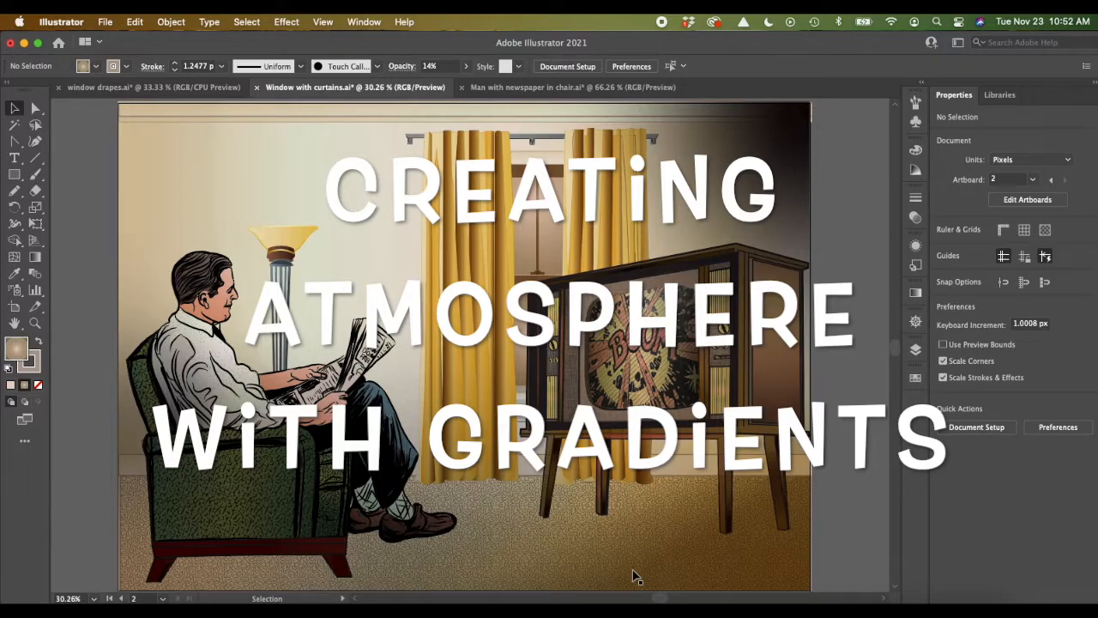
pyautogui.press('super+shift+5')
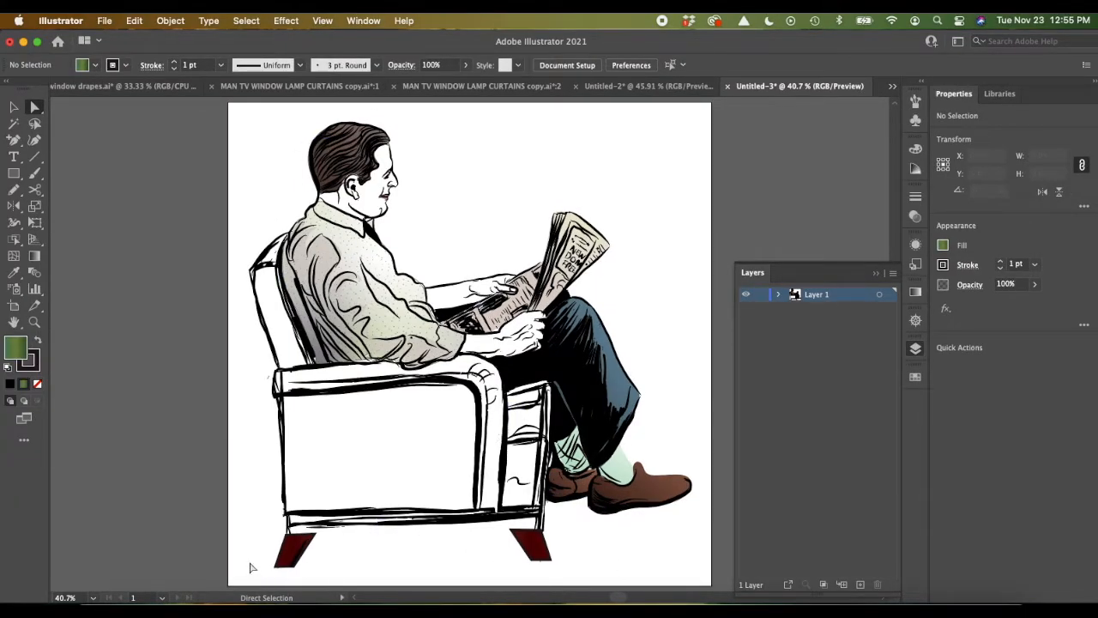
pyautogui.click(37, 176)
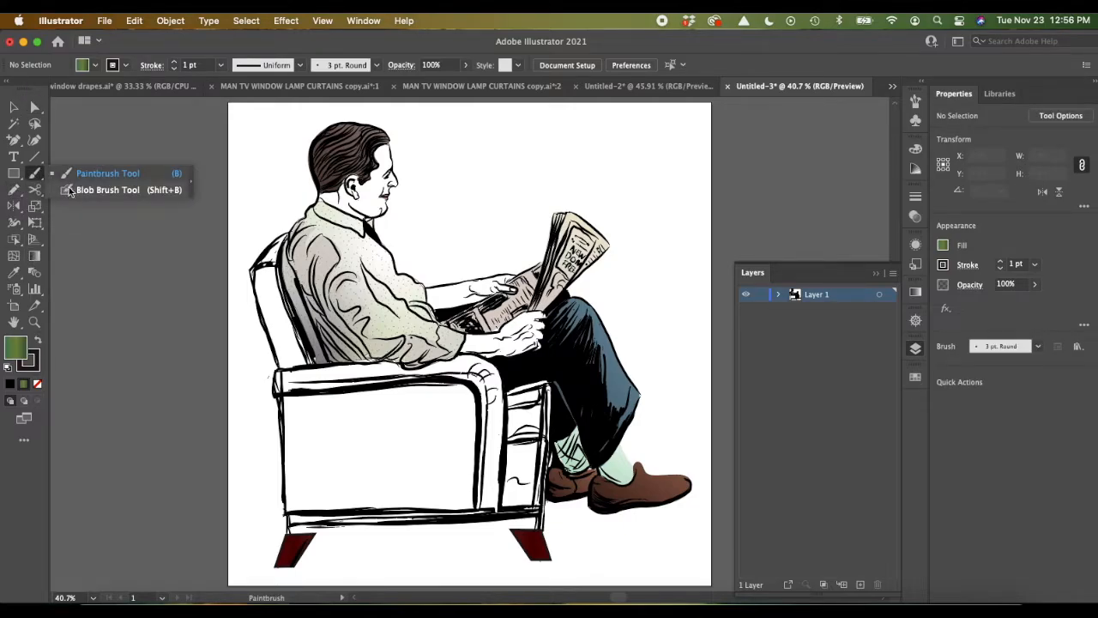
pyautogui.click(12, 192)
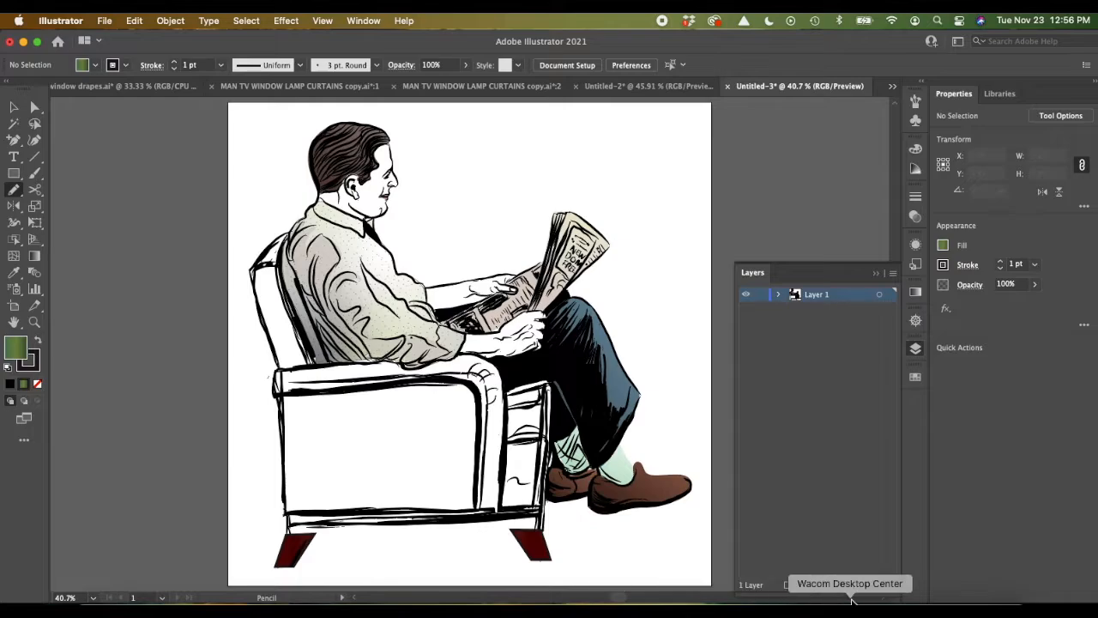
# Step: Add a new layer above Layer 1 and name it Chair
pyautogui.click(860, 590)
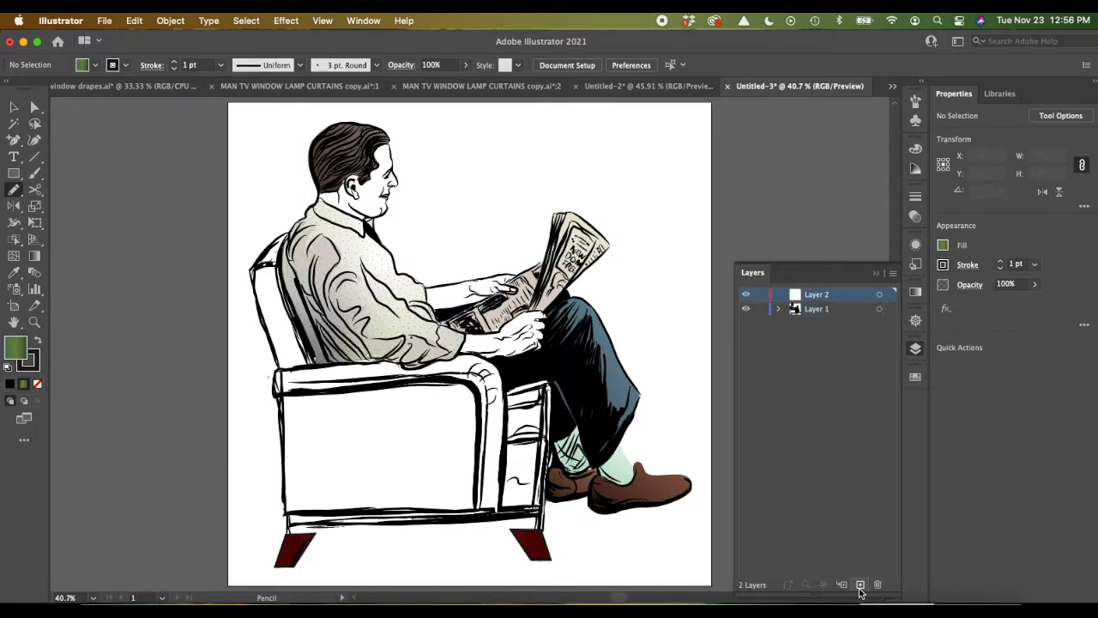
pyautogui.press('p')
pyautogui.press('h')
pyautogui.press('a')
pyautogui.press('i')
pyautogui.press('r')
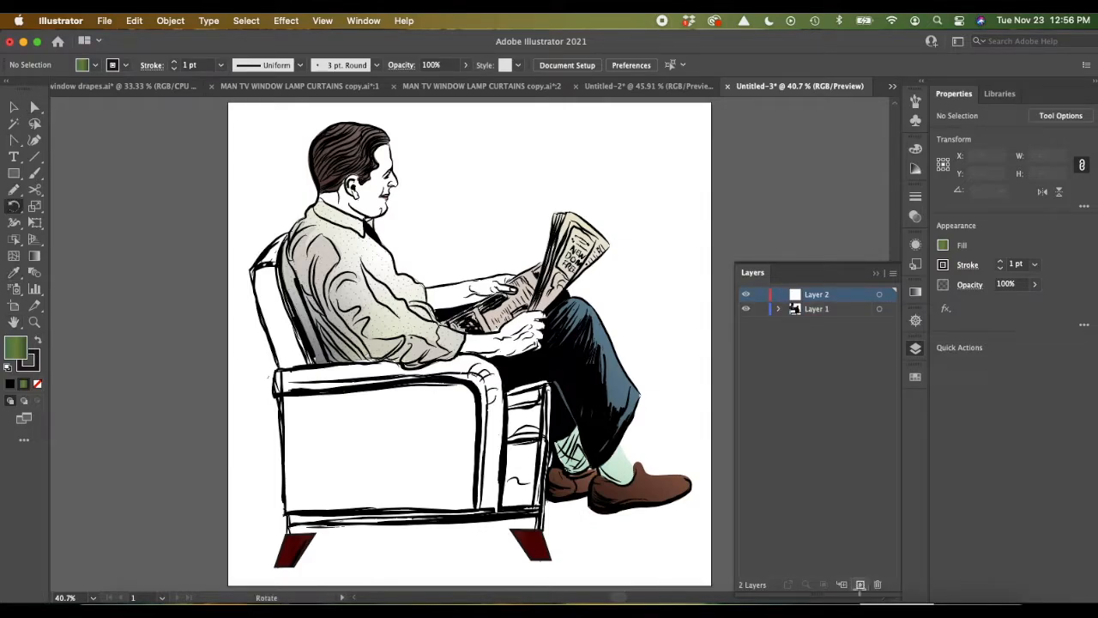
pyautogui.doubleClick(817, 297)
pyautogui.write('Chair')
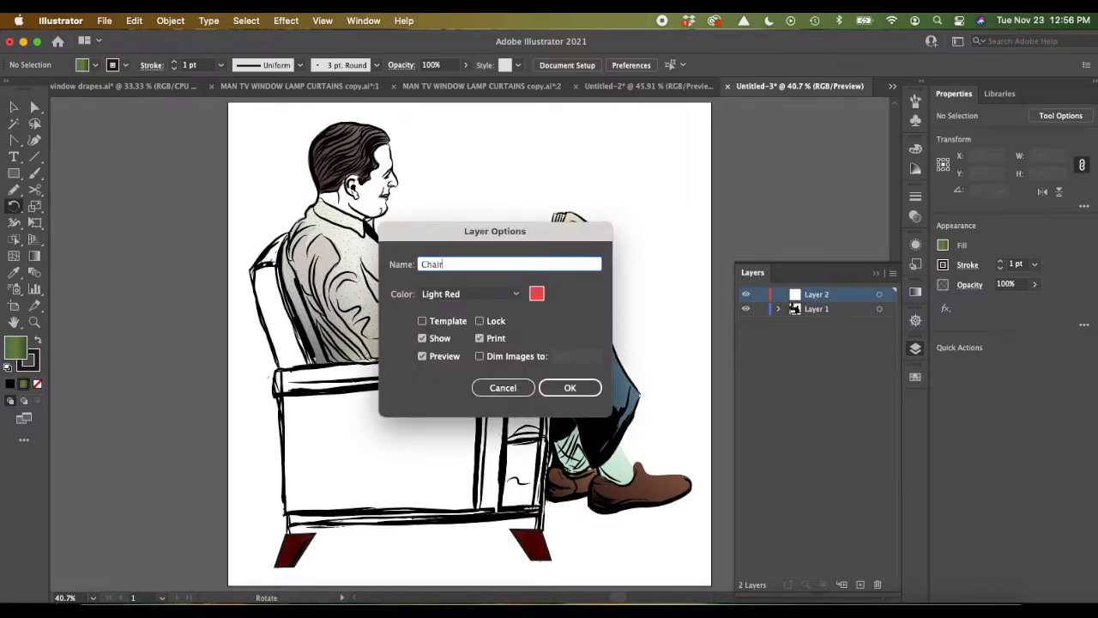
pyautogui.click(570, 388)
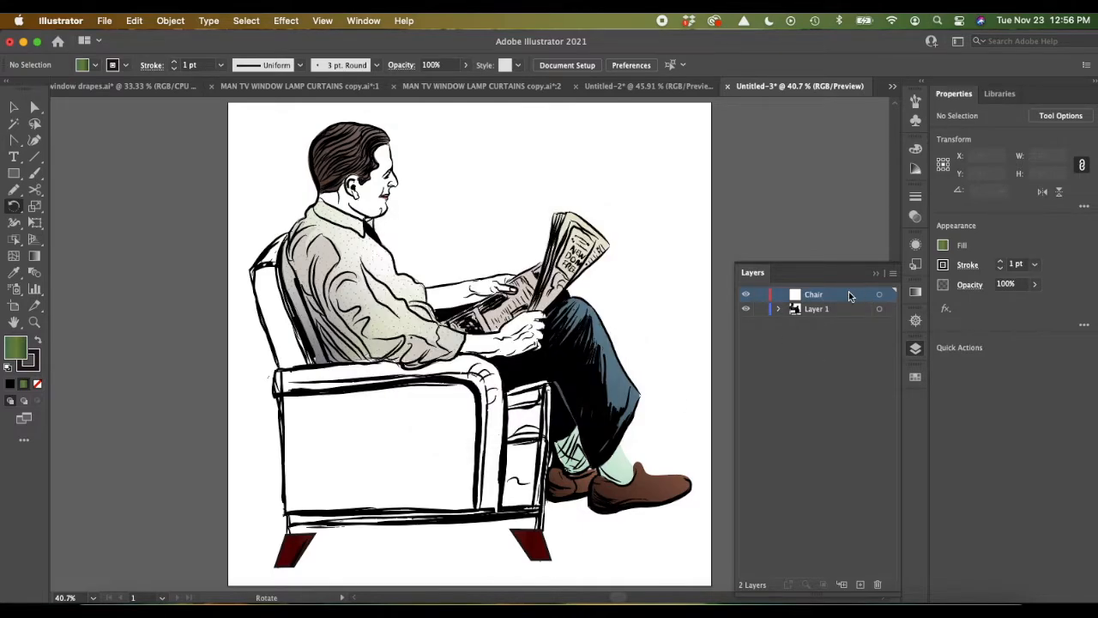
# Step: Move the Chair layer below Layer 1 and rename it Chair Color
pyautogui.moveTo(842, 302); pyautogui.dragTo(842, 325)
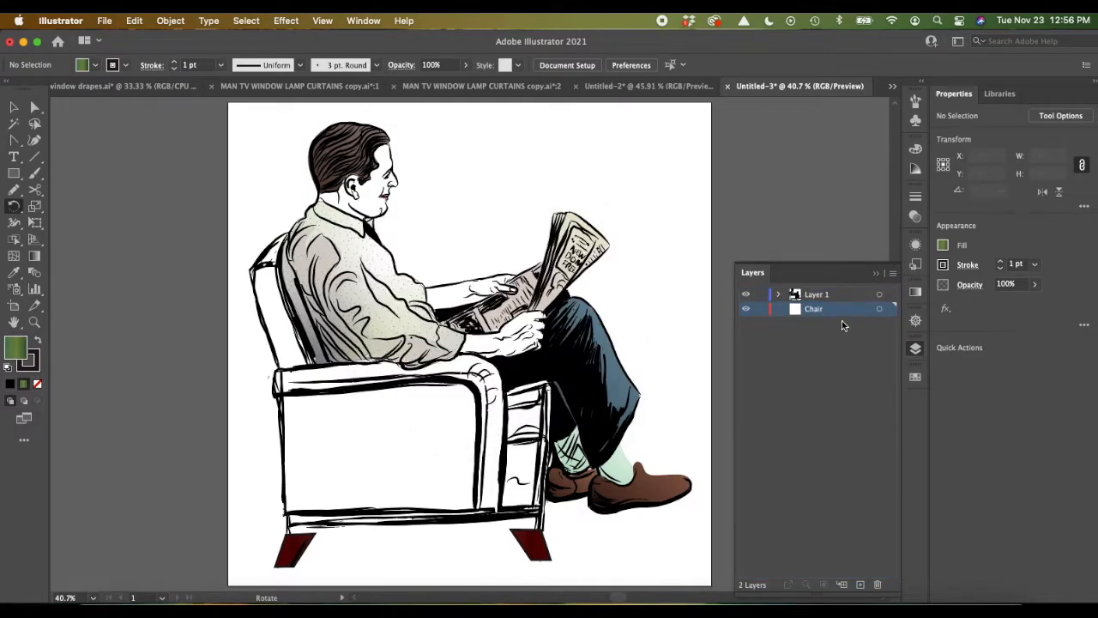
pyautogui.doubleClick(813, 311)
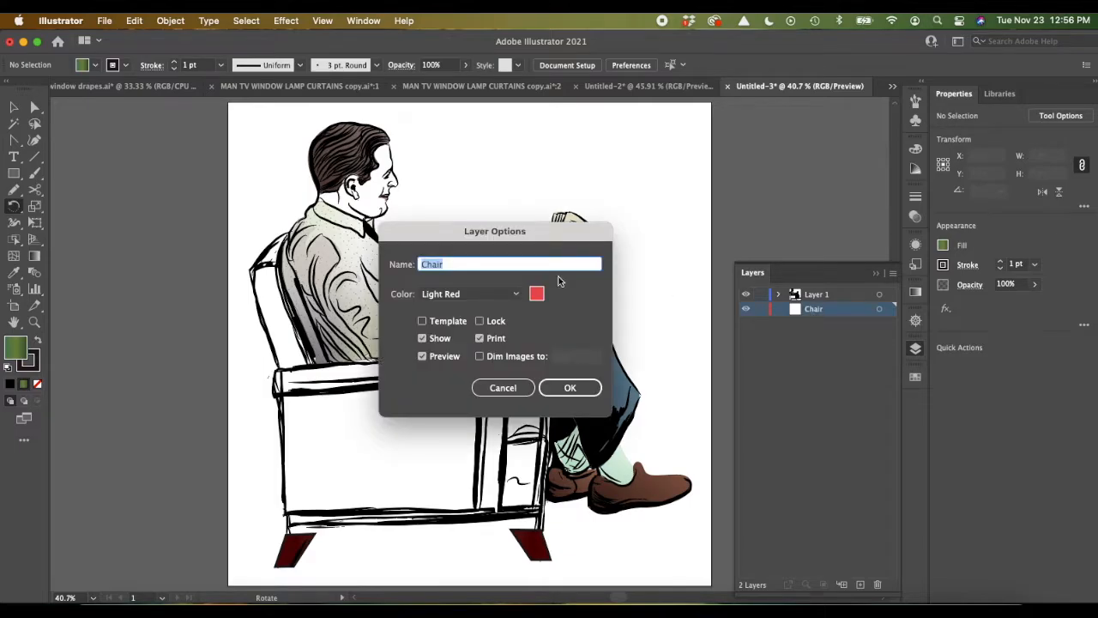
pyautogui.click(450, 266)
pyautogui.click(570, 388)
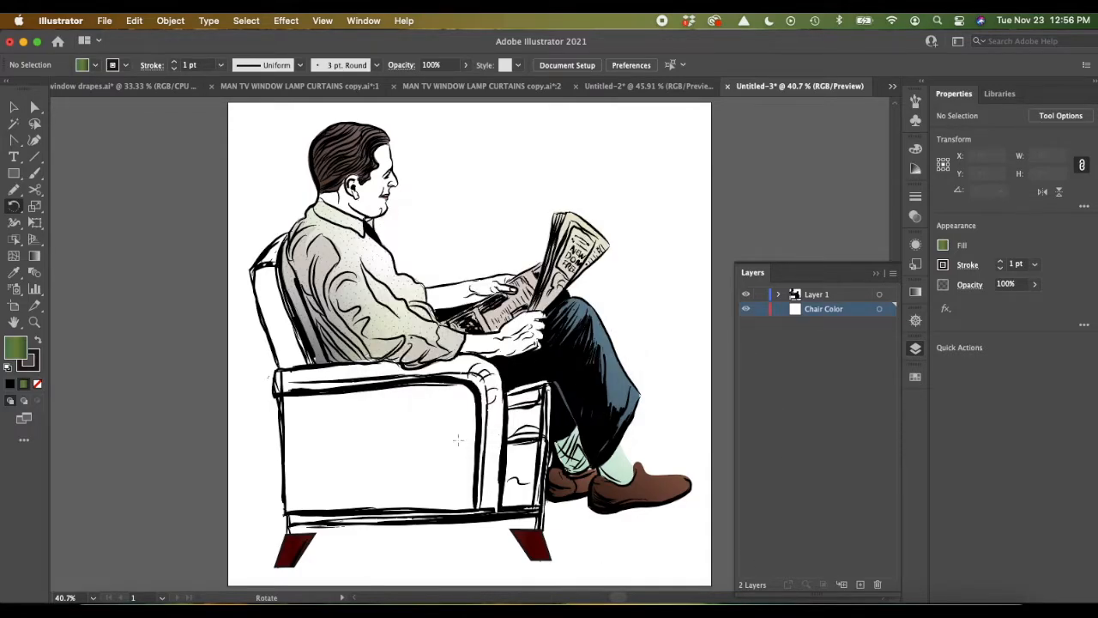
# Step: Trace the chair's armrest and side with the Pencil tool, about 523 by 310 px, and fill the shape with New Gradient Swatch 11
pyautogui.click(14, 191)
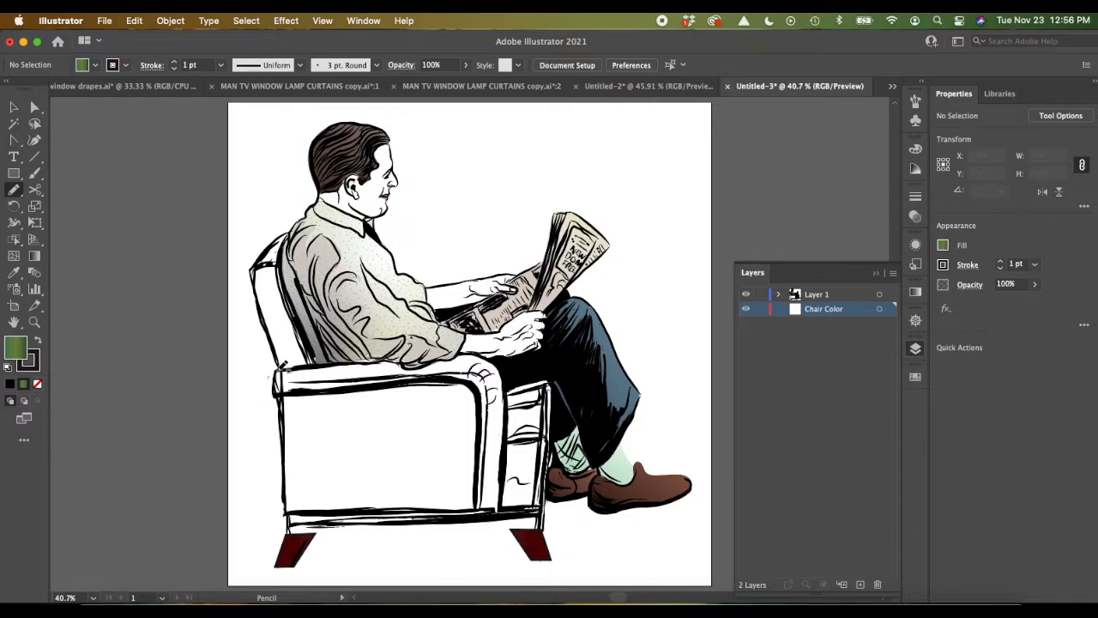
pyautogui.moveTo(279, 364)
pyautogui.mouseDown()
pyautogui.moveTo(428, 368)
pyautogui.moveTo(472, 348)
pyautogui.moveTo(496, 356)
pyautogui.moveTo(506, 389)
pyautogui.moveTo(548, 382)
pyautogui.moveTo(550, 505)
pyautogui.moveTo(292, 516)
pyautogui.moveTo(273, 388)
pyautogui.moveTo(305, 365)
pyautogui.mouseUp()
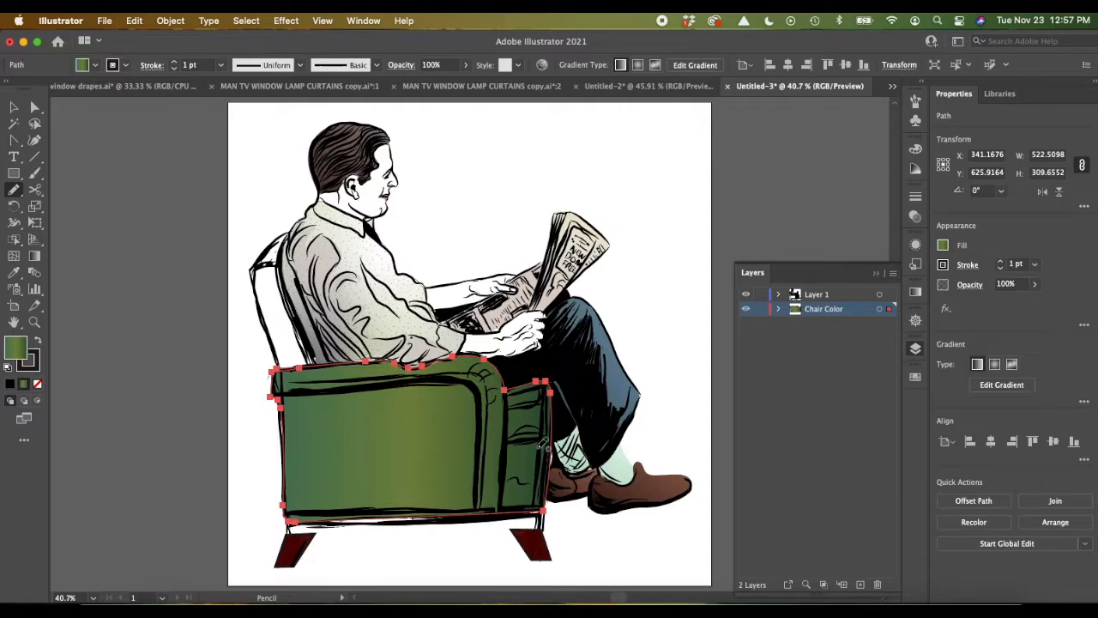
pyautogui.click(943, 246)
pyautogui.click(793, 296)
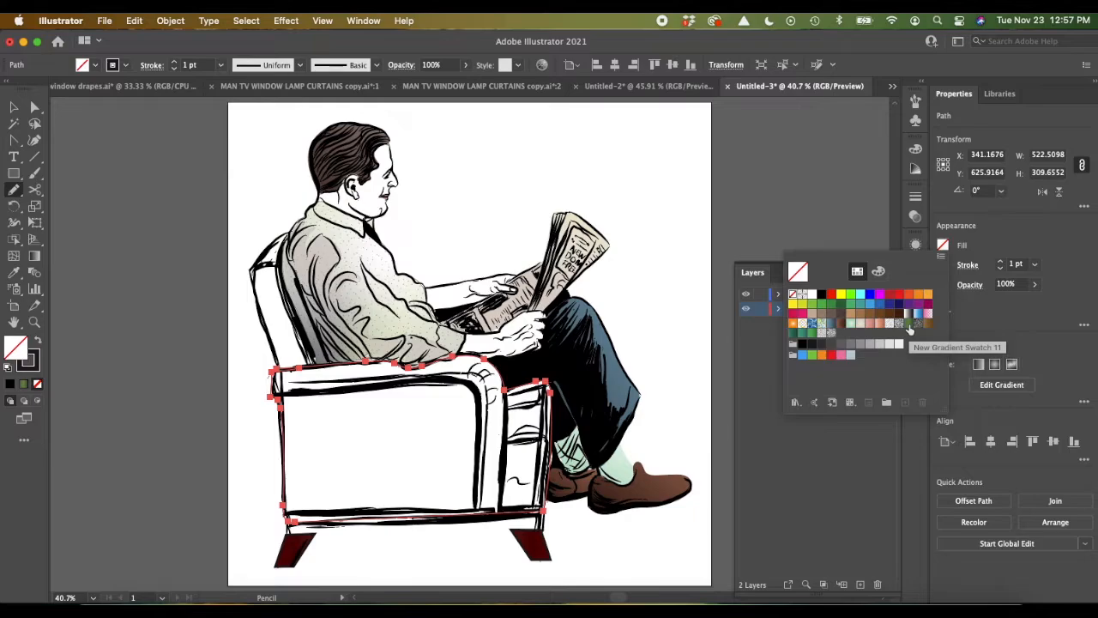
pyautogui.click(908, 324)
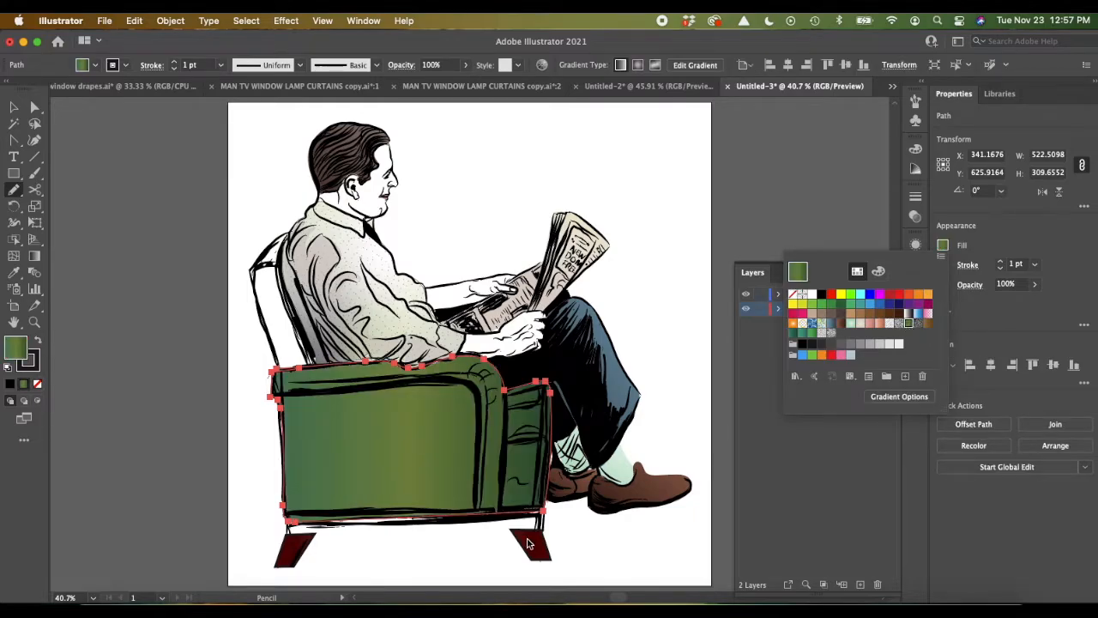
pyautogui.click(805, 495)
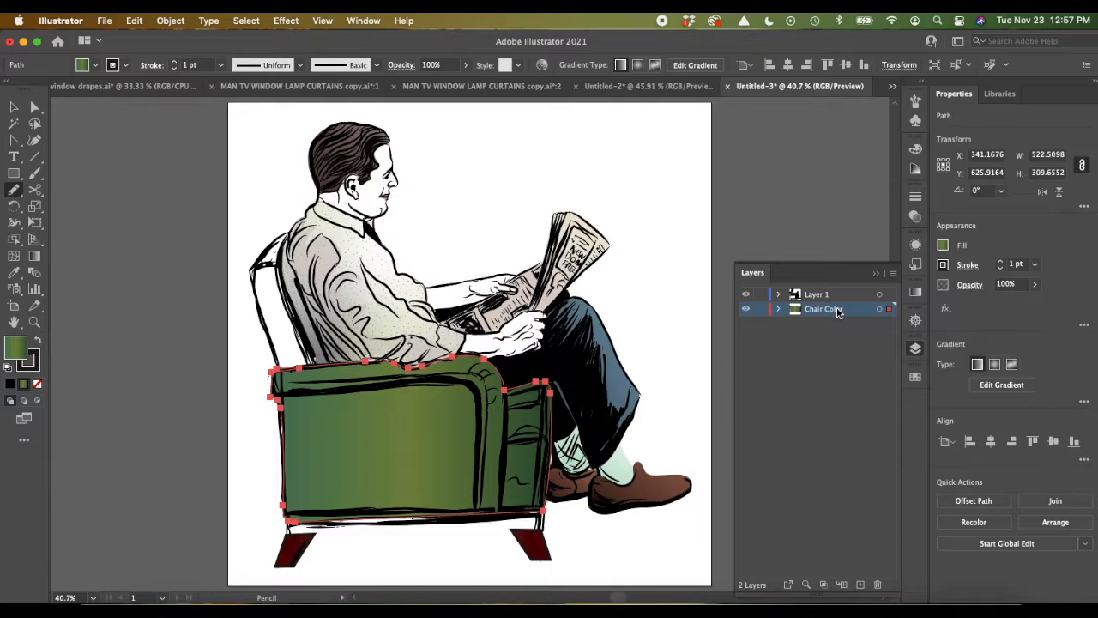
# Step: Duplicate the armrest and side path within the Chair Color layer
pyautogui.click(779, 309)
pyautogui.click(838, 327)
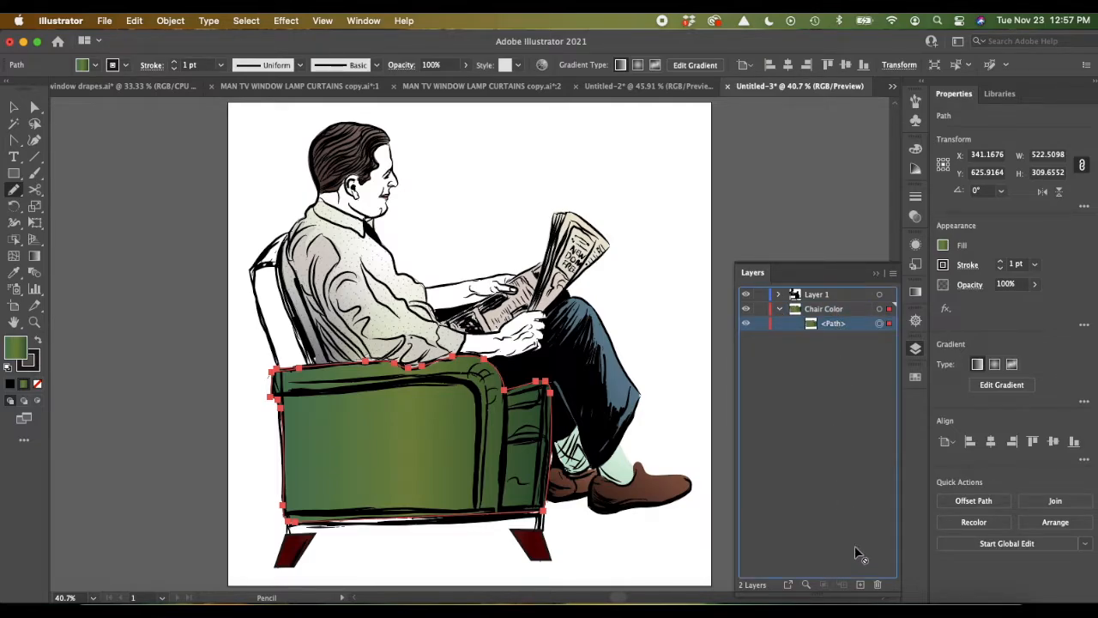
pyautogui.click(861, 584)
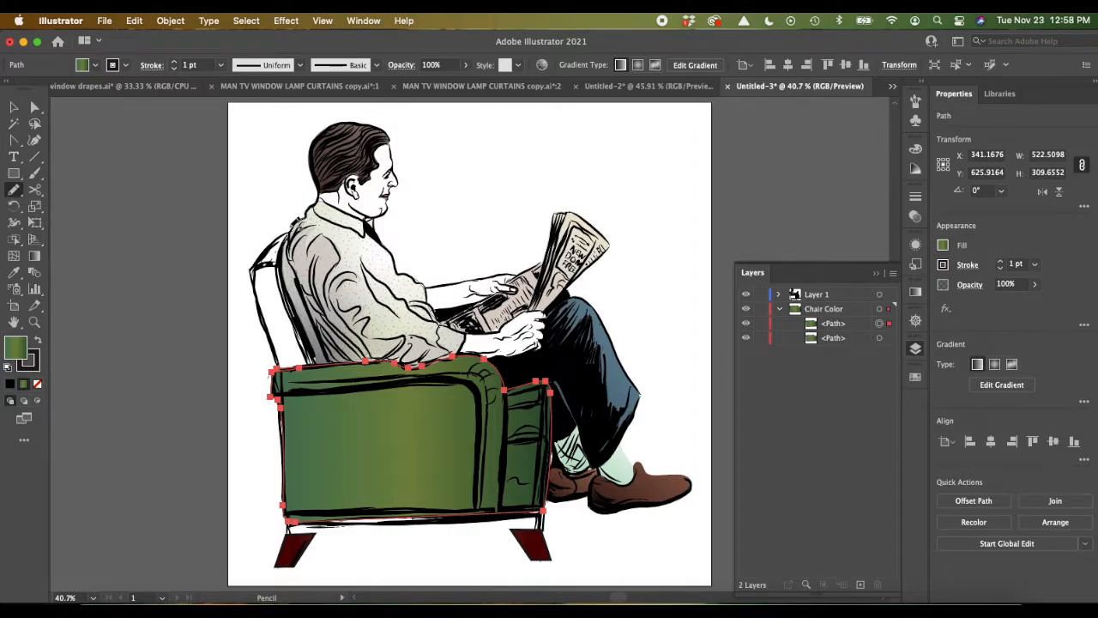
# Step: Trace the chair's backrest as a green gradient shape about 126 by 264 px and duplicate its path in the Chair Color layer
pyautogui.moveTo(290, 236)
pyautogui.mouseDown()
pyautogui.moveTo(256, 268)
pyautogui.moveTo(290, 363)
pyautogui.moveTo(321, 353)
pyautogui.moveTo(288, 275)
pyautogui.moveTo(286, 230)
pyautogui.mouseUp()
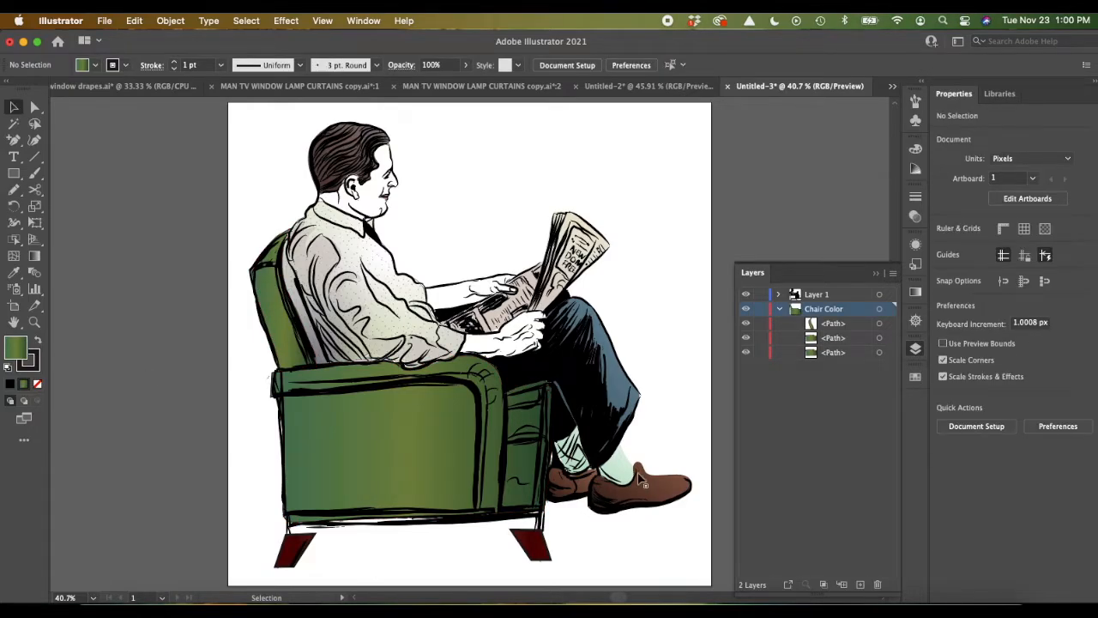
pyautogui.click(841, 325)
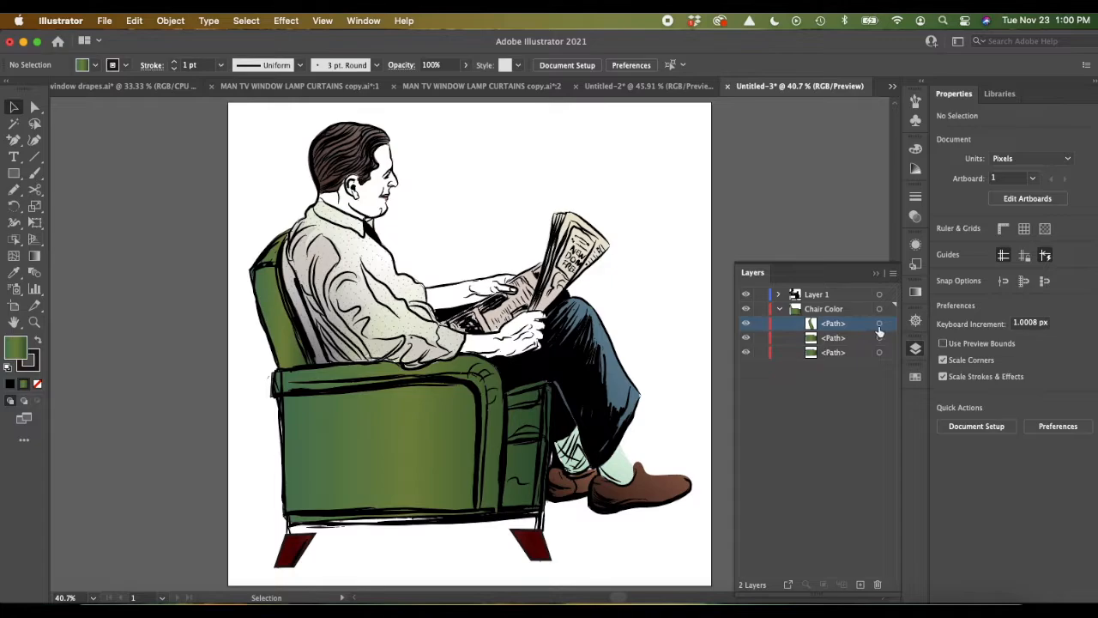
pyautogui.click(879, 324)
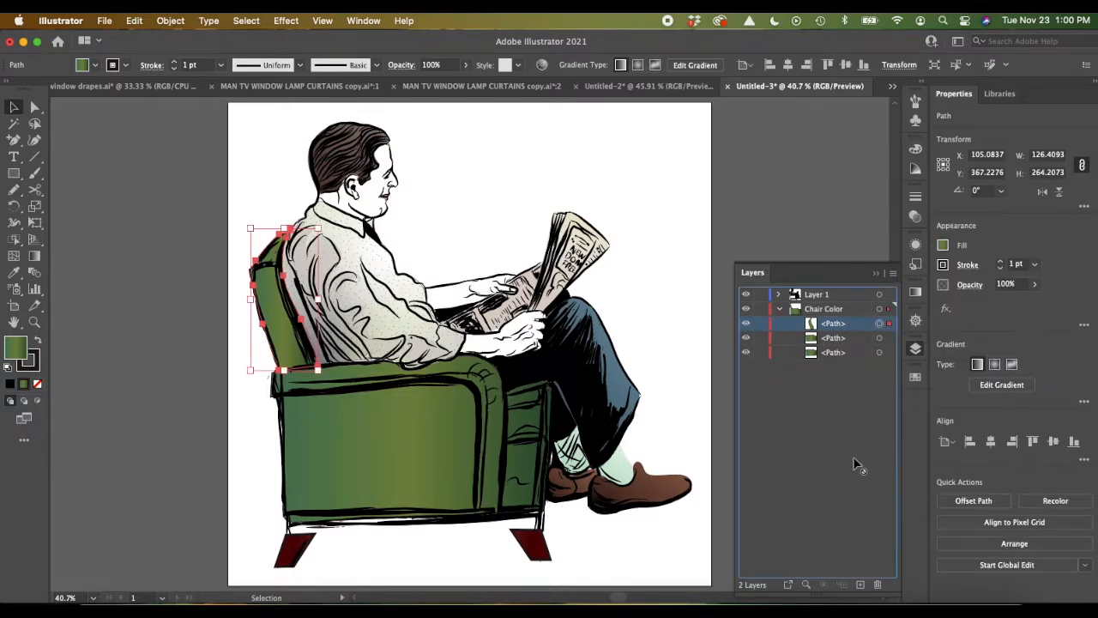
pyautogui.moveTo(862, 591); pyautogui.dragTo(862, 586)
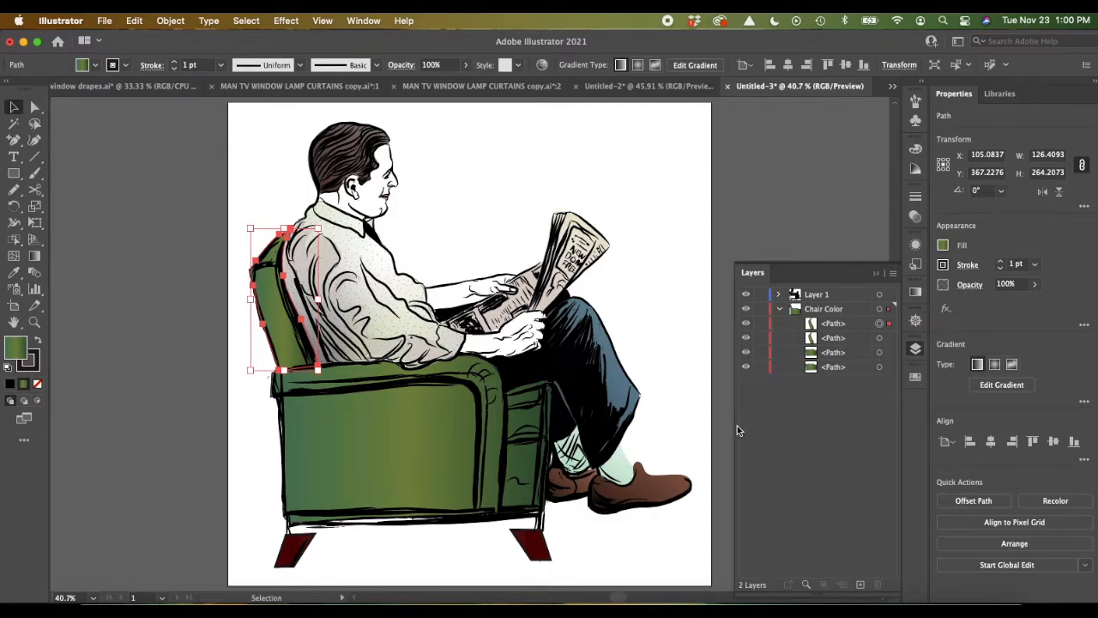
# Step: Select the upper copy of the armrest and side path and open the Basic Graphics_Textures pattern library for its fill
pyautogui.click(852, 367)
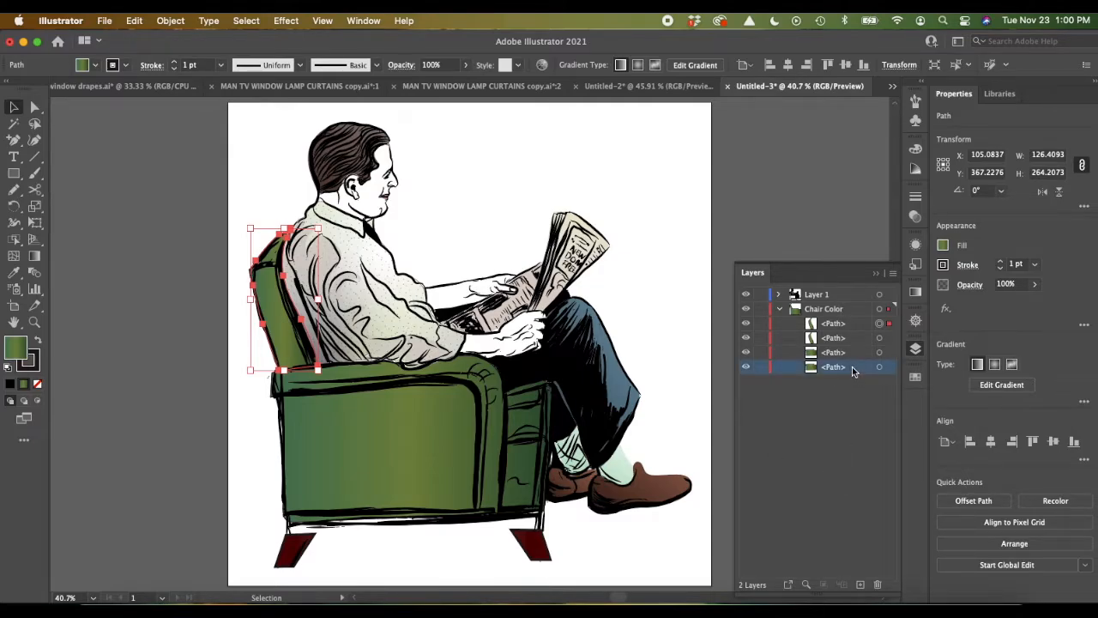
pyautogui.click(852, 352)
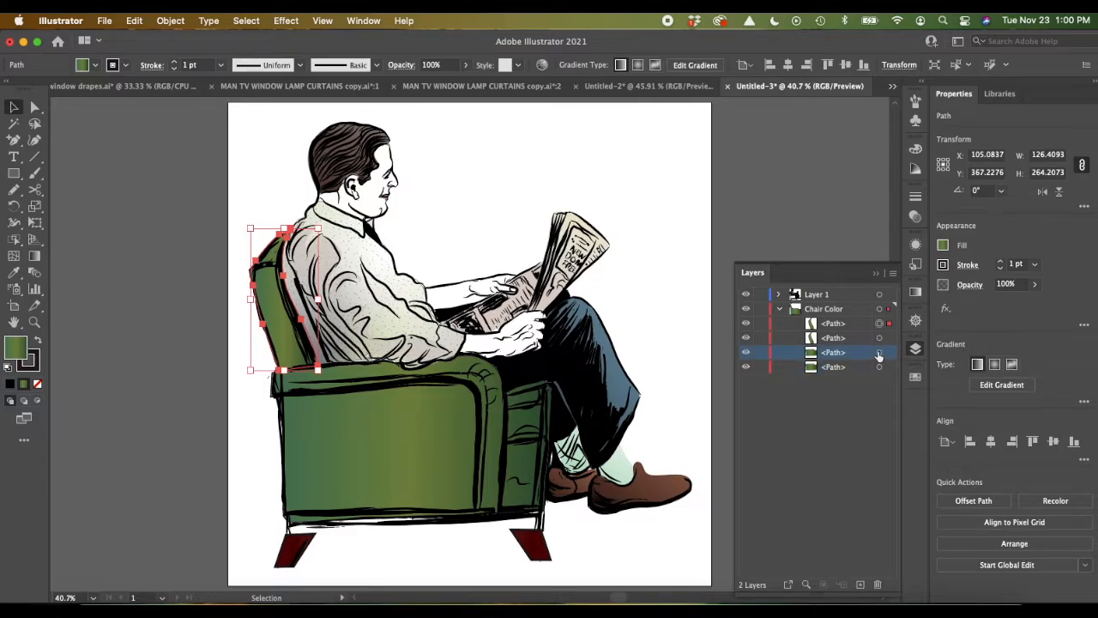
pyautogui.click(879, 353)
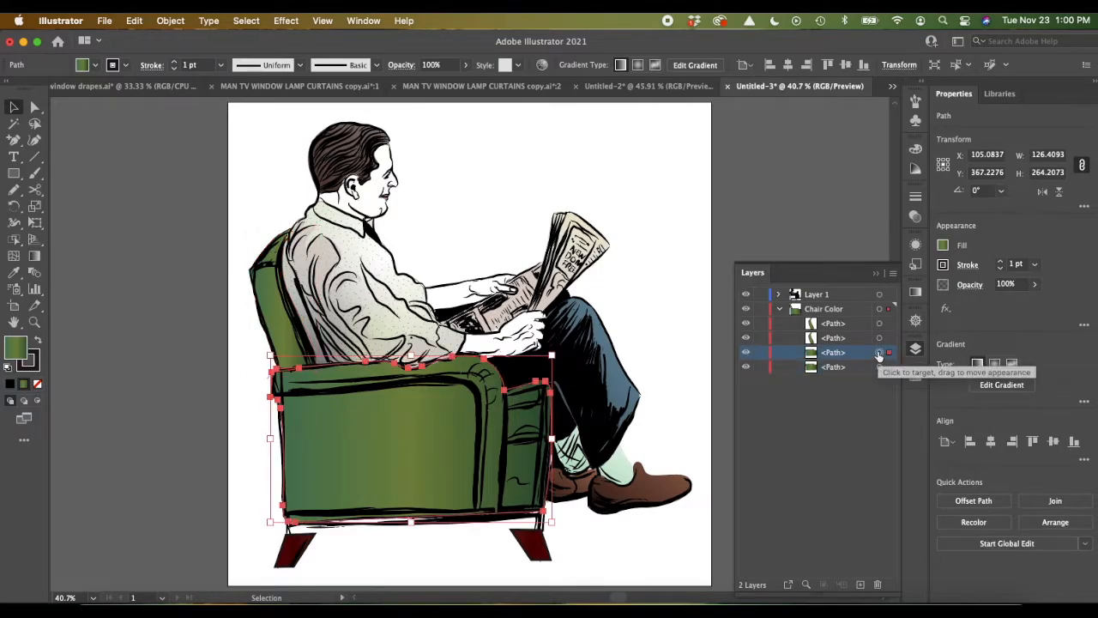
pyautogui.click(942, 248)
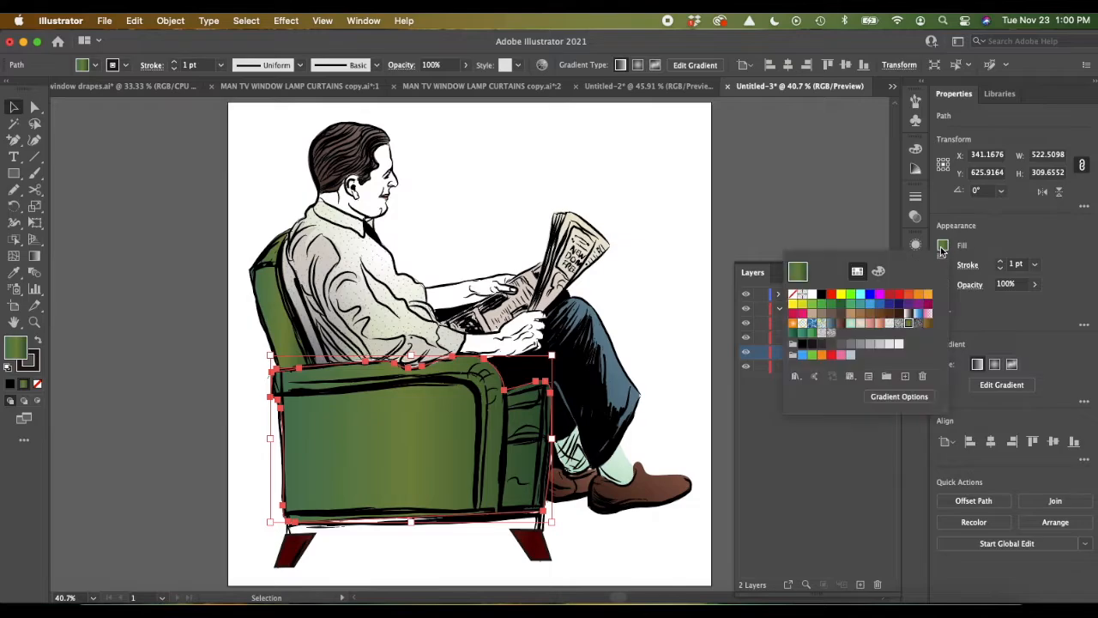
pyautogui.click(795, 377)
pyautogui.moveTo(796, 378)
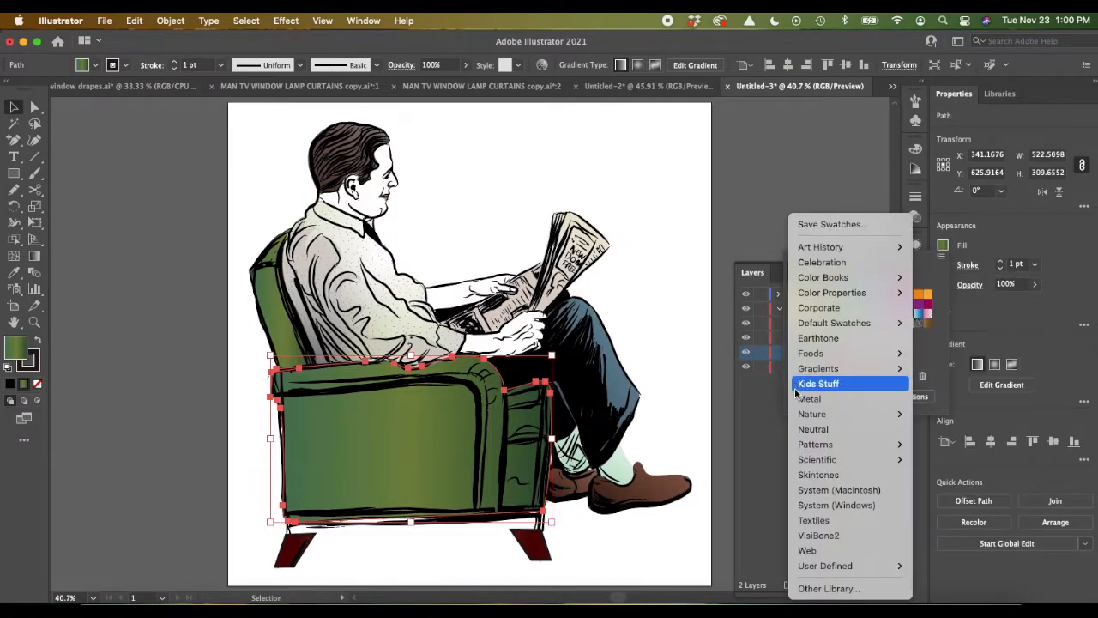
pyautogui.moveTo(806, 445)
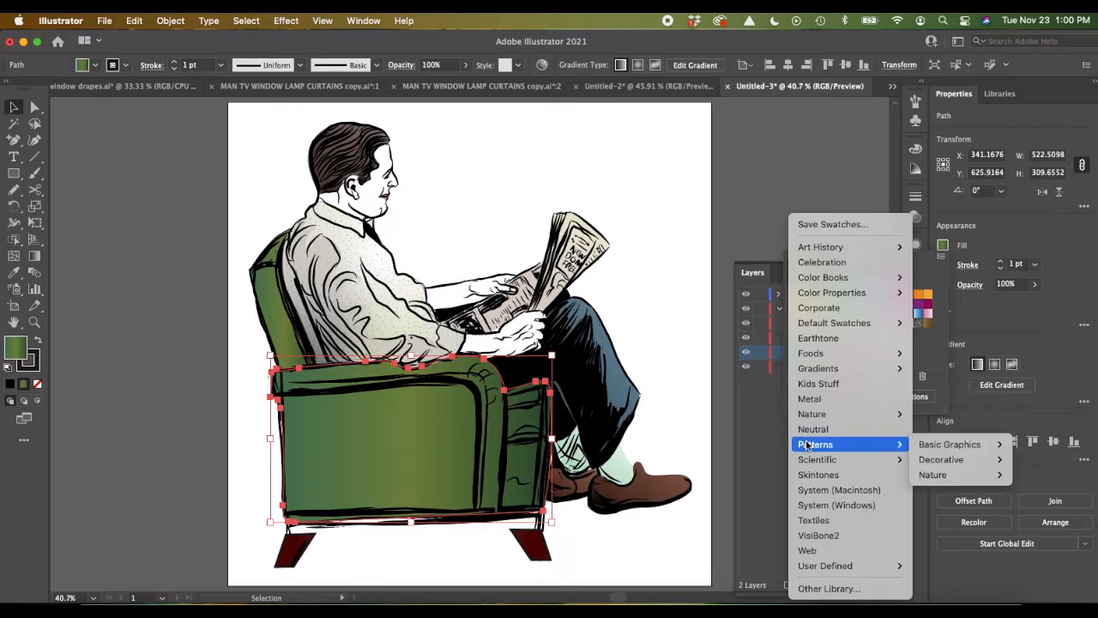
pyautogui.moveTo(950, 445)
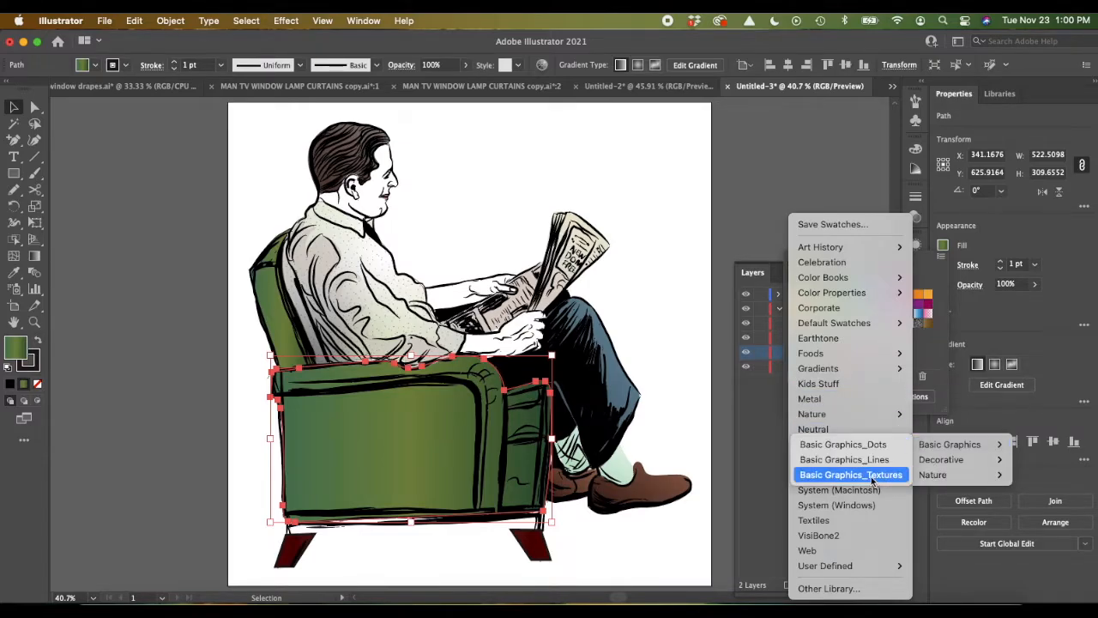
pyautogui.click(873, 480)
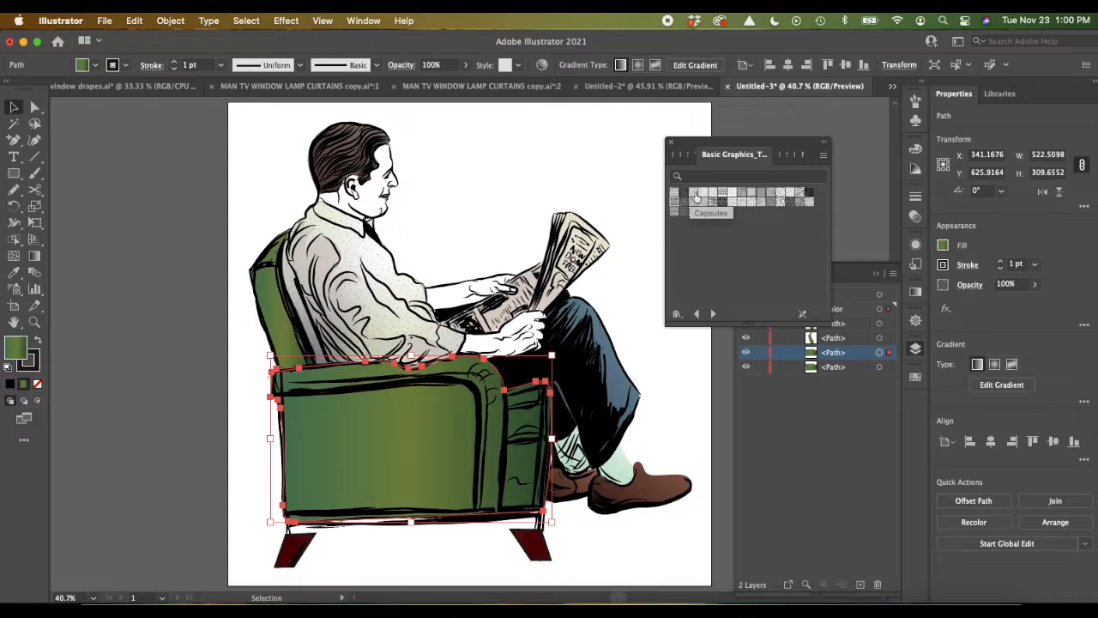
# Step: Try texture patterns such as Capsules and Diamond on the upper chair side copy, ending with the library's first pattern
pyautogui.click(694, 195)
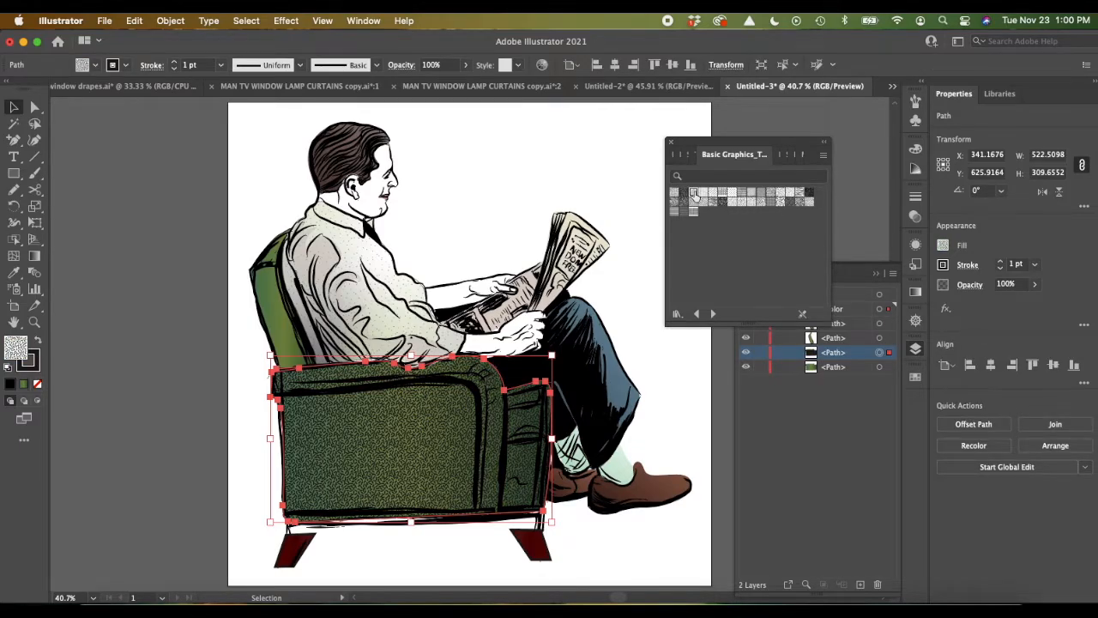
pyautogui.click(711, 198)
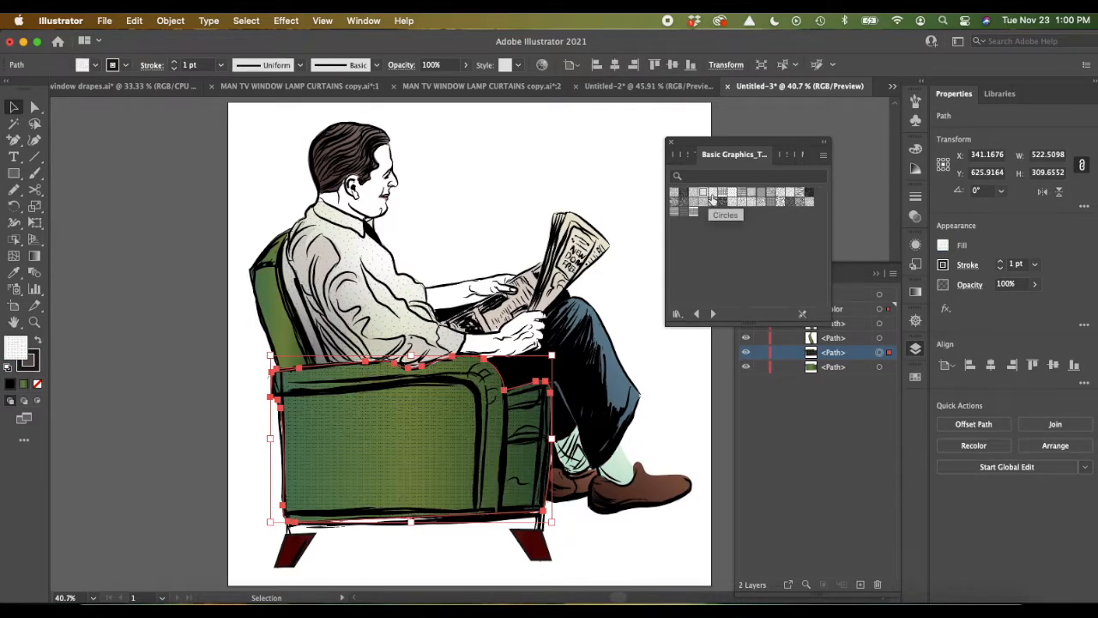
pyautogui.click(694, 194)
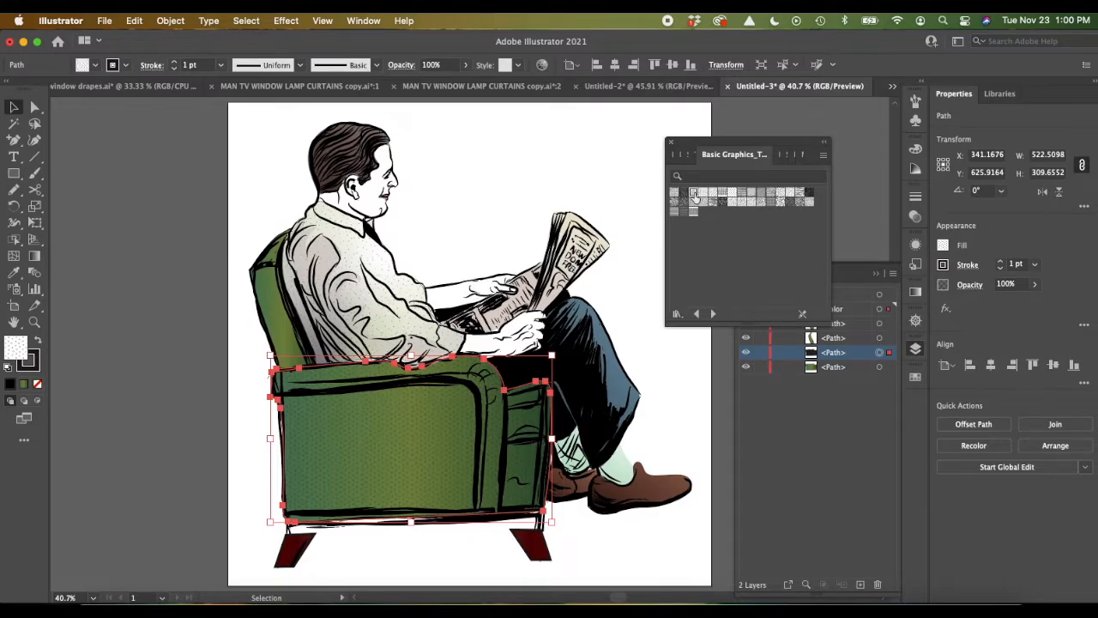
pyautogui.click(761, 194)
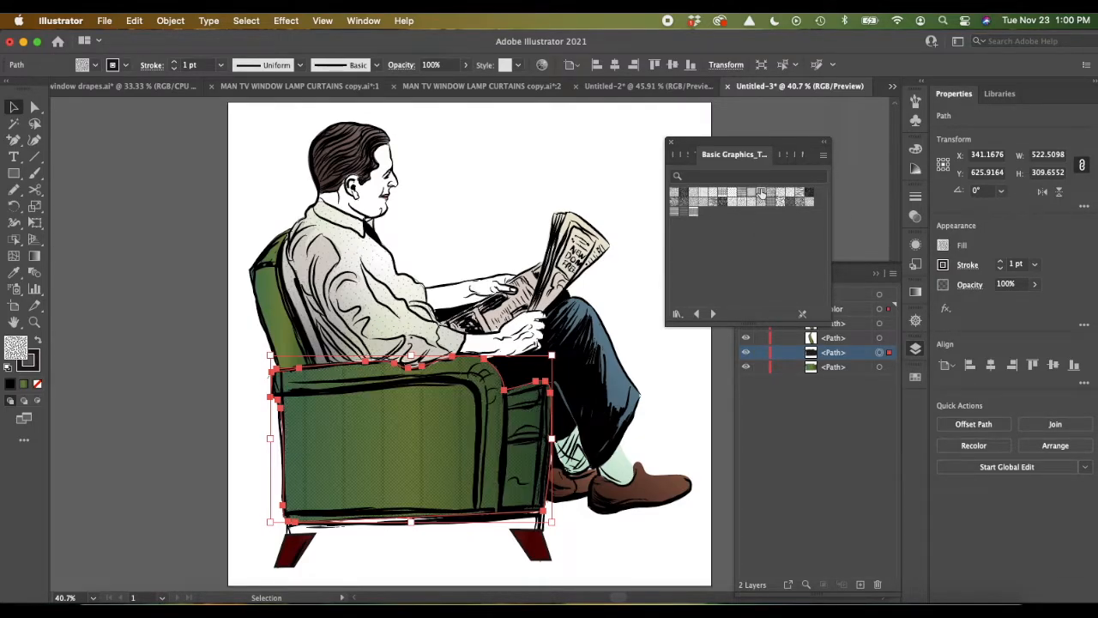
pyautogui.click(675, 194)
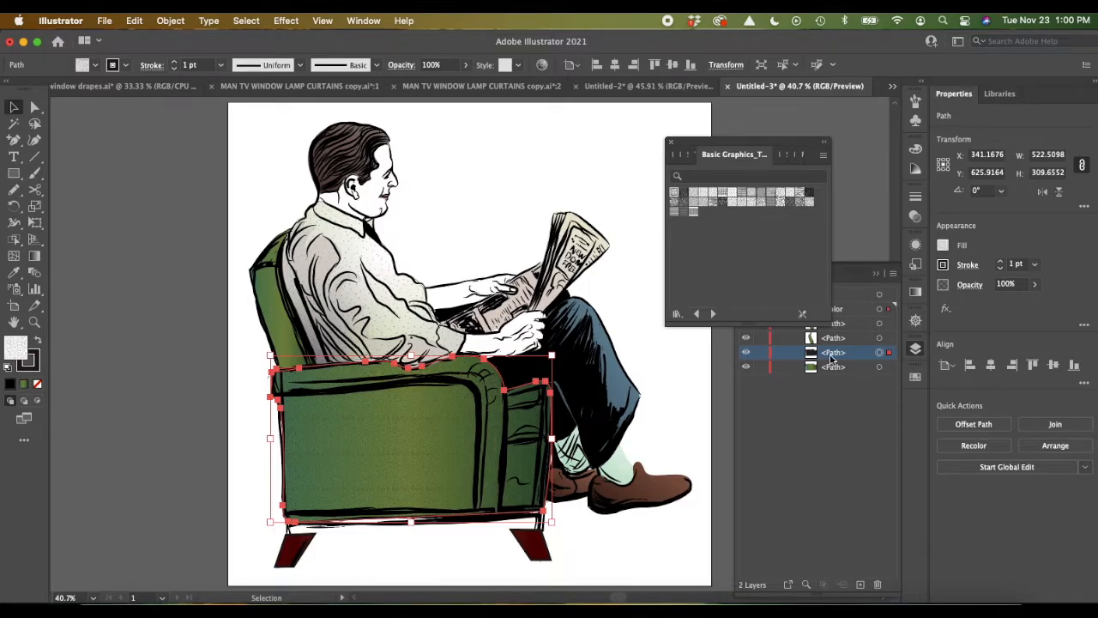
# Step: Try texture patterns such as Stipple Fine on the upper chair side copy, settling on the library's dense third pattern
pyautogui.click(732, 203)
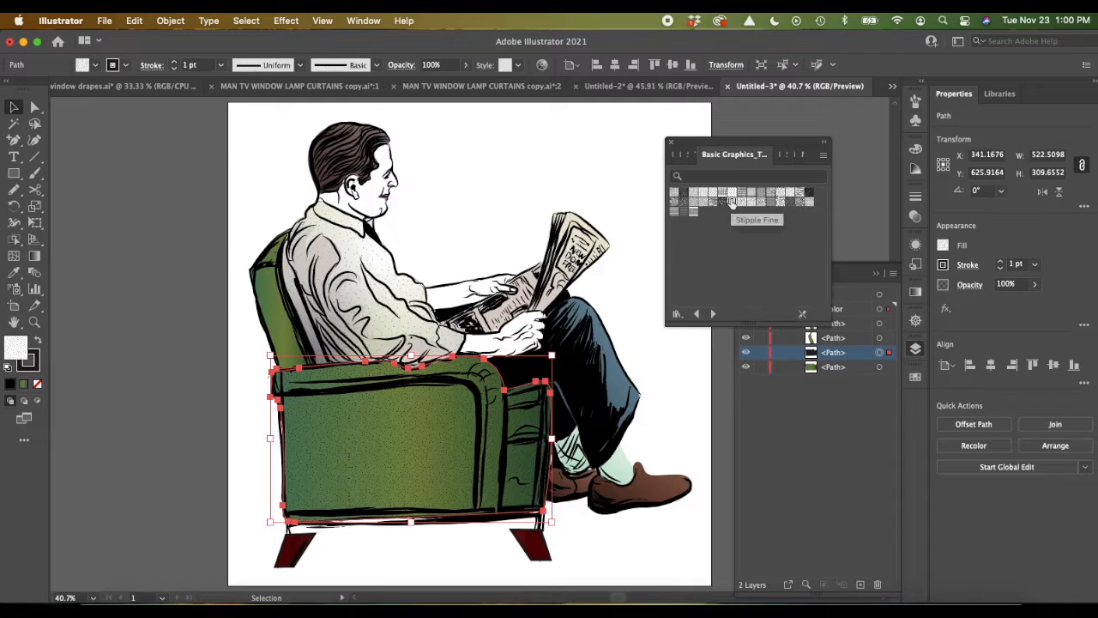
pyautogui.click(770, 202)
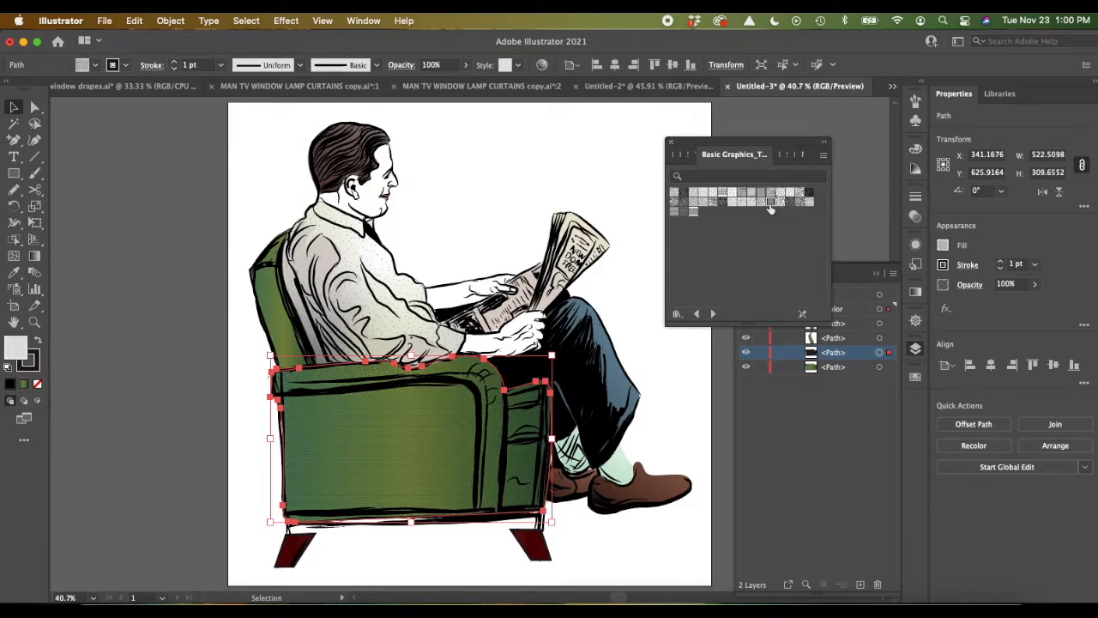
pyautogui.click(780, 203)
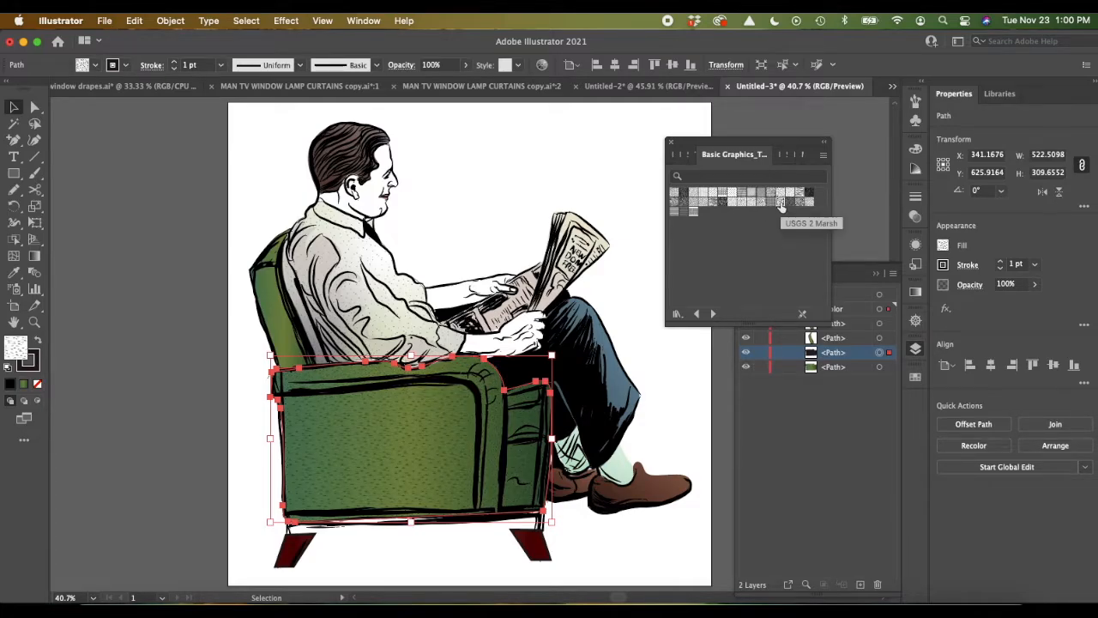
pyautogui.click(699, 203)
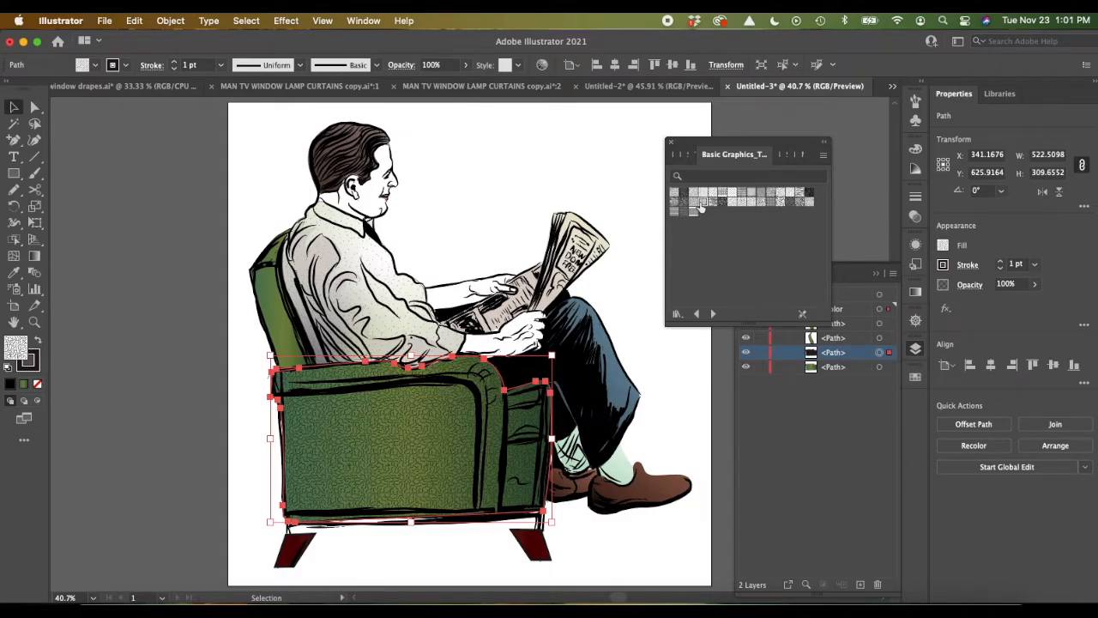
pyautogui.click(695, 206)
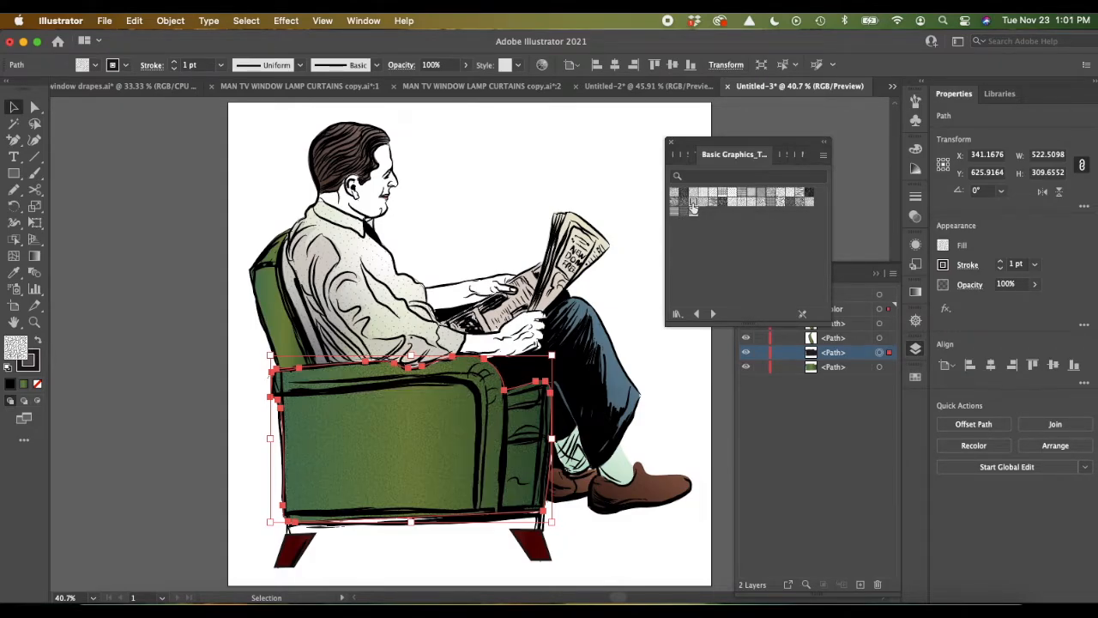
pyautogui.click(709, 204)
pyautogui.click(694, 204)
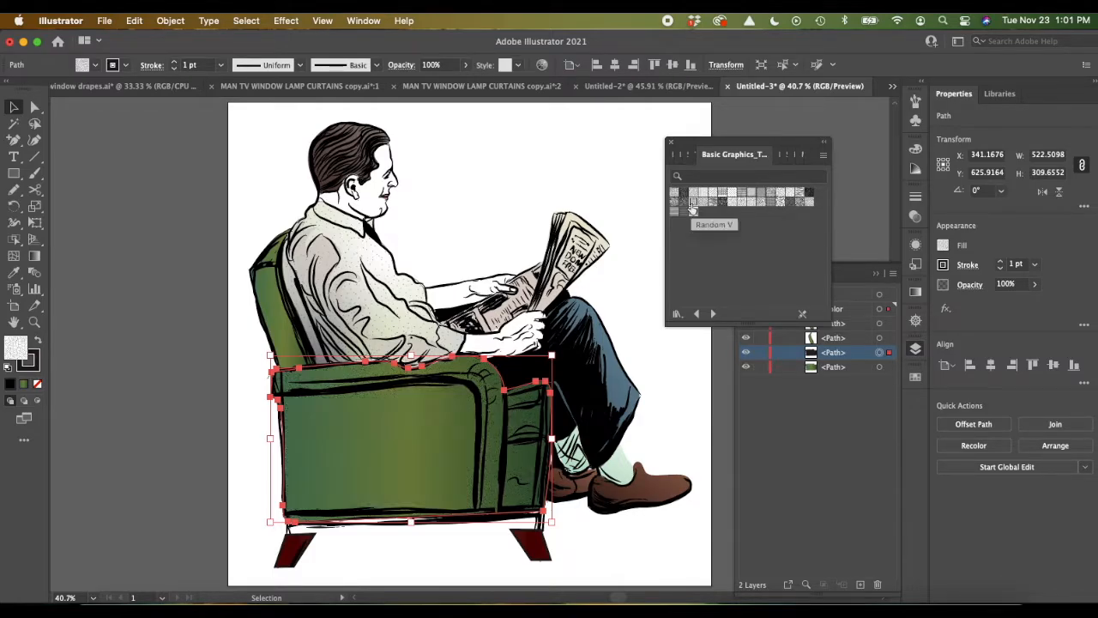
pyautogui.click(693, 194)
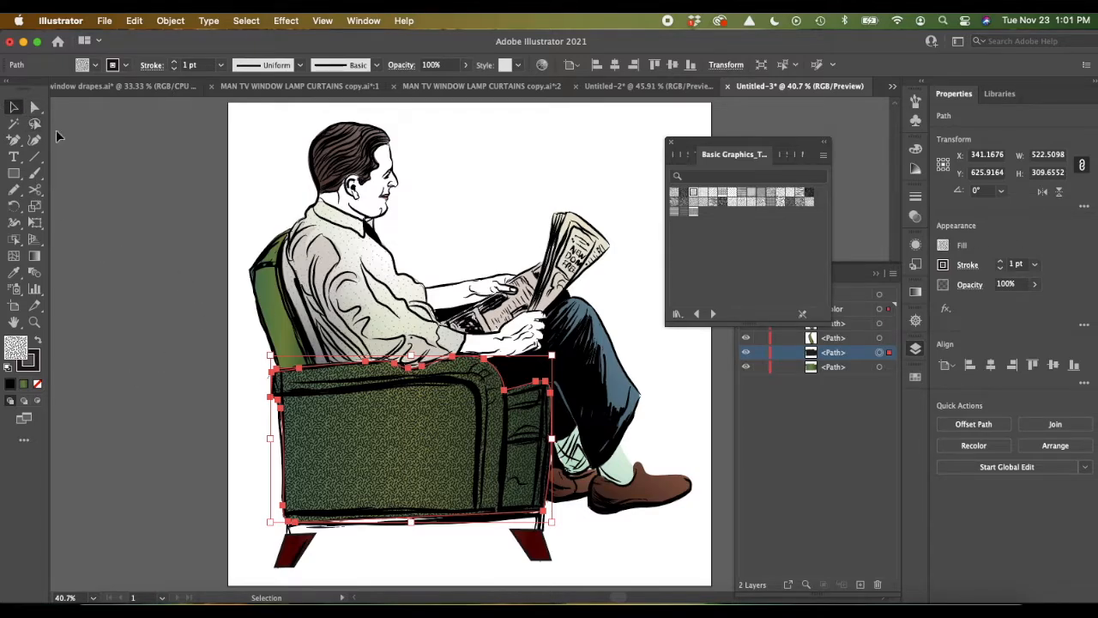
# Step: Close the pattern library and apply the chair side's texture to the upper backrest path copy with the Eyedropper tool
pyautogui.click(263, 302)
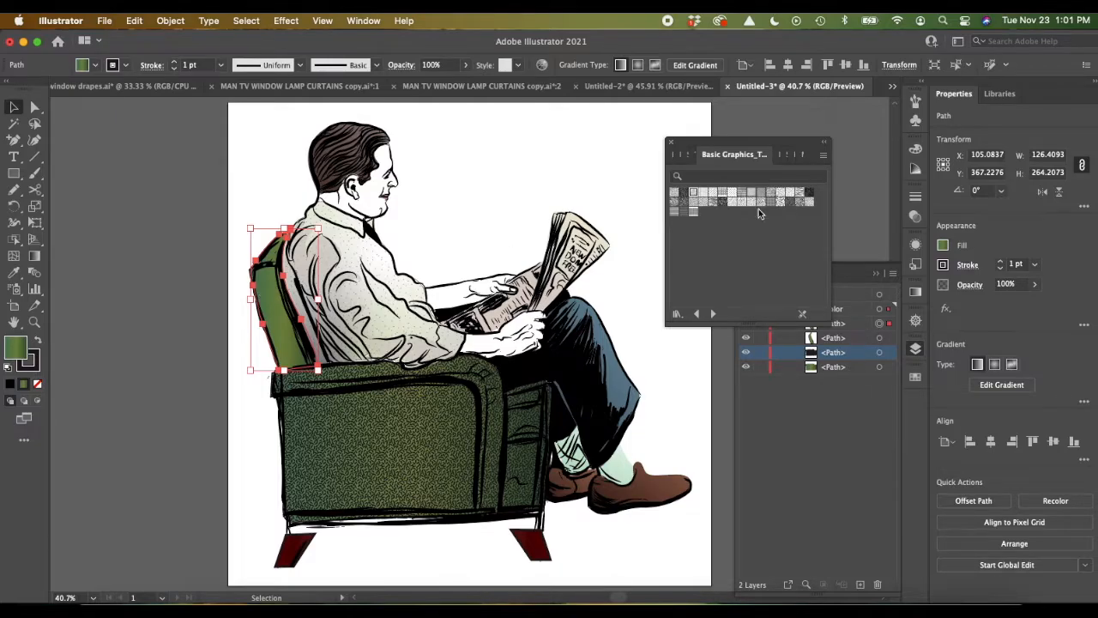
pyautogui.click(672, 143)
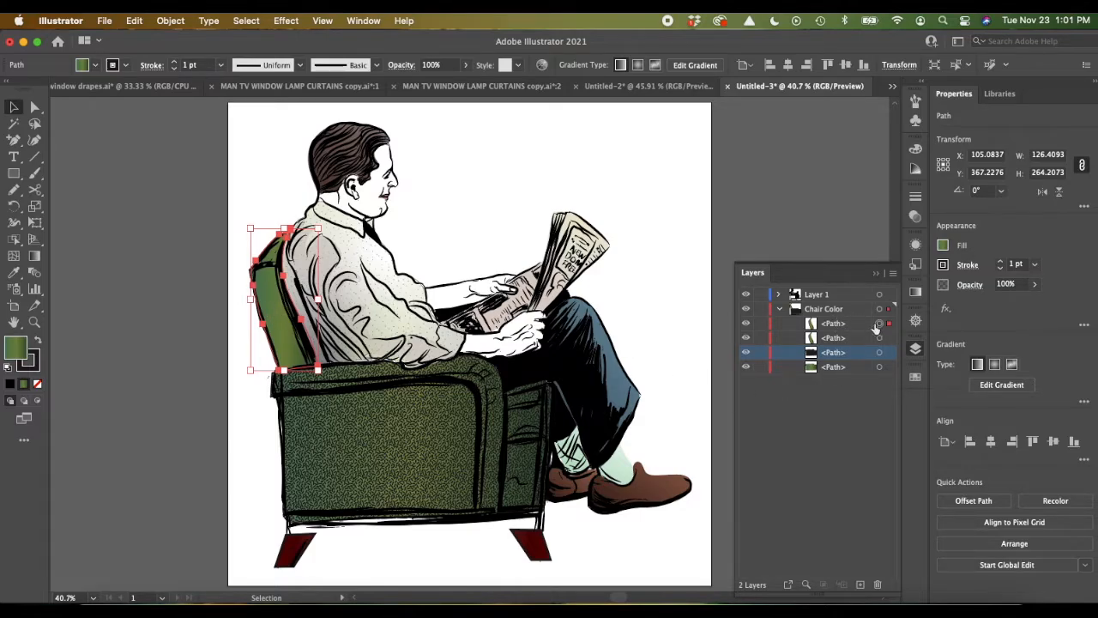
pyautogui.click(845, 323)
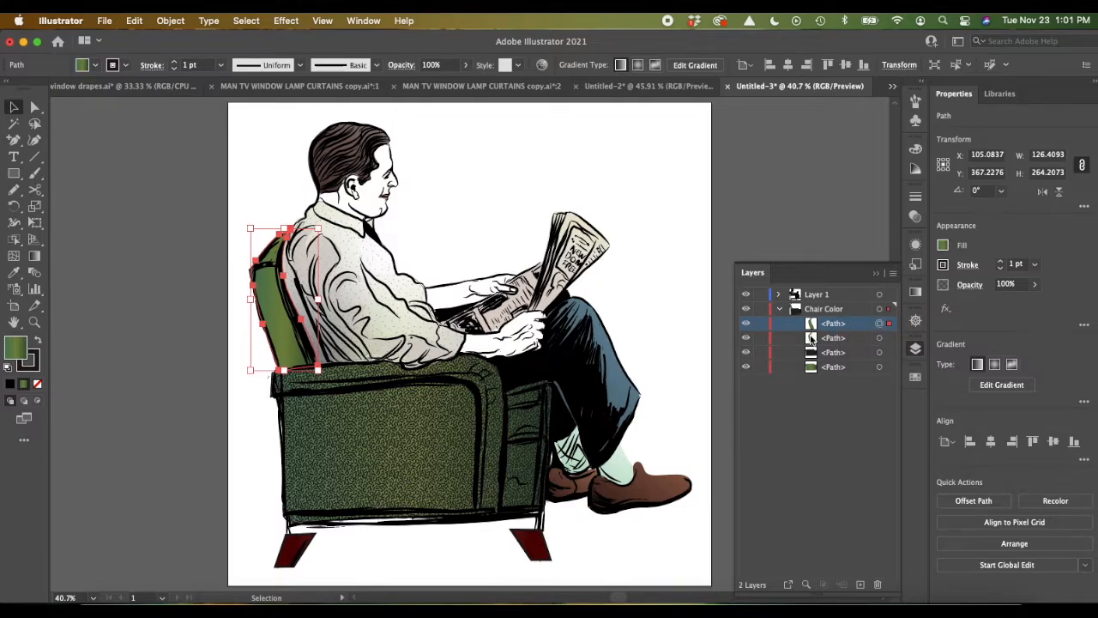
pyautogui.click(744, 326)
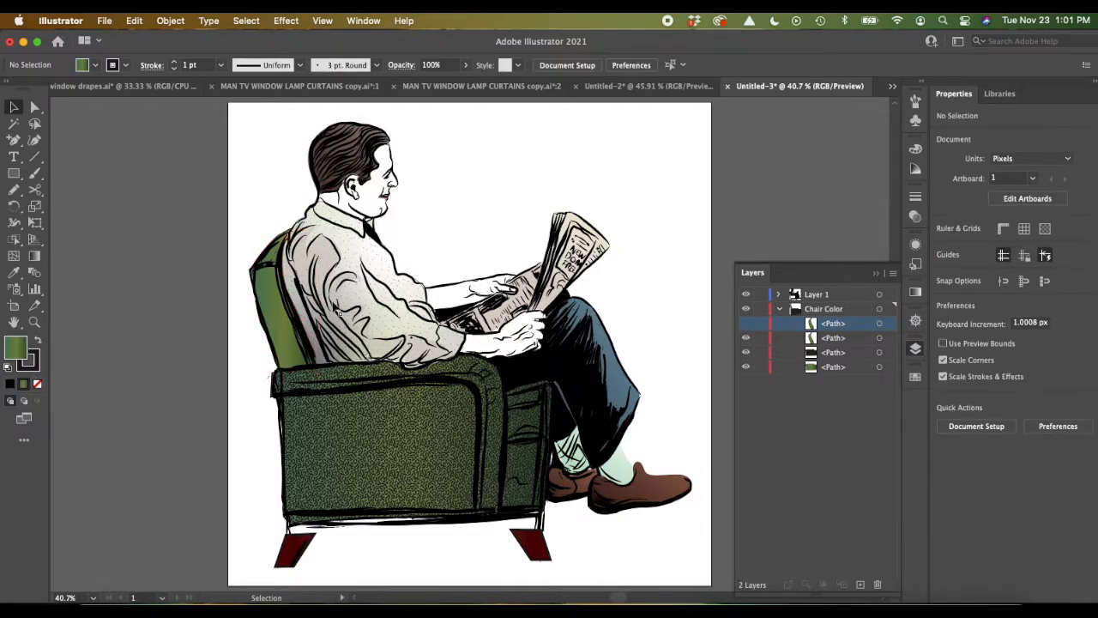
pyautogui.click(271, 301)
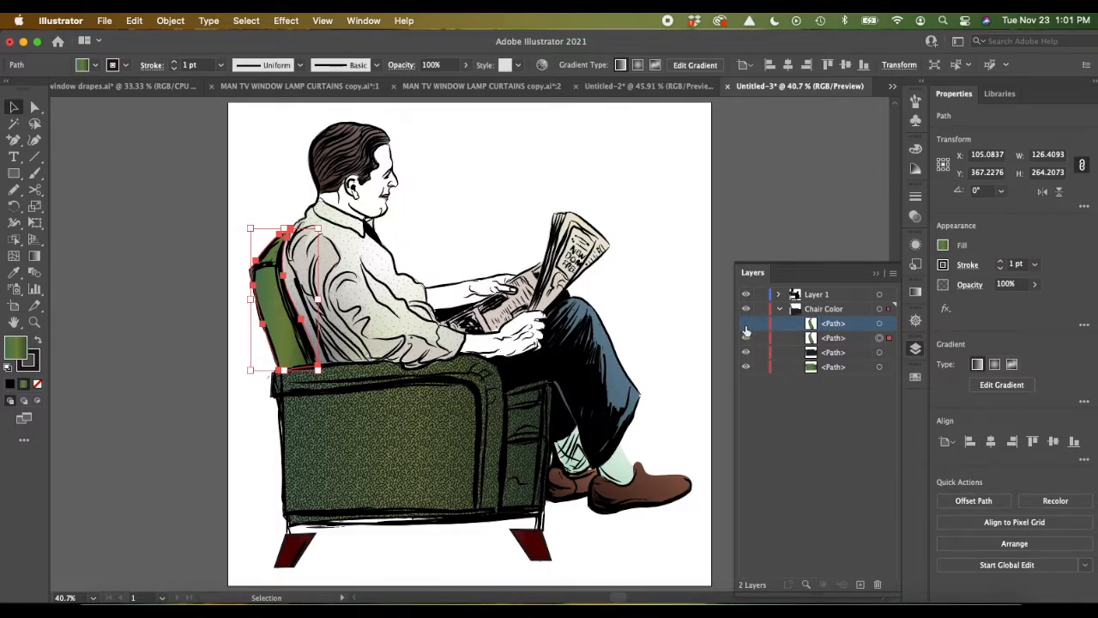
pyautogui.click(879, 327)
pyautogui.press('i')
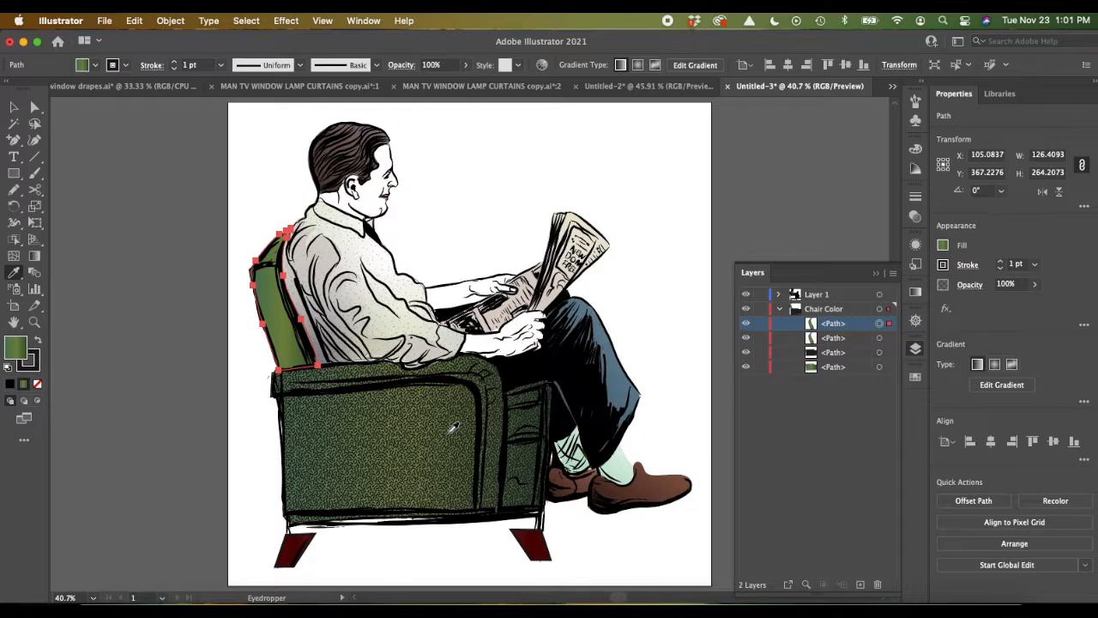
pyautogui.click(448, 433)
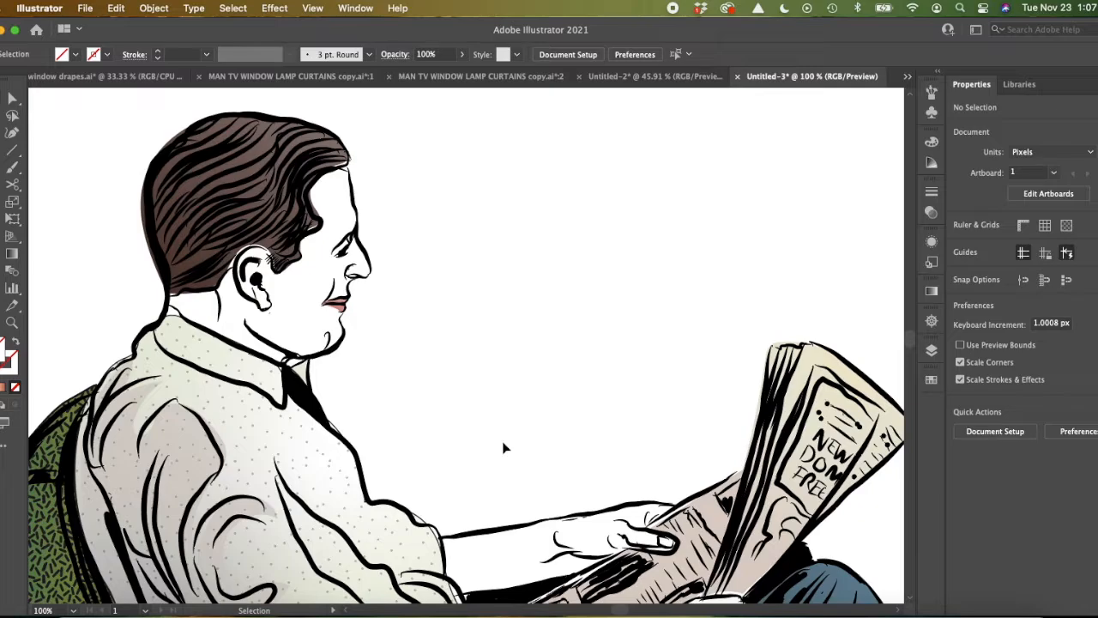
# Step: Move the Skin layer between Layer 1 and the Chair Color layer
pyautogui.scroll(-3, 504, 446)
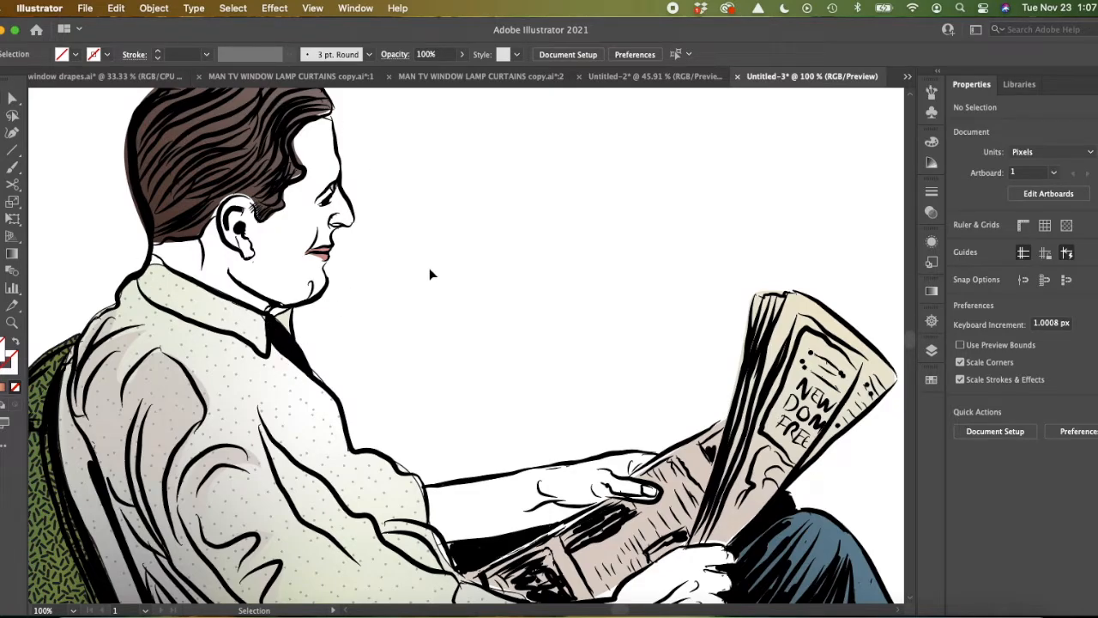
pyautogui.click(931, 350)
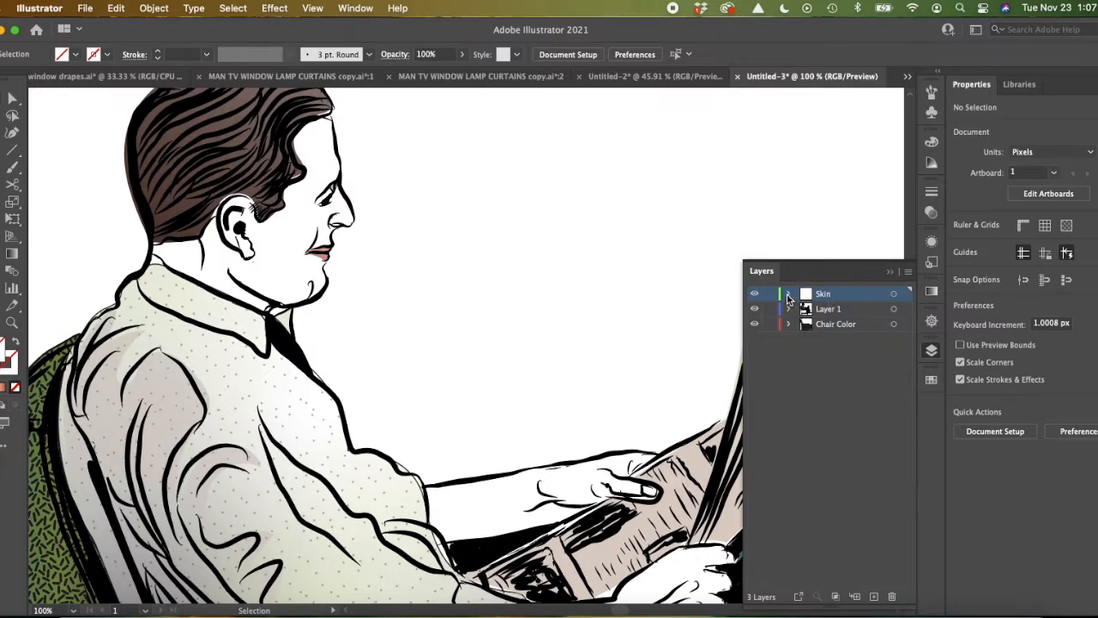
pyautogui.click(788, 295)
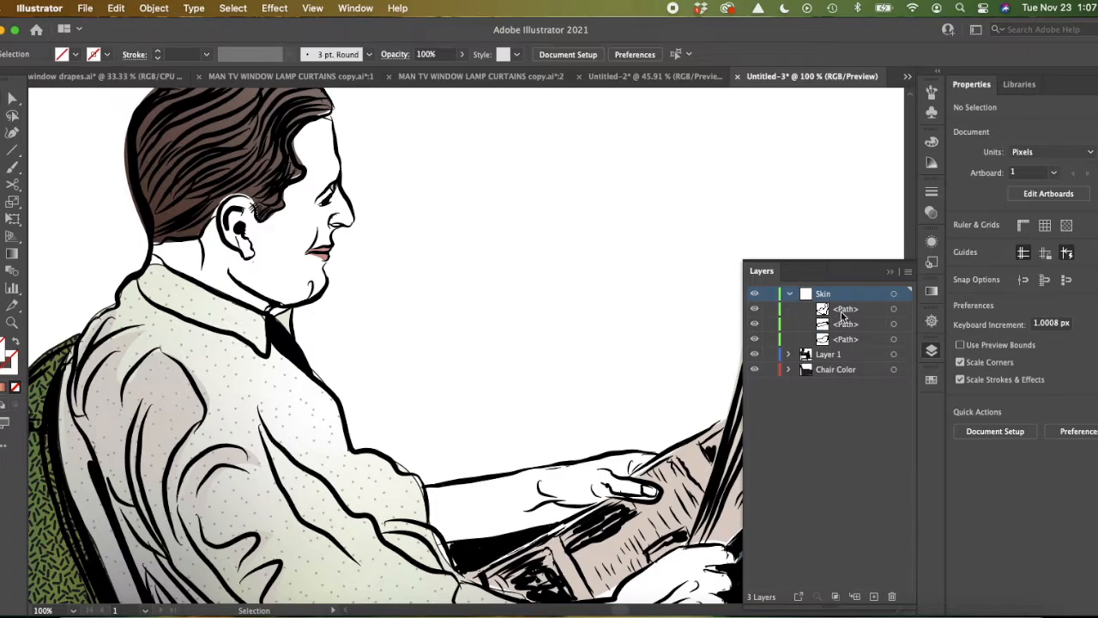
pyautogui.click(790, 295)
pyautogui.moveTo(834, 295); pyautogui.dragTo(837, 319)
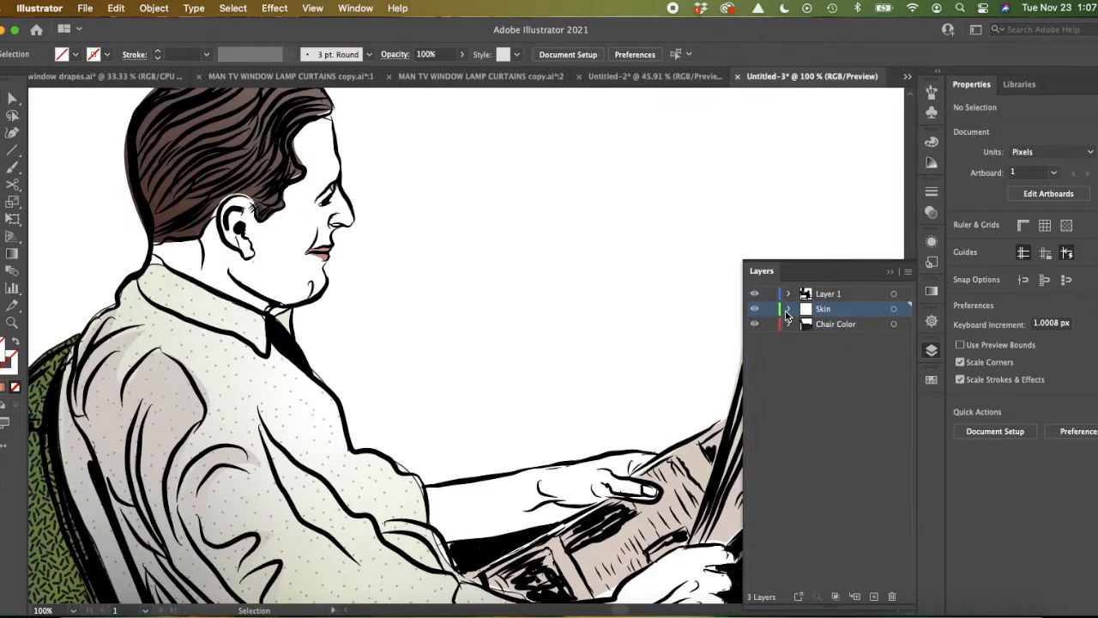
# Step: Select the face and neck path in the Skin layer and open the Skintones gradient library for its fill
pyautogui.click(788, 309)
pyautogui.click(845, 327)
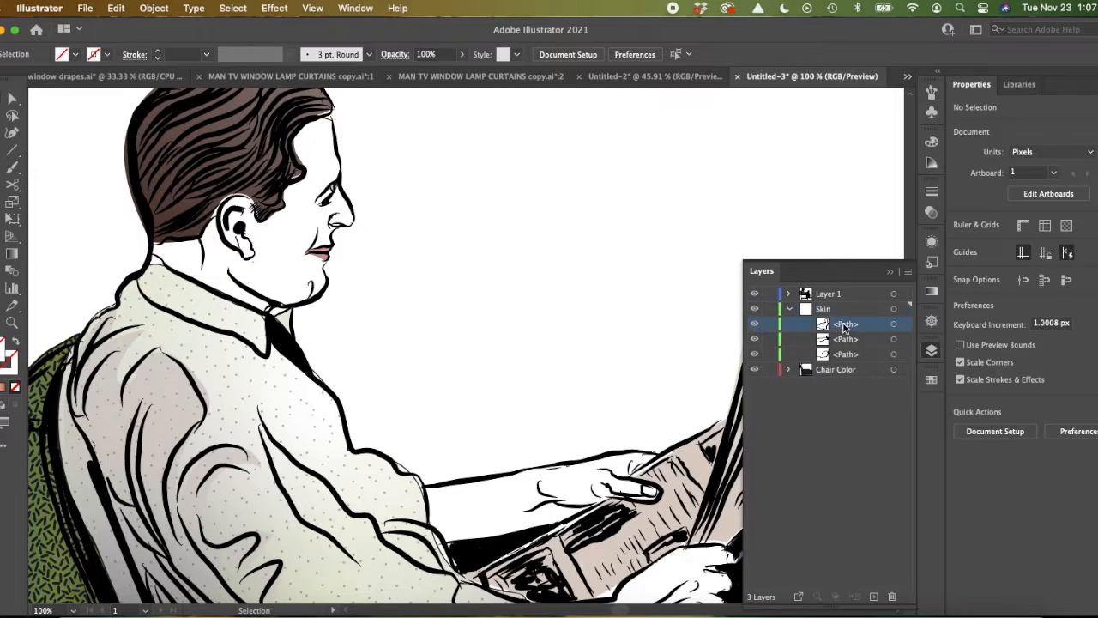
pyautogui.click(894, 324)
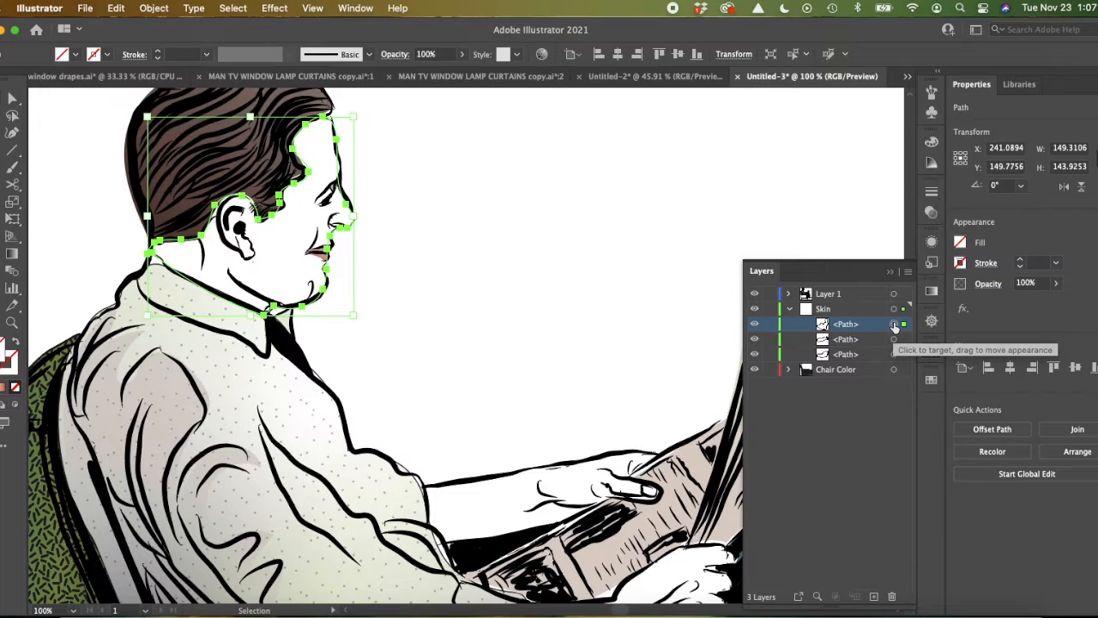
pyautogui.click(960, 243)
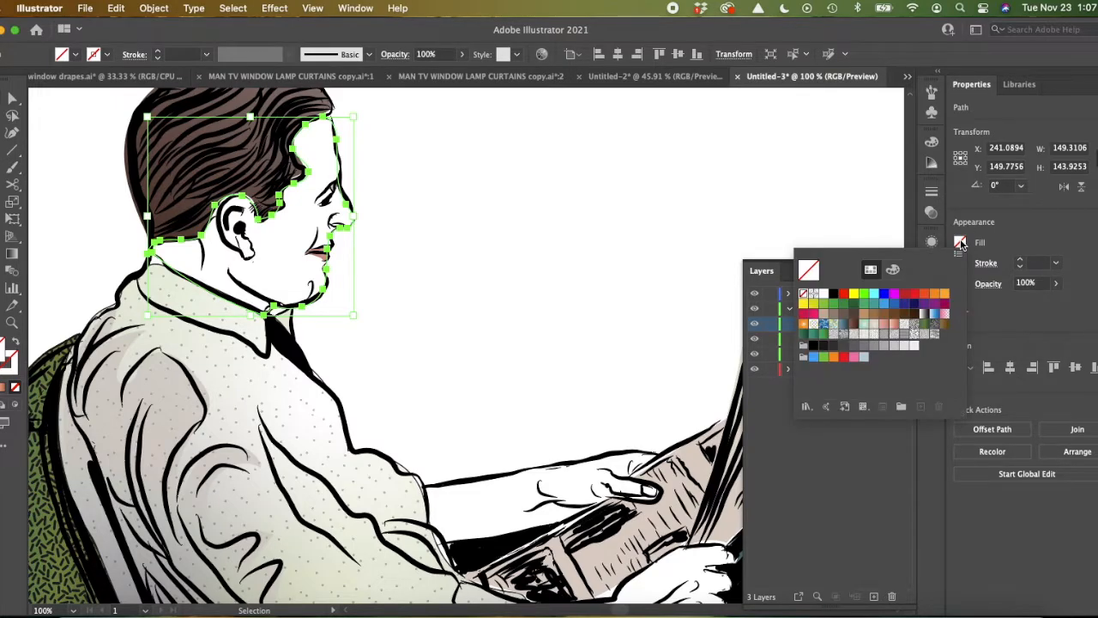
pyautogui.click(806, 408)
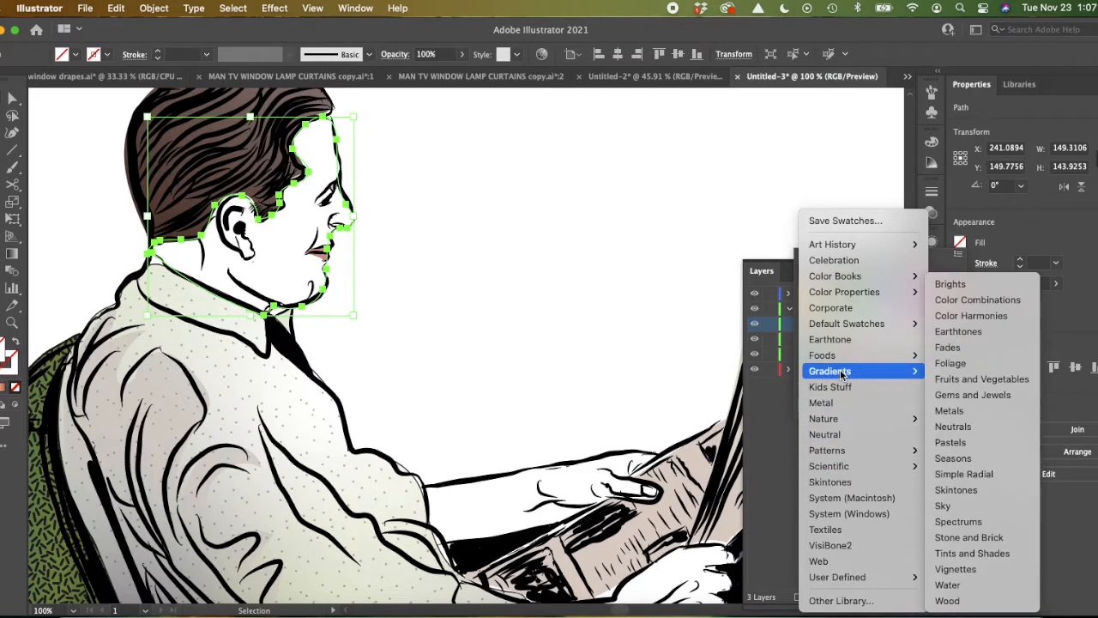
pyautogui.moveTo(899, 360)
pyautogui.click(982, 491)
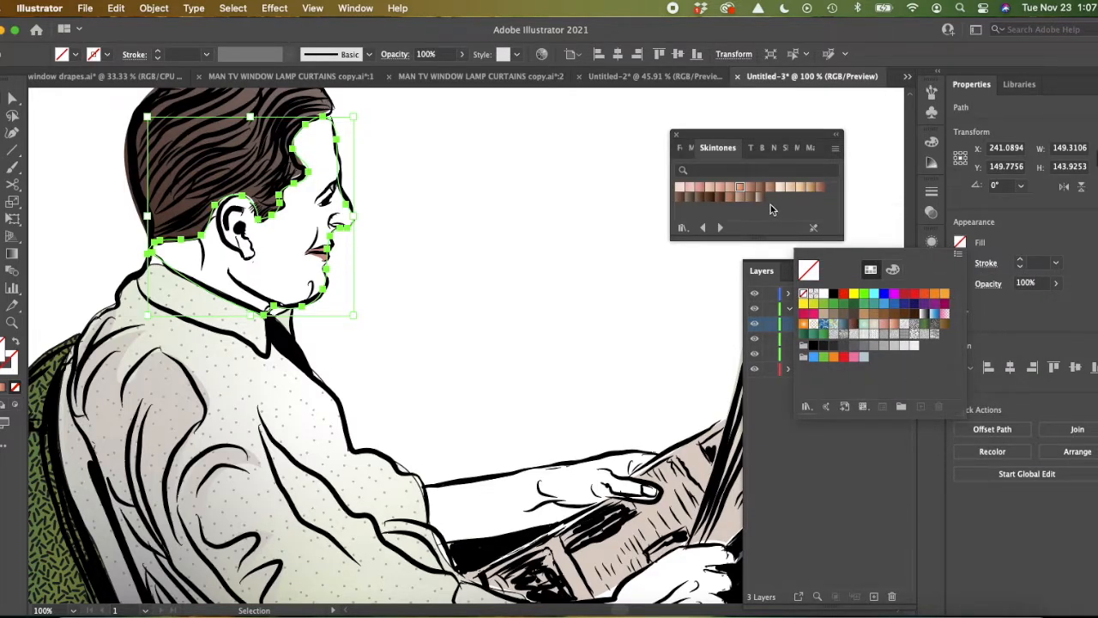
# Step: Compare skin gradients such as Skintone 13 on the face and neck path, settling on Skintone 7
pyautogui.click(798, 189)
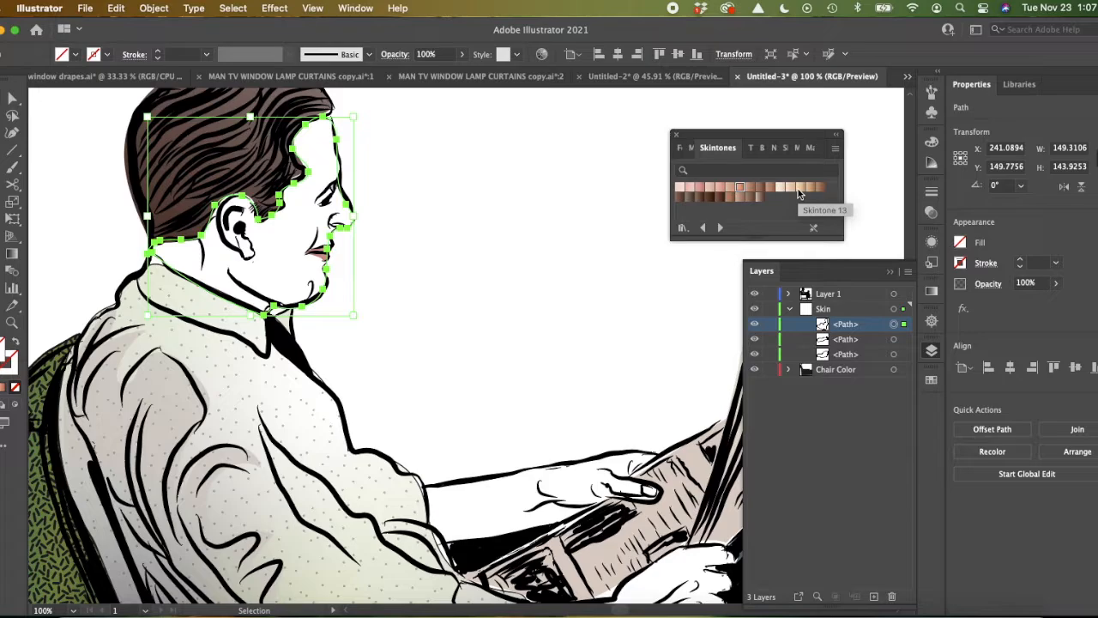
pyautogui.click(798, 189)
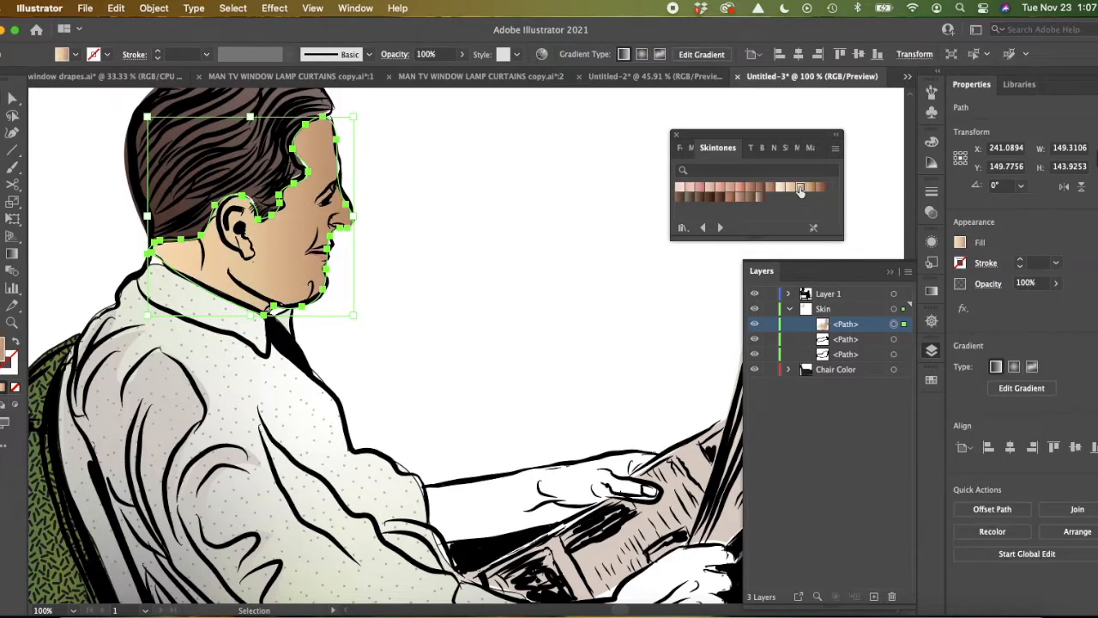
pyautogui.click(740, 189)
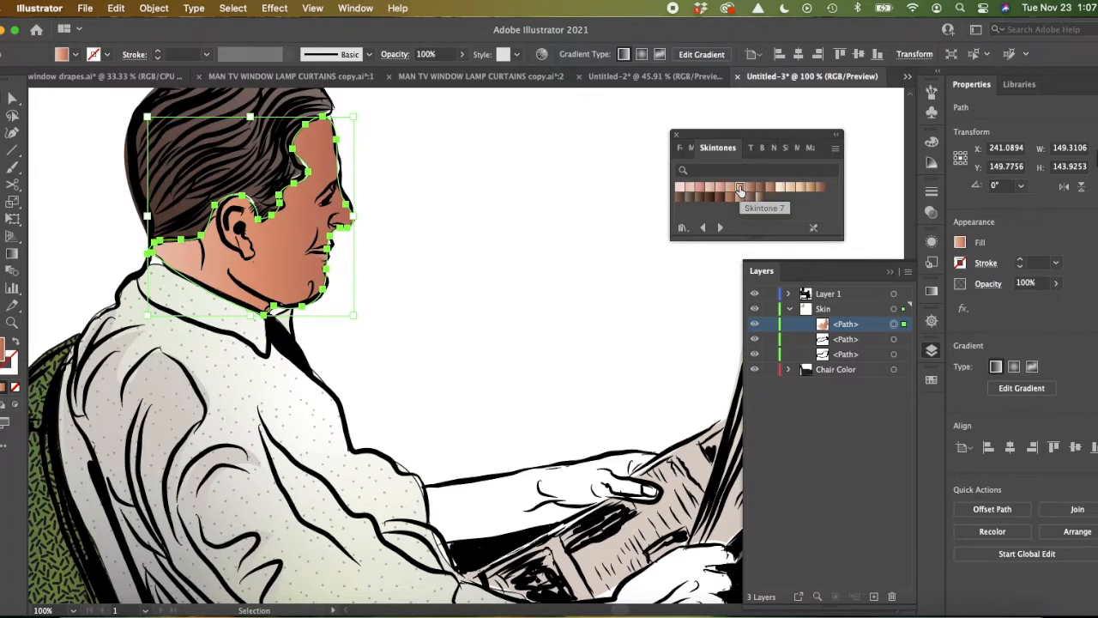
pyautogui.click(809, 189)
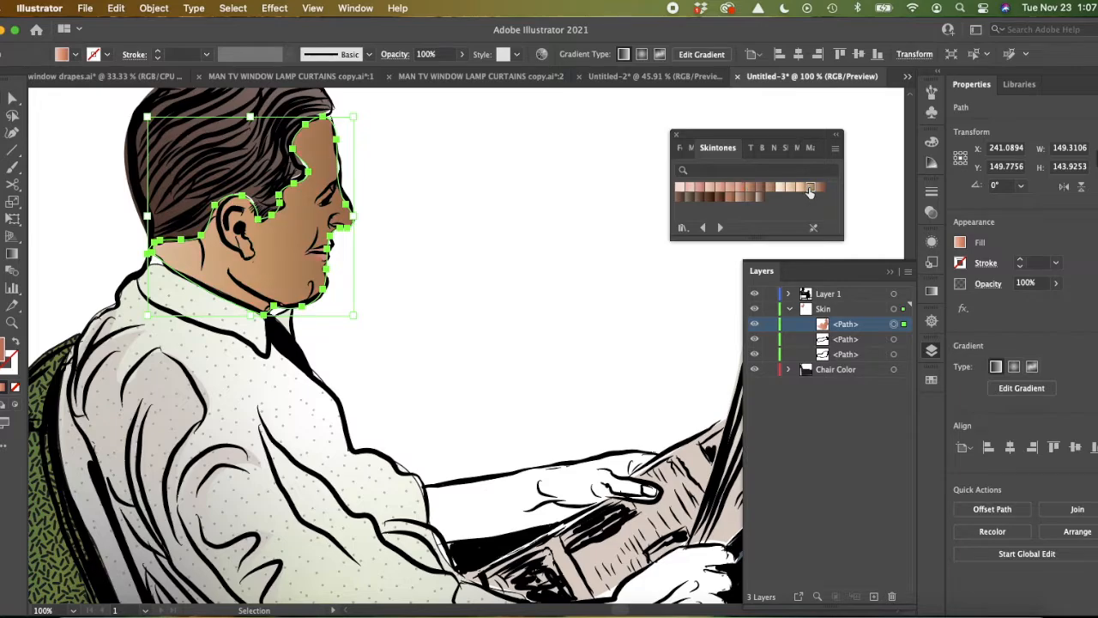
pyautogui.click(790, 189)
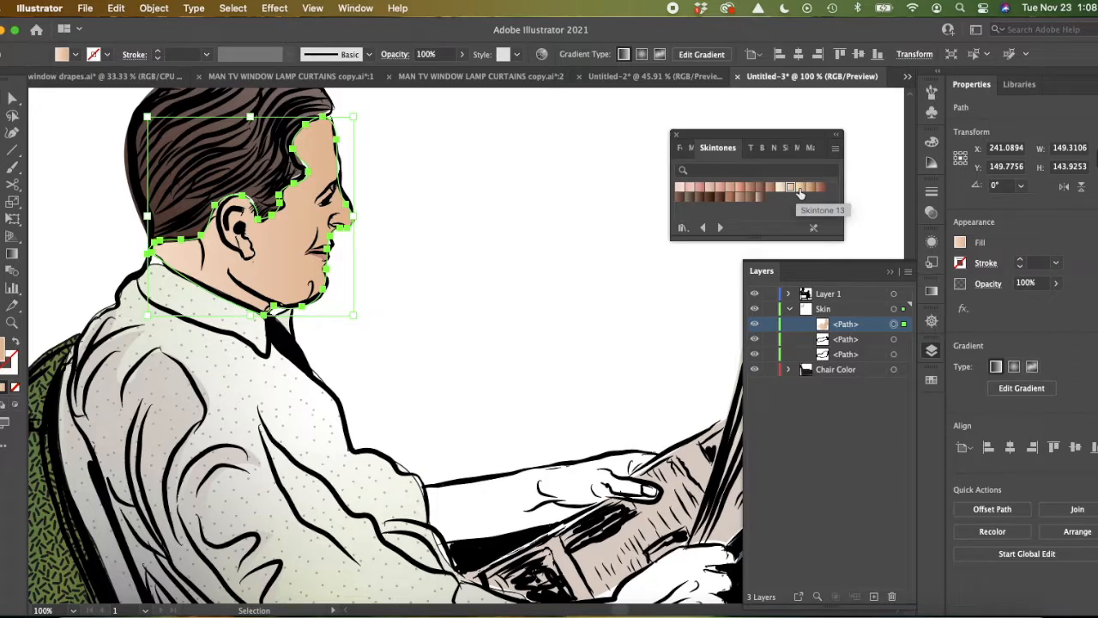
pyautogui.click(800, 193)
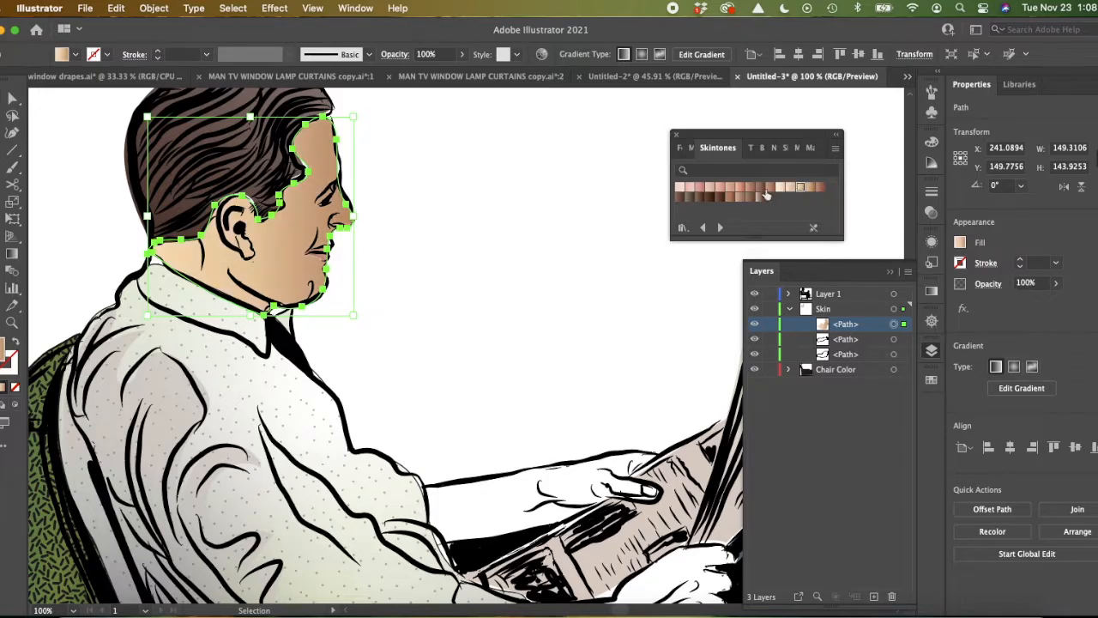
pyautogui.click(739, 190)
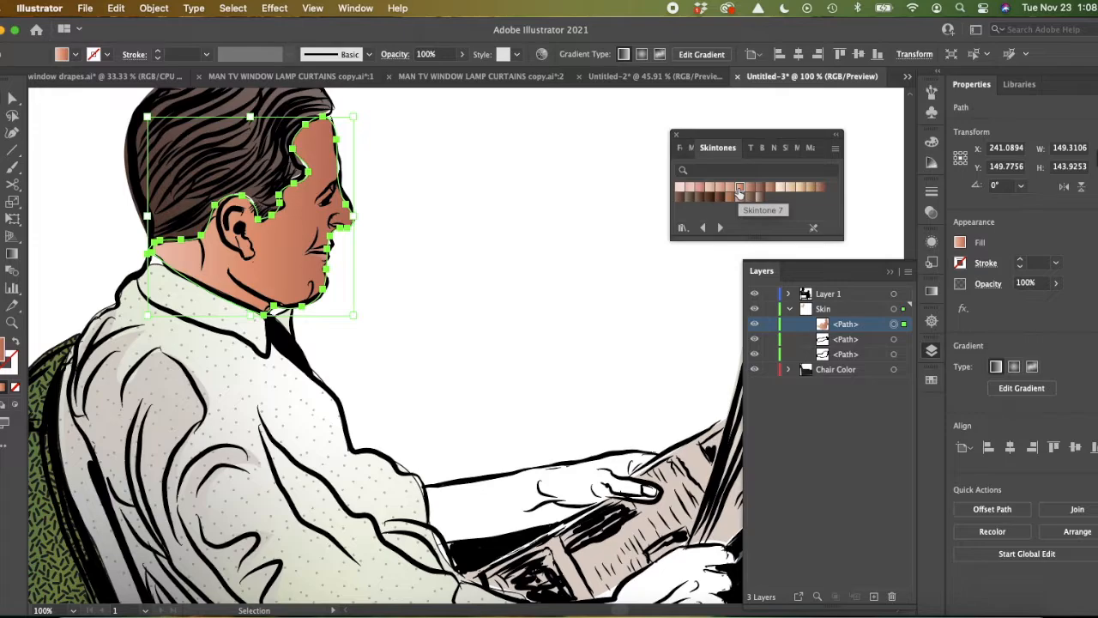
pyautogui.click(730, 189)
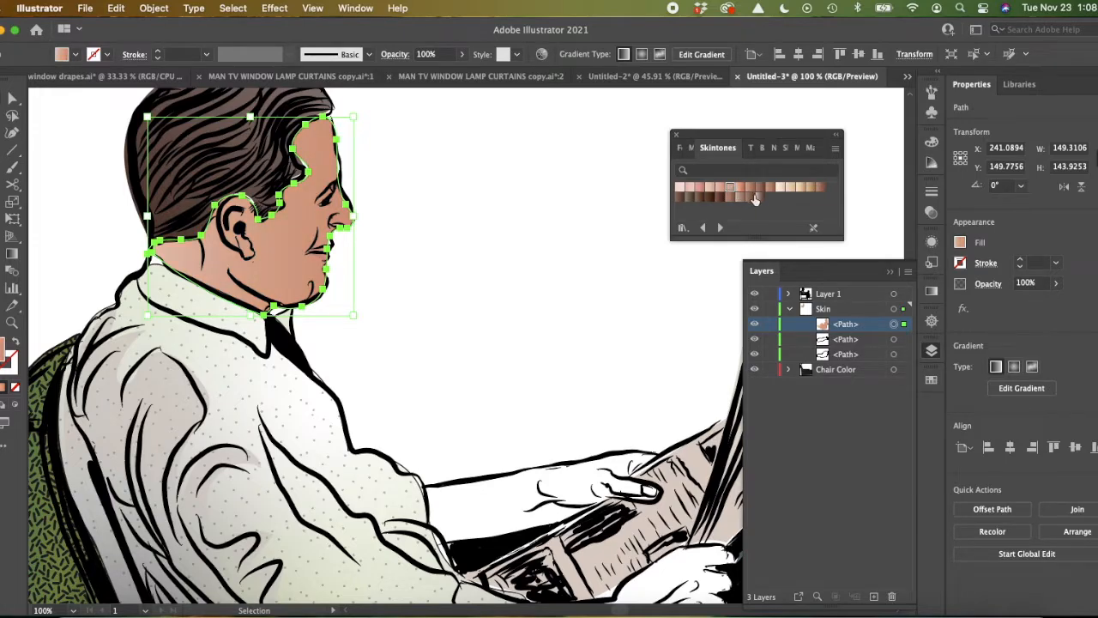
pyautogui.click(740, 189)
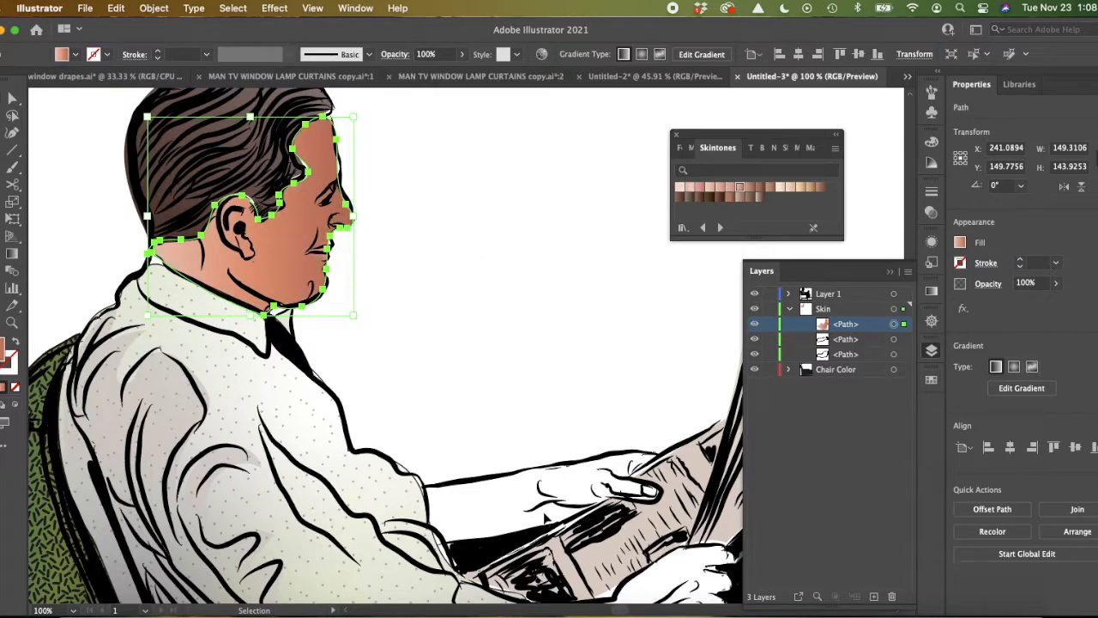
# Step: Select the far forearm and hand path in the Skin layer and copy the face's gradient onto it with the Eyedropper tool
pyautogui.click(852, 342)
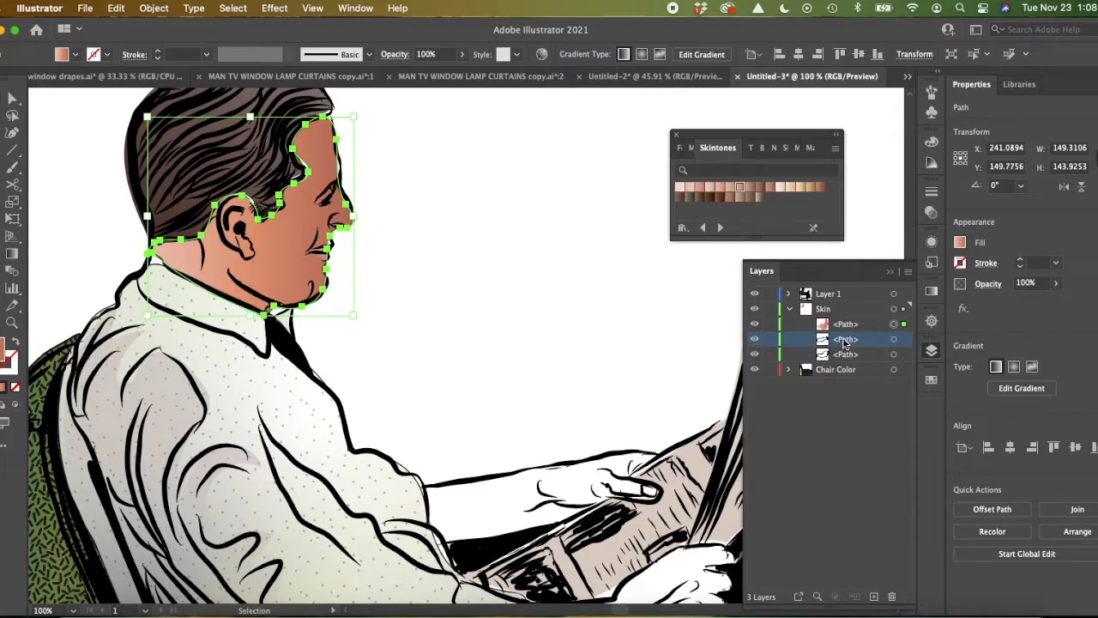
pyautogui.click(897, 342)
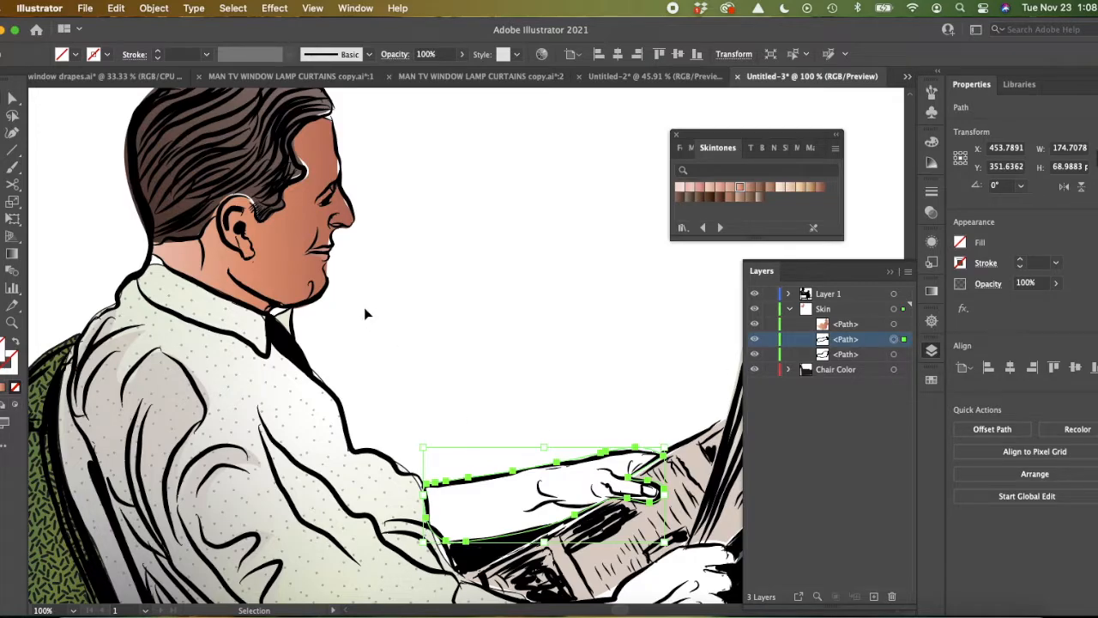
pyautogui.press('i')
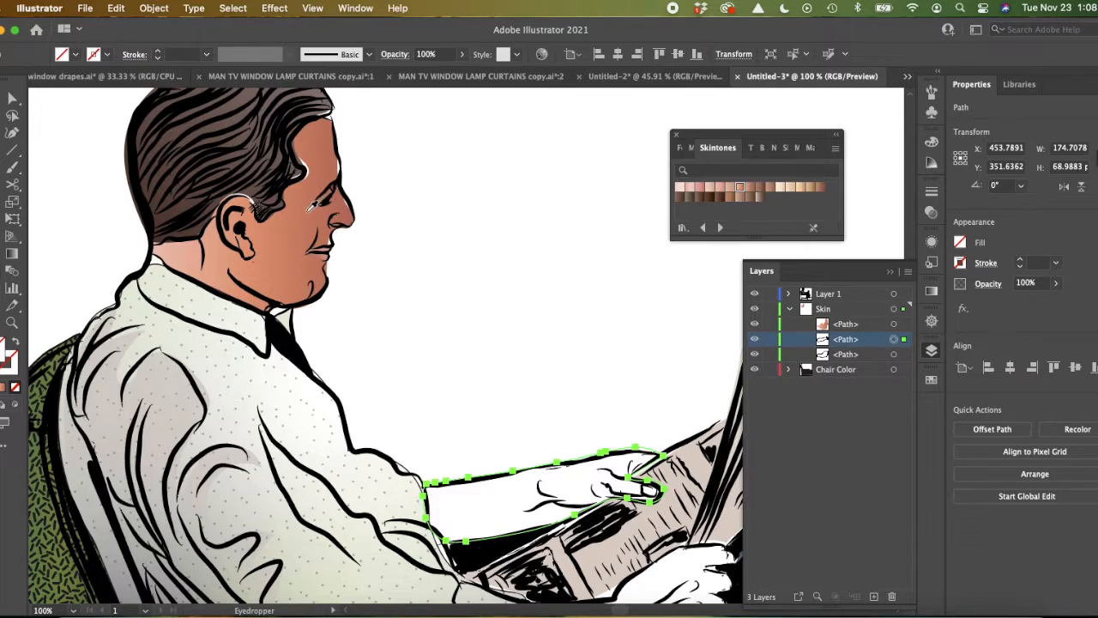
pyautogui.click(309, 208)
pyautogui.scroll(-5, 311, 206)
pyautogui.hscroll(3, 312, 207)
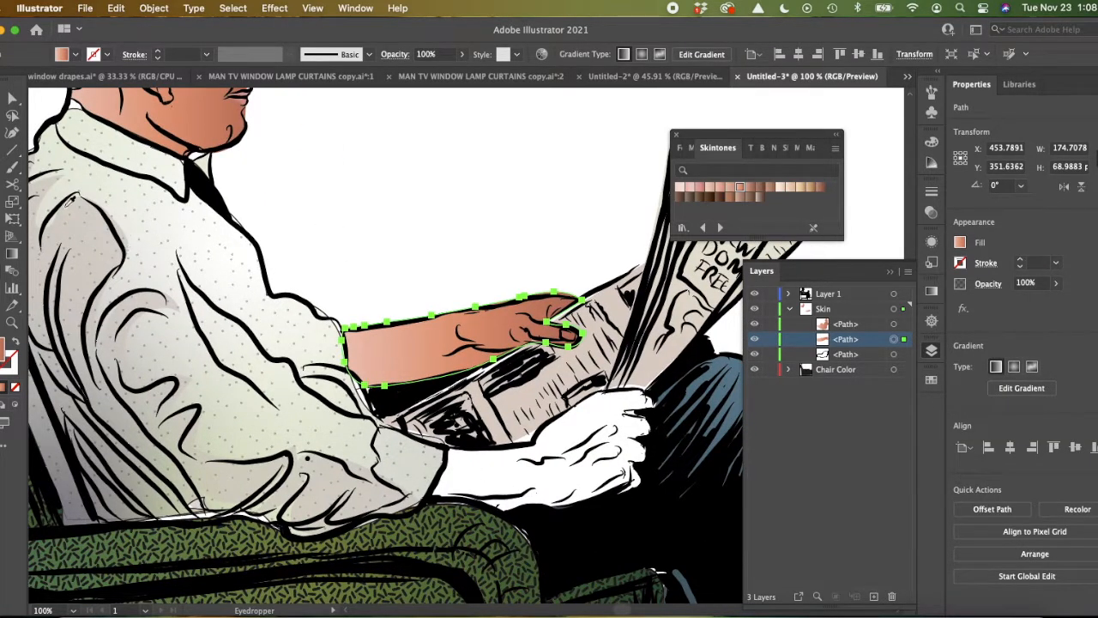
pyautogui.press('v')
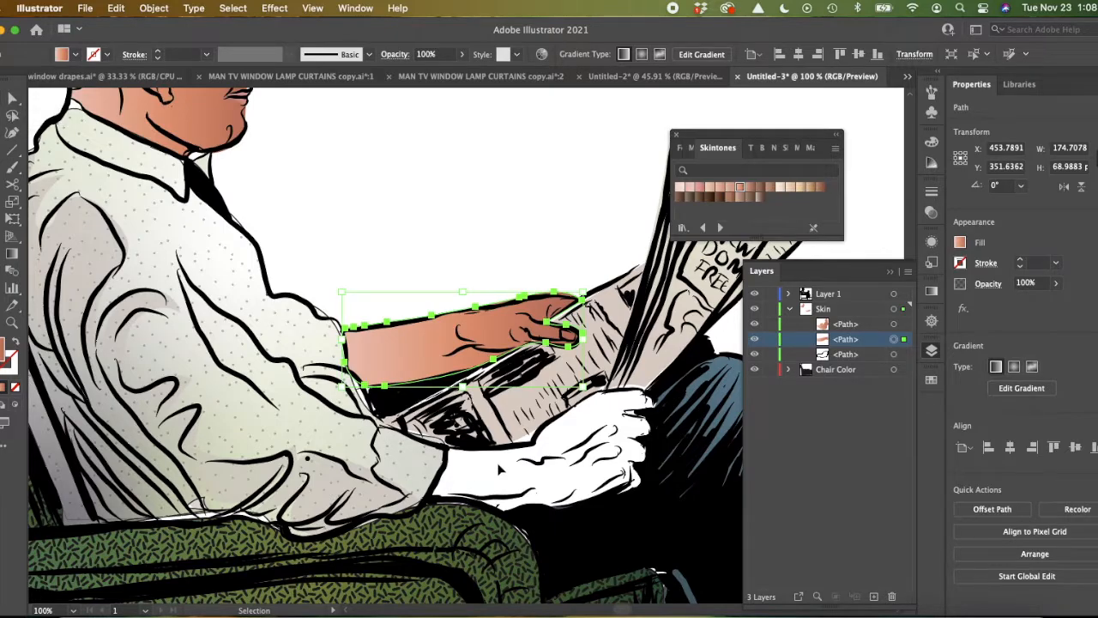
# Step: Select the near hand and wrist path in the Skin layer and fill it with the far arm's gradient using the Eyedropper tool
pyautogui.click(867, 355)
pyautogui.click(895, 355)
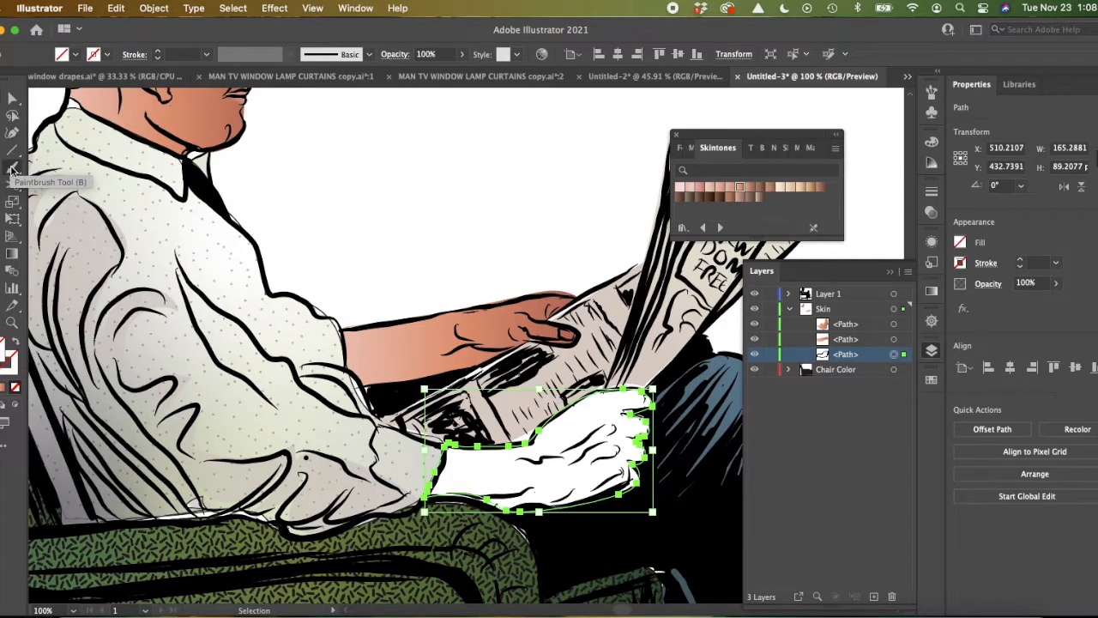
pyautogui.press('i')
pyautogui.click(425, 346)
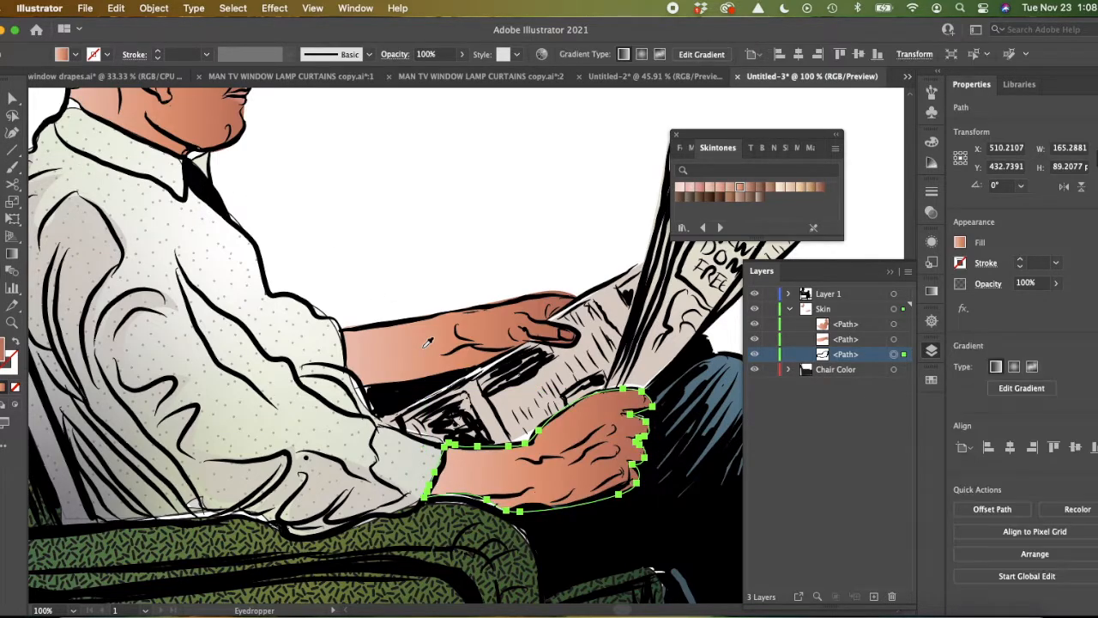
# Step: Redirect the face path's linear gradient diagonally from the space in front of the forehead down to the neck below the ear, and deselect it
pyautogui.scroll(10, 427, 342)
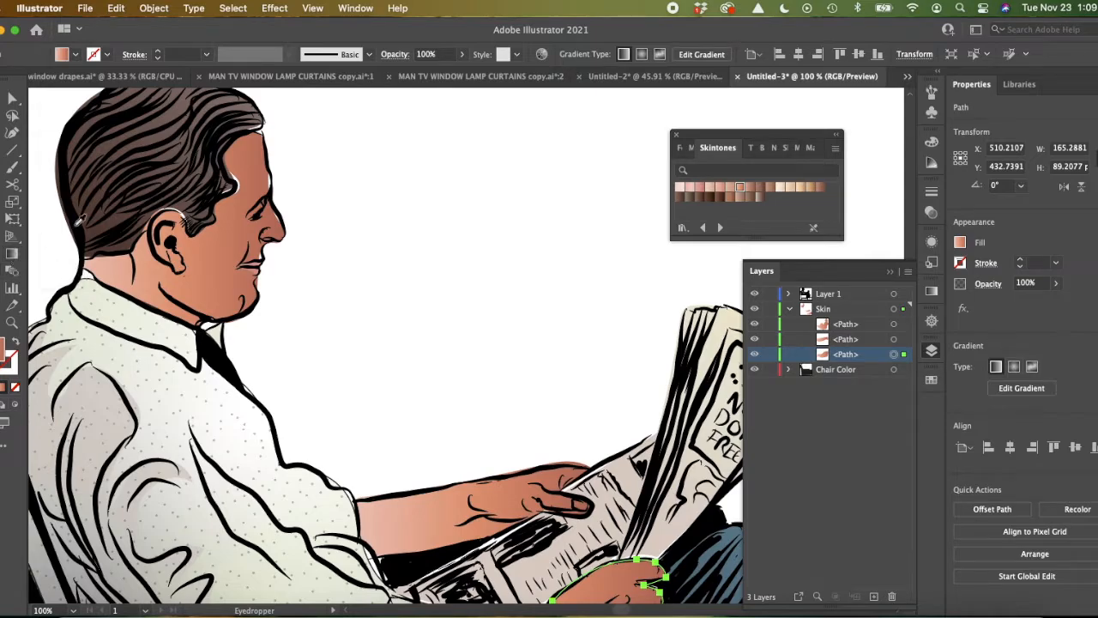
pyautogui.press('v')
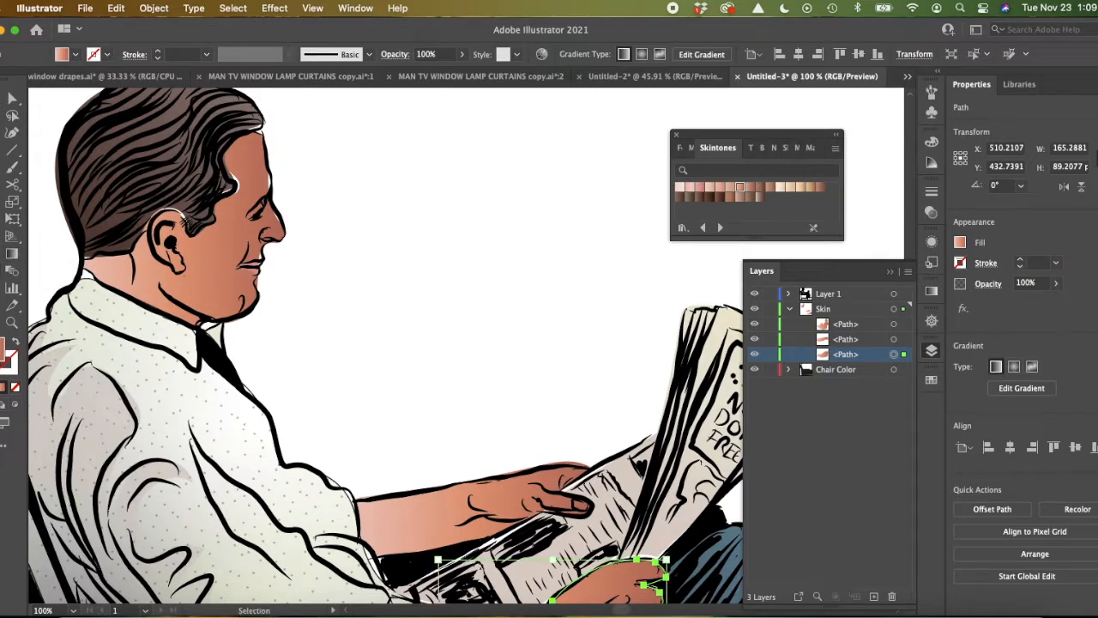
pyautogui.click(260, 163)
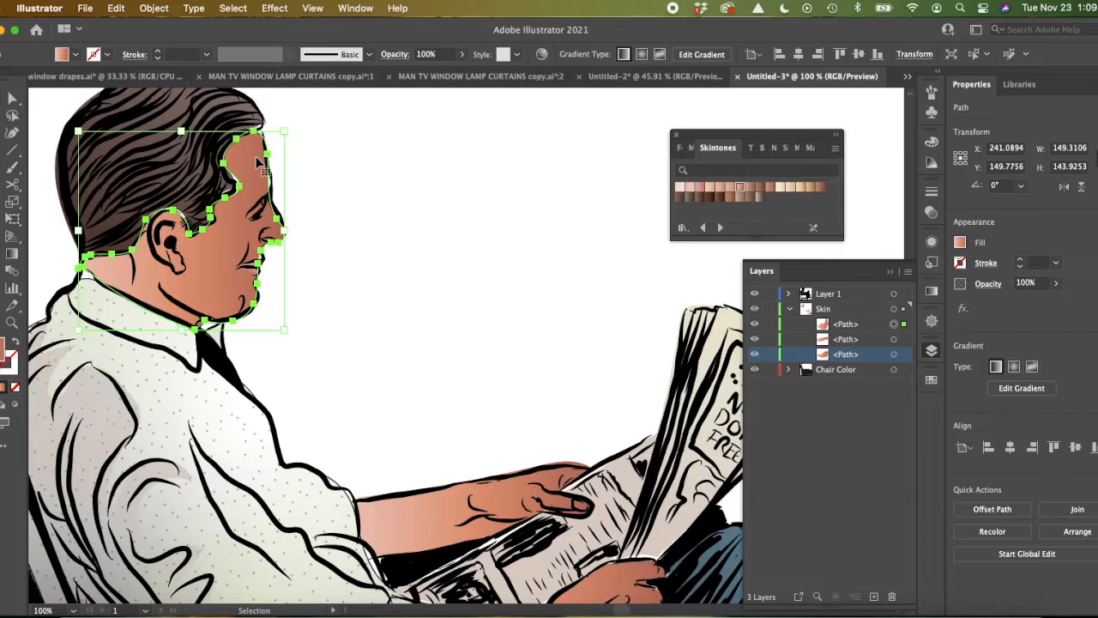
pyautogui.click(13, 253)
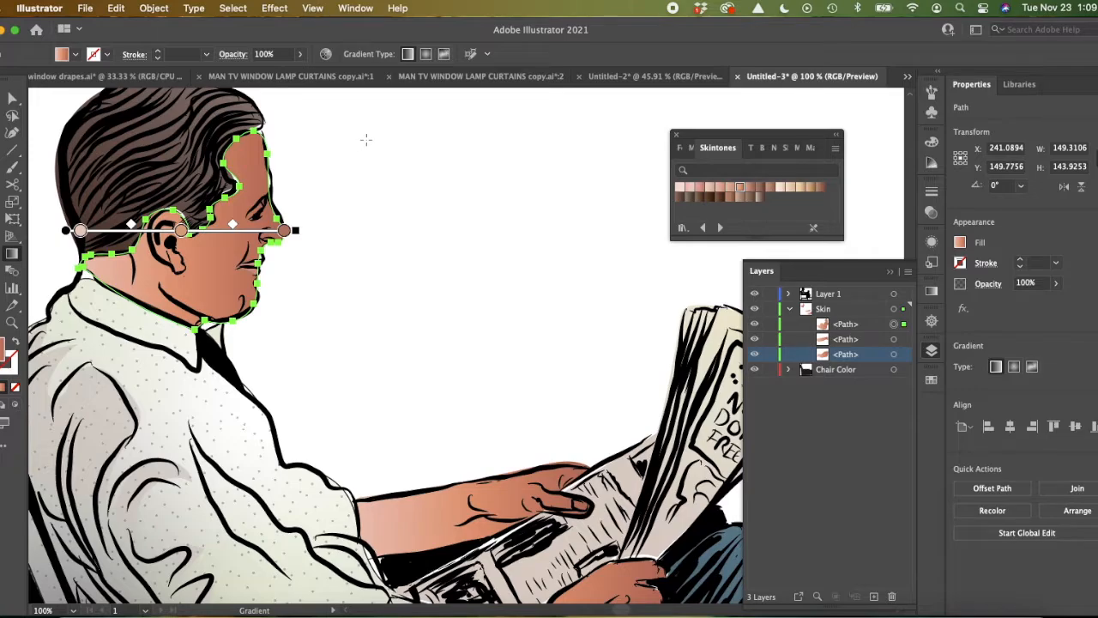
pyautogui.moveTo(367, 139)
pyautogui.mouseDown()
pyautogui.moveTo(257, 228)
pyautogui.moveTo(197, 306)
pyautogui.moveTo(160, 298)
pyautogui.mouseUp()
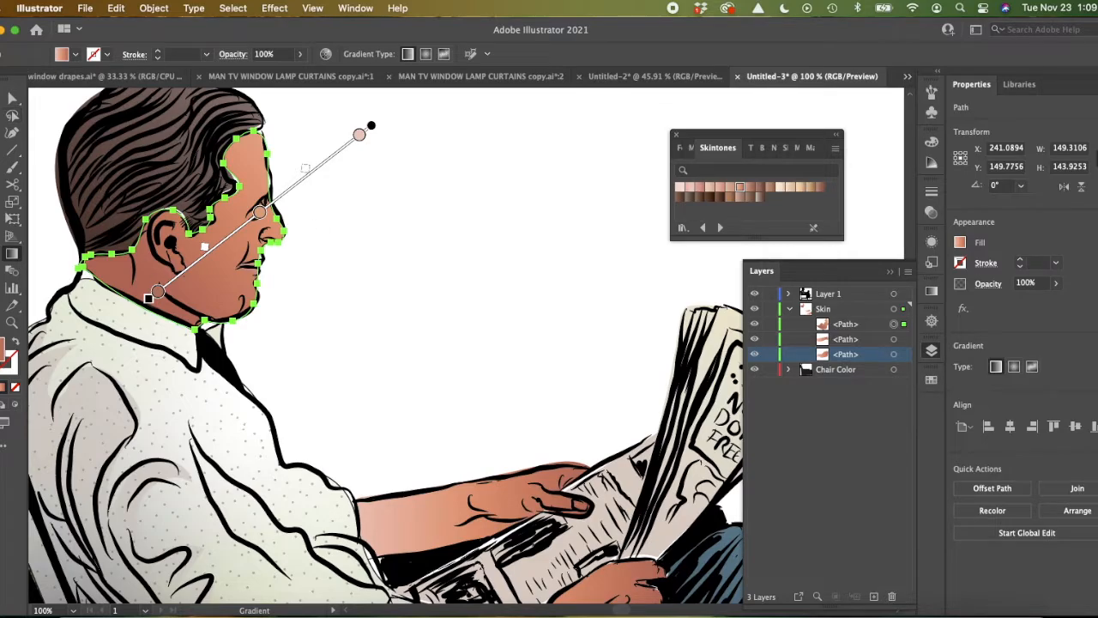
pyautogui.press('v')
pyautogui.click(505, 308)
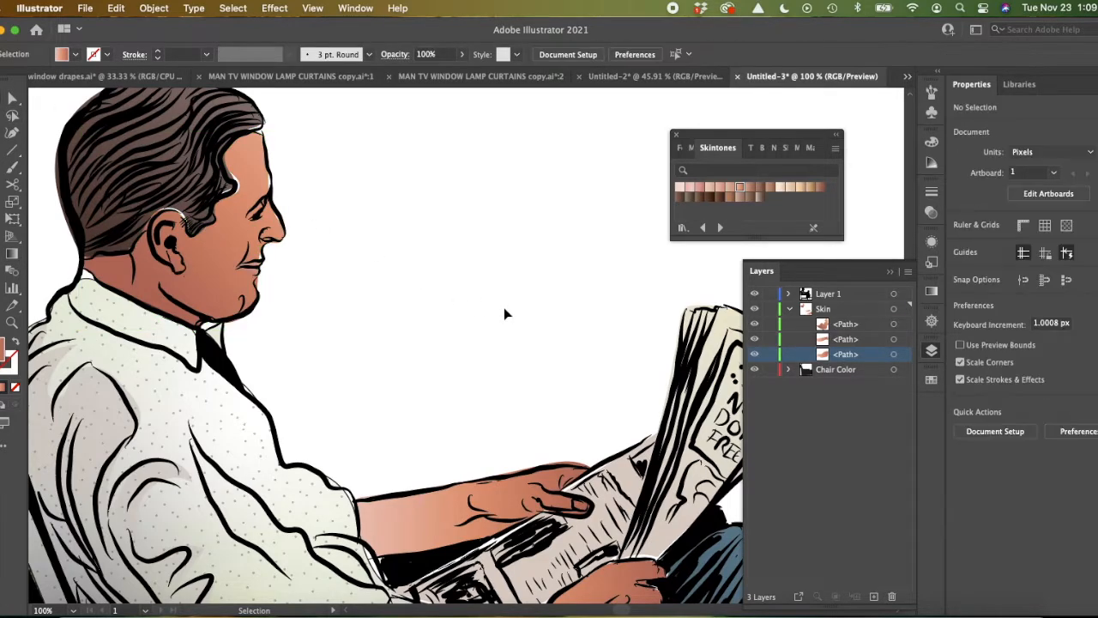
# Step: Redirect the far forearm's linear gradient diagonally from the space above the hand down past the elbow, and clear the selection
pyautogui.click(449, 527)
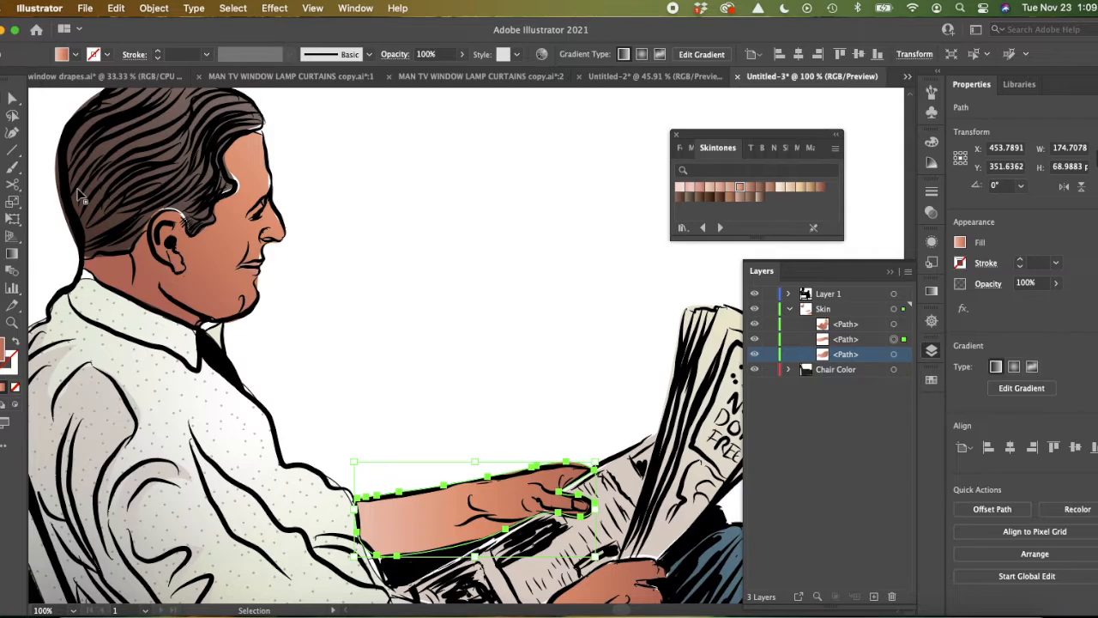
pyautogui.click(12, 253)
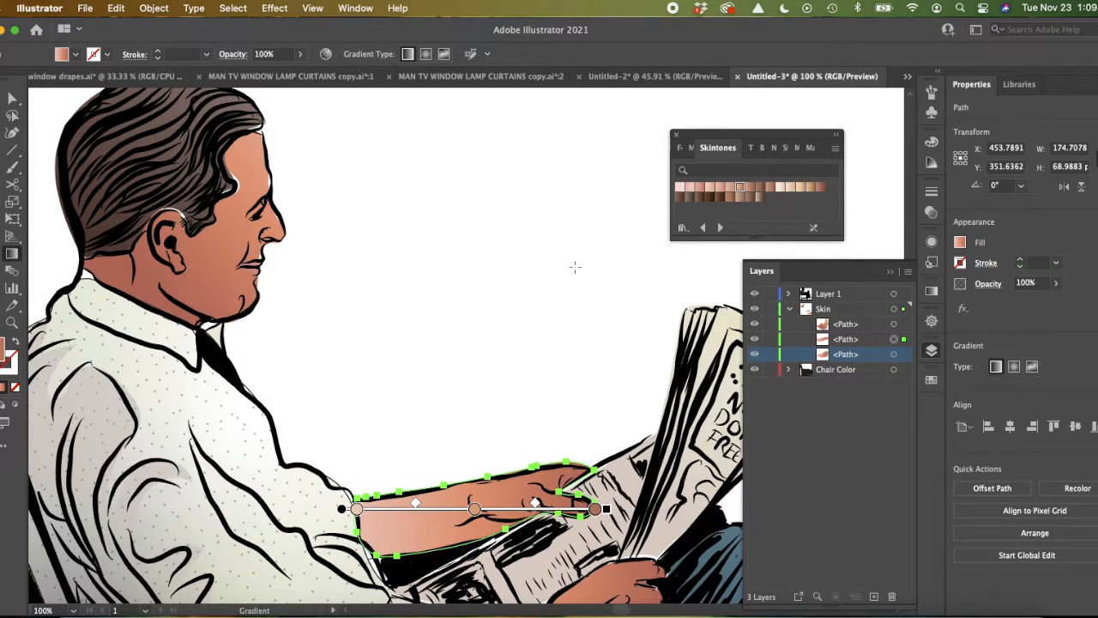
pyautogui.moveTo(574, 270); pyautogui.dragTo(316, 465)
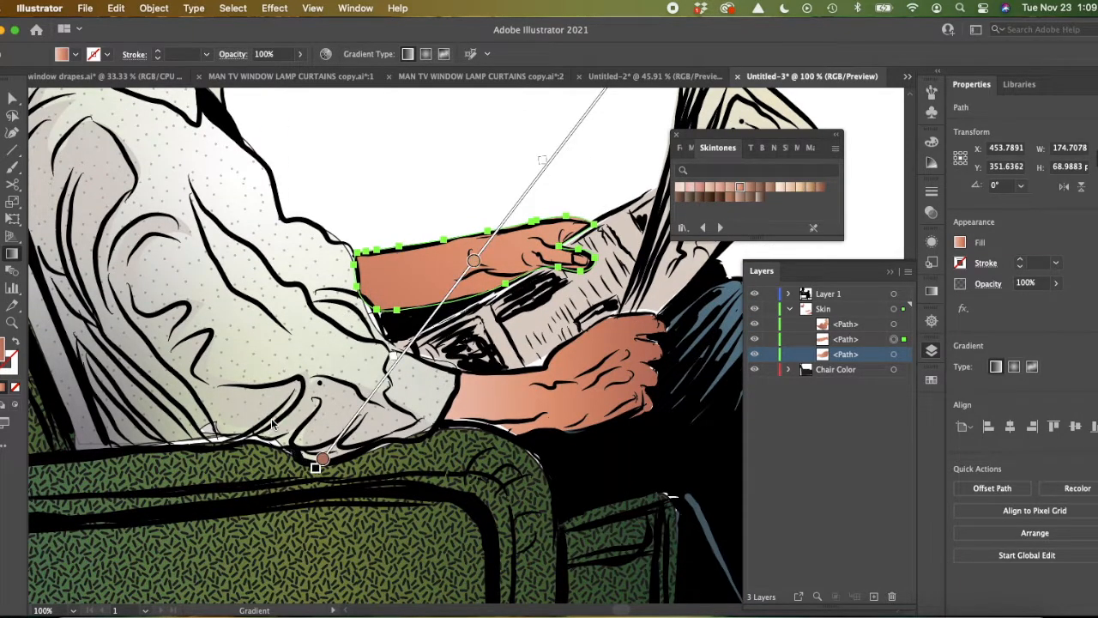
pyautogui.hscroll(5, 317, 466)
pyautogui.scroll(-2, 317, 466)
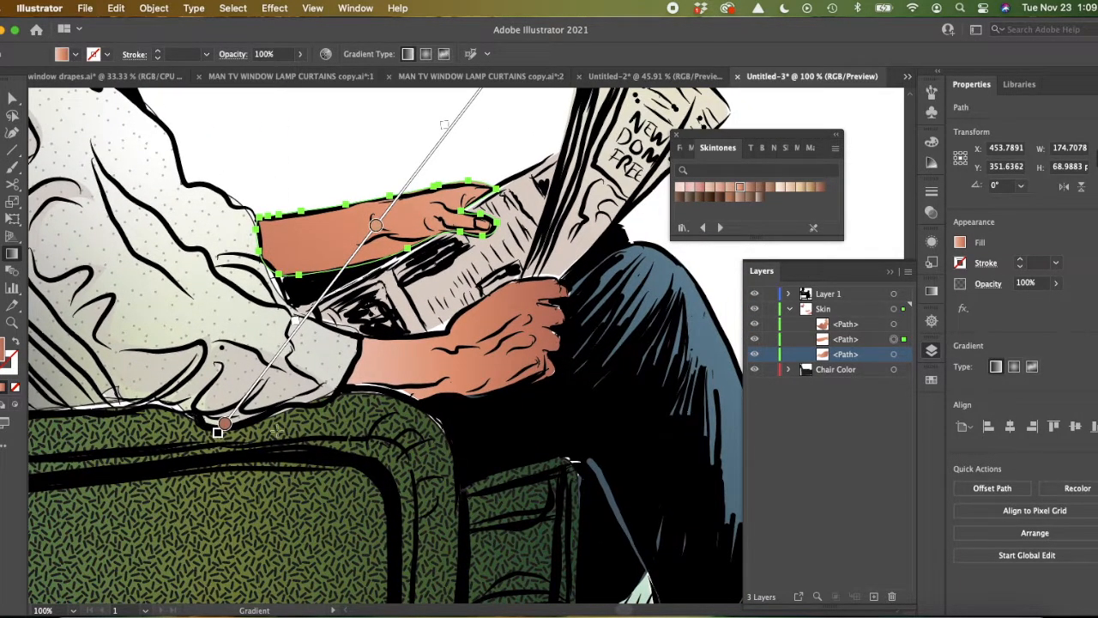
pyautogui.scroll(7, 386, 218)
pyautogui.hscroll(6, 387, 219)
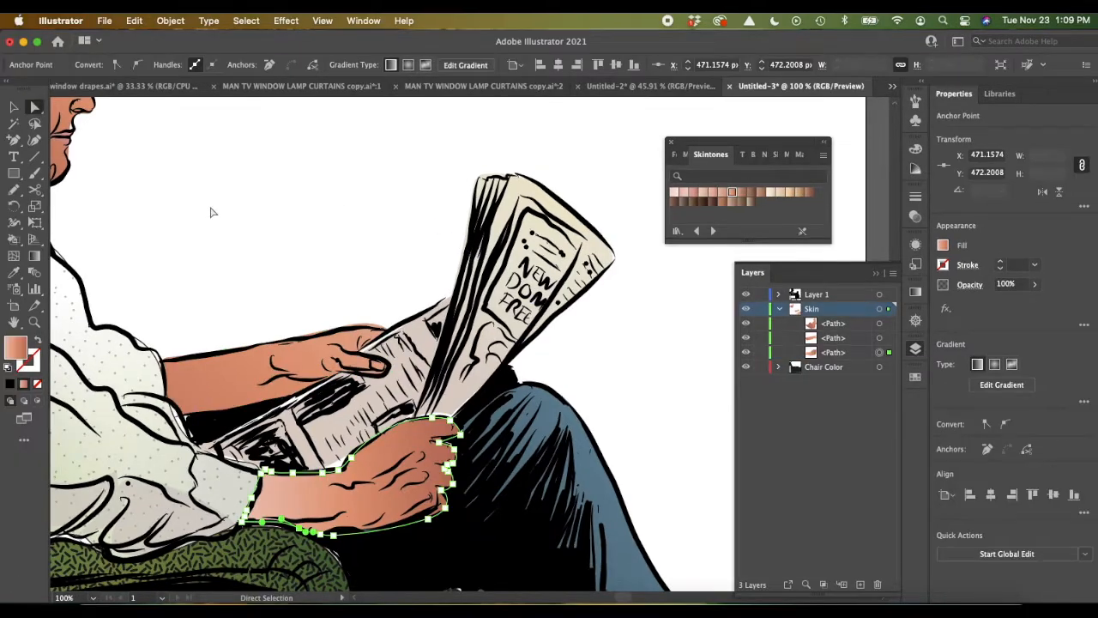
pyautogui.click(13, 109)
pyautogui.click(211, 225)
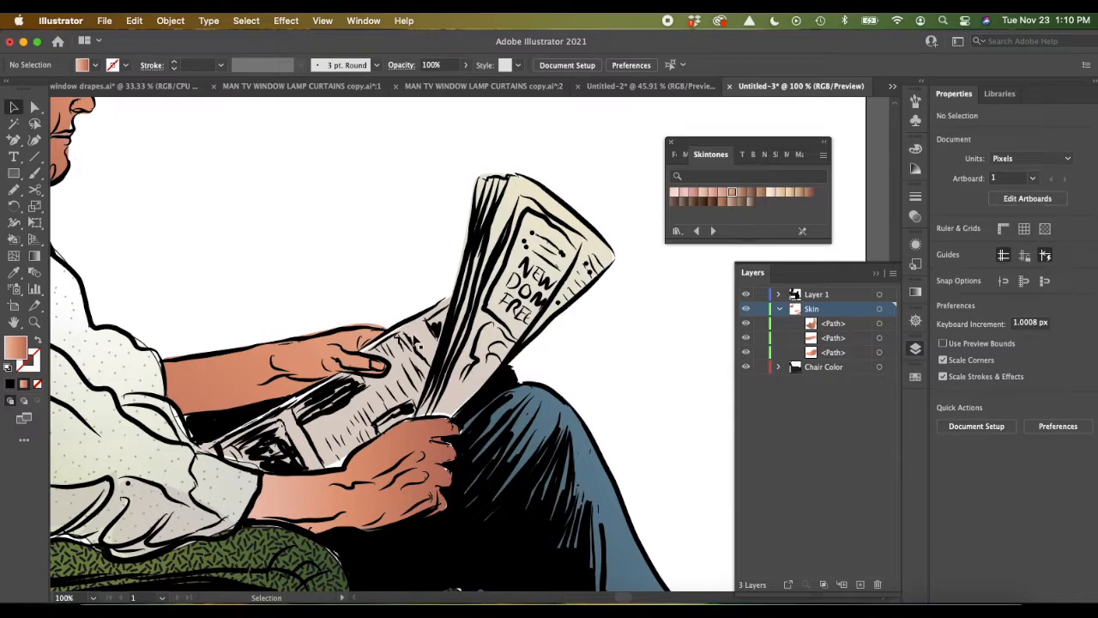
# Step: Draw a thin rectangle about 479 px wide and 20 px high between the armchair's underside and its legs
pyautogui.scroll(-5, 414, 341)
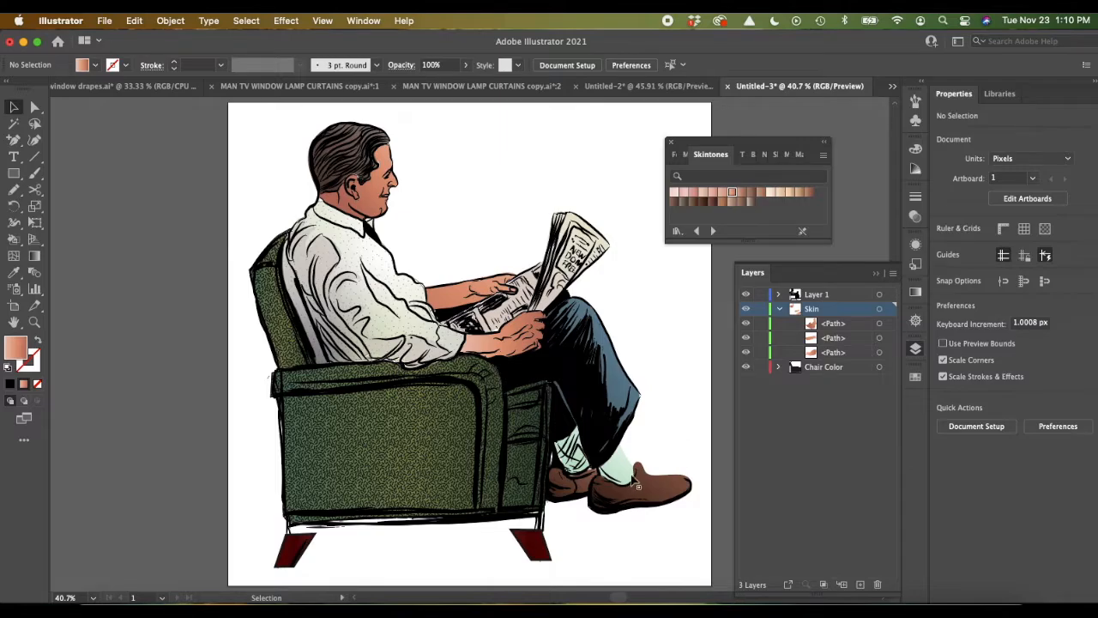
pyautogui.scroll(-1, 637, 481)
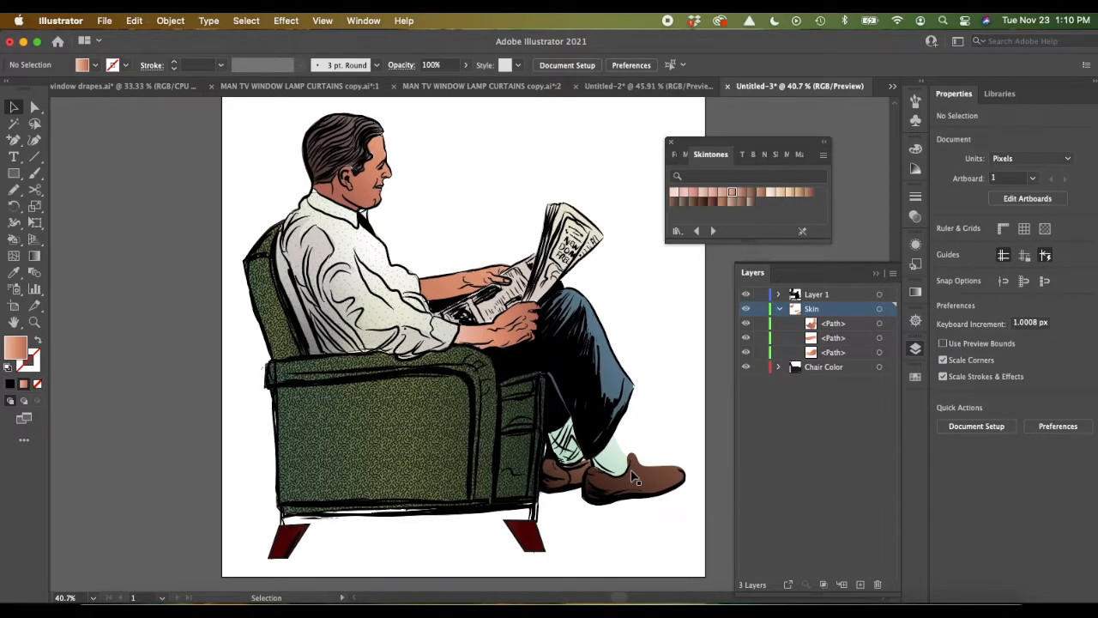
pyautogui.moveTo(14, 172); pyautogui.dragTo(58, 176)
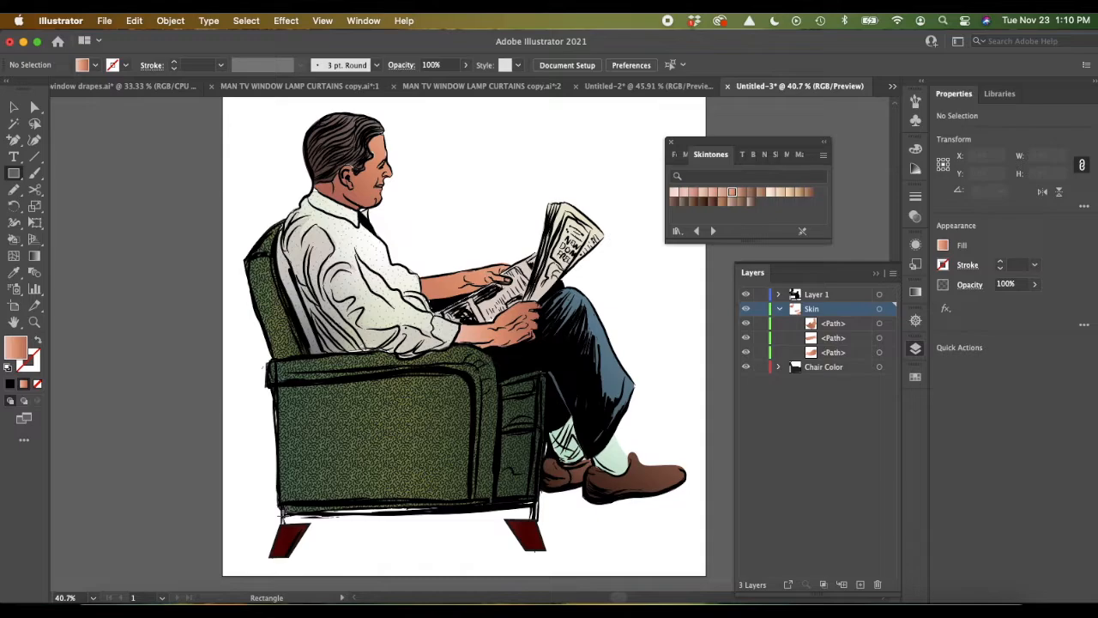
pyautogui.moveTo(279, 513); pyautogui.dragTo(539, 521)
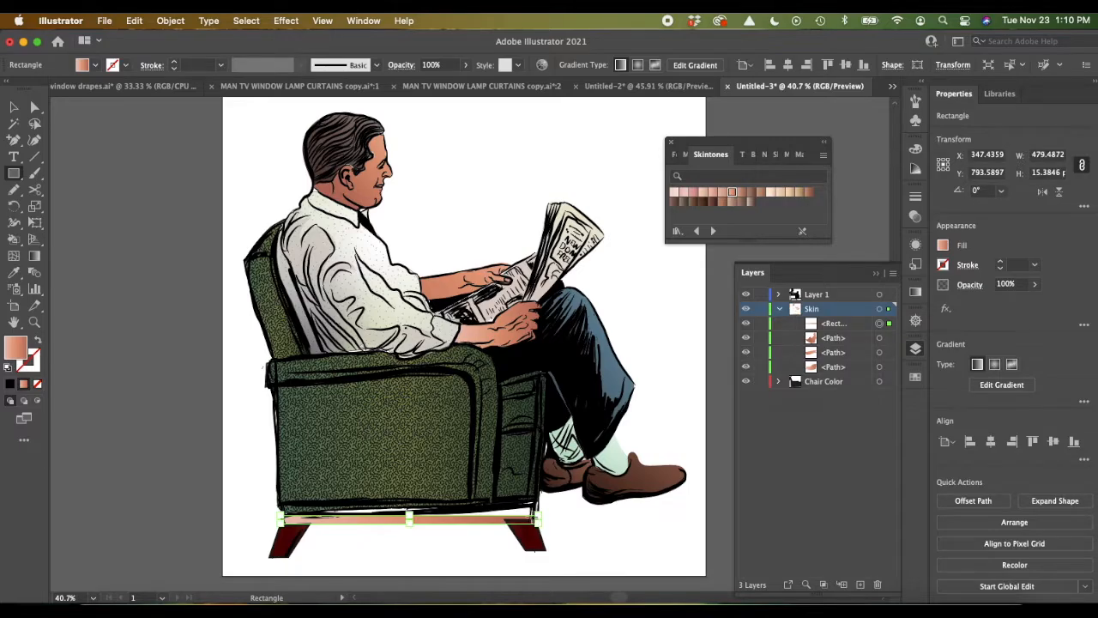
pyautogui.moveTo(409, 518); pyautogui.dragTo(429, 514)
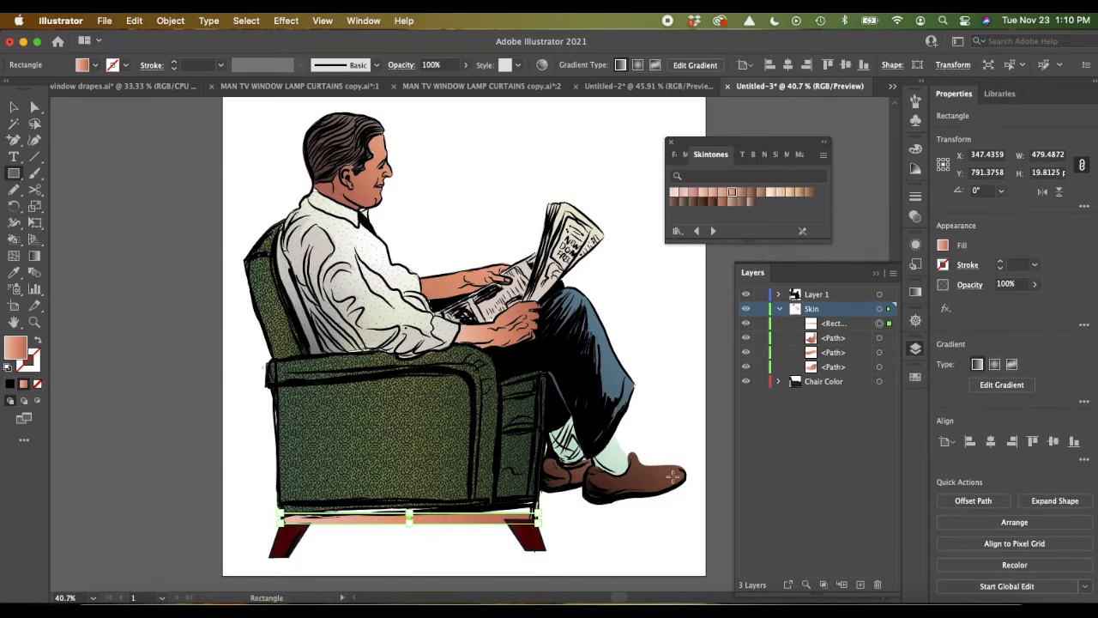
# Step: Apply the chair leg's dark red gradient fill and dark stroke to the base rectangle with the Eyedropper tool
pyautogui.click(943, 245)
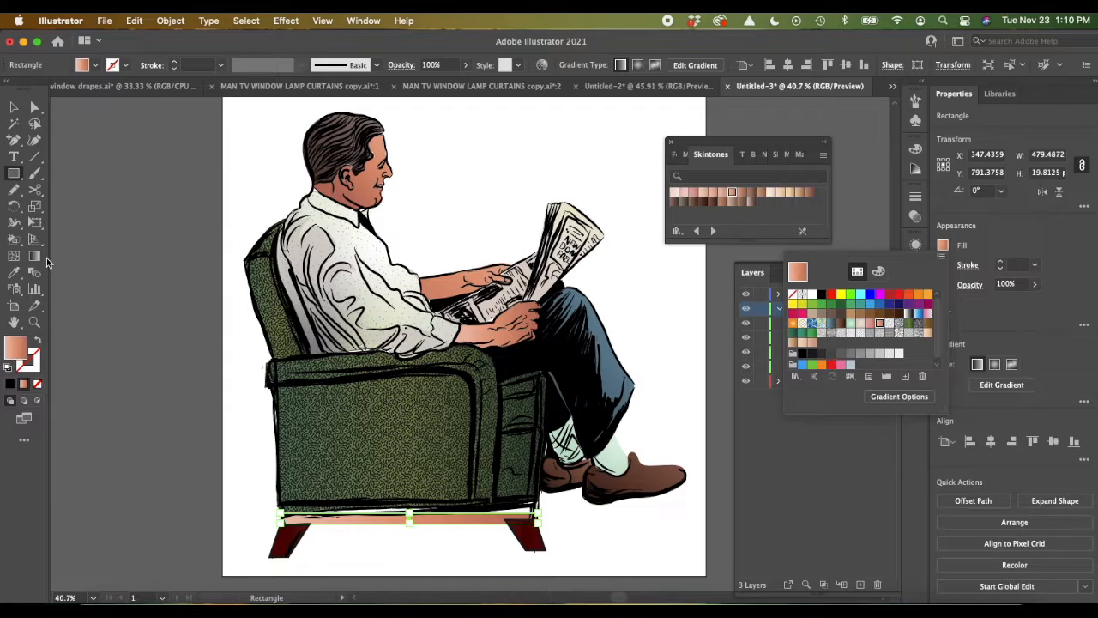
pyautogui.click(193, 281)
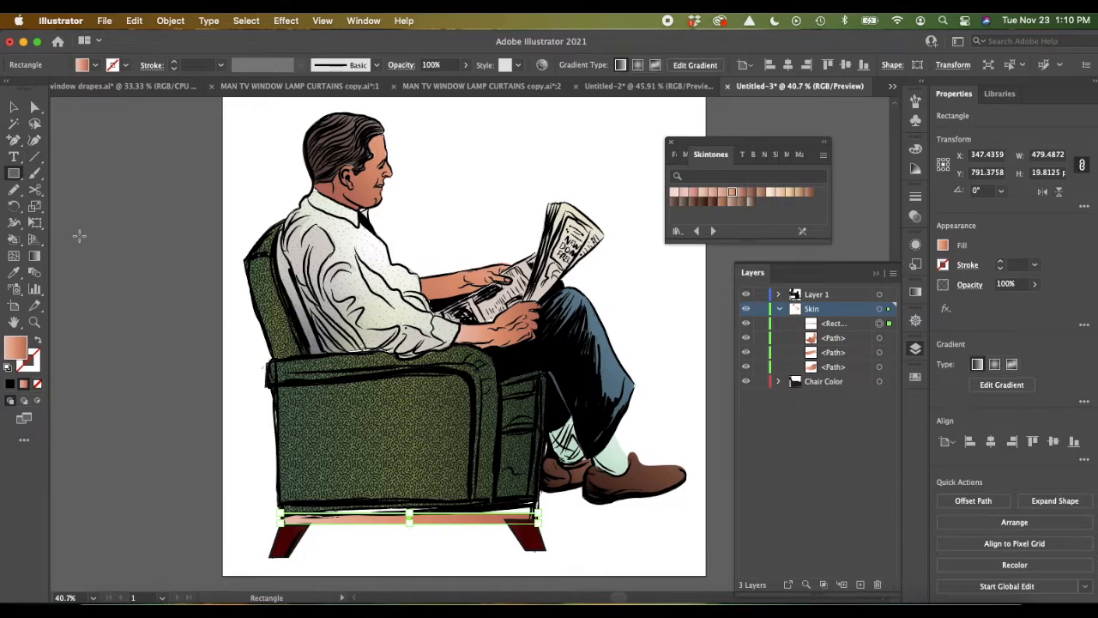
pyautogui.press('i')
pyautogui.click(292, 535)
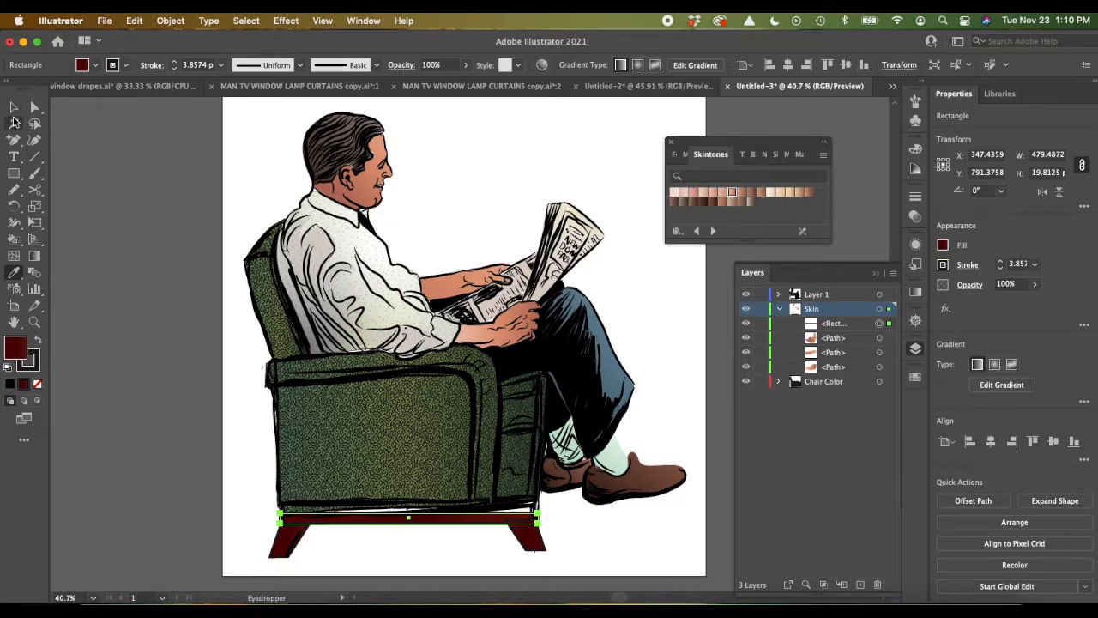
pyautogui.click(14, 108)
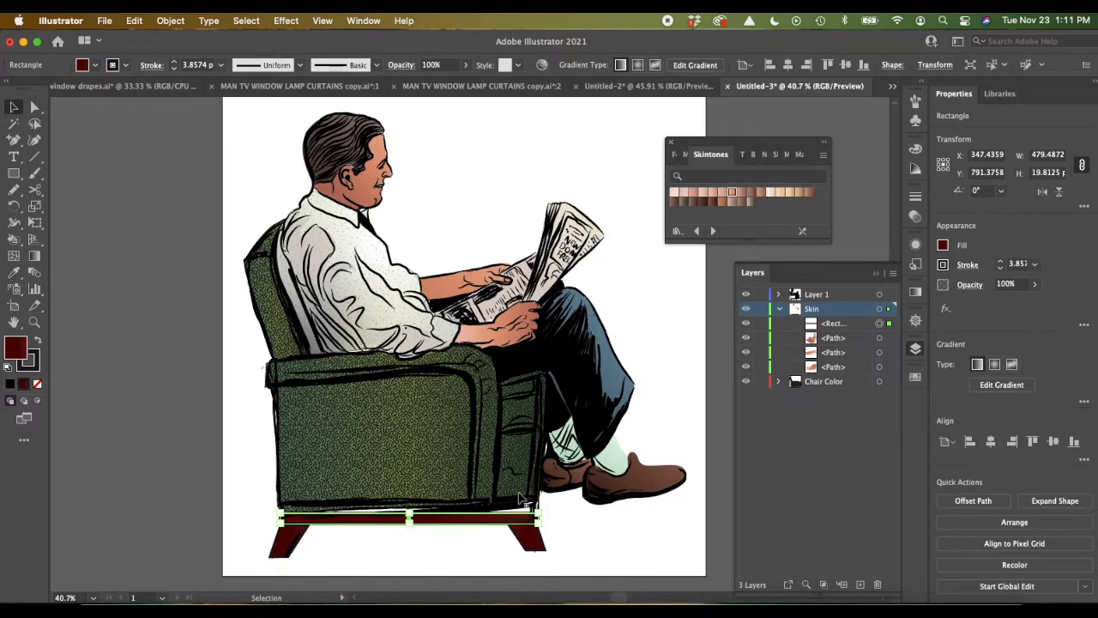
# Step: Move the base rectangle up by about 8 px against the armchair's underside
pyautogui.press('super+equal')
pyautogui.press('super+equal')
pyautogui.press('super+equal')
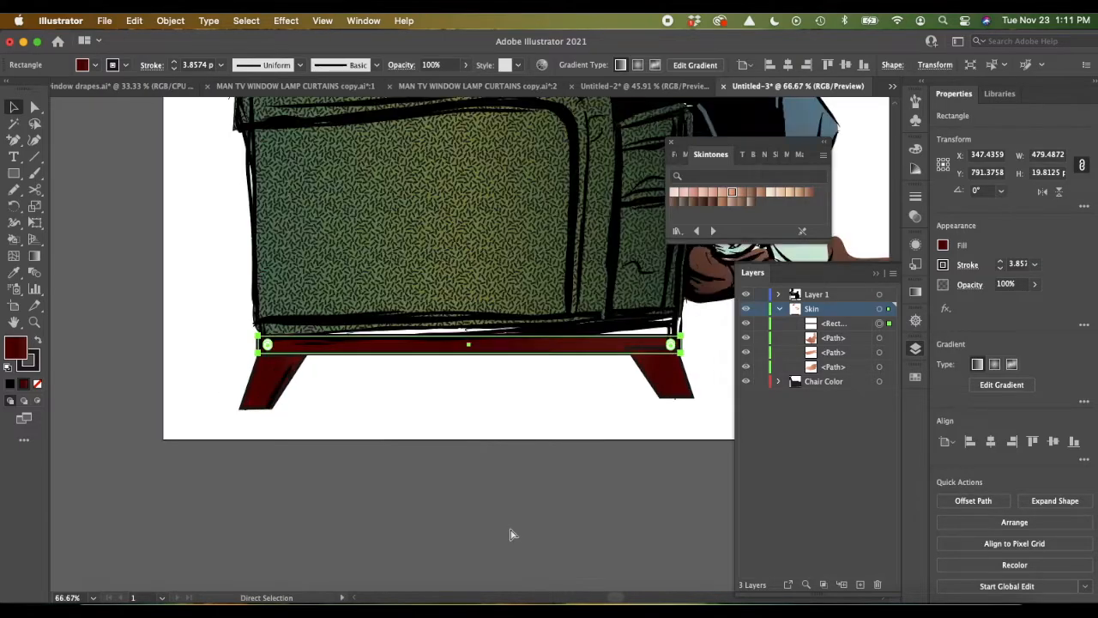
pyautogui.hscroll(1, 510, 530)
pyautogui.hscroll(5, 508, 535)
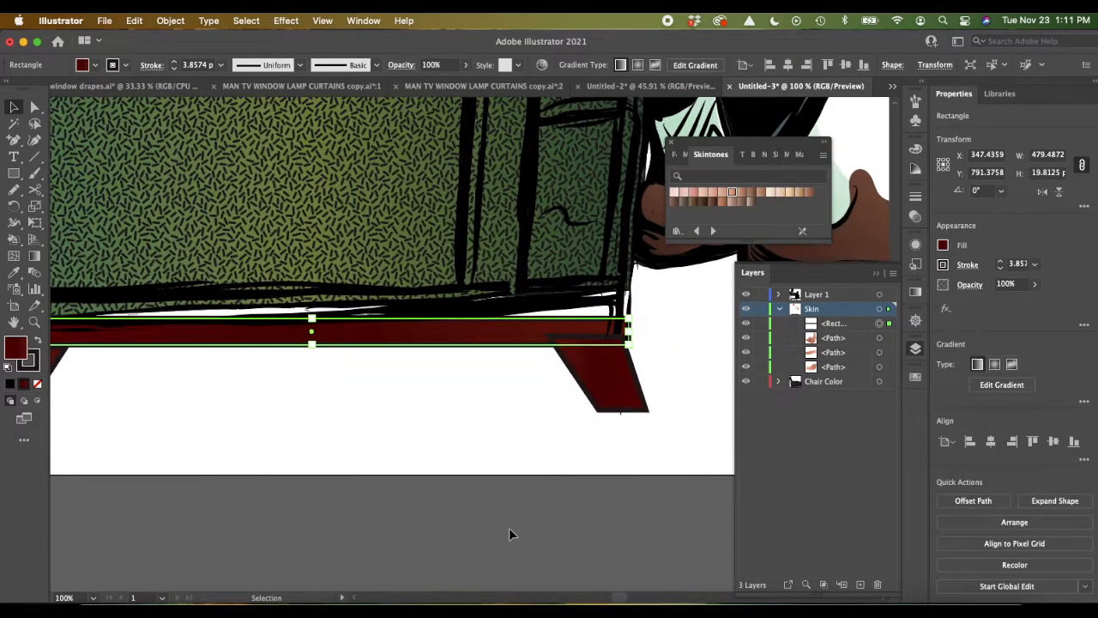
pyautogui.click(34, 106)
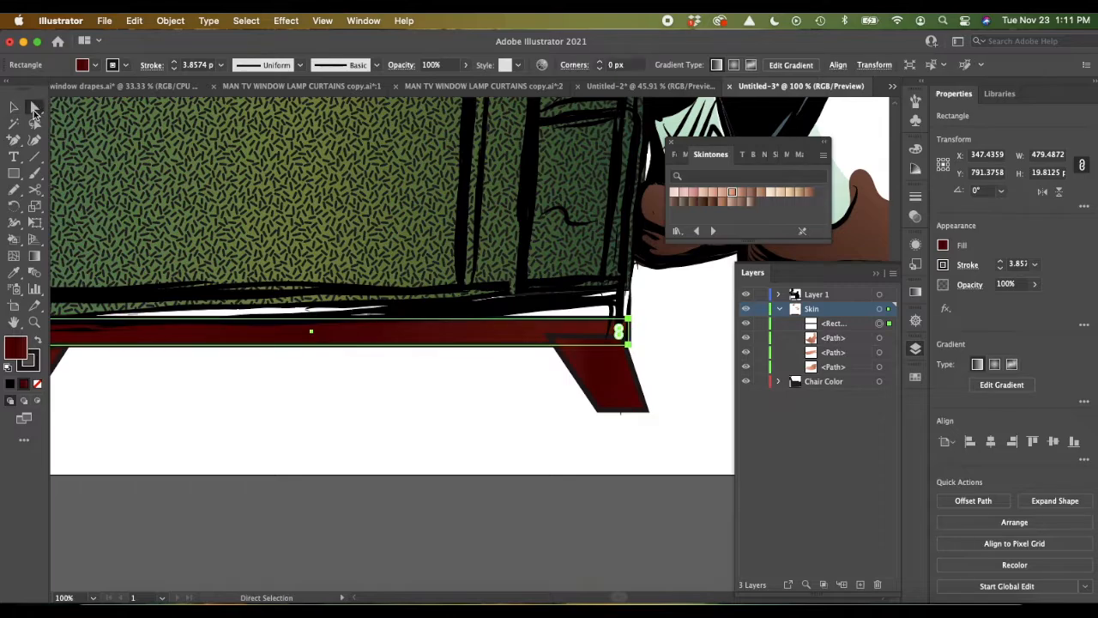
pyautogui.moveTo(627, 319); pyautogui.dragTo(627, 309)
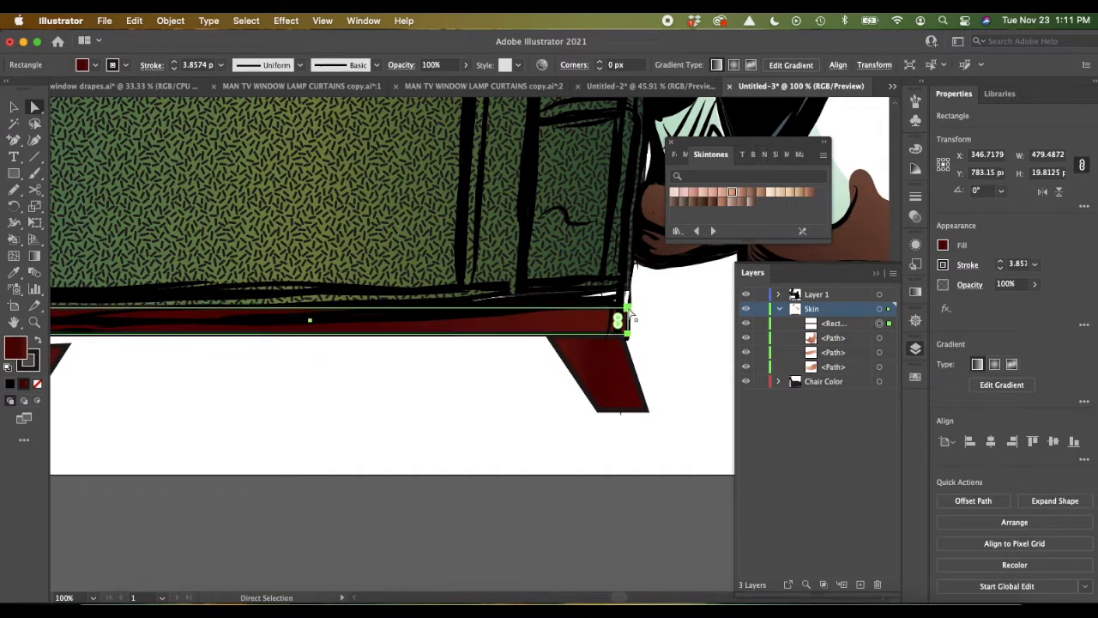
# Step: Pull the base rectangle's lower corner anchor at the chair's back down to meet the top of the rear leg
pyautogui.hscroll(-10, 375, 370)
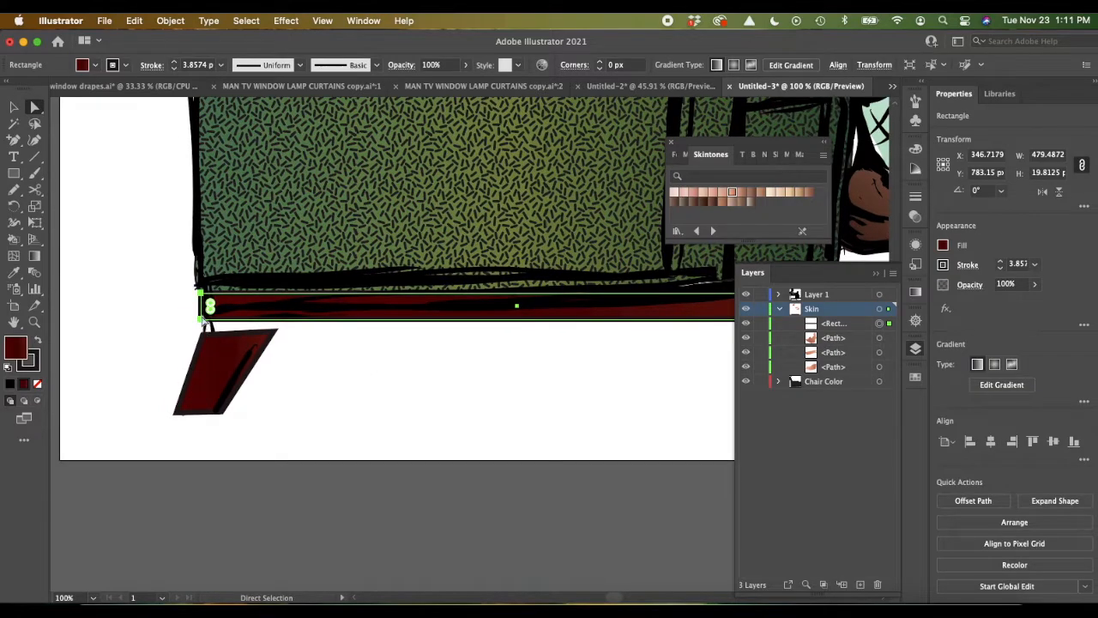
pyautogui.click(207, 314)
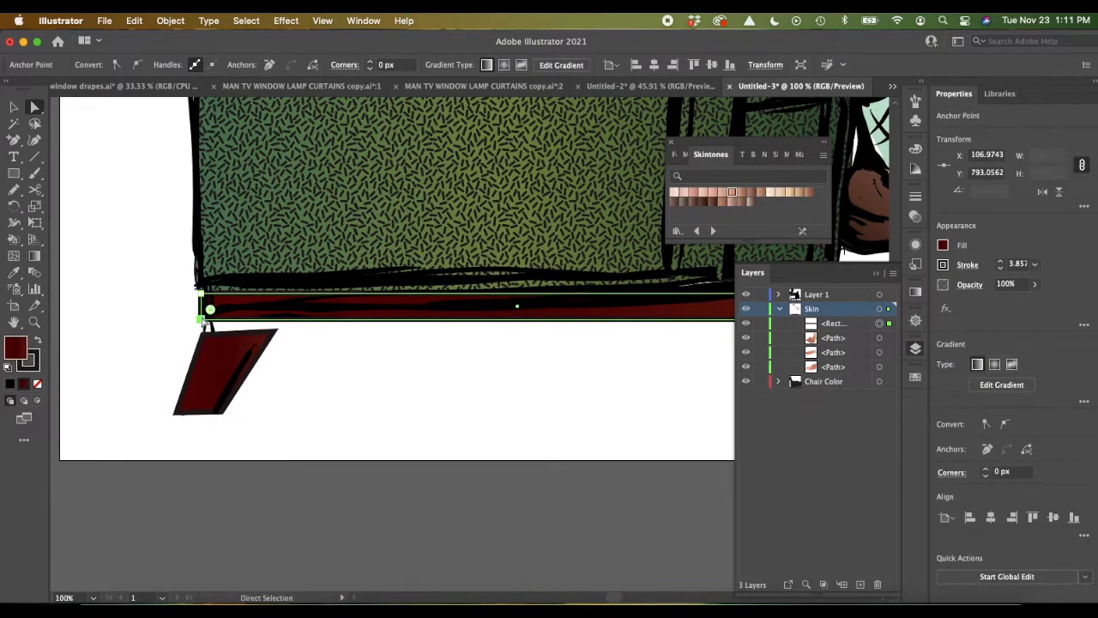
pyautogui.moveTo(204, 319); pyautogui.dragTo(206, 335)
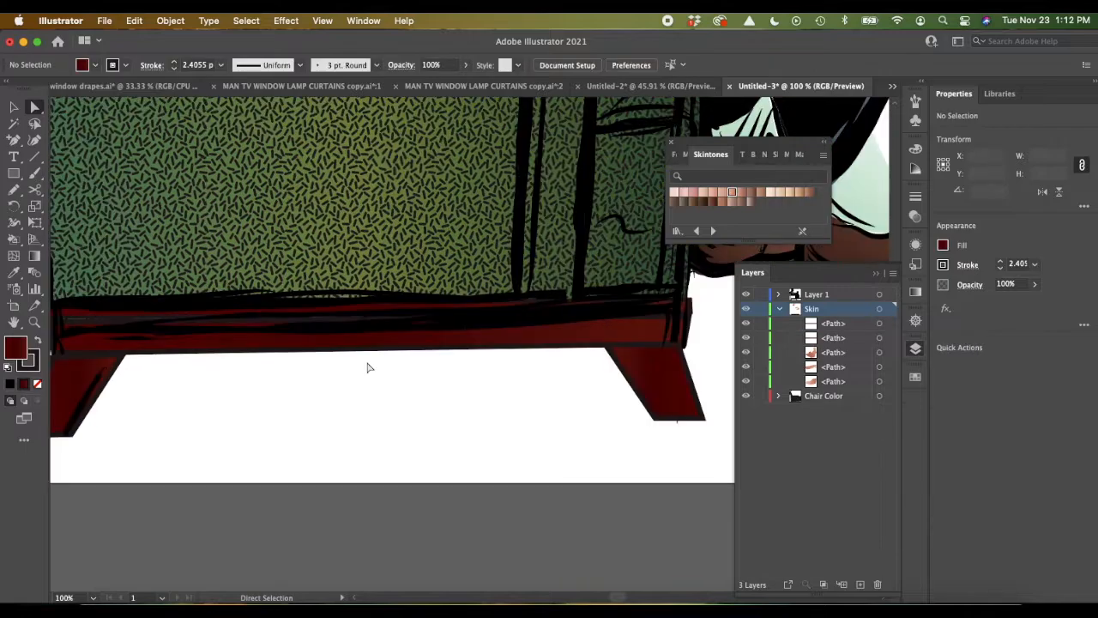
# Step: Bow both short ends of the armchair's base shape slightly outward with the Anchor Point tool
pyautogui.hscroll(-2, 370, 368)
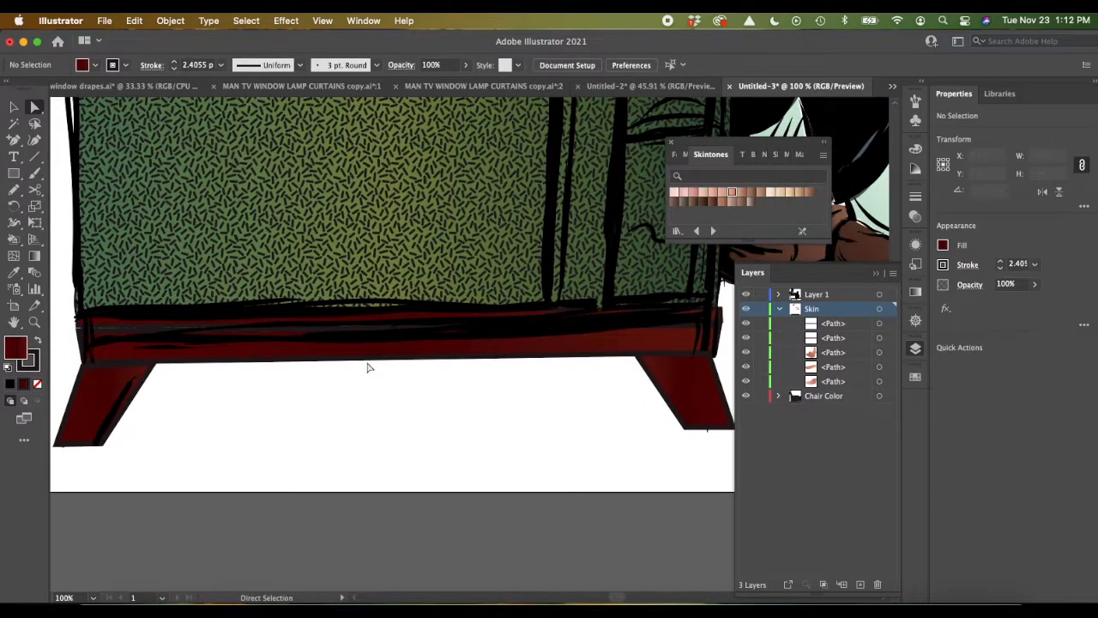
pyautogui.click(289, 358)
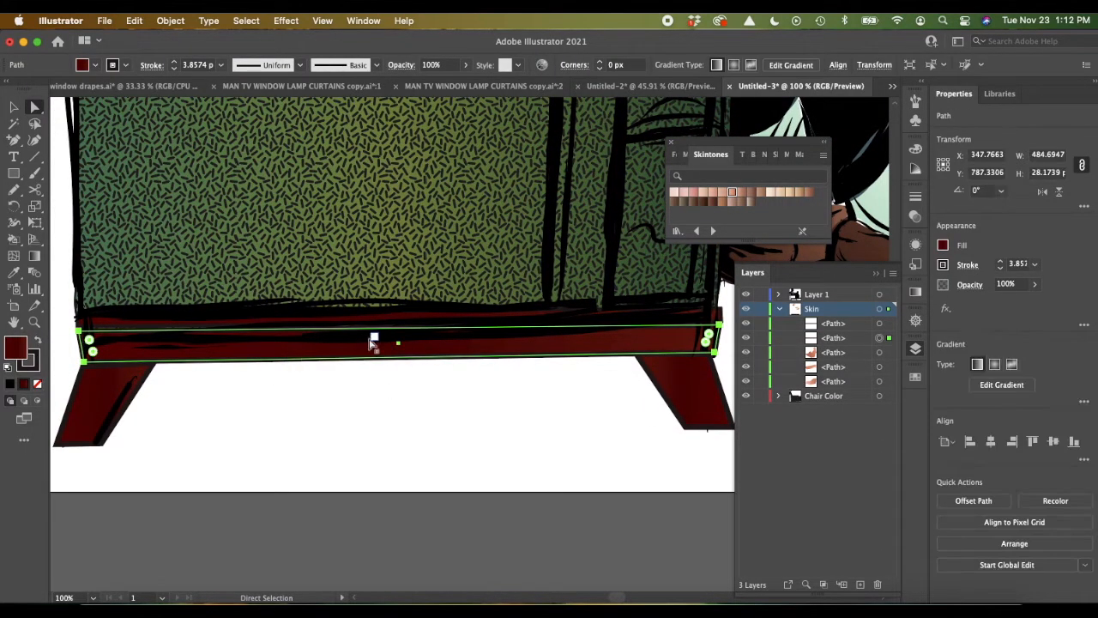
pyautogui.moveTo(14, 140); pyautogui.dragTo(71, 190)
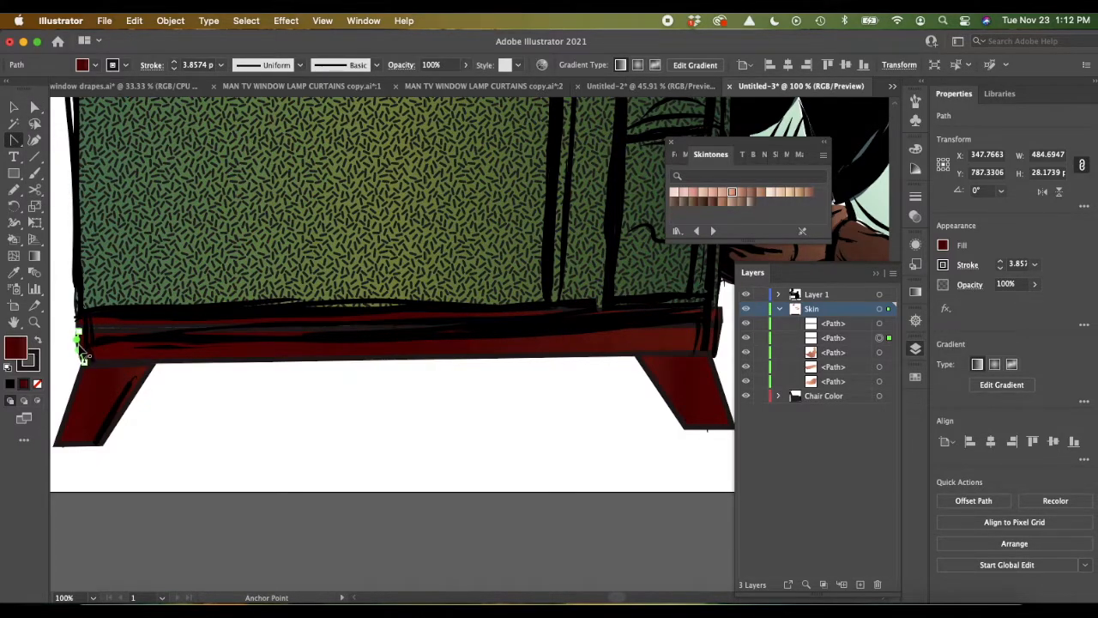
pyautogui.click(83, 359)
pyautogui.hscroll(5, 82, 352)
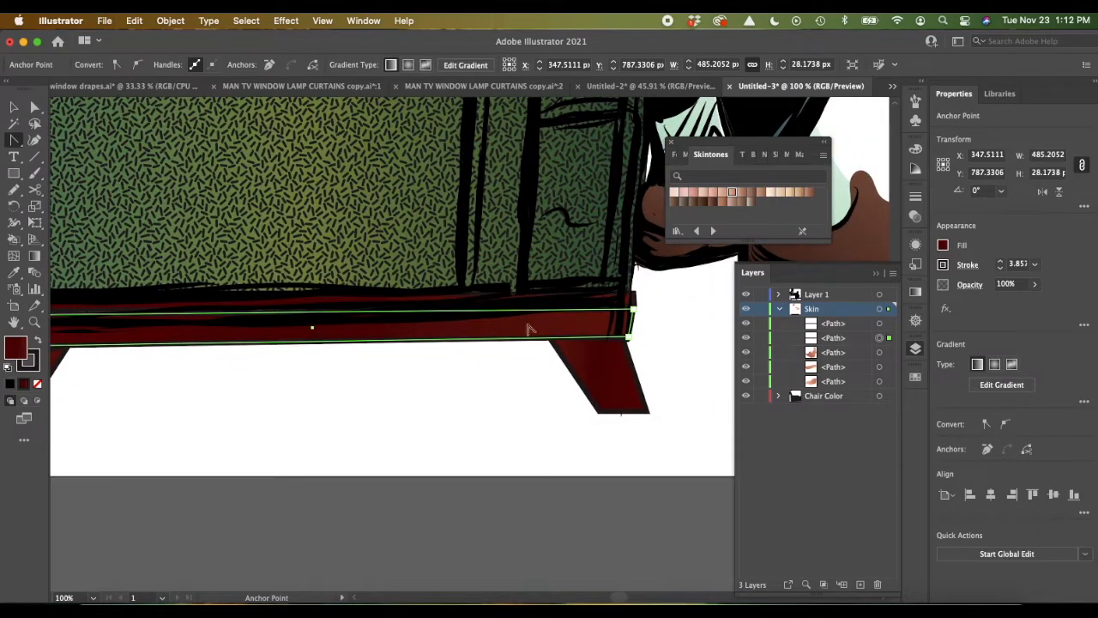
pyautogui.moveTo(633, 323); pyautogui.dragTo(634, 324)
pyautogui.click(637, 305)
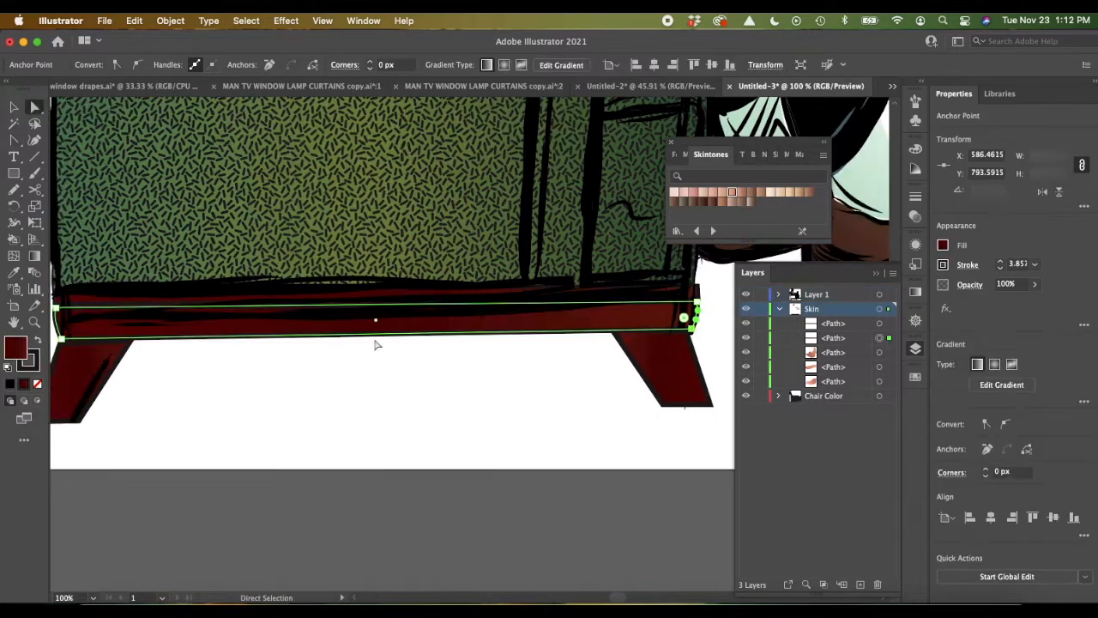
# Step: Curve the base shape's long lower edge slightly upward between the legs with the Anchor Point tool and deselect it
pyautogui.click(14, 142)
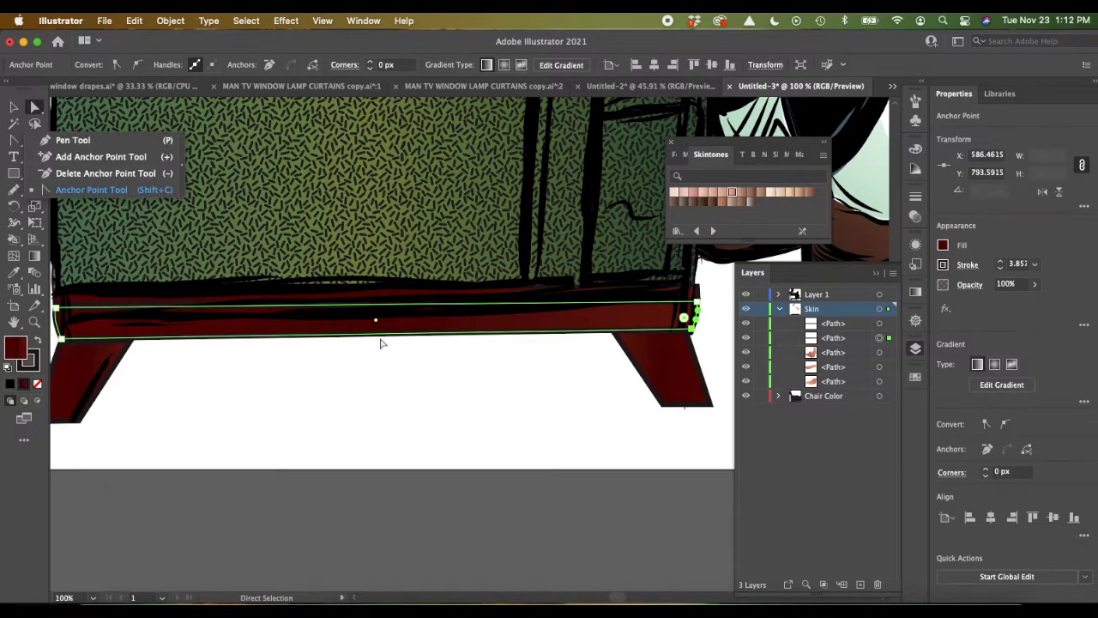
pyautogui.click(374, 337)
pyautogui.moveTo(374, 339); pyautogui.dragTo(369, 334)
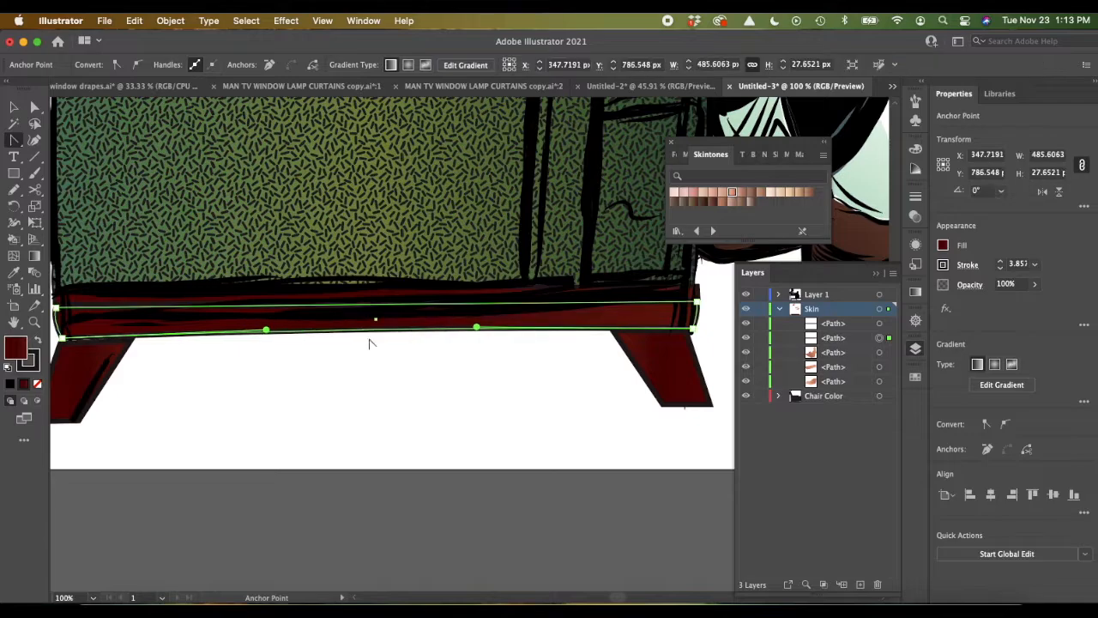
pyautogui.click(13, 107)
pyautogui.click(320, 445)
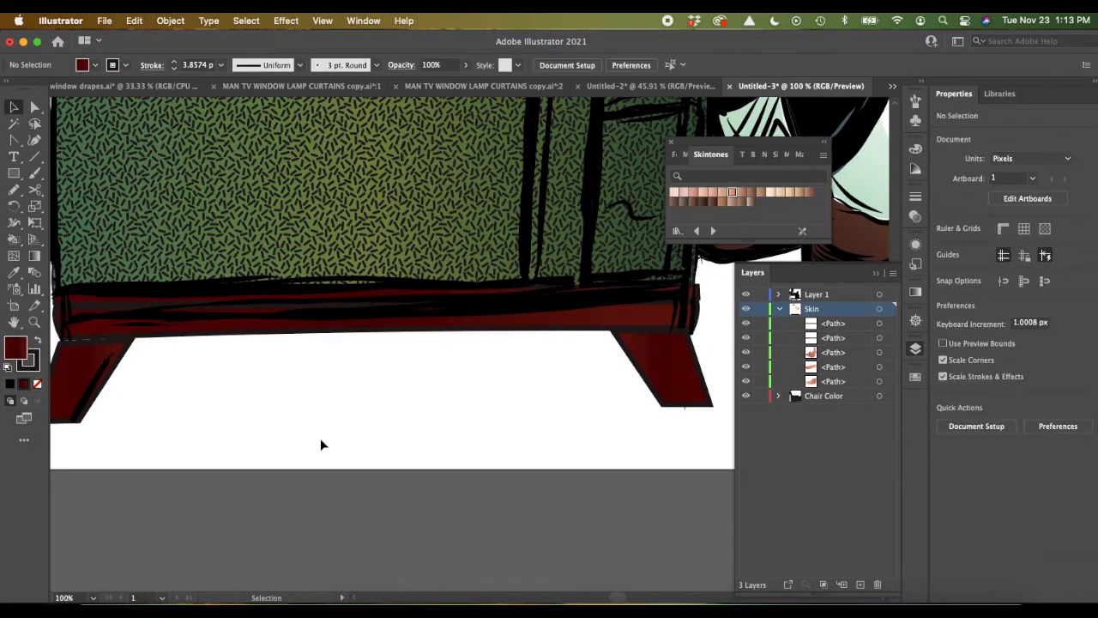
pyautogui.scroll(5, 320, 444)
pyautogui.hscroll(4, 320, 444)
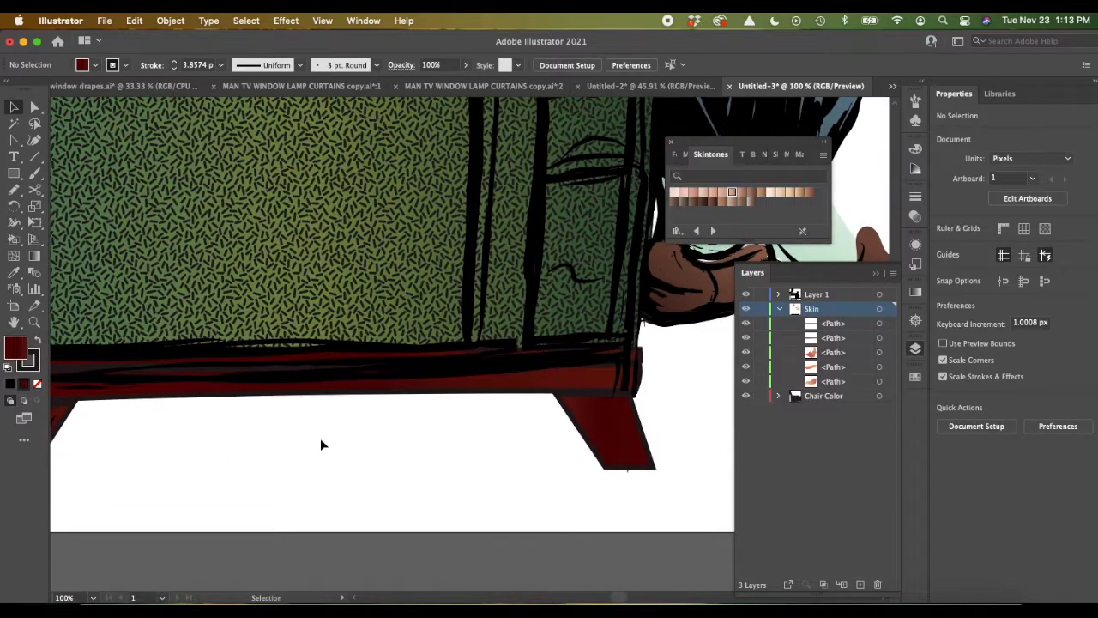
pyautogui.press('super+0')
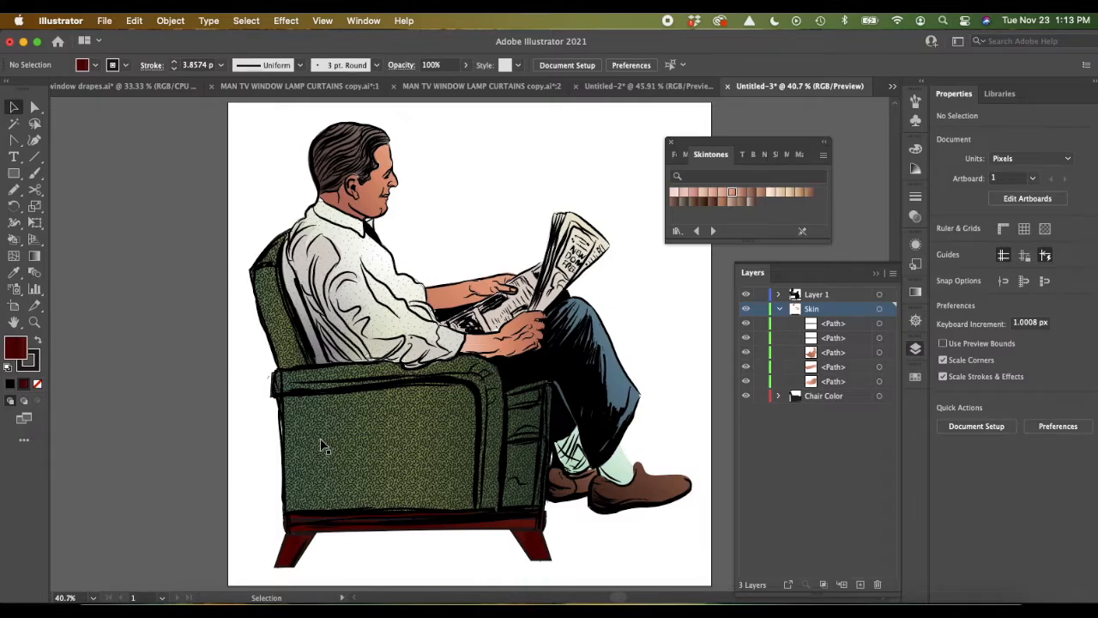
pyautogui.press('super')
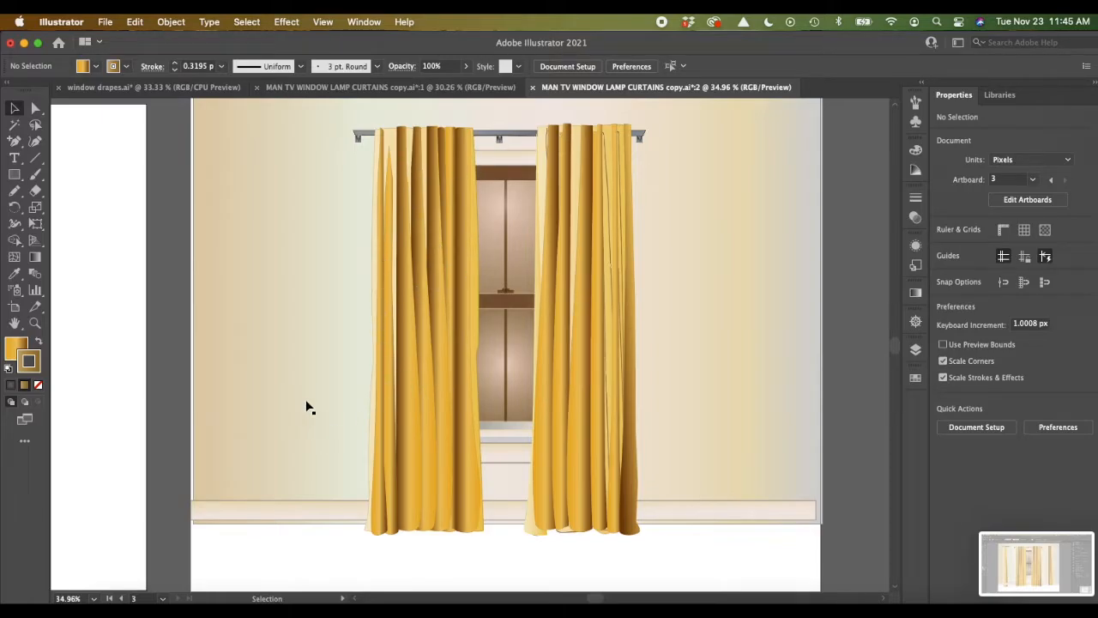
# Step: Draw a curtain panel about 292 px wide and 789 px high freehand with the Pencil on the blank artboard and fill it with New Gradient Swatch 3
pyautogui.hscroll(-3, 307, 407)
pyautogui.scroll(1, 307, 407)
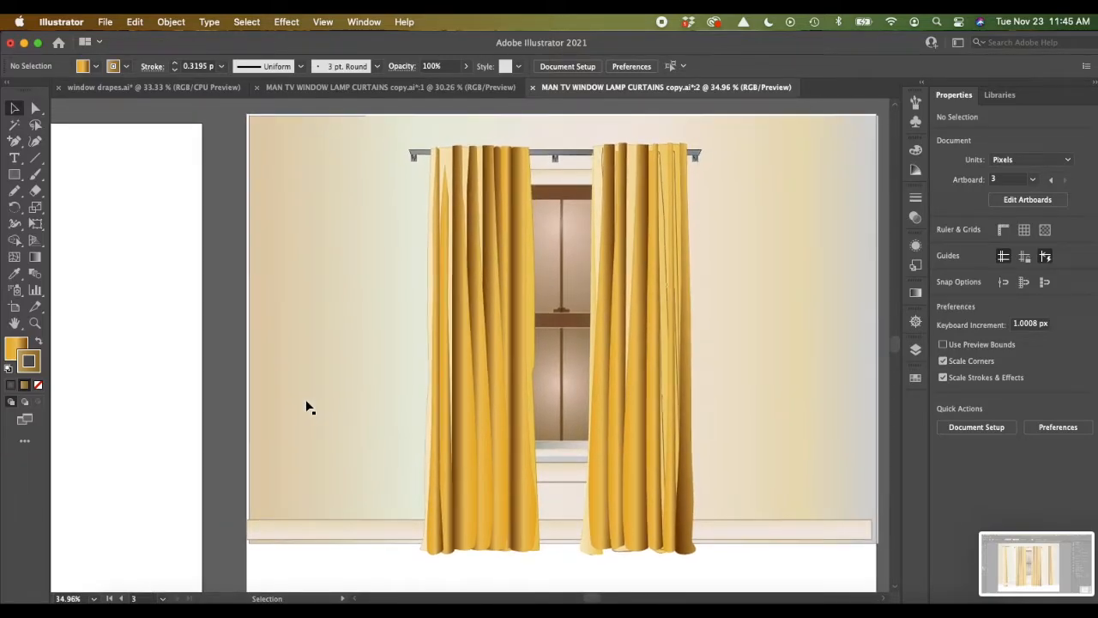
pyautogui.hscroll(-10, 307, 408)
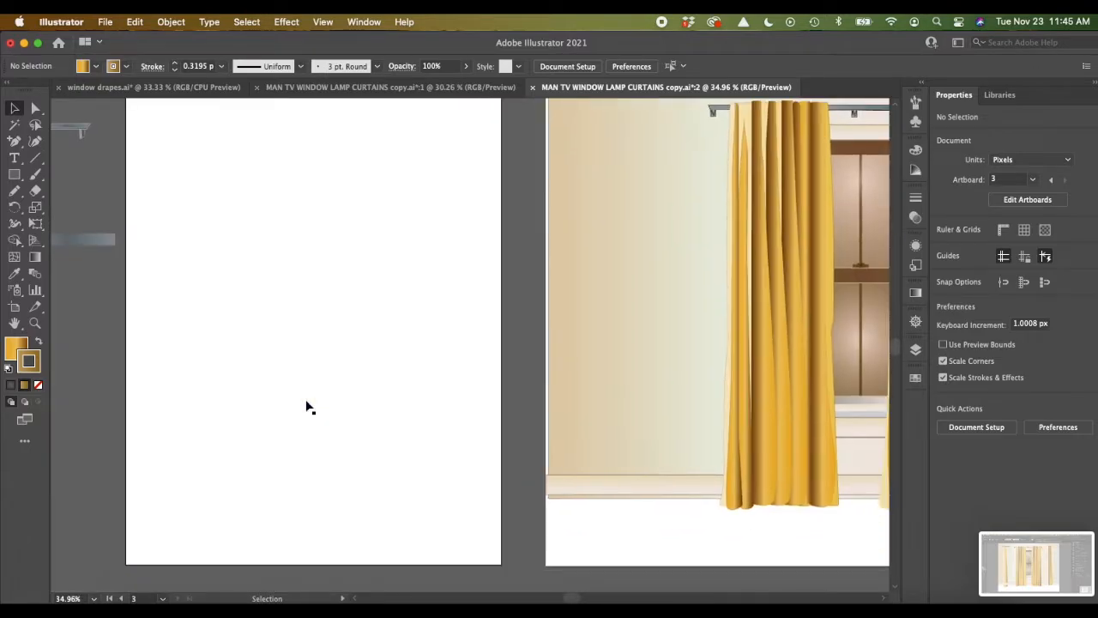
pyautogui.scroll(-2, 307, 408)
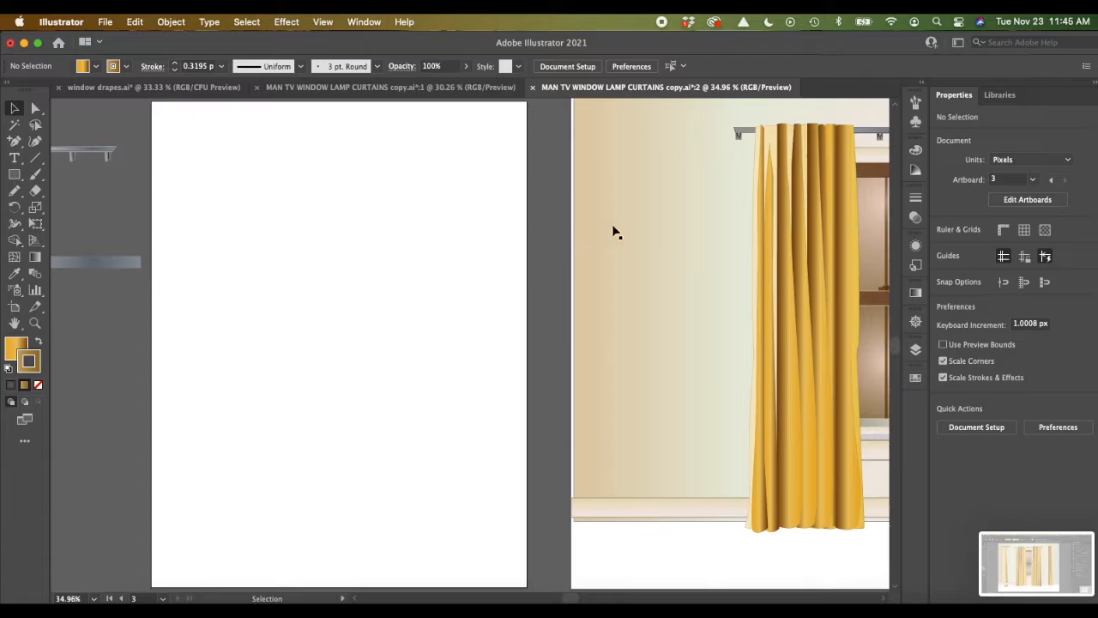
pyautogui.click(14, 194)
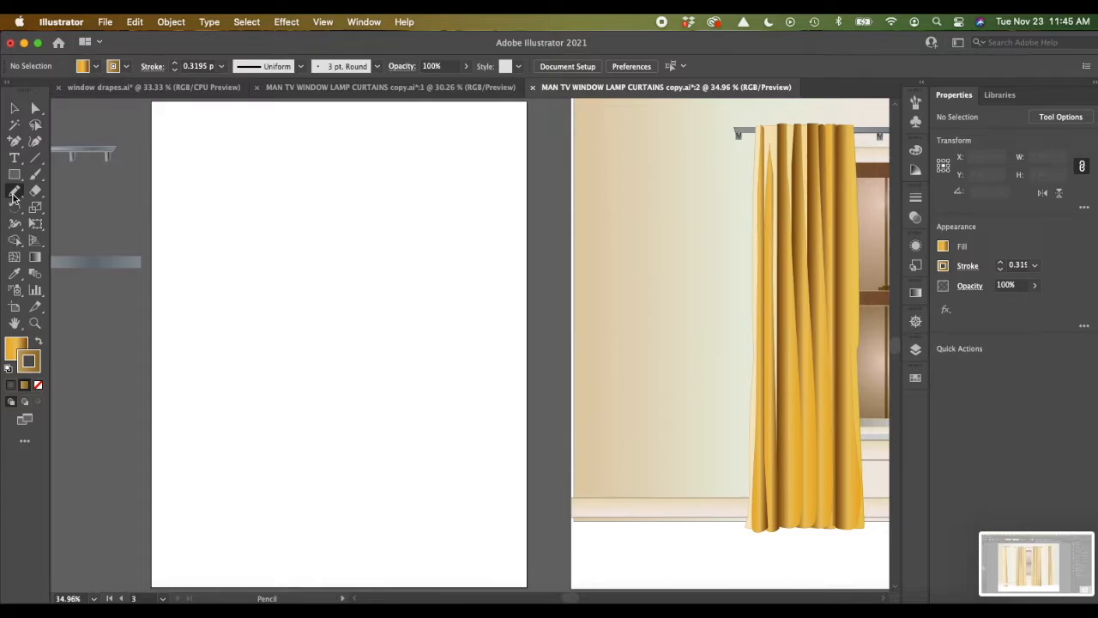
pyautogui.moveTo(207, 159)
pyautogui.mouseDown()
pyautogui.moveTo(303, 158)
pyautogui.moveTo(317, 509)
pyautogui.moveTo(289, 517)
pyautogui.moveTo(201, 518)
pyautogui.moveTo(189, 466)
pyautogui.moveTo(198, 202)
pyautogui.moveTo(203, 162)
pyautogui.moveTo(214, 158)
pyautogui.mouseUp()
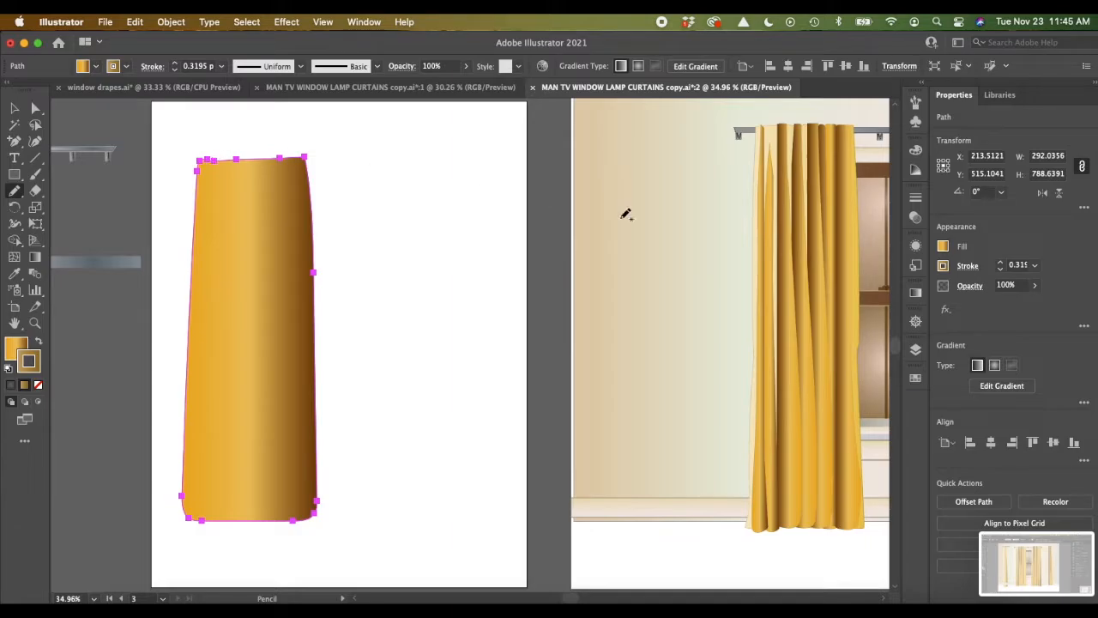
pyautogui.click(943, 247)
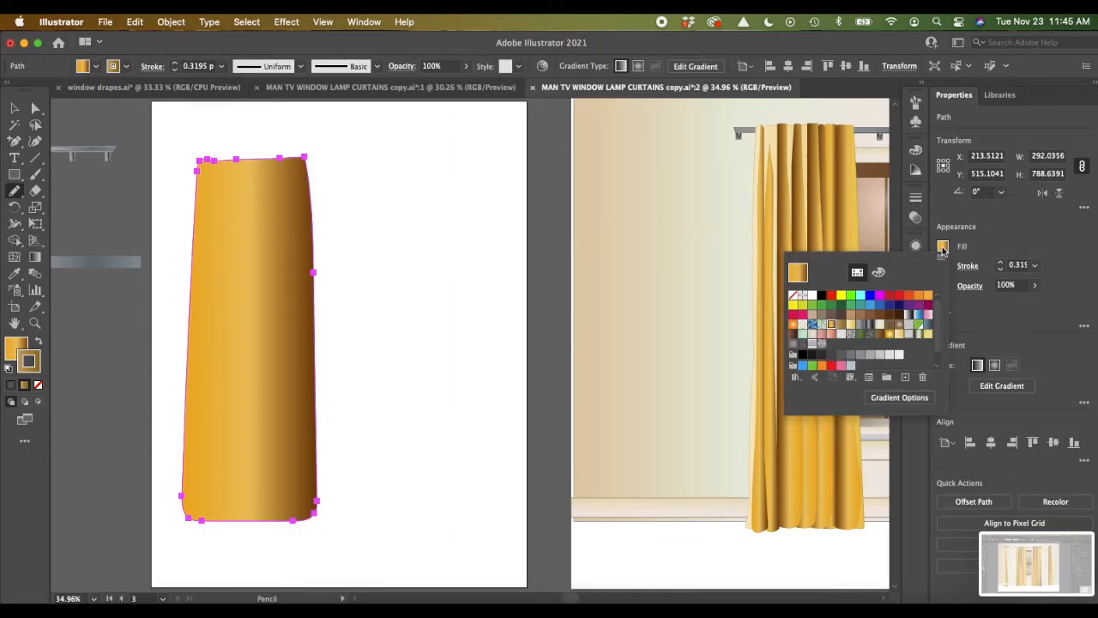
pyautogui.click(898, 336)
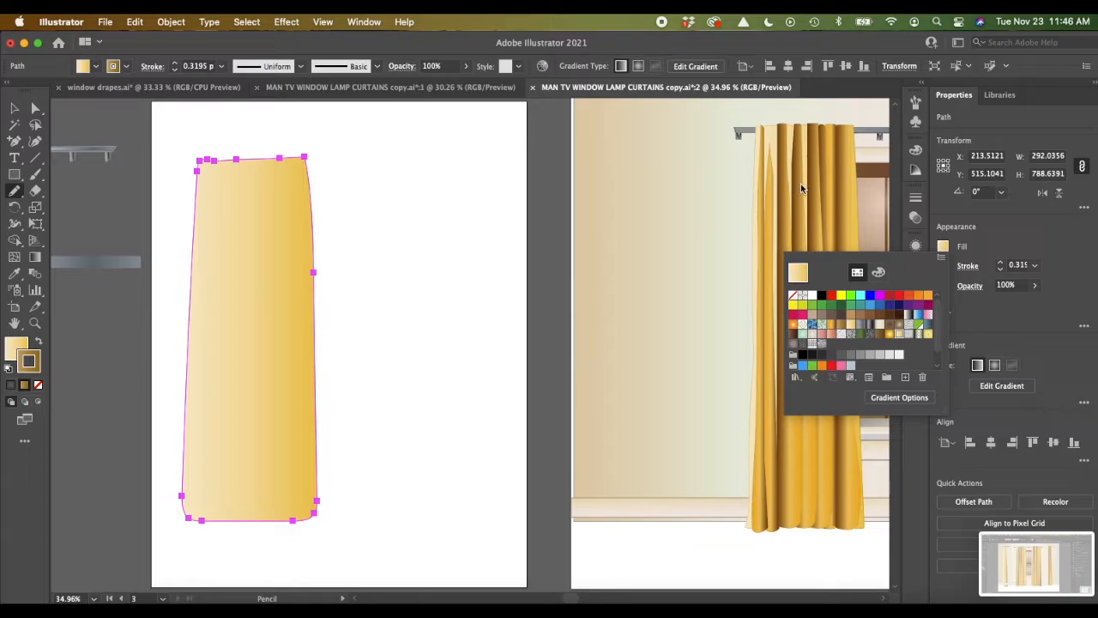
# Step: Save the document's swatches as a swatch library in the Swatches folder, keeping the suggested name
pyautogui.click(795, 378)
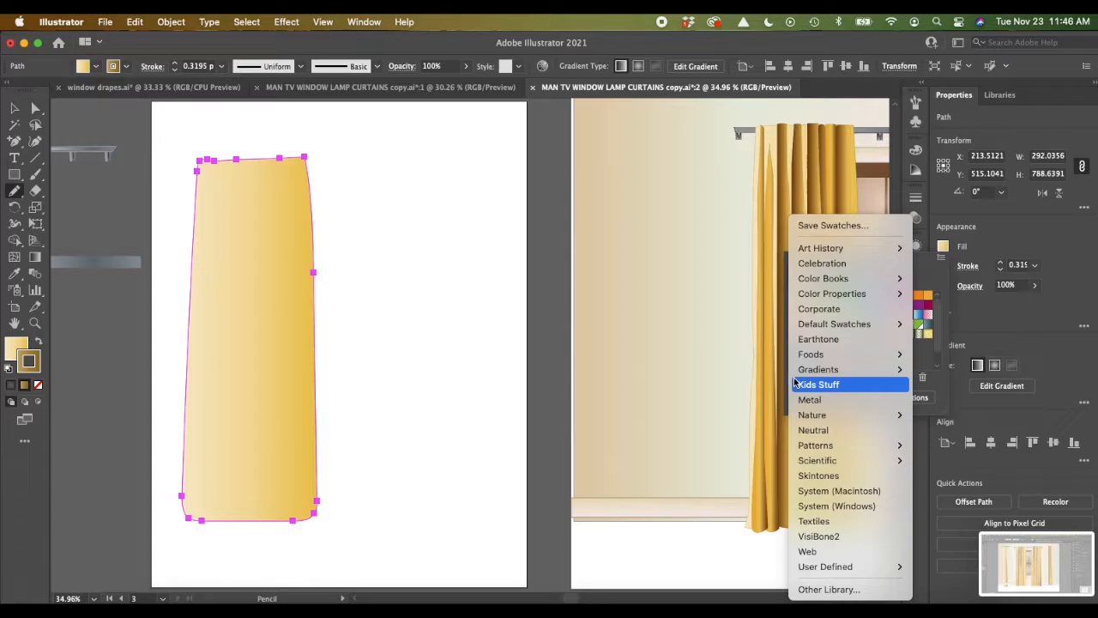
pyautogui.click(808, 226)
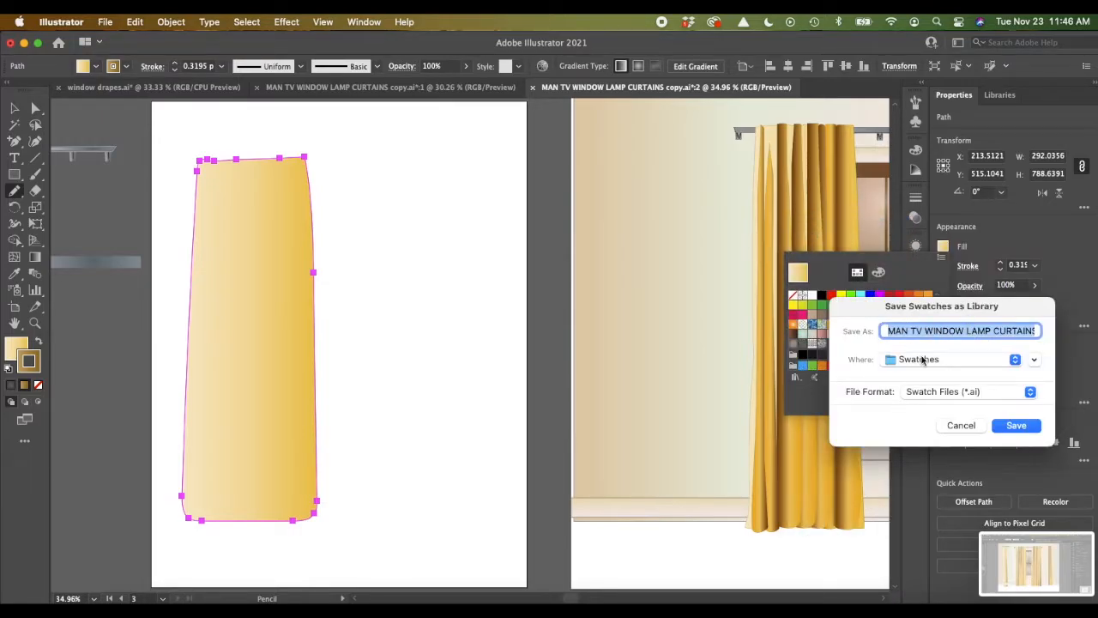
pyautogui.click(1015, 426)
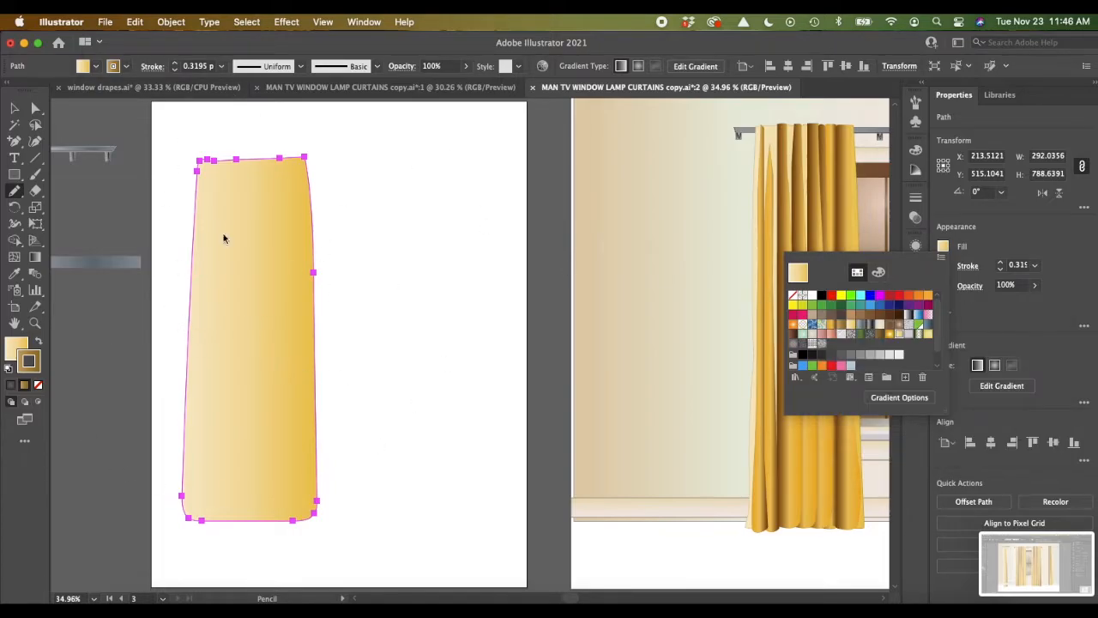
# Step: Draw two adjoining full-height rectangles along the panel's left edge, about 43 px and 28 px wide, and set the outer one's opacity to 40%
pyautogui.click(14, 179)
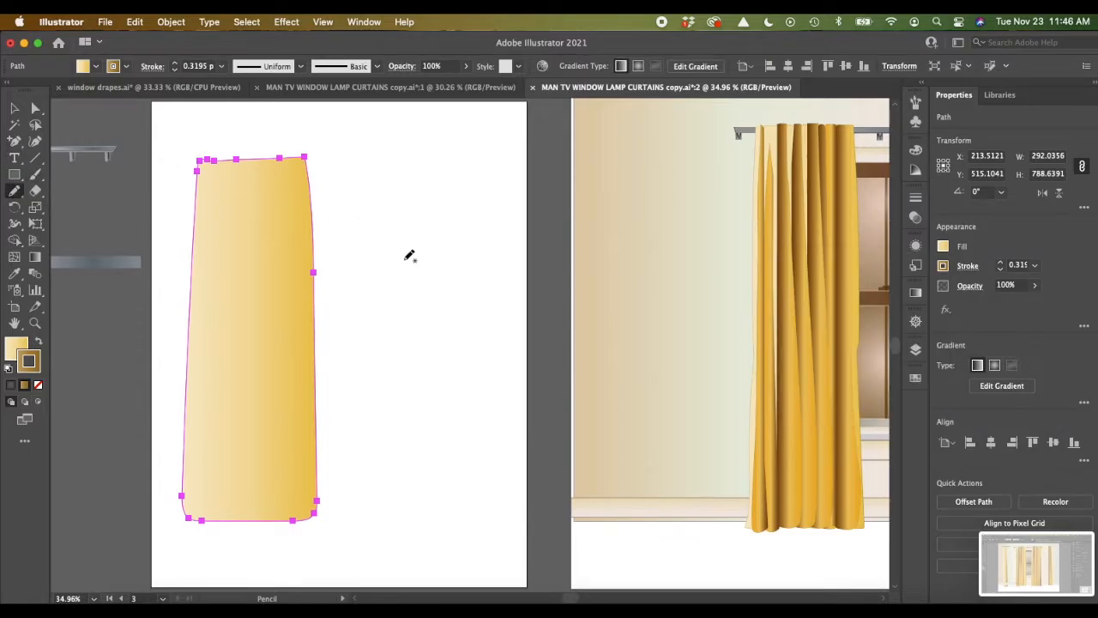
pyautogui.click(14, 174)
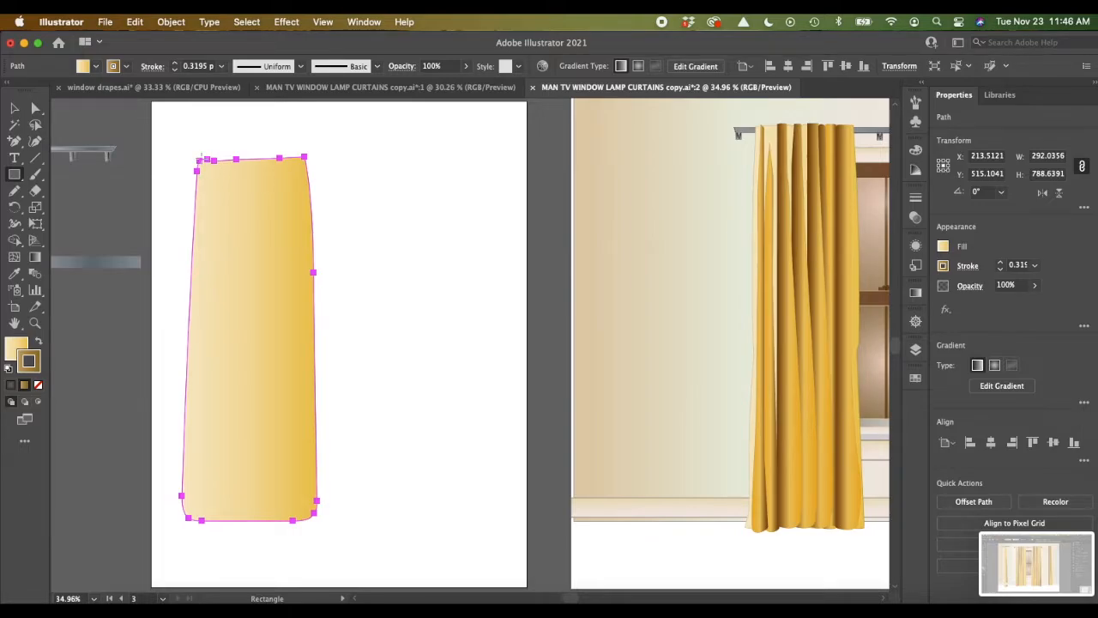
pyautogui.moveTo(198, 159); pyautogui.dragTo(219, 519)
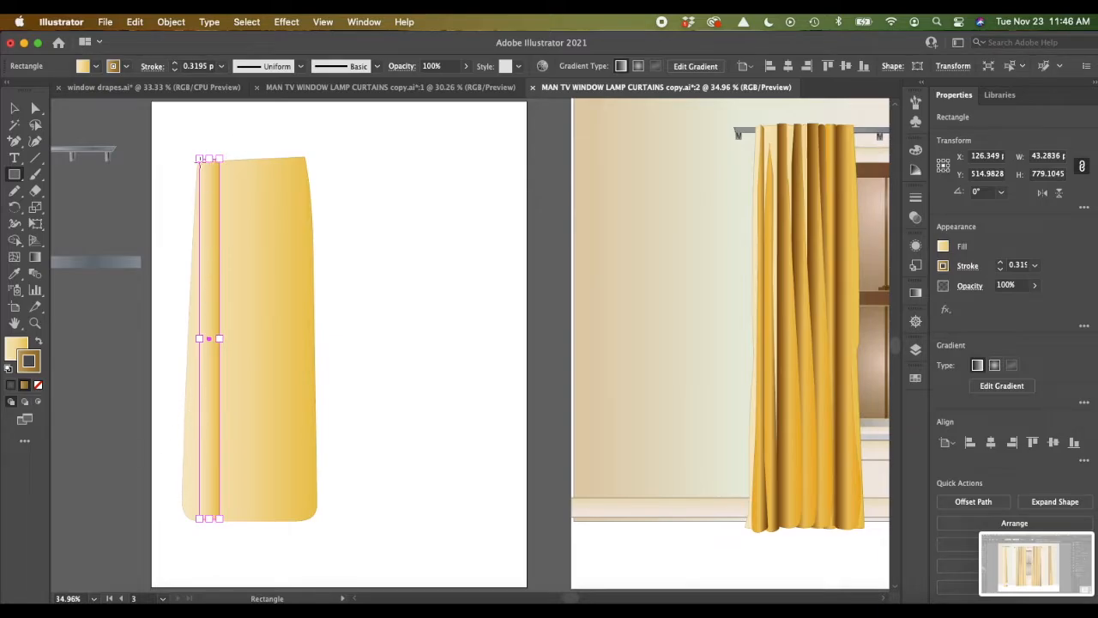
pyautogui.moveTo(184, 158)
pyautogui.mouseDown()
pyautogui.moveTo(184, 518)
pyautogui.moveTo(198, 519)
pyautogui.mouseUp()
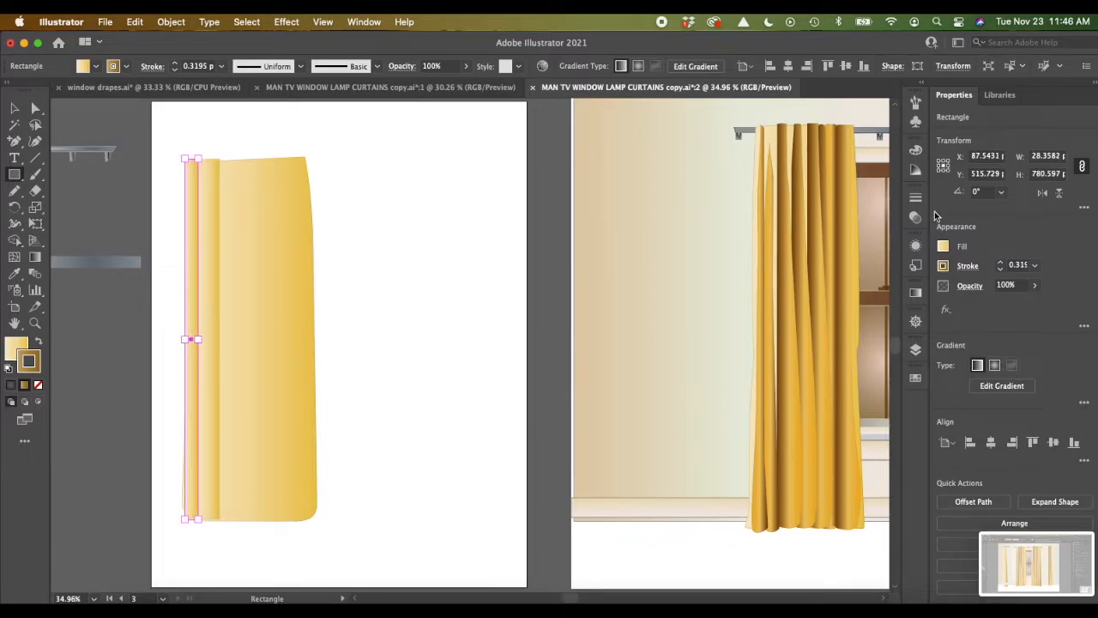
pyautogui.click(1035, 286)
pyautogui.click(1004, 307)
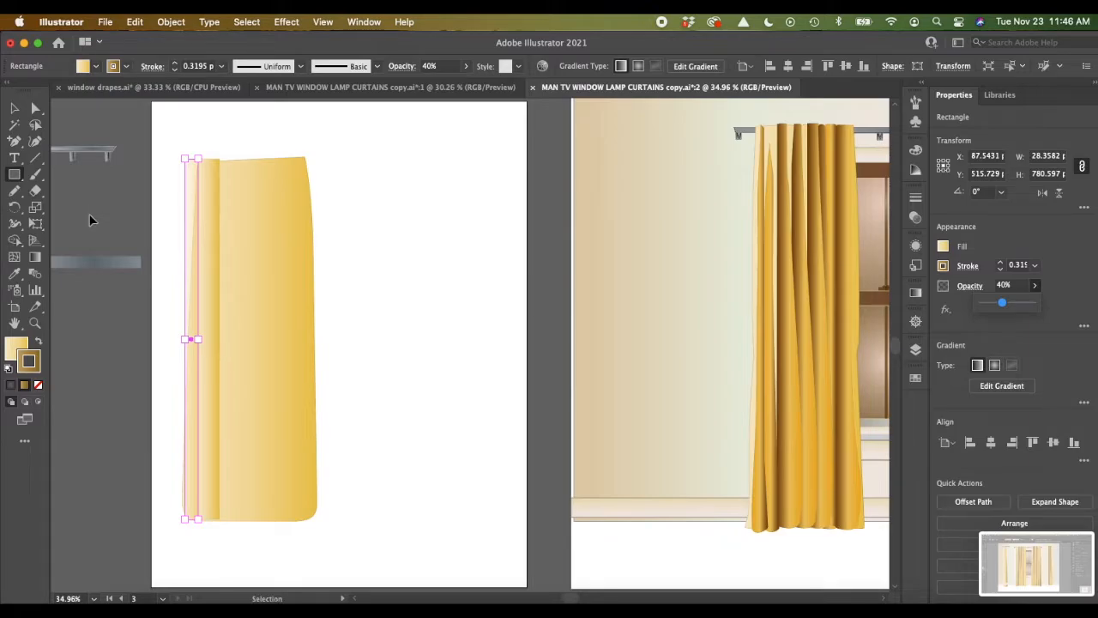
# Step: Move the outer strip's upper outer corner anchor inward by about 24 px to follow the curtain panel's slanted edge
pyautogui.press('super+=')
pyautogui.press('super+=')
pyautogui.scroll(5, 90, 214)
pyautogui.hscroll(2, 90, 218)
pyautogui.scroll(-1, 89, 219)
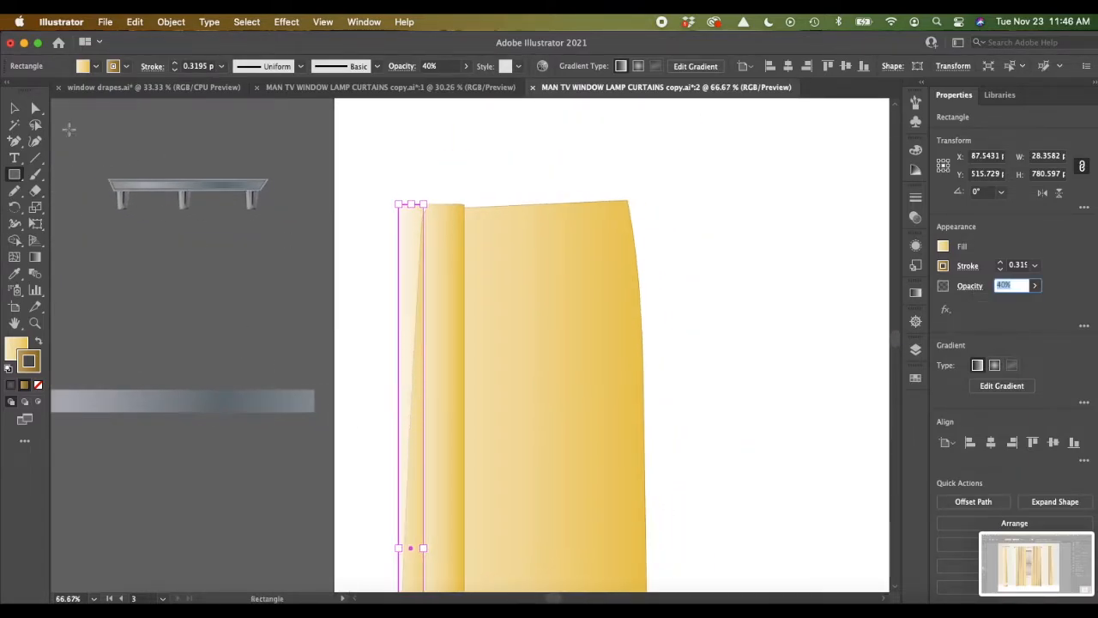
pyautogui.click(35, 108)
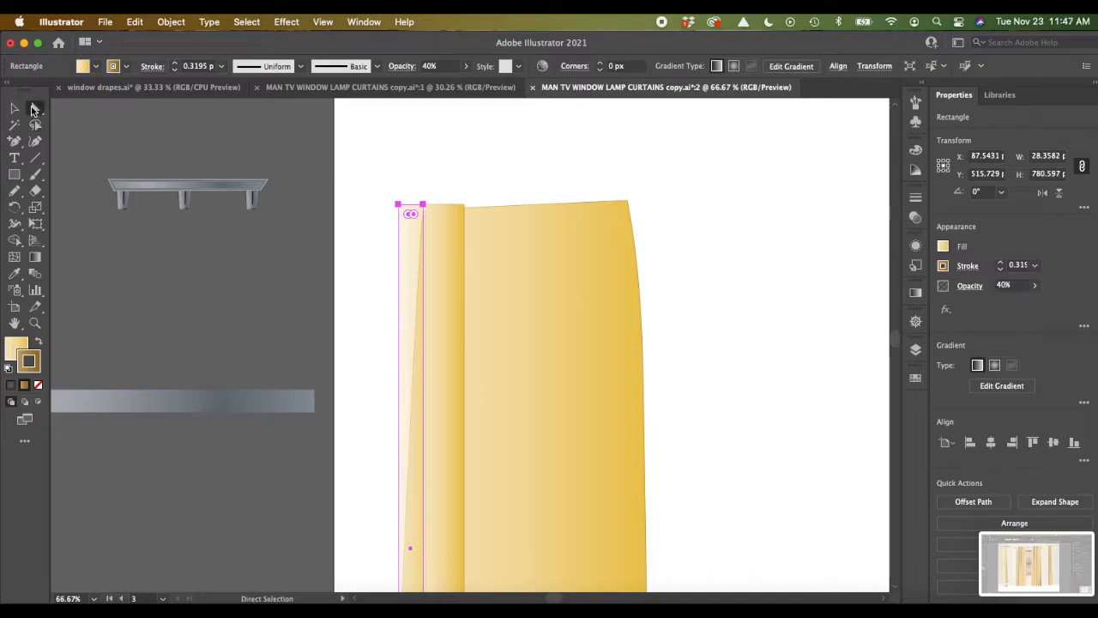
pyautogui.click(398, 206)
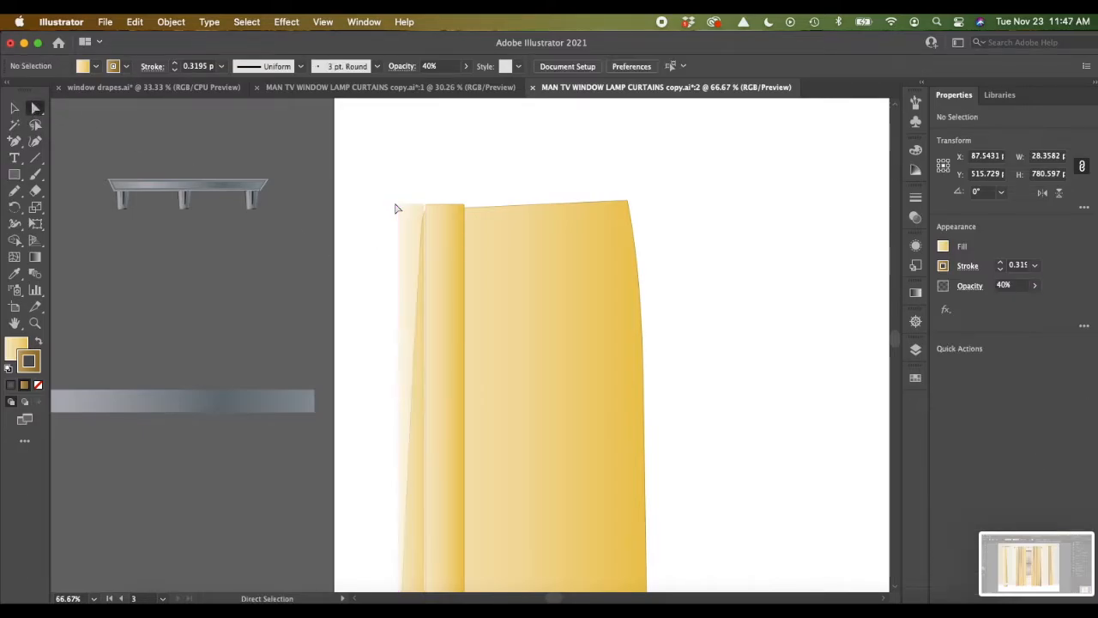
pyautogui.click(398, 206)
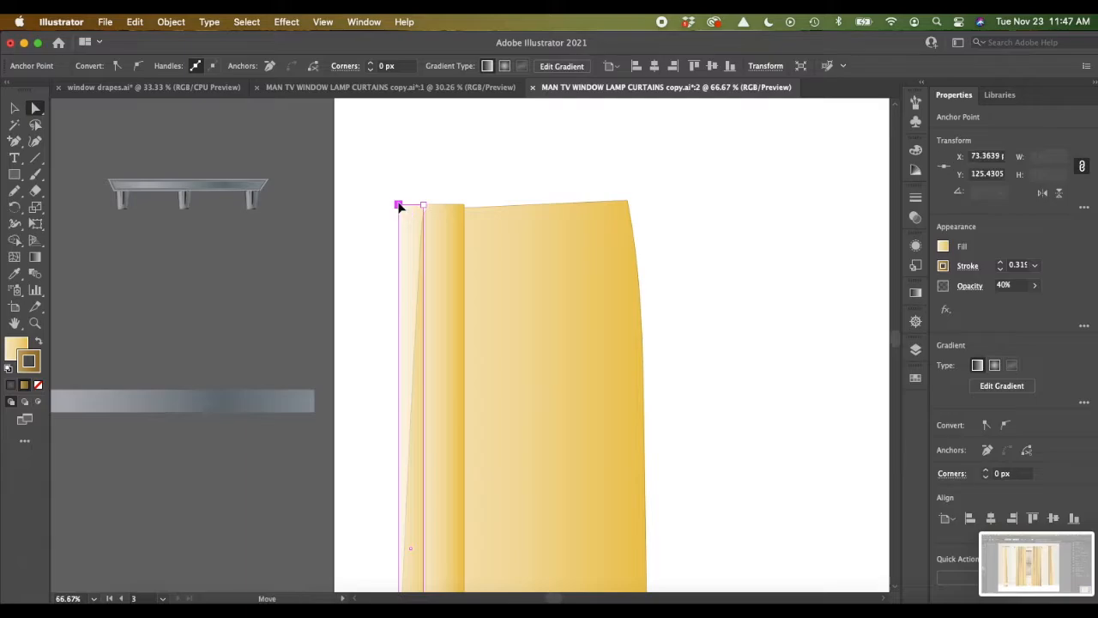
pyautogui.moveTo(399, 206); pyautogui.dragTo(419, 209)
# Step: Bend the narrow strip's outer long edge slightly outward toward the curtain panel's outline with the Anchor Point tool
pyautogui.scroll(-5, 421, 212)
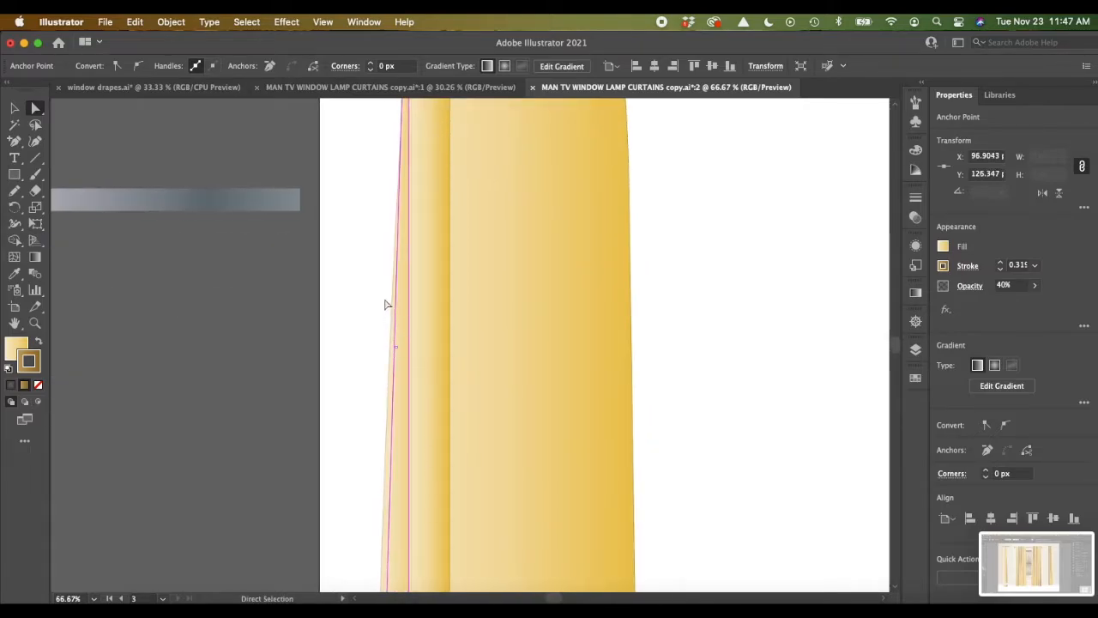
pyautogui.click(14, 140)
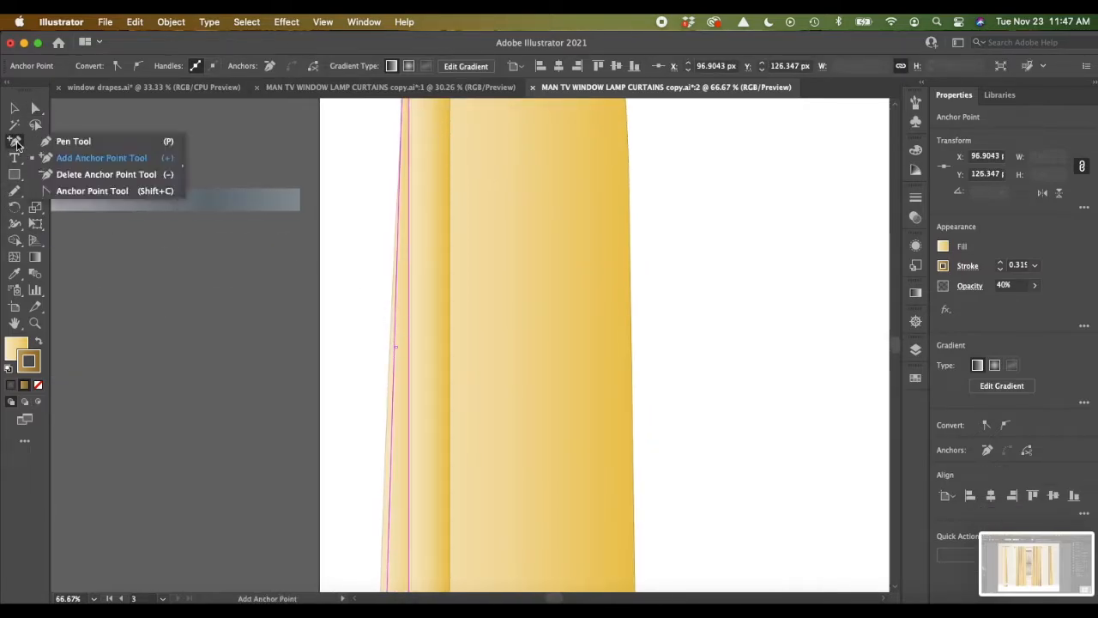
pyautogui.click(65, 195)
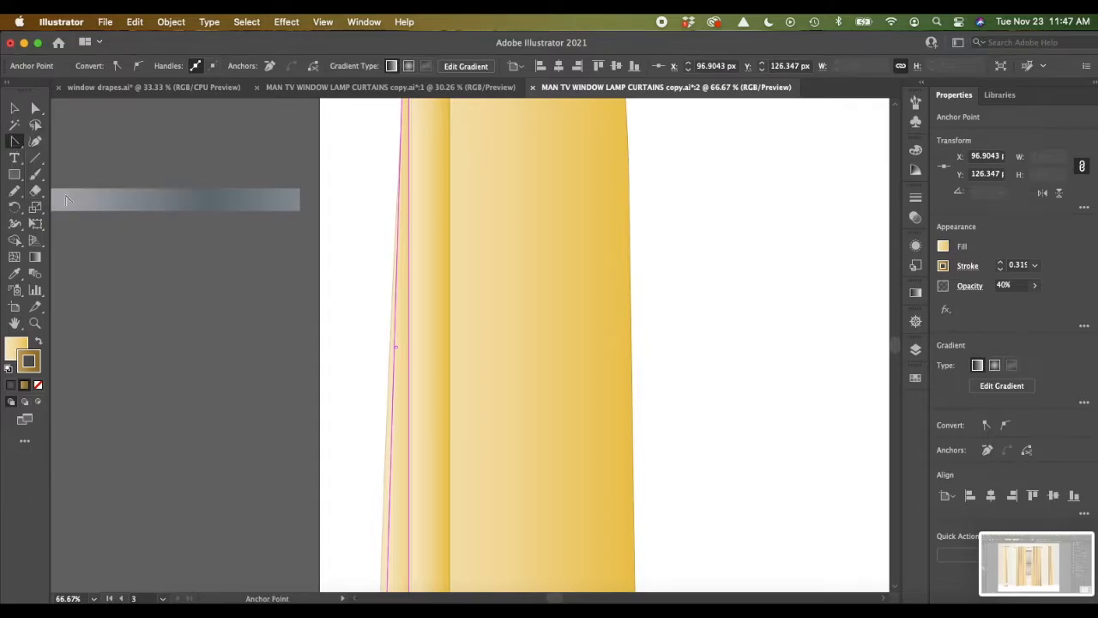
pyautogui.click(394, 371)
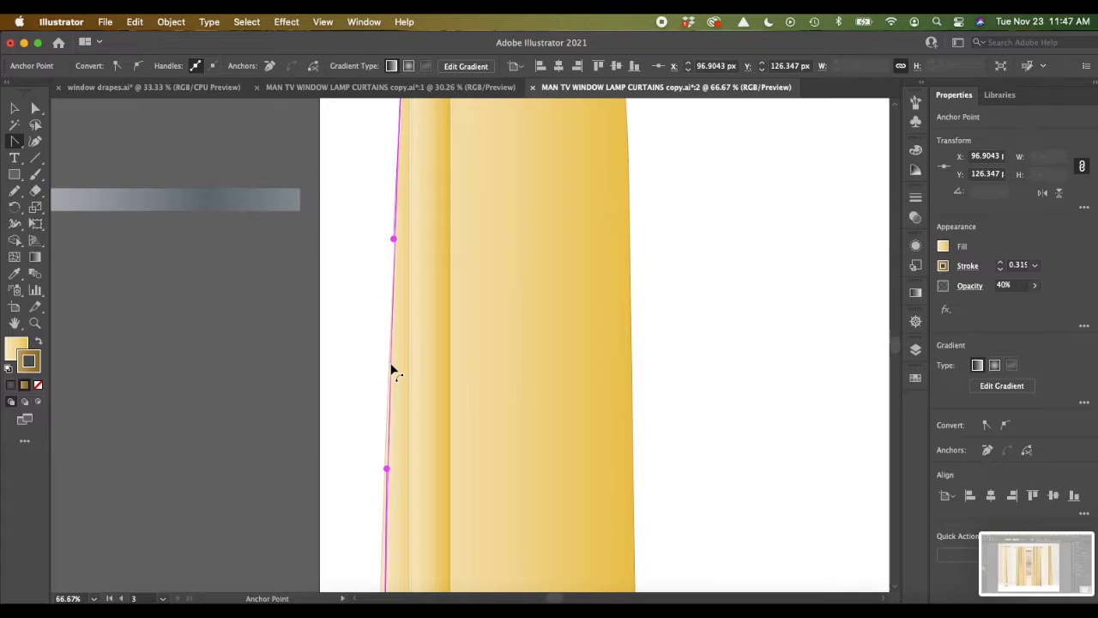
pyautogui.scroll(-3, 391, 371)
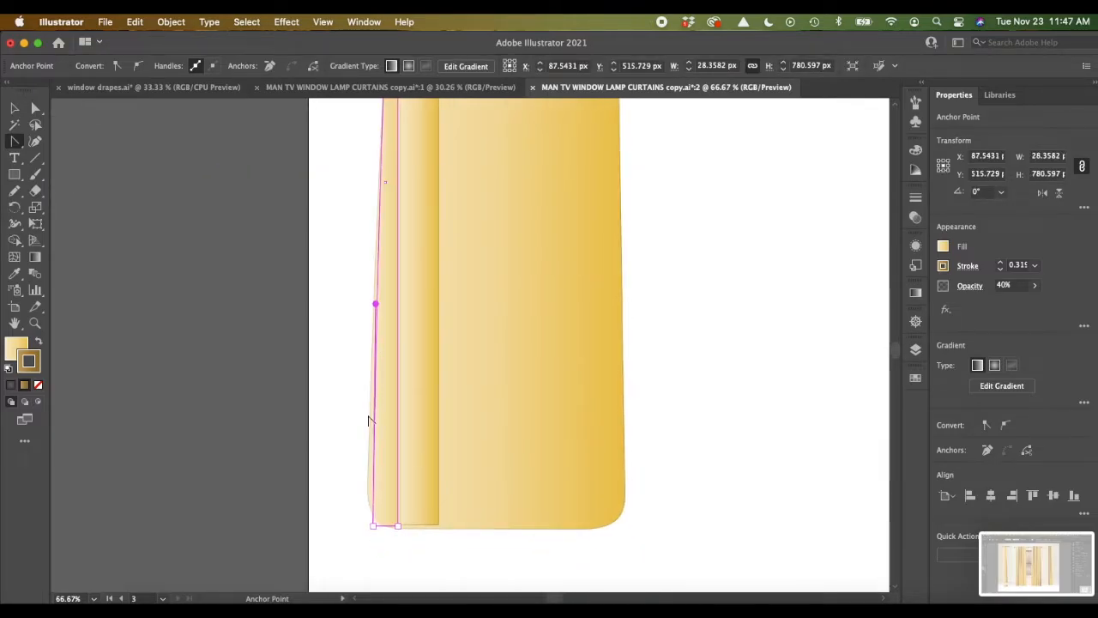
# Step: Add an anchor point low on the narrow strip's outer edge and move it about 6 px outward to the panel's outline
pyautogui.click(16, 142)
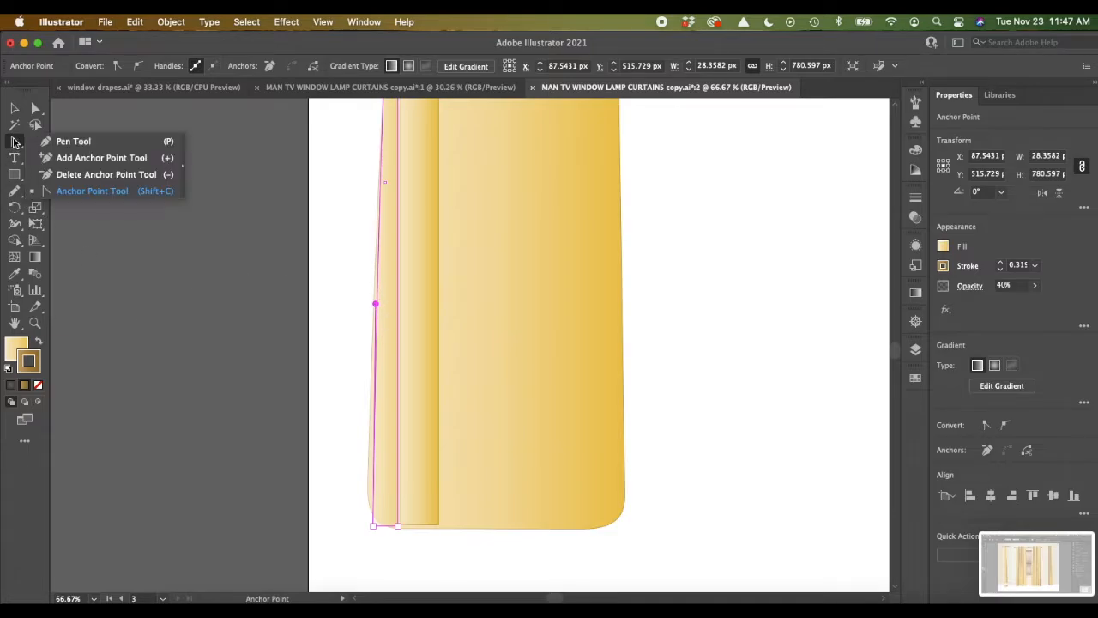
pyautogui.click(81, 159)
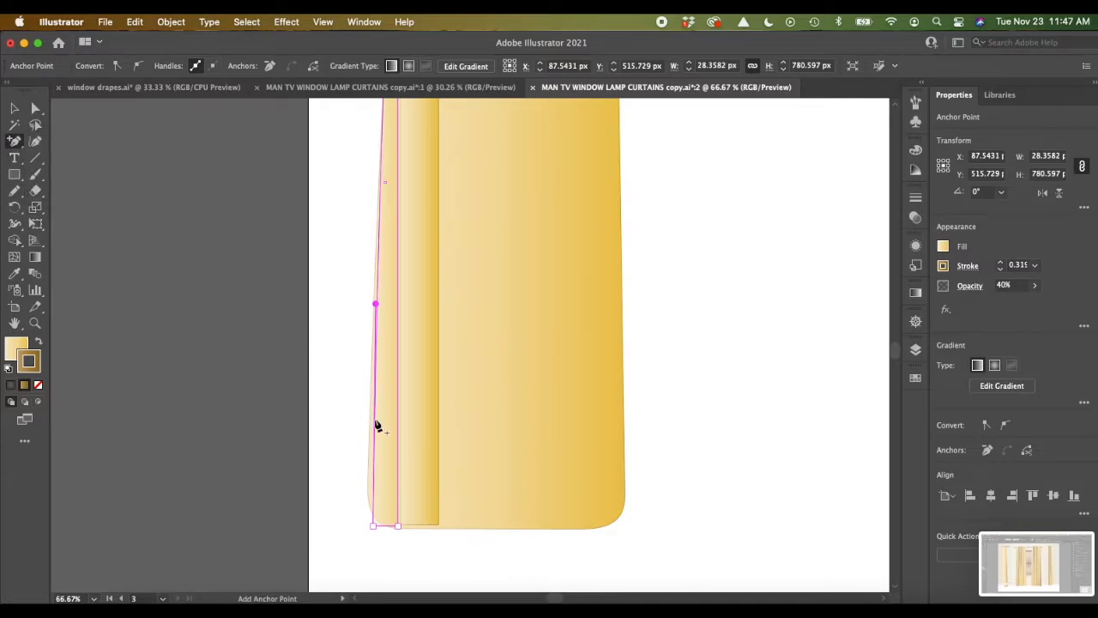
pyautogui.click(373, 474)
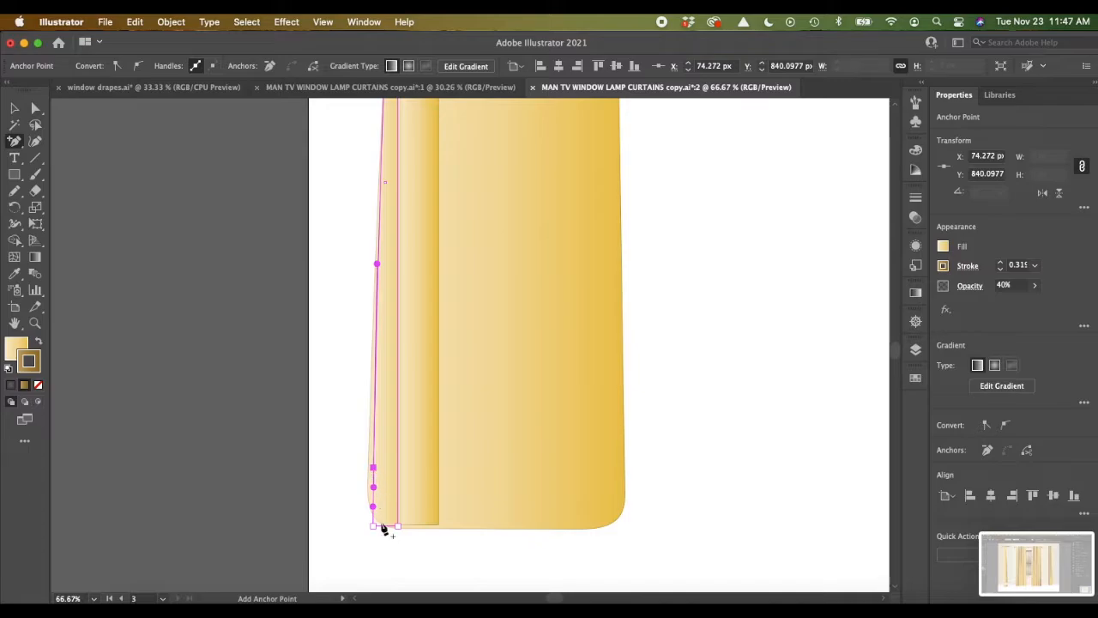
pyautogui.click(35, 108)
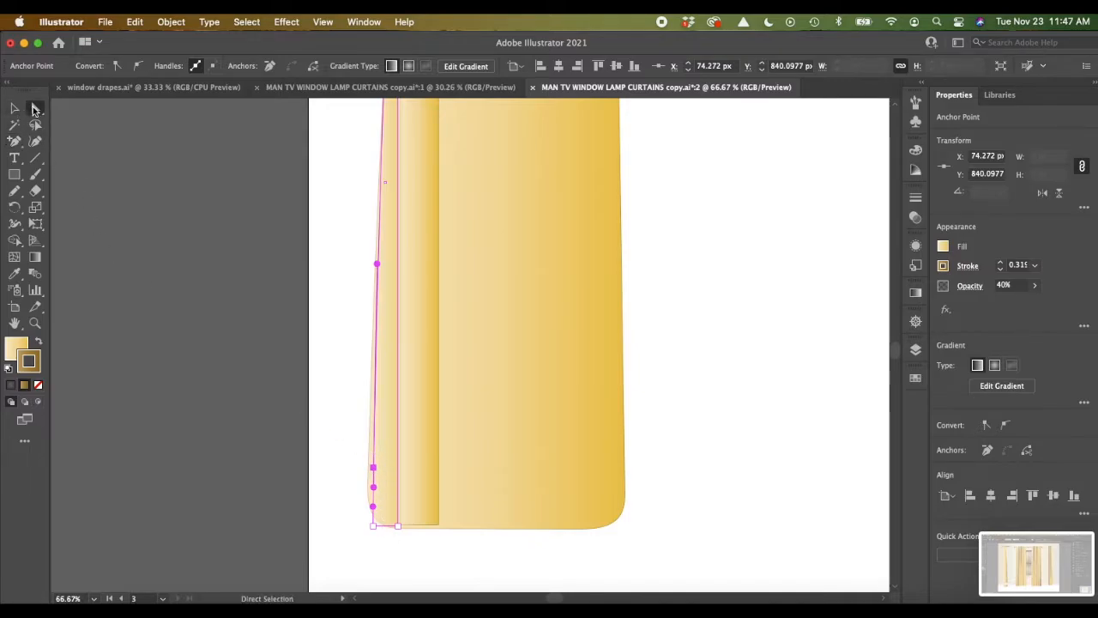
pyautogui.moveTo(373, 469); pyautogui.dragTo(368, 467)
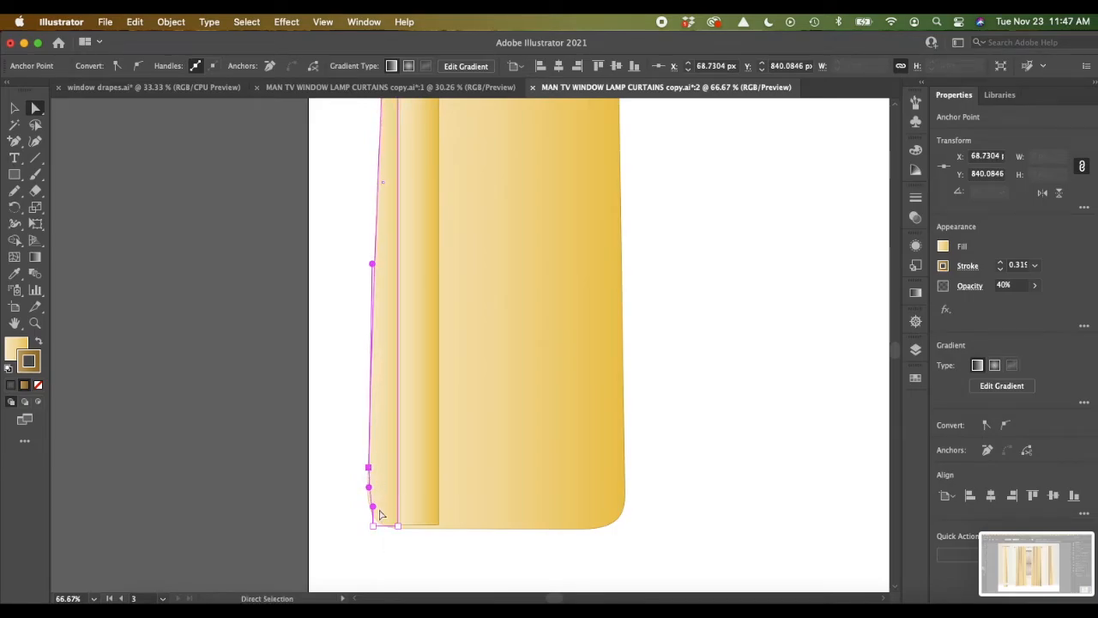
# Step: Curve the narrow strip's lower outer corner to follow the panel, rounding it with a 17.95 px corner radius
pyautogui.moveTo(374, 508); pyautogui.dragTo(367, 515)
pyautogui.moveTo(375, 530); pyautogui.dragTo(386, 510)
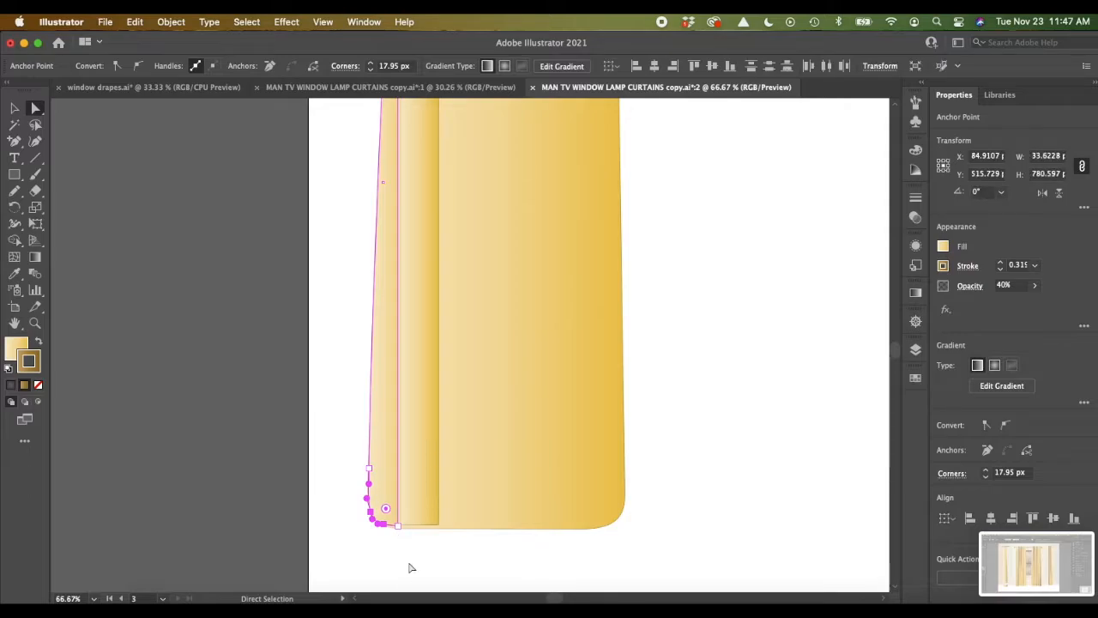
pyautogui.scroll(6, 401, 371)
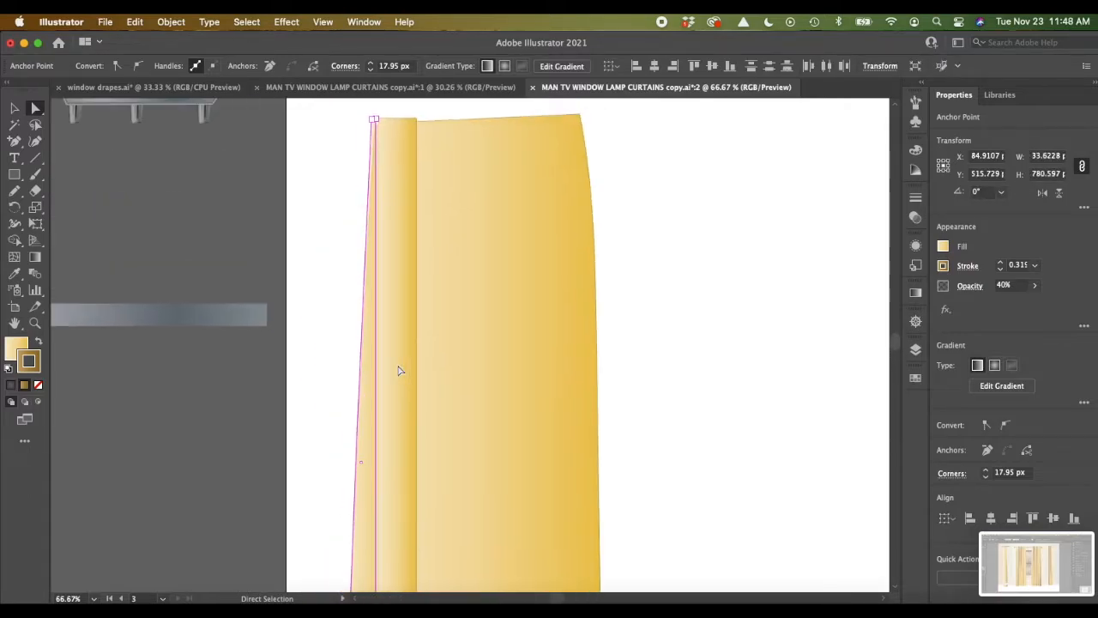
pyautogui.scroll(-6, 399, 370)
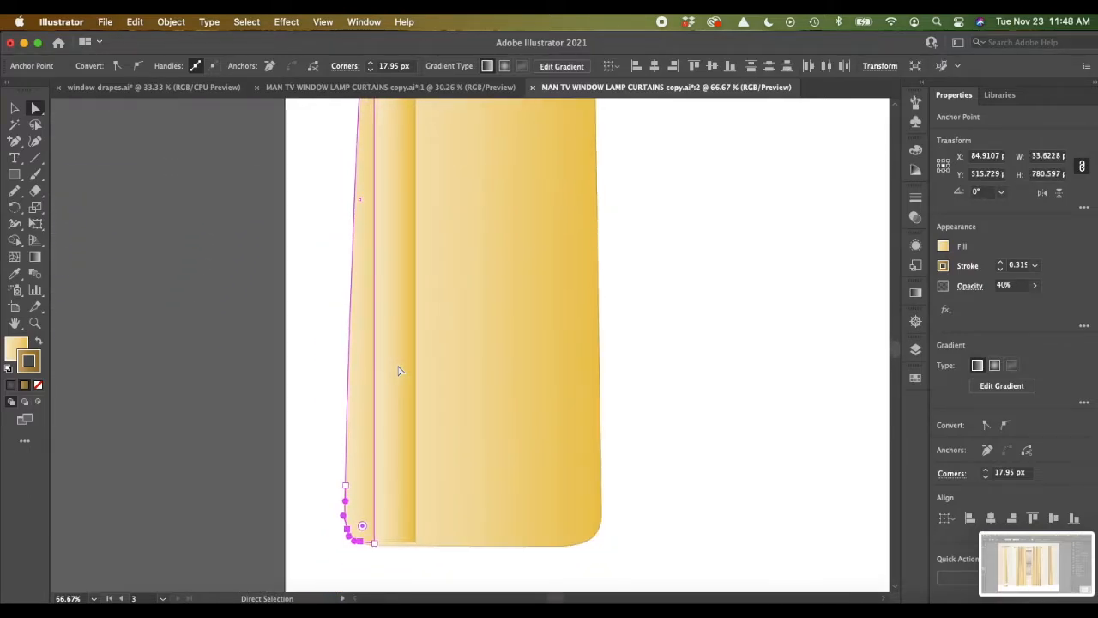
# Step: Move the wider strip's upper inner corner anchor about 16 px toward the narrow strip so the strip tapers upward
pyautogui.scroll(6, 399, 371)
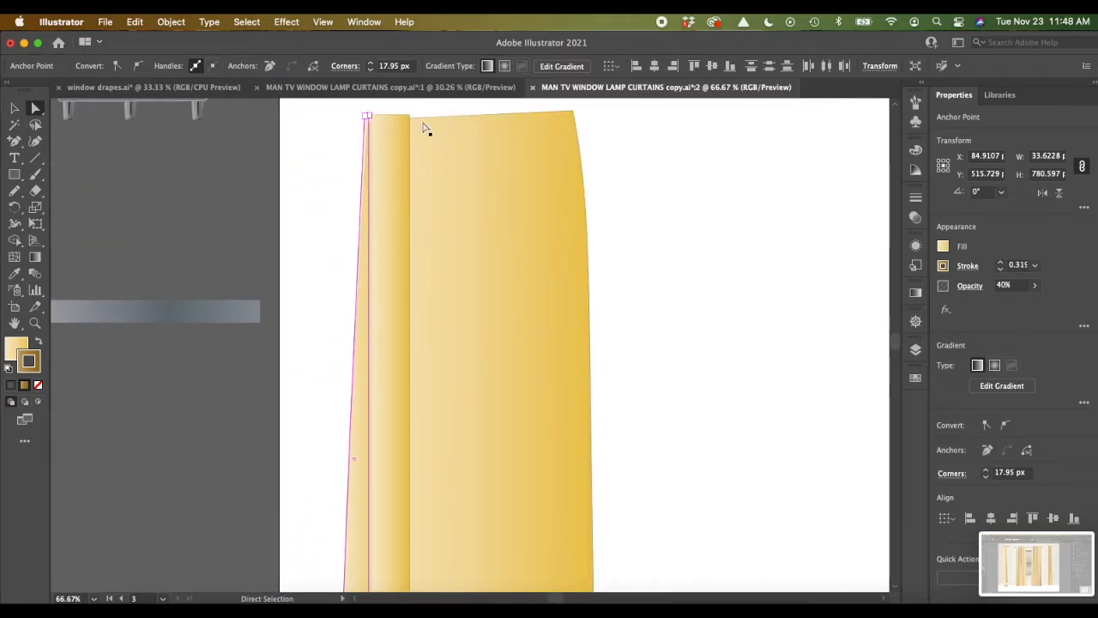
pyautogui.click(408, 221)
pyautogui.click(408, 115)
pyautogui.moveTo(406, 117); pyautogui.dragTo(394, 115)
# Step: Bend the wider strip's slanted long edge slightly toward the narrow strip and its lower edge slightly downward with the Anchor Point tool
pyautogui.scroll(-5, 397, 119)
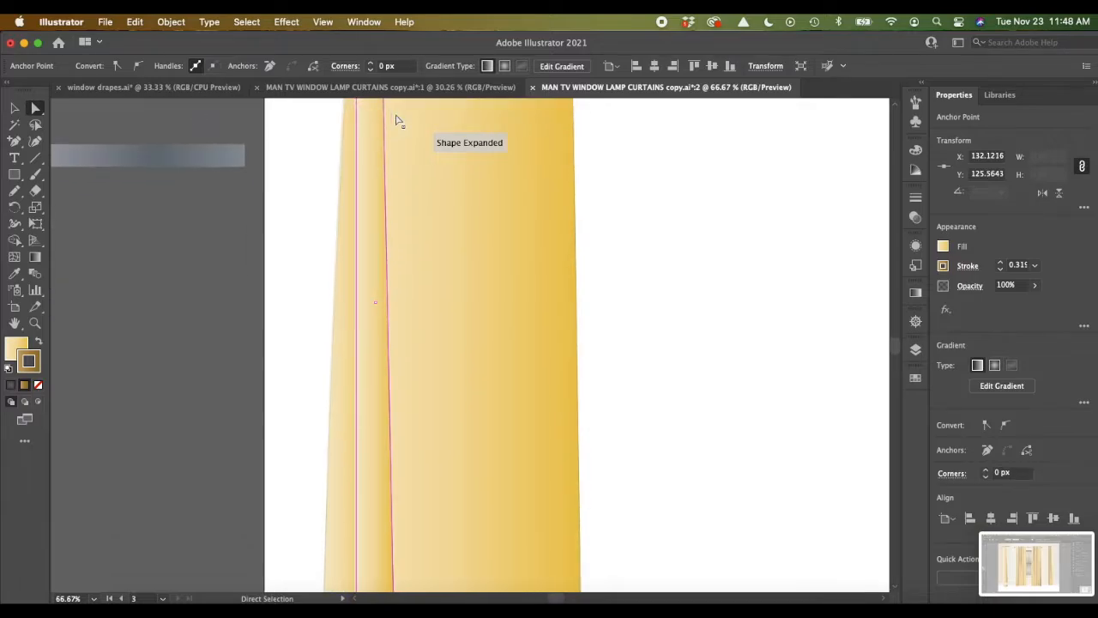
pyautogui.click(16, 146)
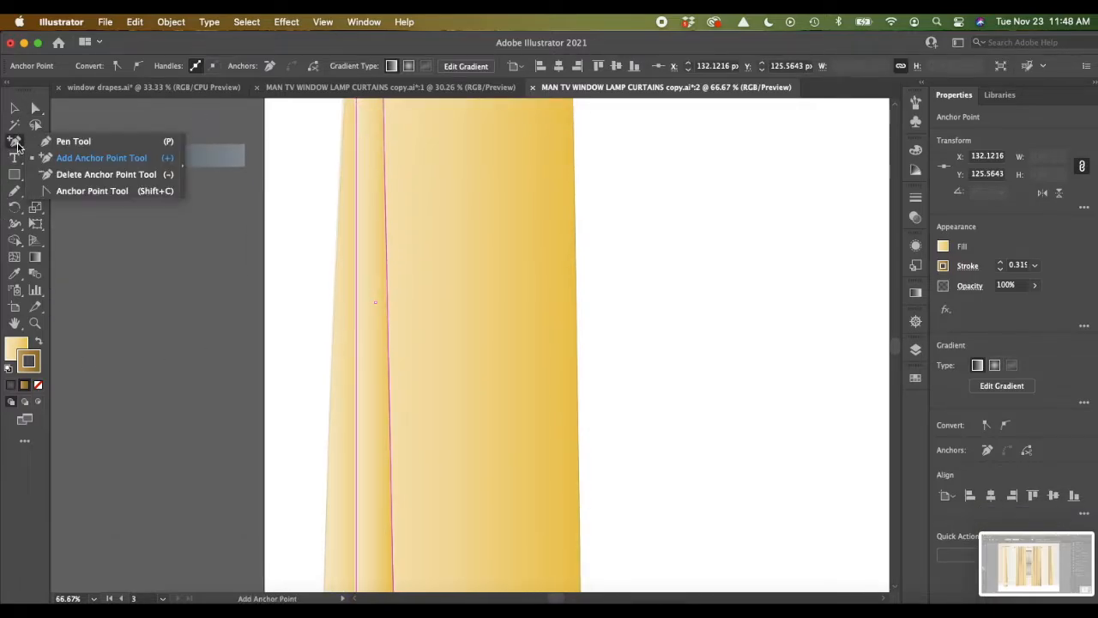
pyautogui.click(69, 191)
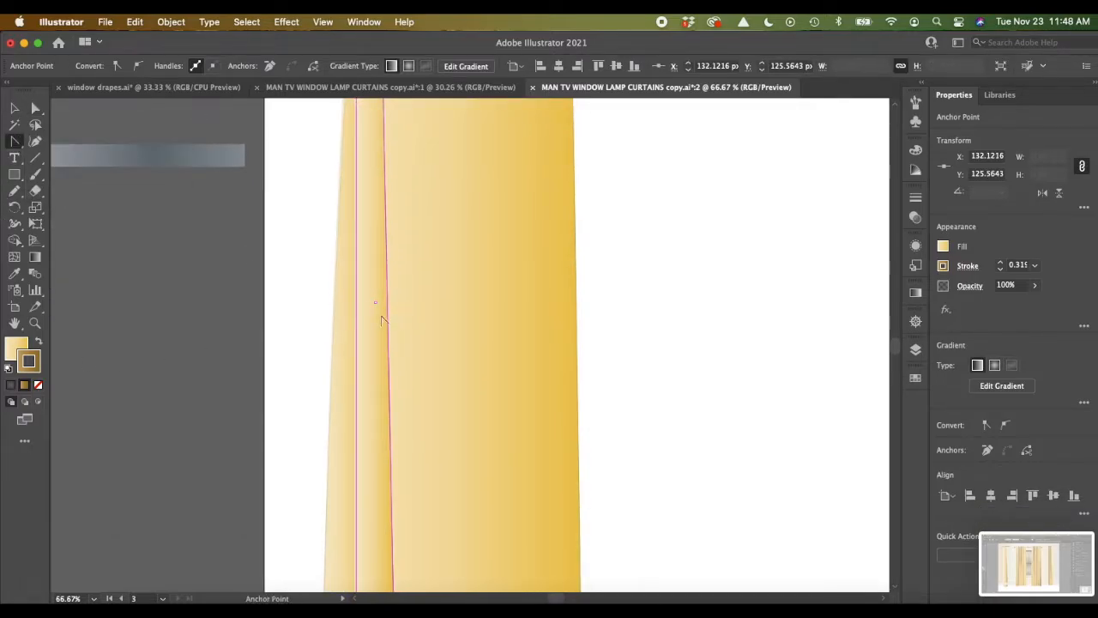
pyautogui.moveTo(389, 326); pyautogui.dragTo(382, 326)
pyautogui.scroll(-4, 380, 318)
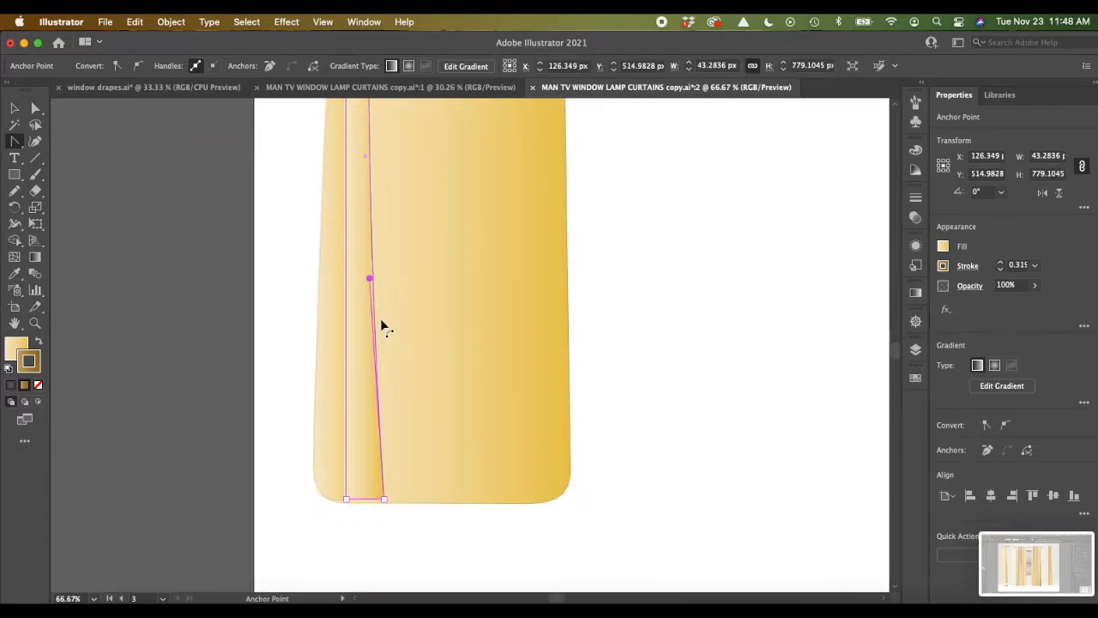
pyautogui.moveTo(367, 506); pyautogui.dragTo(366, 514)
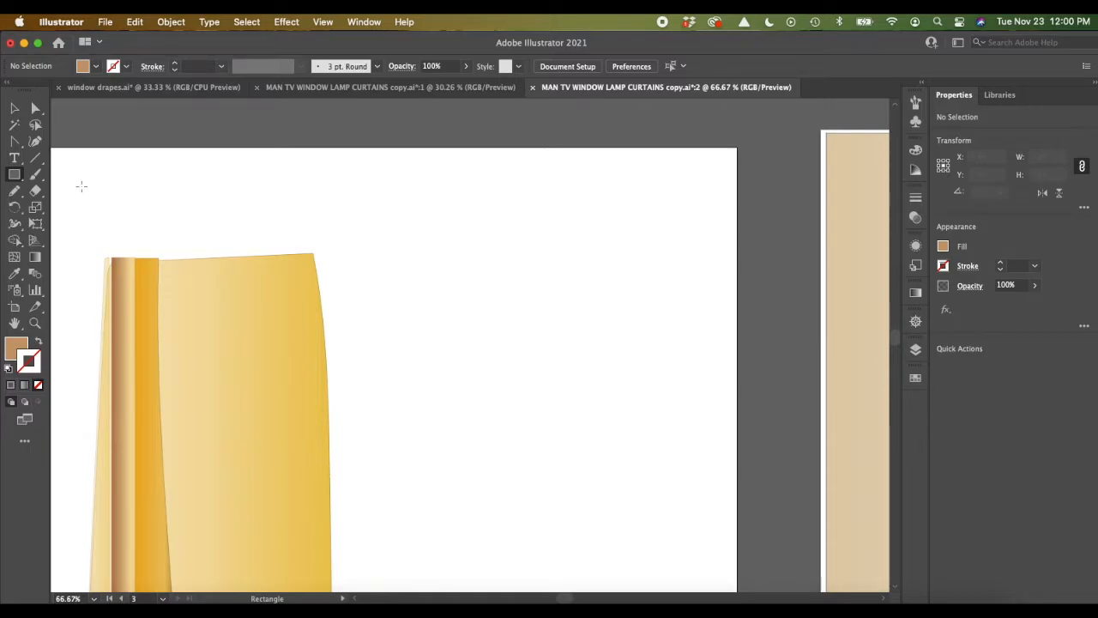
# Step: Draw a horizontal bar about 682 px wide and 25 px high above the curtain panel
pyautogui.moveTo(89, 182); pyautogui.dragTo(691, 202)
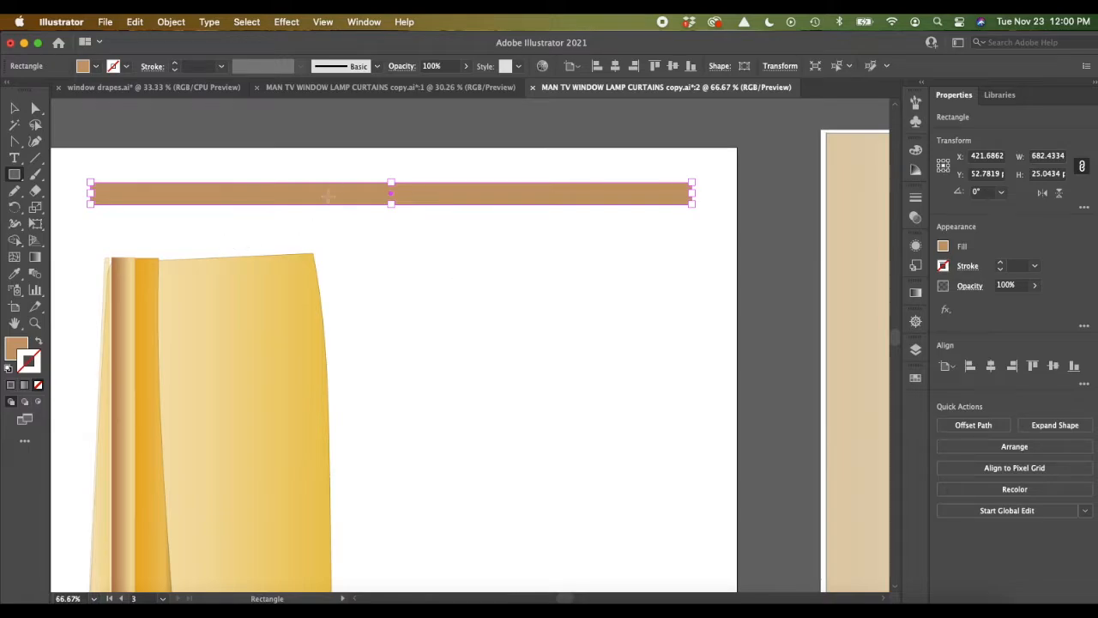
pyautogui.click(14, 109)
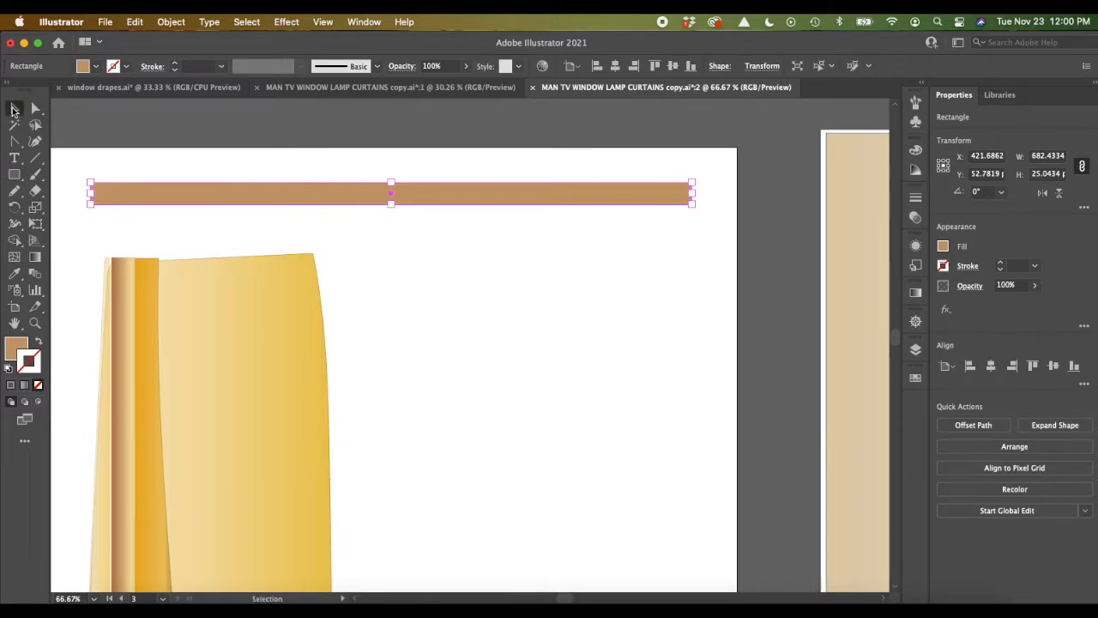
pyautogui.click(429, 292)
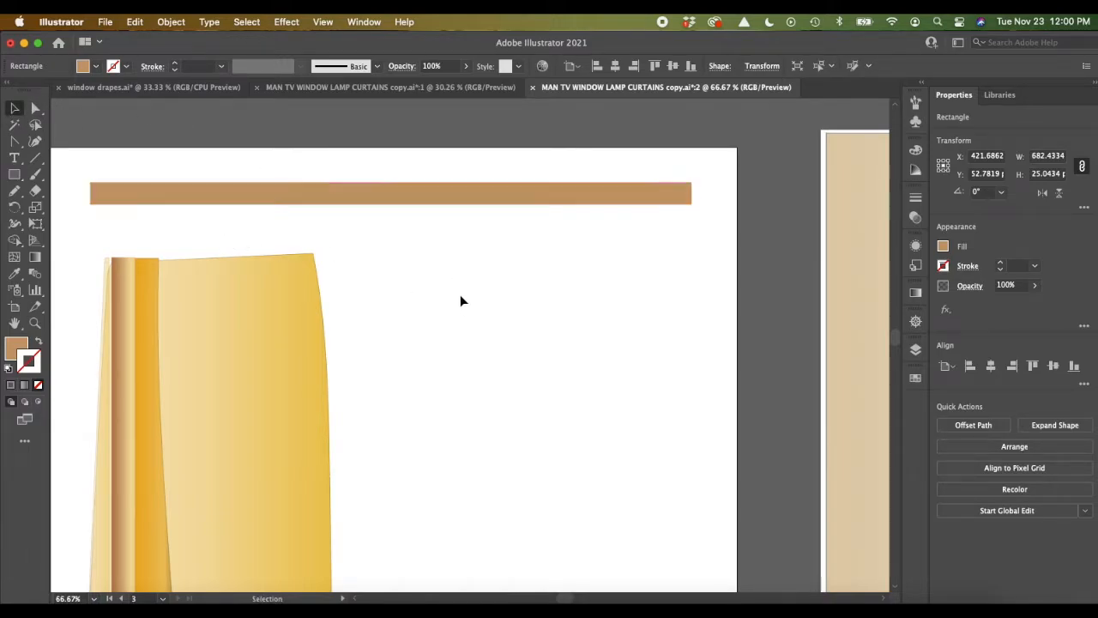
# Step: Load the Metals gradient swatch library and apply its orange-brown linear gradient to the horizontal bar's stroke
pyautogui.click(364, 204)
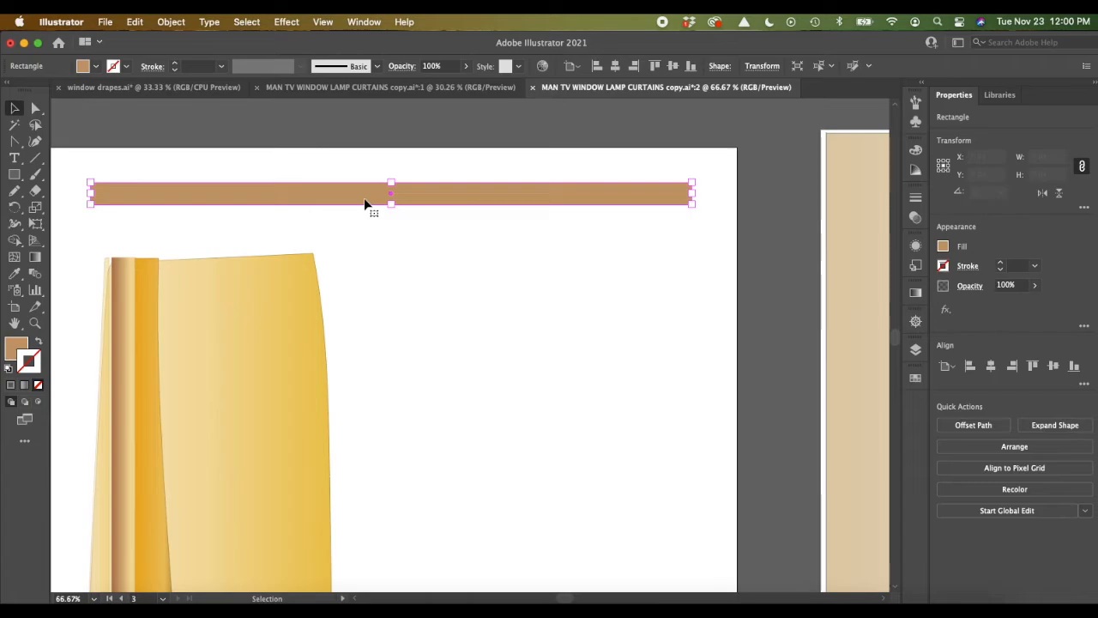
pyautogui.click(944, 247)
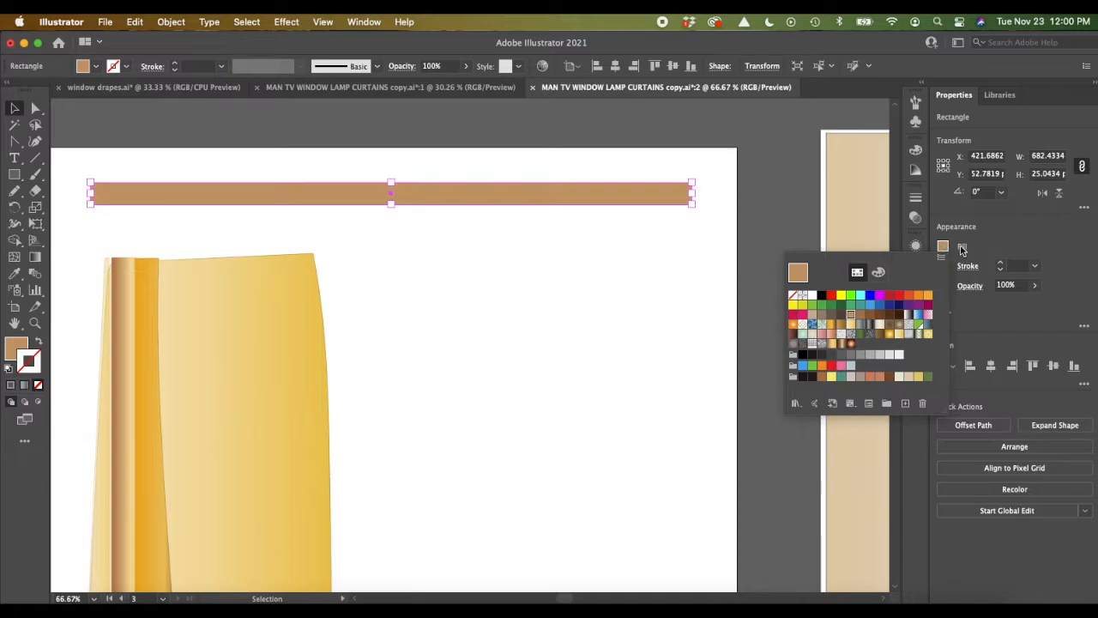
pyautogui.click(796, 404)
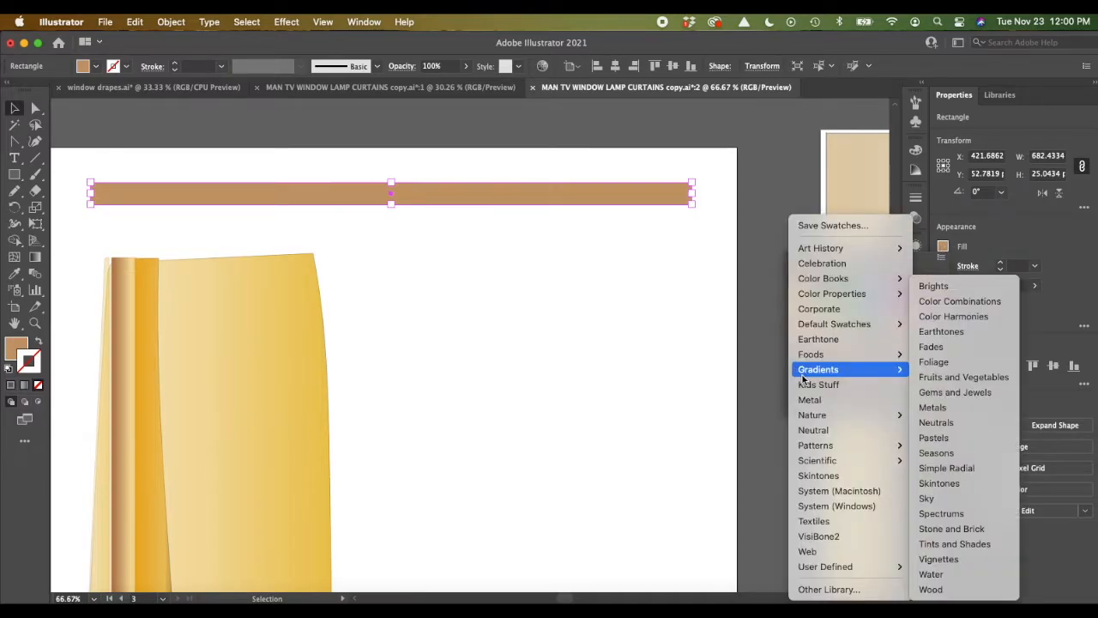
pyautogui.moveTo(849, 369)
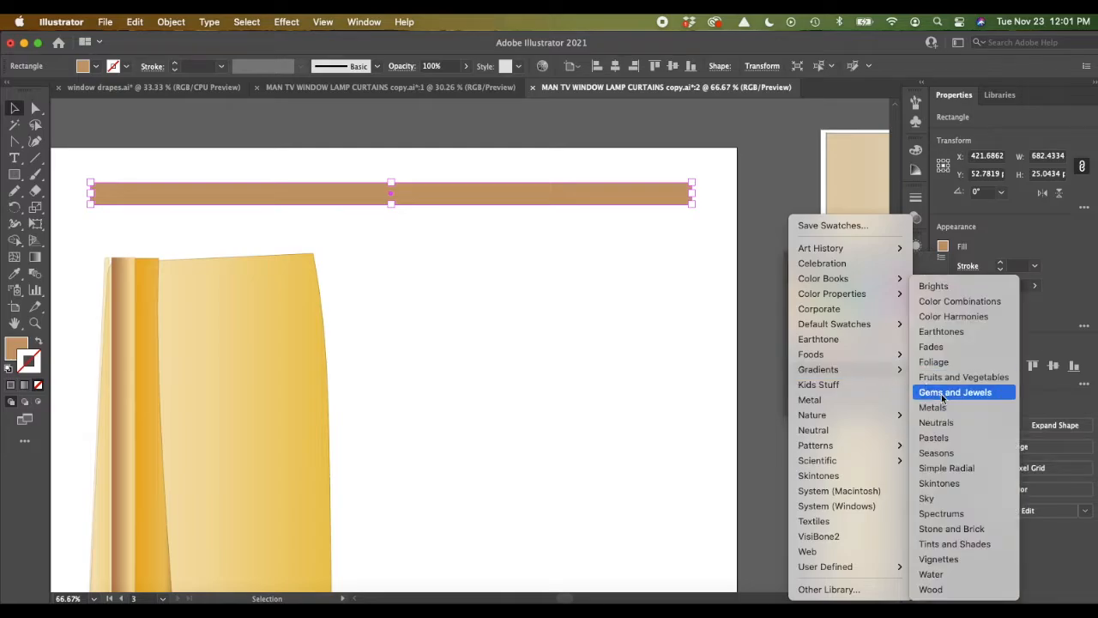
pyautogui.click(945, 410)
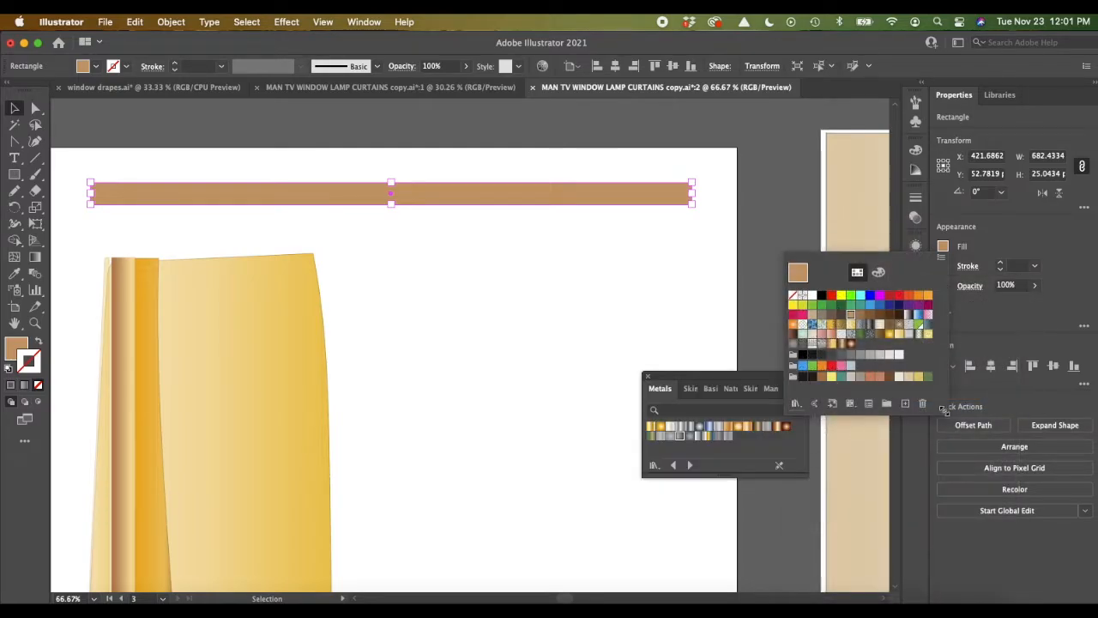
pyautogui.click(728, 431)
pyautogui.click(728, 432)
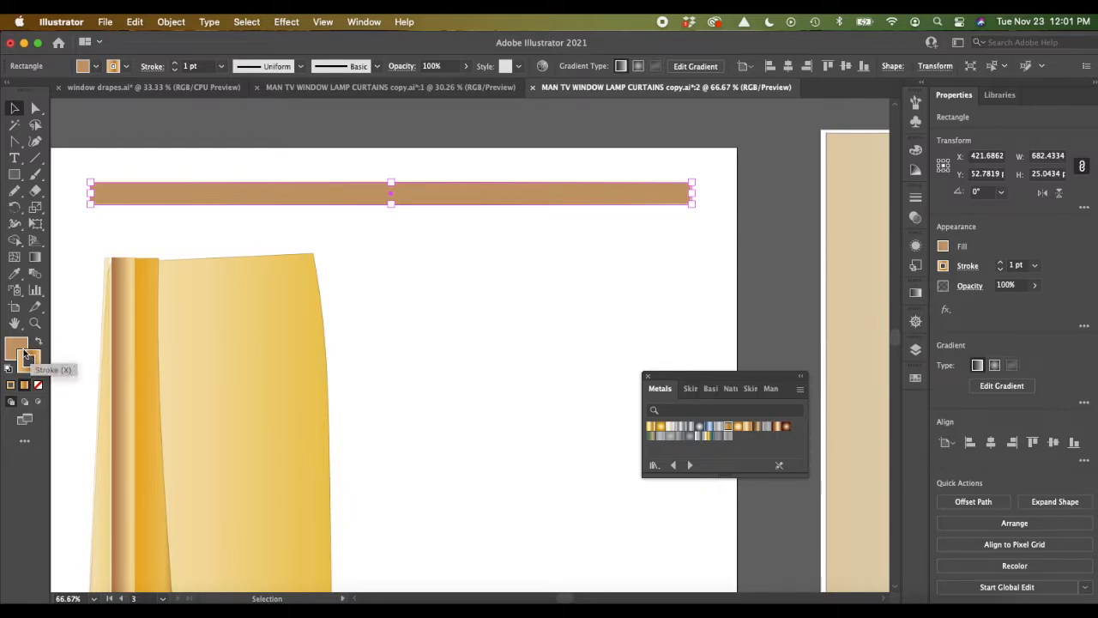
# Step: Fill the bar with the grey Pewter gradient after trying a radial gold and a dark brown metal gradient
pyautogui.click(17, 348)
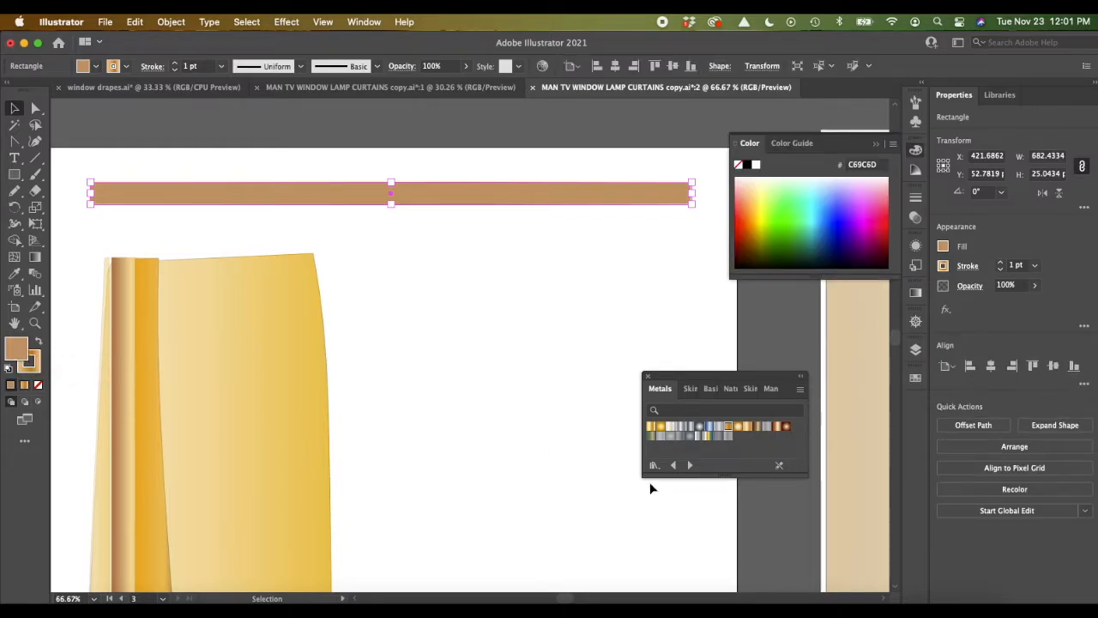
pyautogui.click(739, 428)
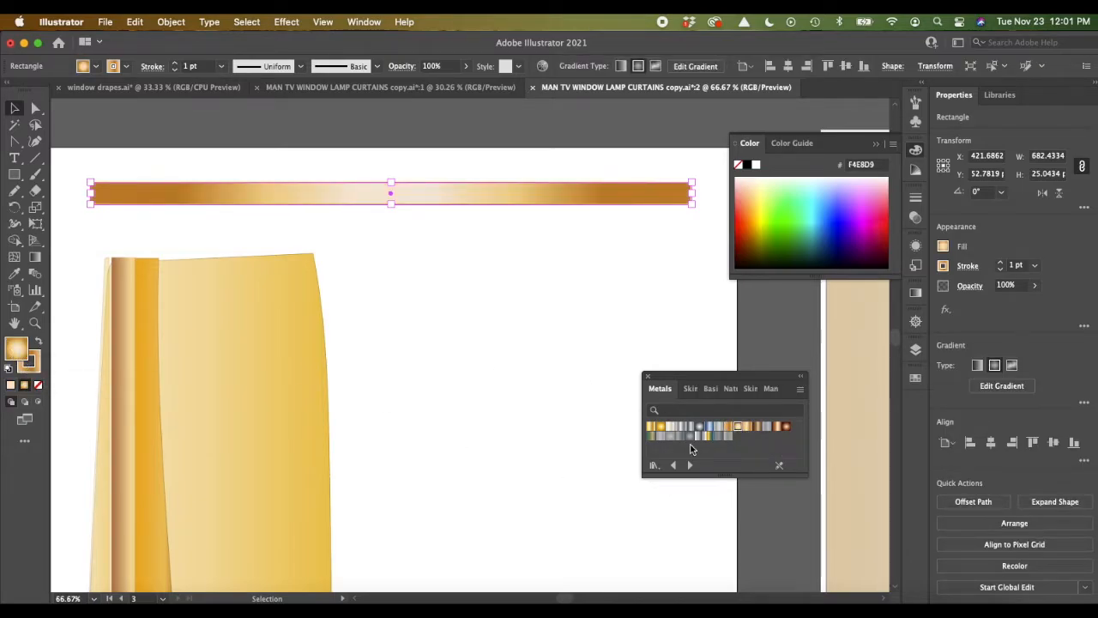
pyautogui.click(757, 428)
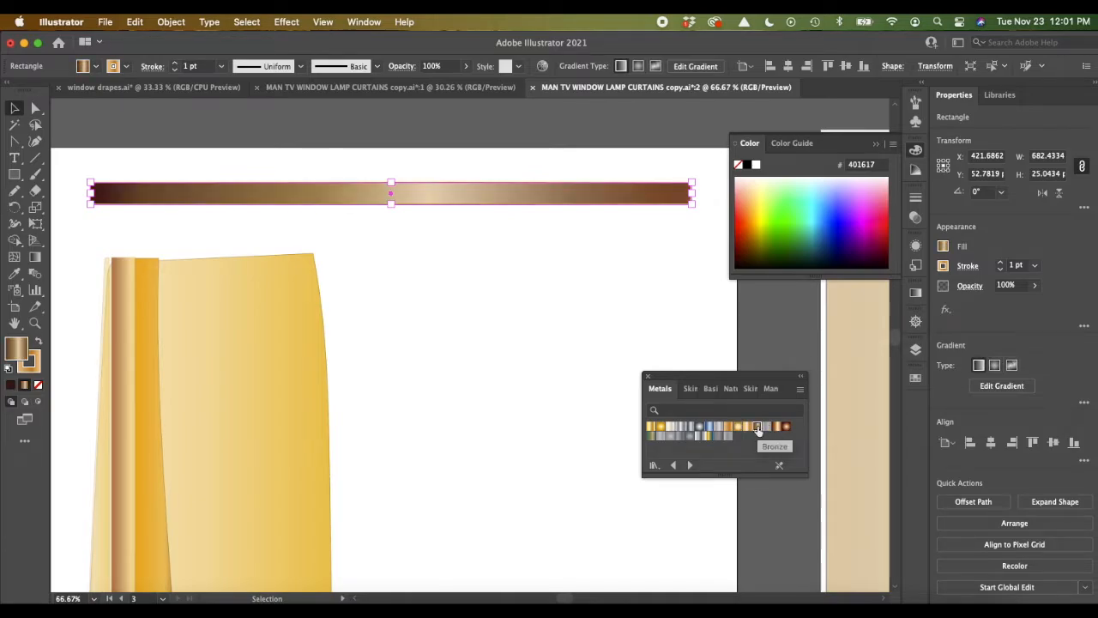
pyautogui.click(679, 437)
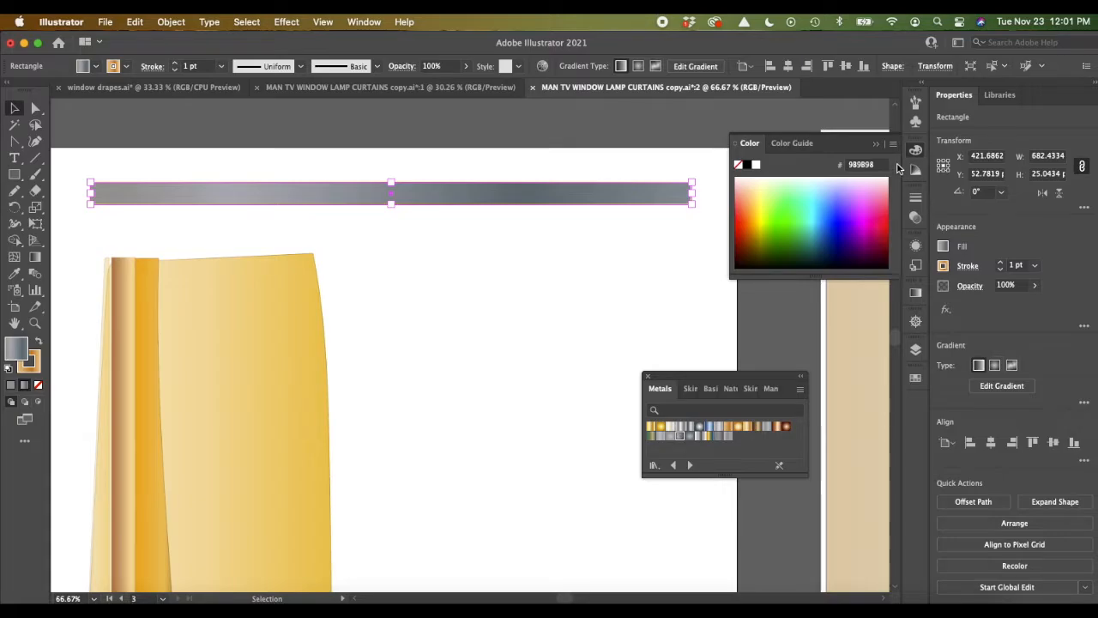
pyautogui.click(876, 144)
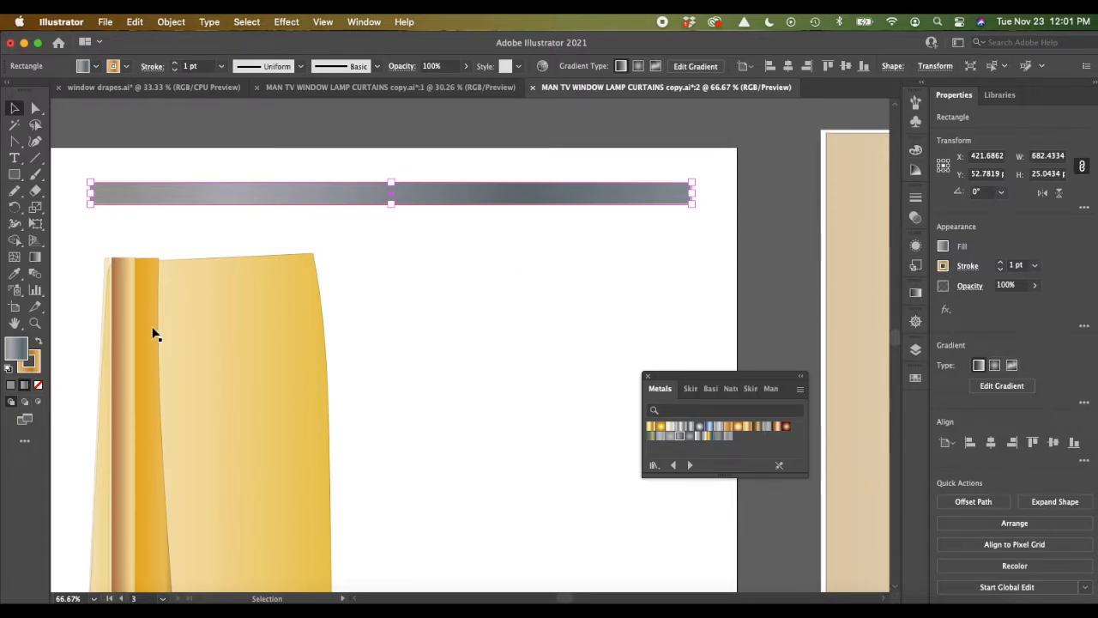
# Step: Set the bar's stroke weight to 4 pt and apply its gradient across the stroke after trying it along the stroke
pyautogui.click(31, 366)
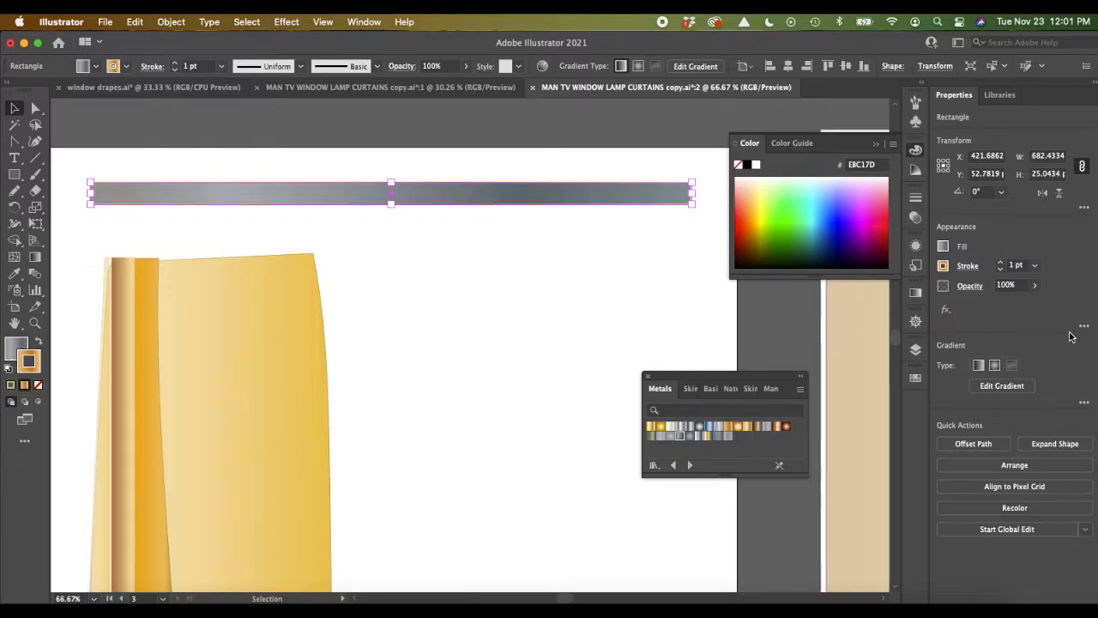
pyautogui.click(1003, 387)
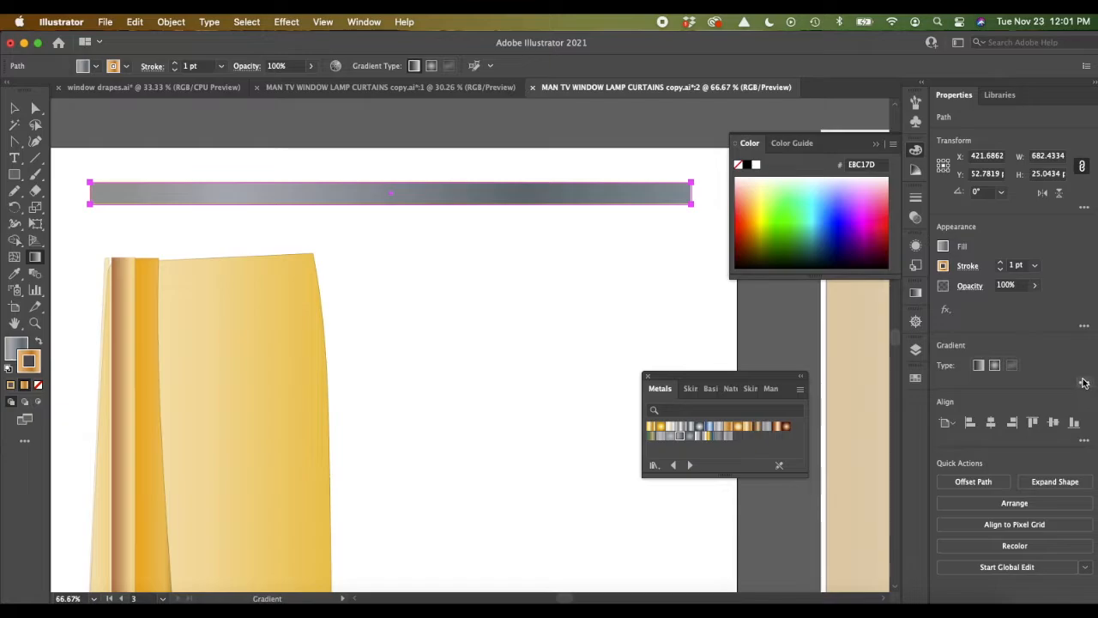
pyautogui.click(916, 293)
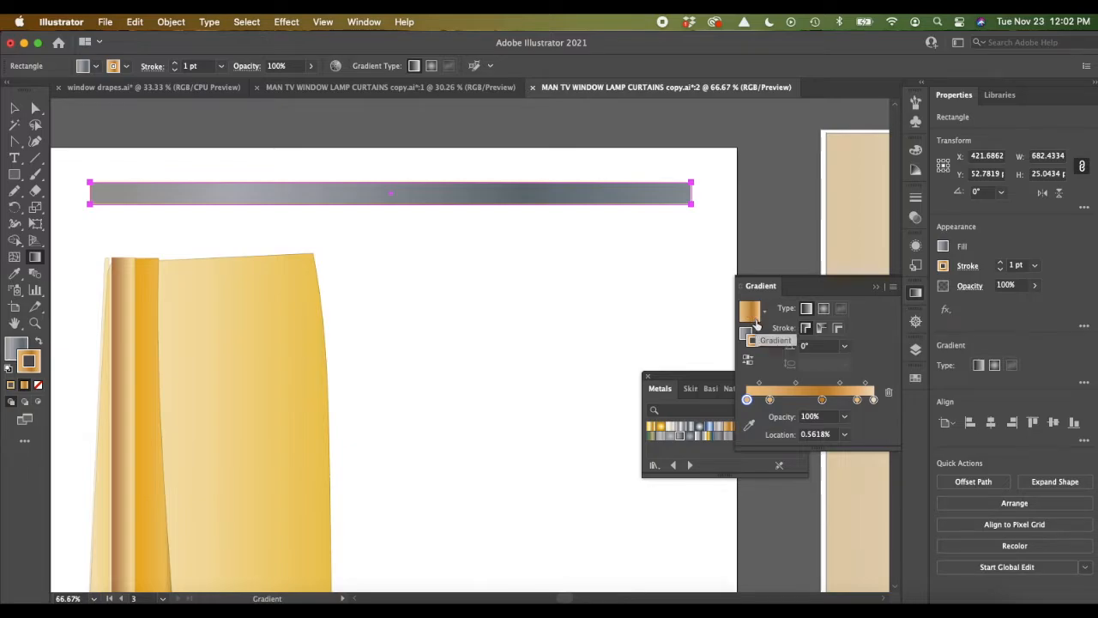
pyautogui.press('super+equal')
pyautogui.press('super+equal')
pyautogui.press('super+equal')
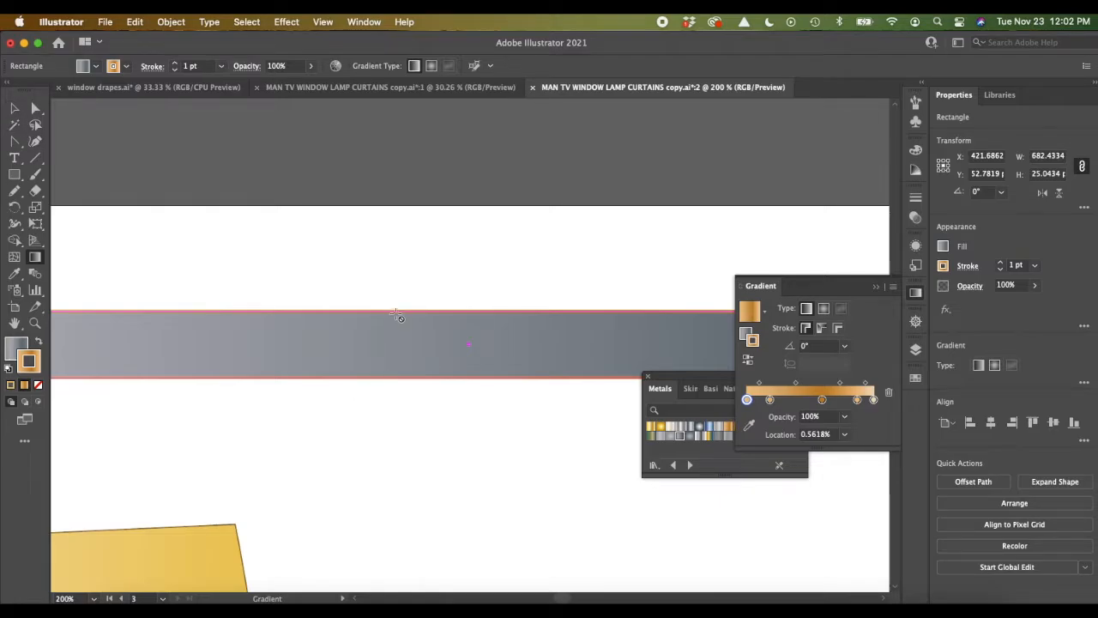
pyautogui.click(825, 334)
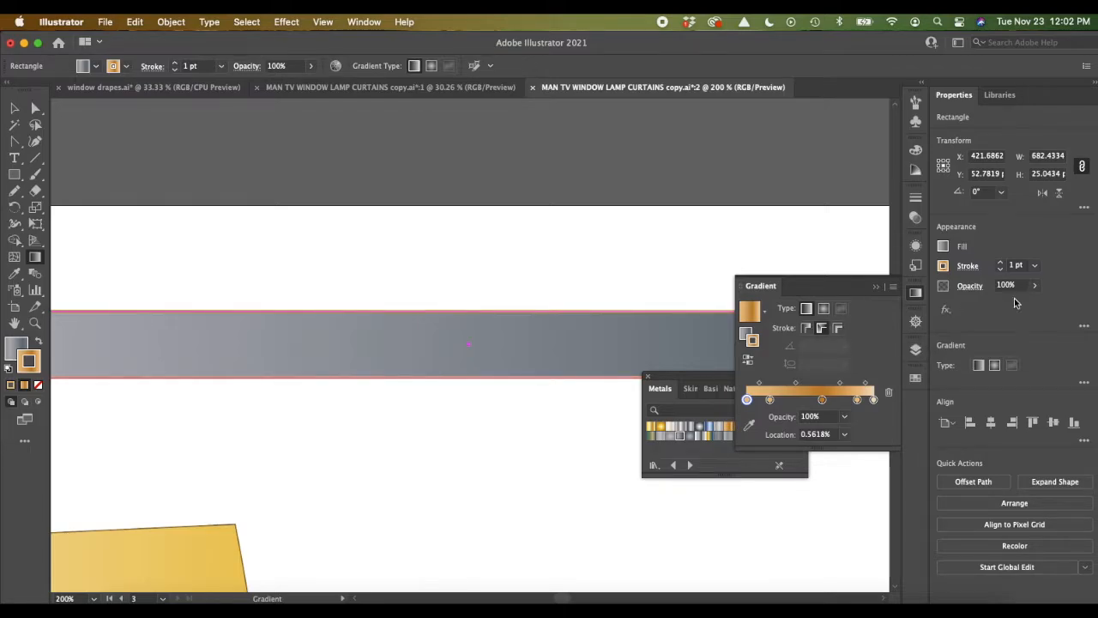
pyautogui.click(1000, 263)
pyautogui.click(1001, 263)
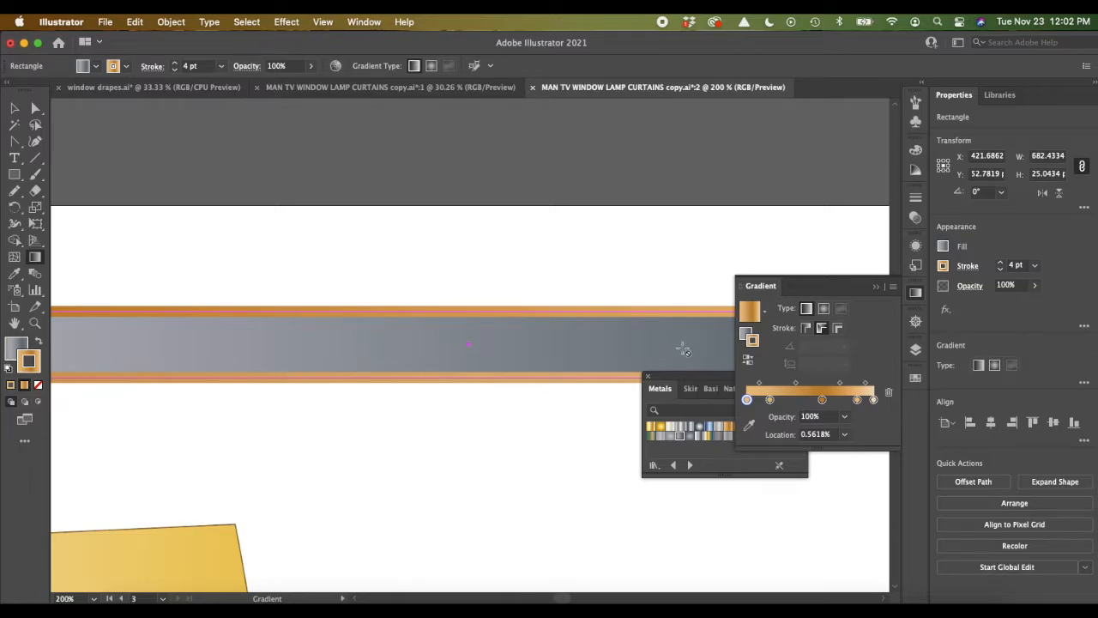
pyautogui.click(839, 330)
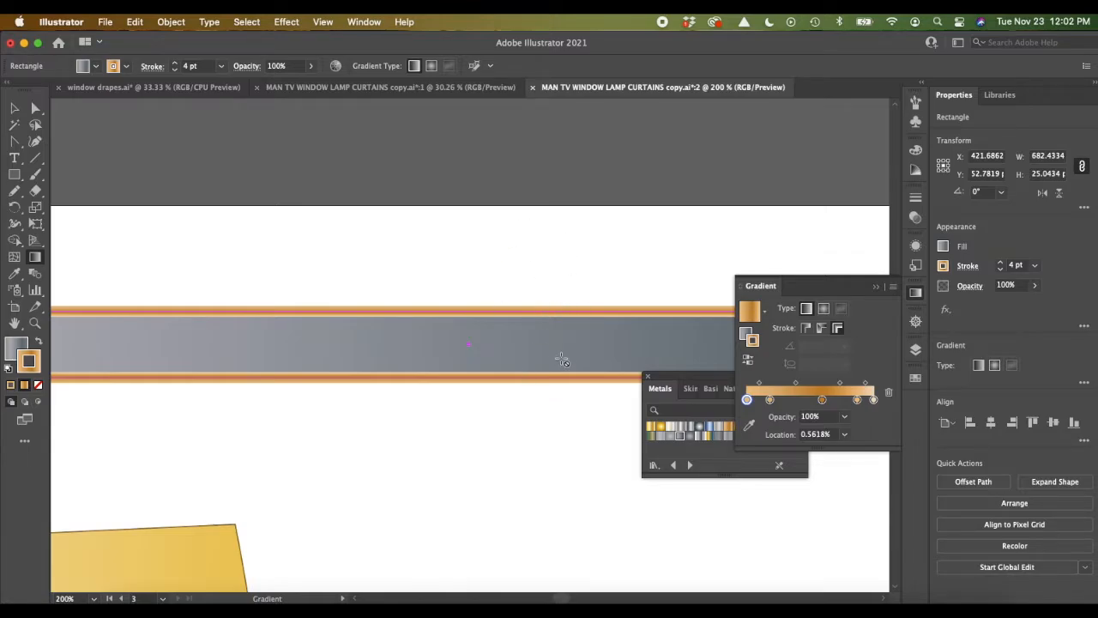
# Step: Move the bar's lower-left corner point inward and slightly up to slant that end of the rod
pyautogui.scroll(-2, 532, 385)
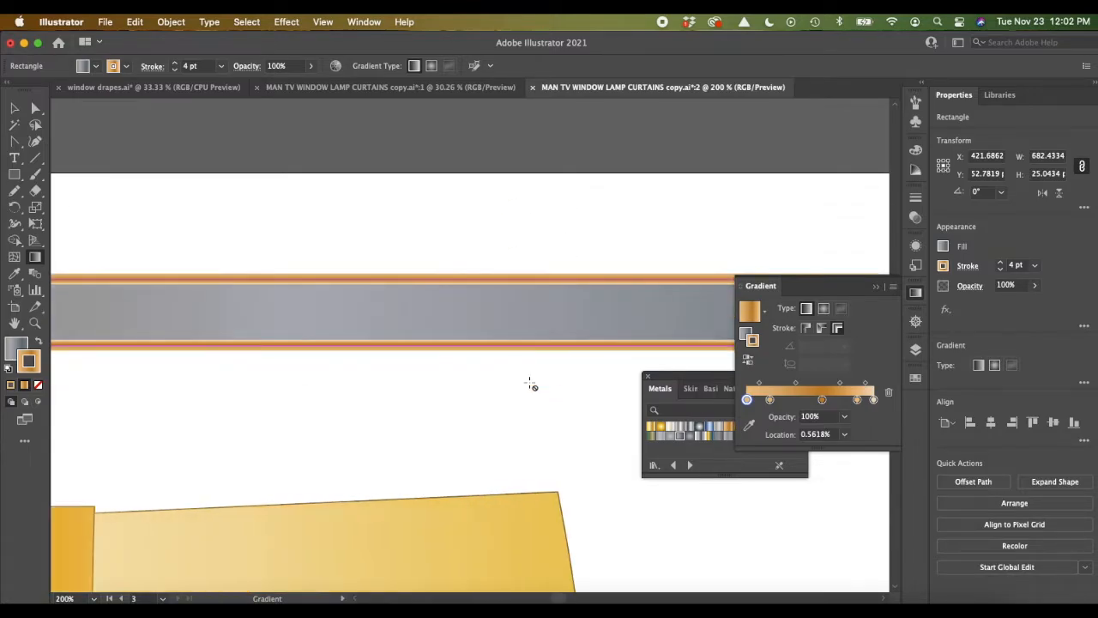
pyautogui.hscroll(-3, 532, 385)
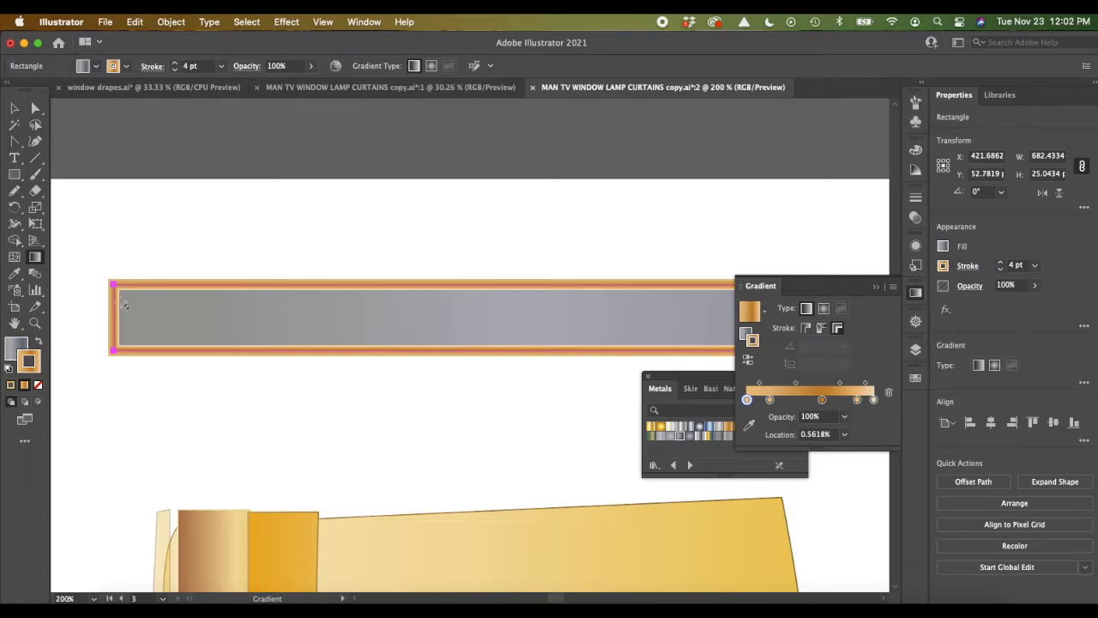
pyautogui.click(35, 108)
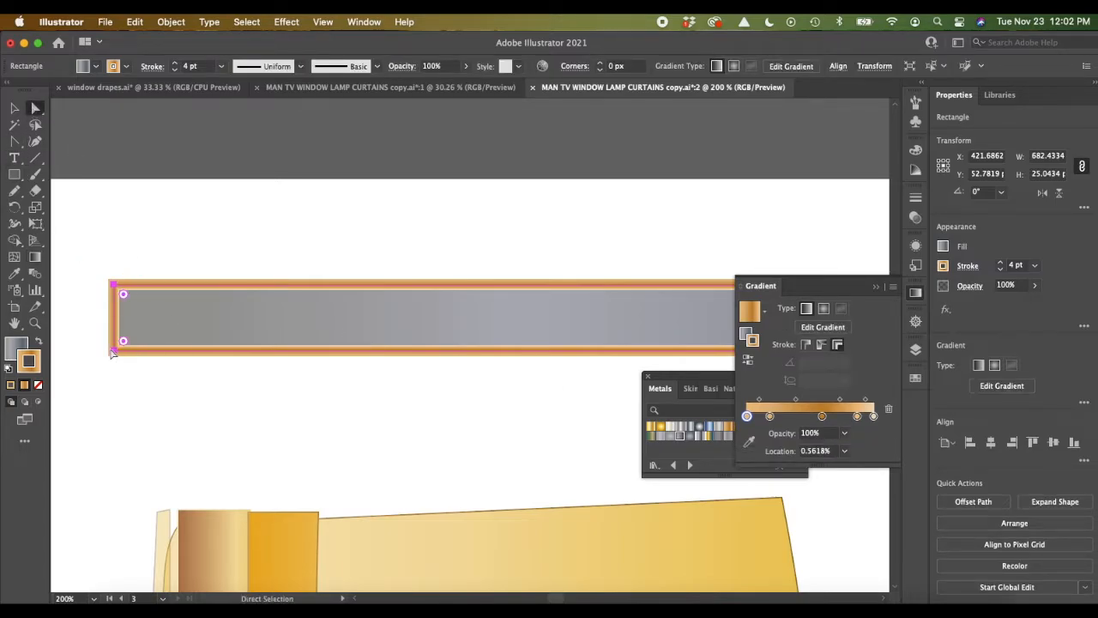
pyautogui.moveTo(112, 352); pyautogui.dragTo(142, 341)
pyautogui.click(101, 374)
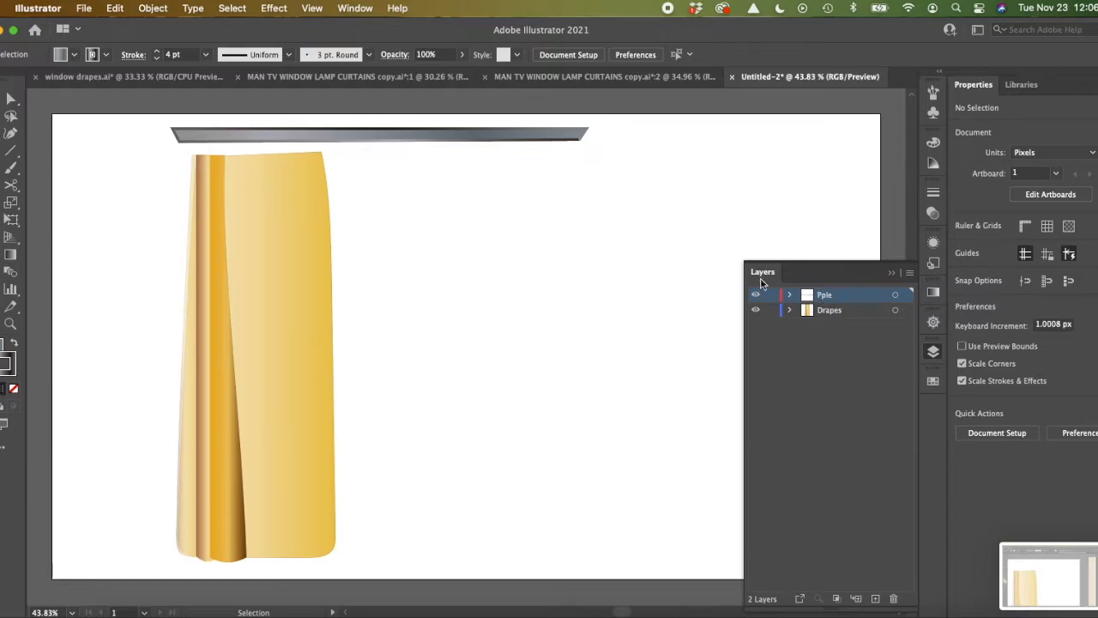
# Step: Place the Pple layer below Drapes and shift the rod down and left so it runs behind the curtain's top edge
pyautogui.click(414, 138)
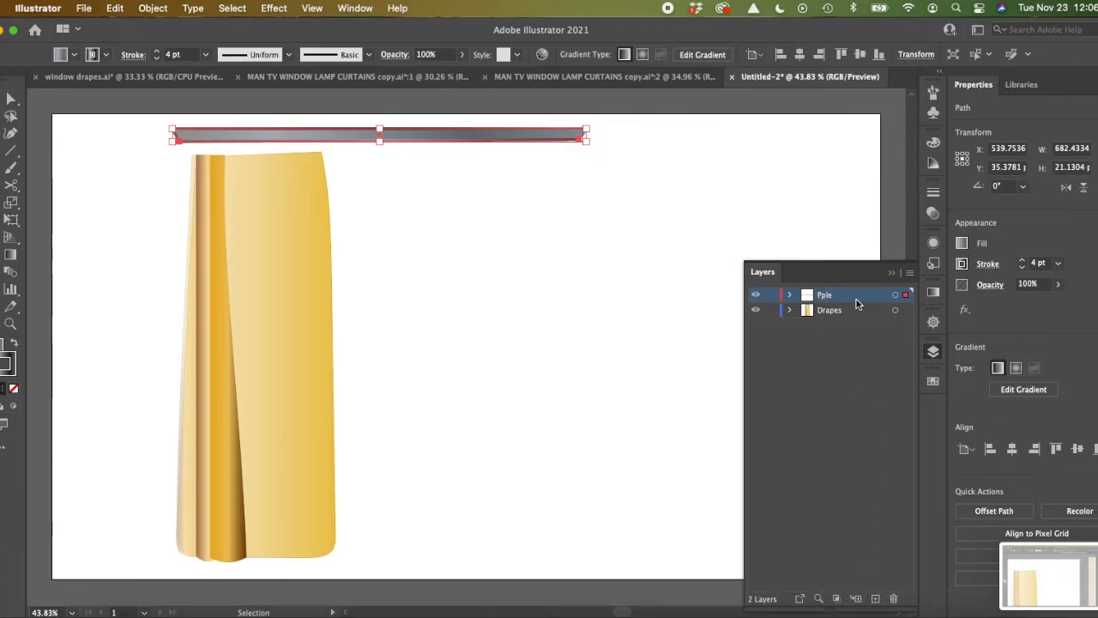
pyautogui.moveTo(856, 303); pyautogui.dragTo(857, 321)
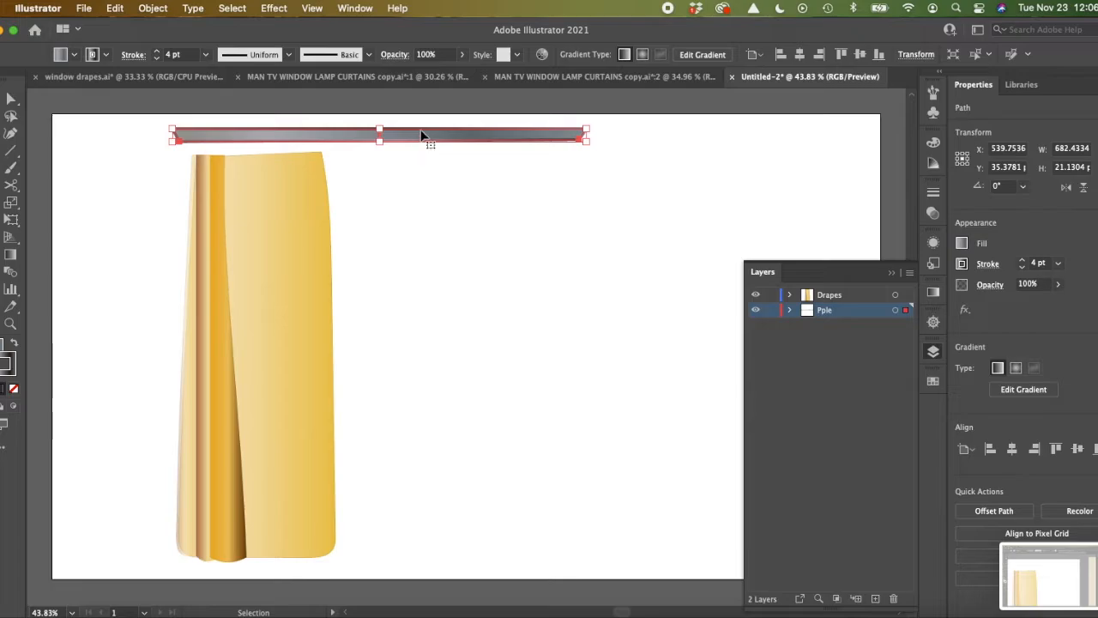
pyautogui.moveTo(421, 137); pyautogui.dragTo(415, 170)
pyautogui.click(432, 216)
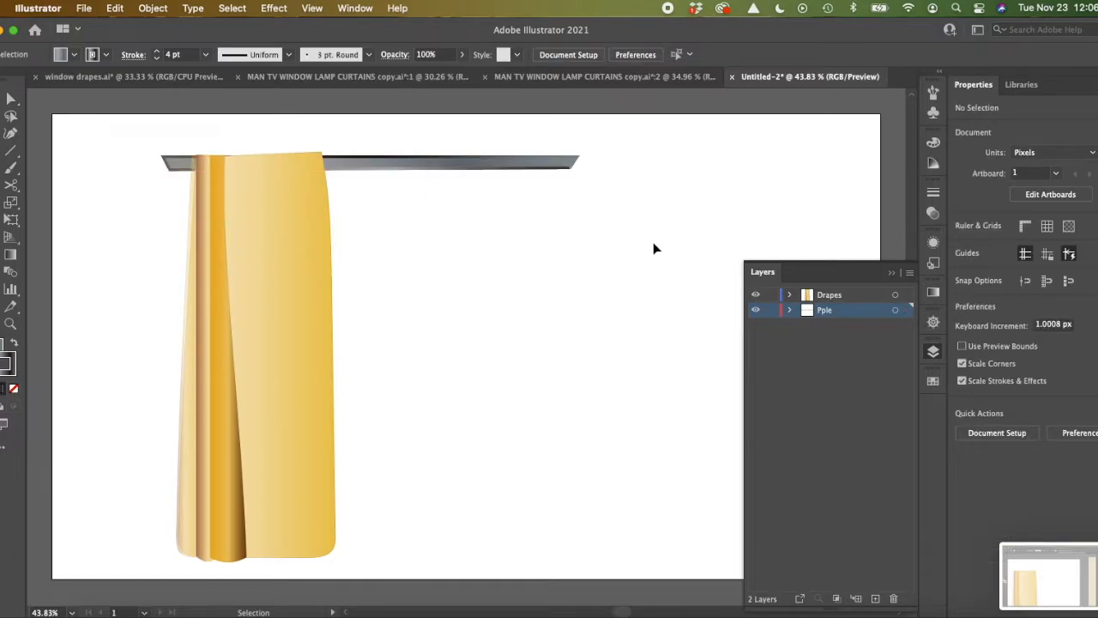
pyautogui.moveTo(476, 169); pyautogui.dragTo(457, 169)
pyautogui.click(484, 243)
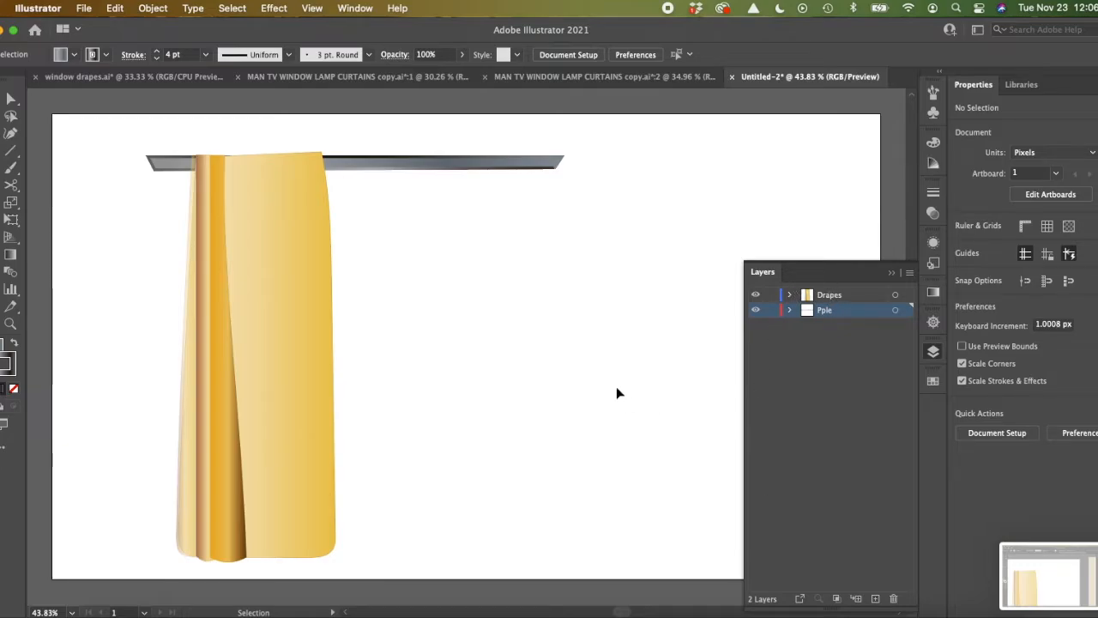
# Step: Select all artwork on the Drapes layer, shift the curtain slightly left along the rod, and group it
pyautogui.click(860, 403)
pyautogui.click(850, 297)
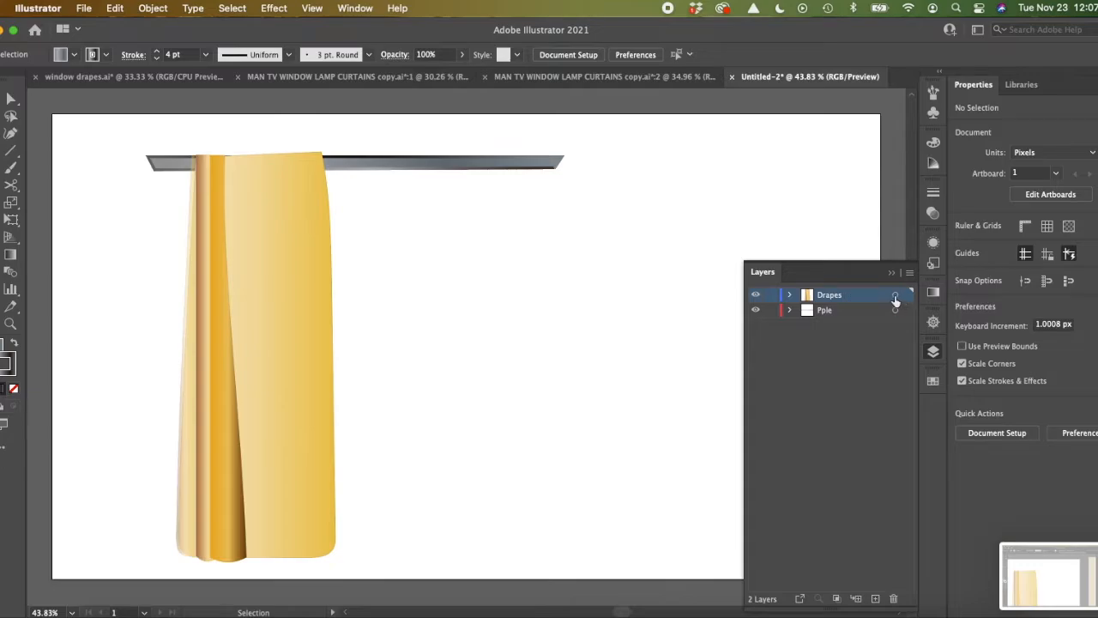
pyautogui.click(896, 297)
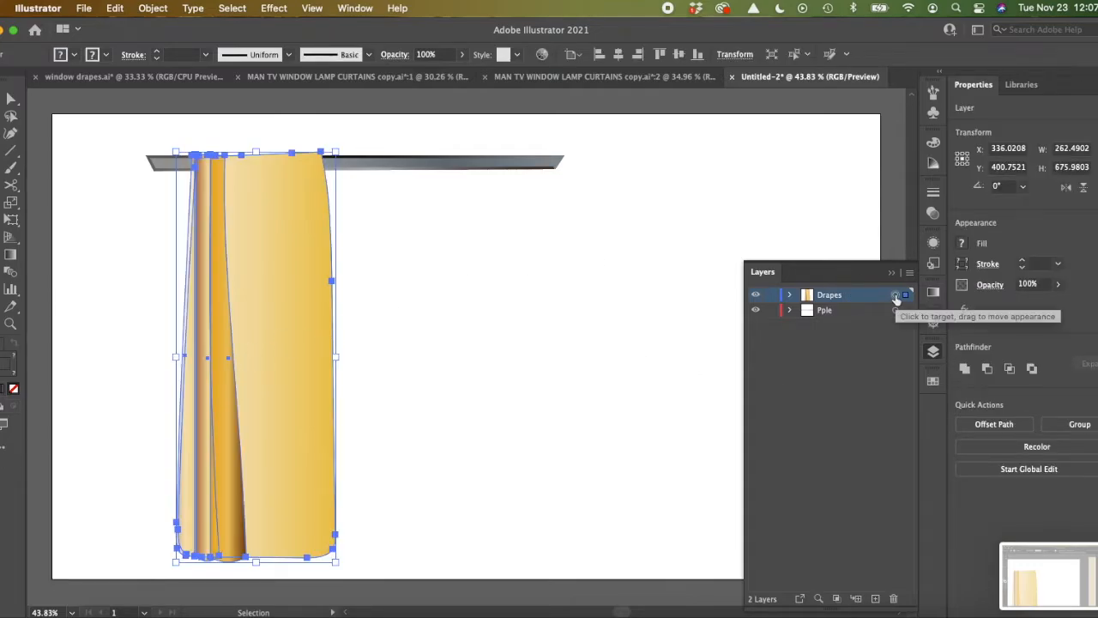
pyautogui.moveTo(254, 316)
pyautogui.mouseDown()
pyautogui.moveTo(461, 314)
pyautogui.moveTo(201, 311)
pyautogui.moveTo(239, 314)
pyautogui.mouseUp()
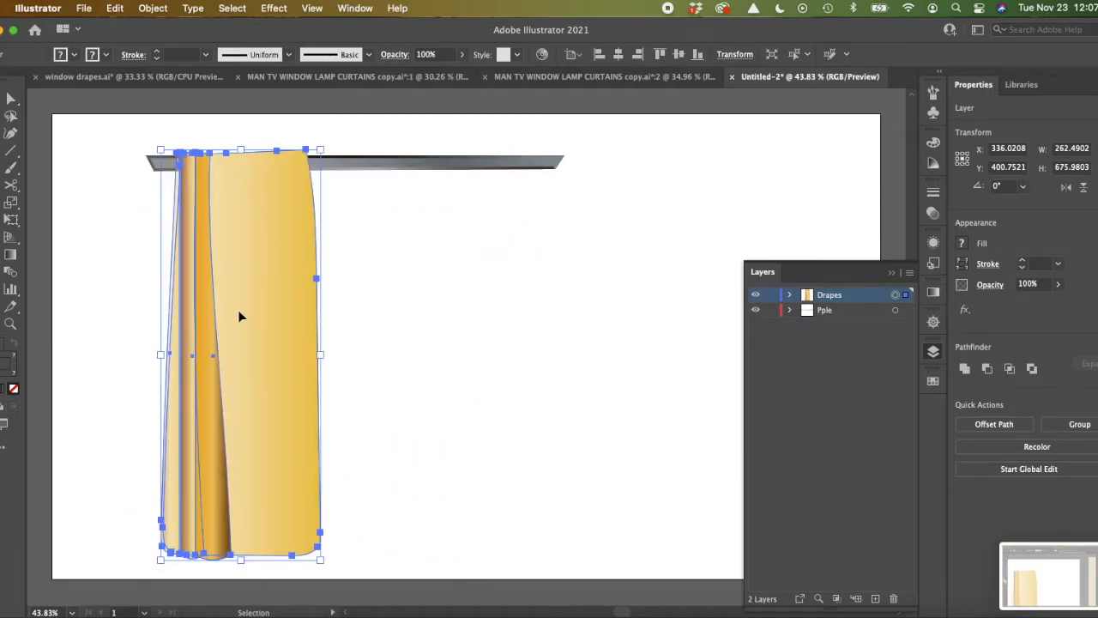
pyautogui.press('super+g')
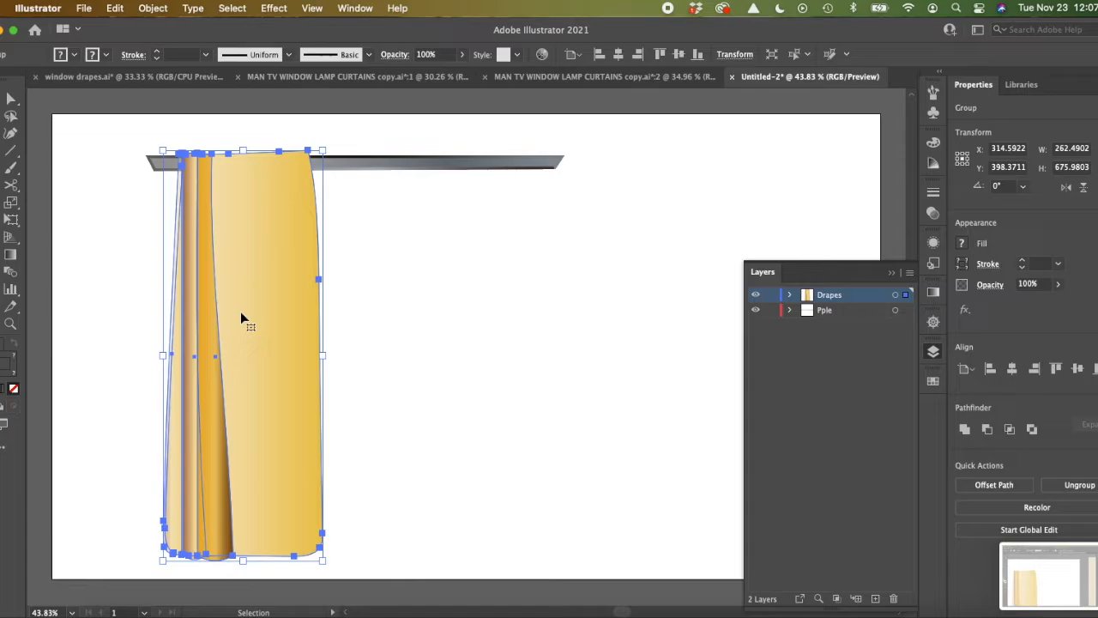
# Step: Duplicate the grouped curtain about 351 px to the right, near the other end of the rod
pyautogui.moveTo(240, 314); pyautogui.dragTo(464, 318)
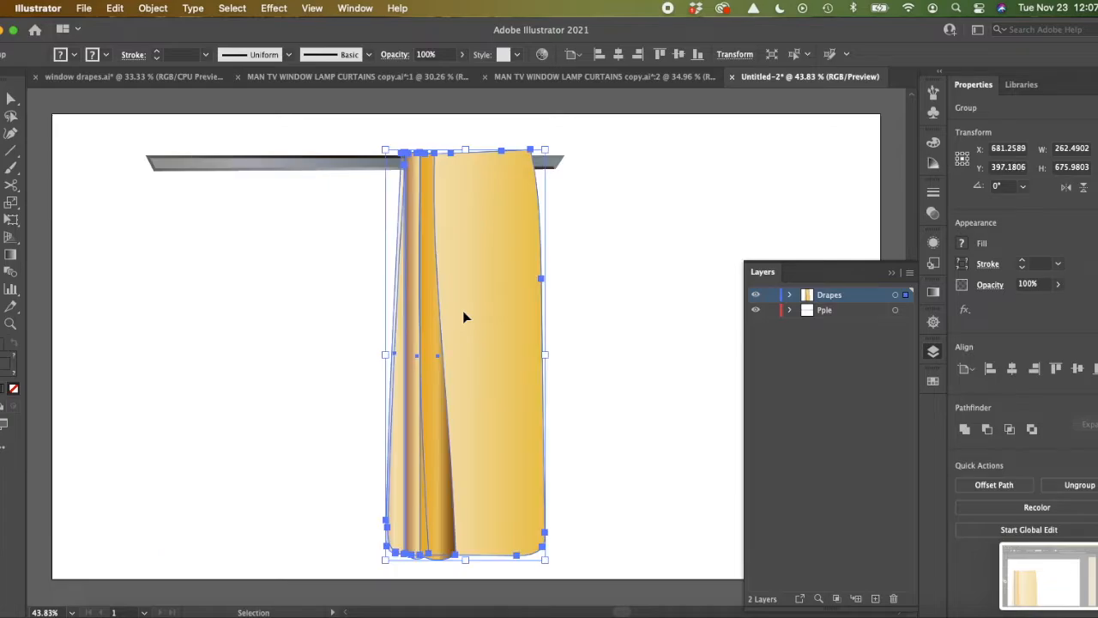
pyautogui.press('super+z')
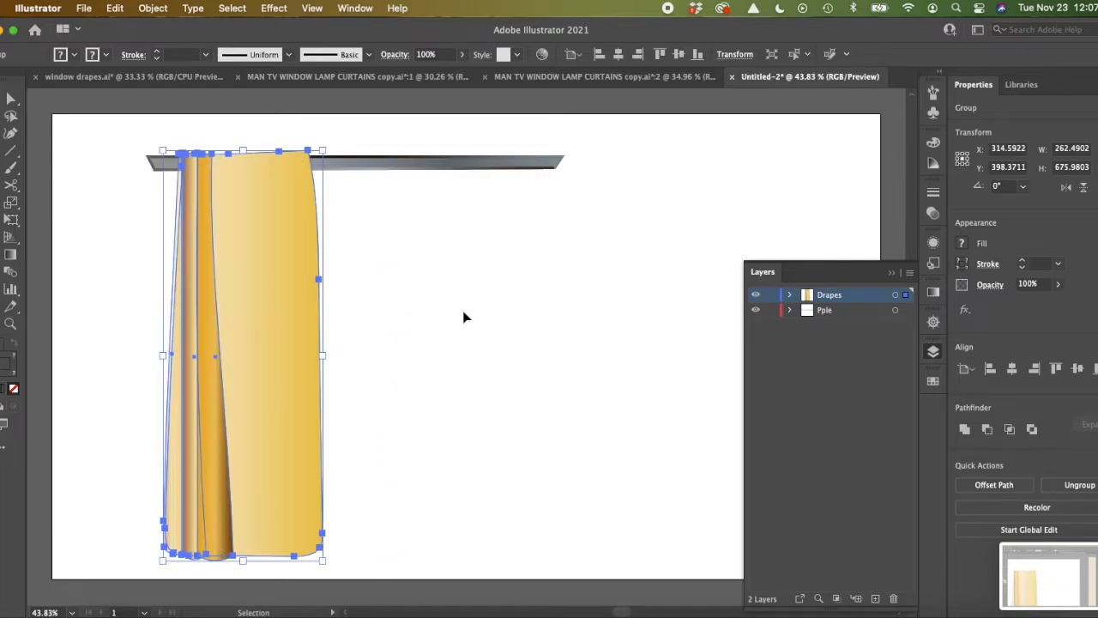
pyautogui.moveTo(261, 290); pyautogui.dragTo(473, 287)
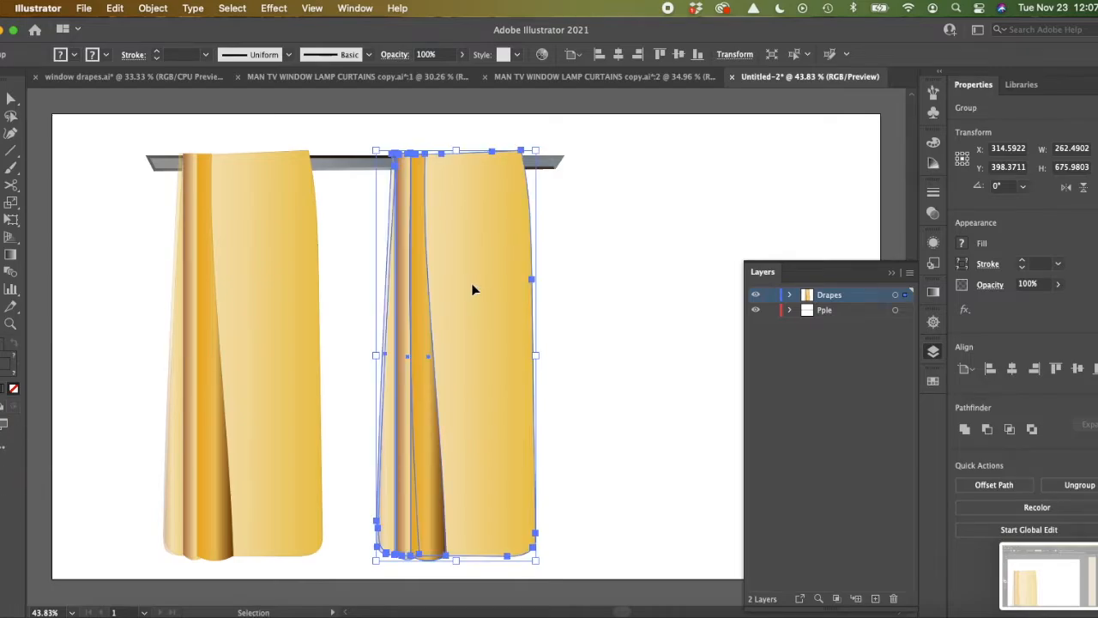
pyautogui.click(603, 302)
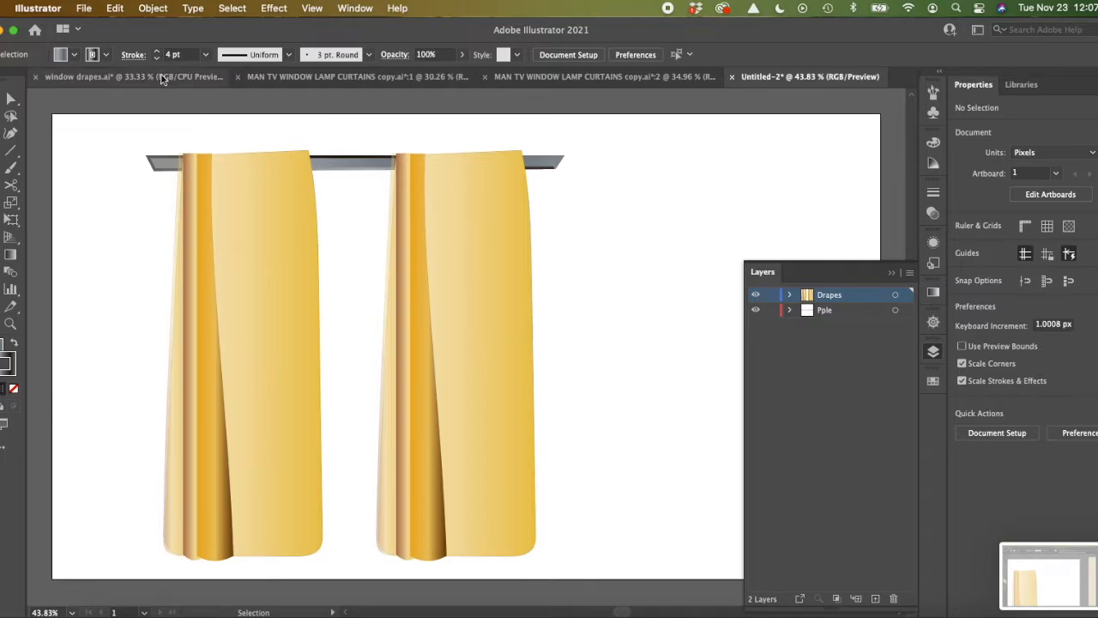
# Step: Reflect the right curtain copy across the vertical axis so it mirrors the left one
pyautogui.click(436, 277)
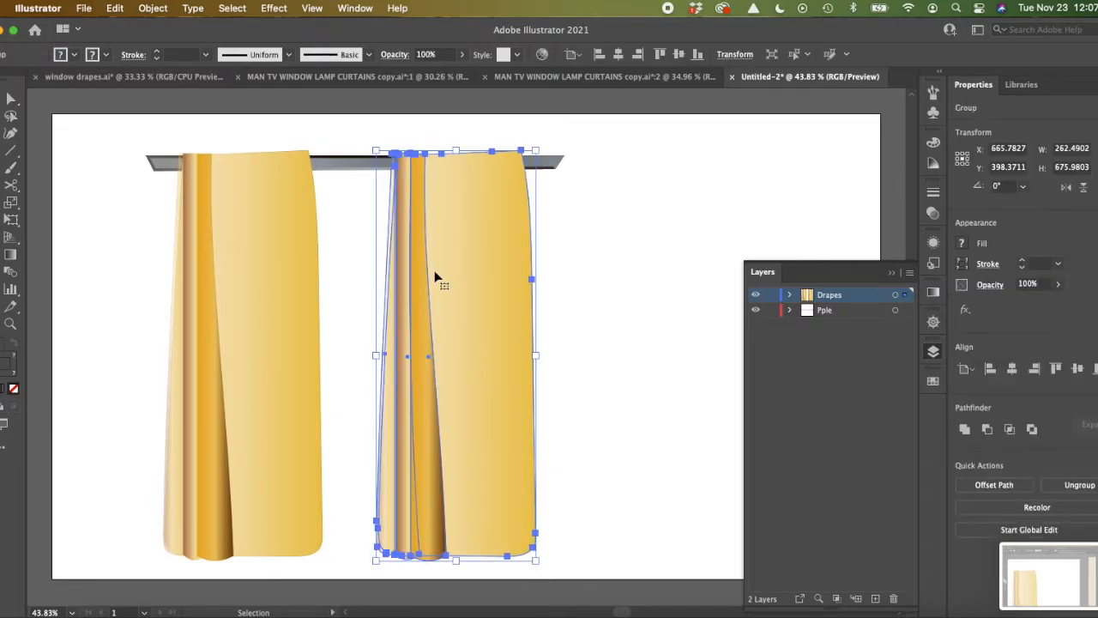
pyautogui.click(153, 8)
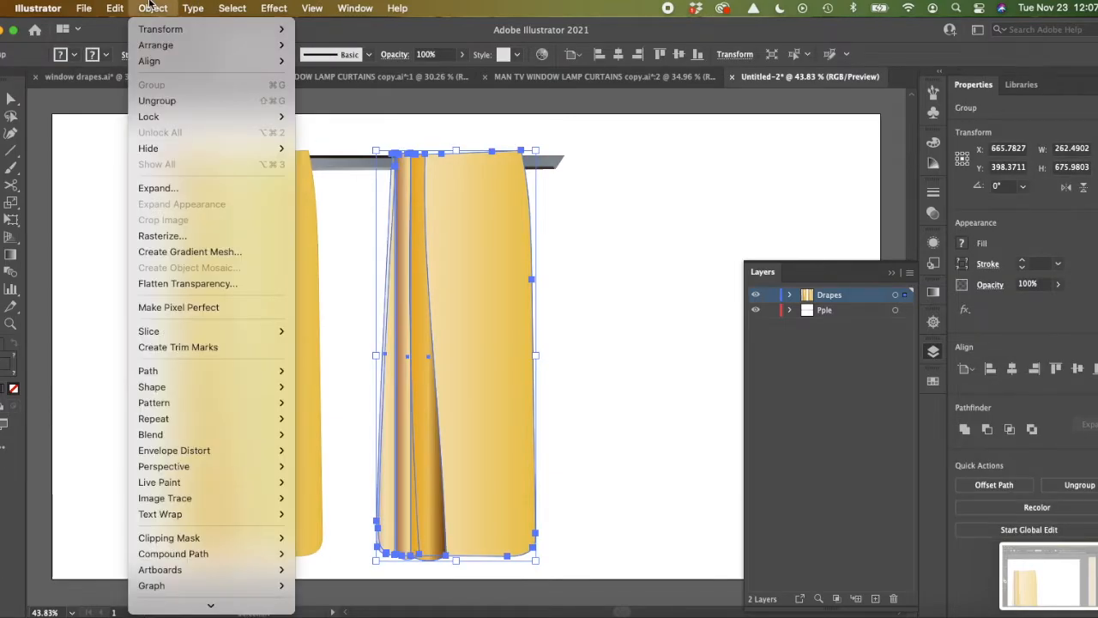
pyautogui.moveTo(160, 29)
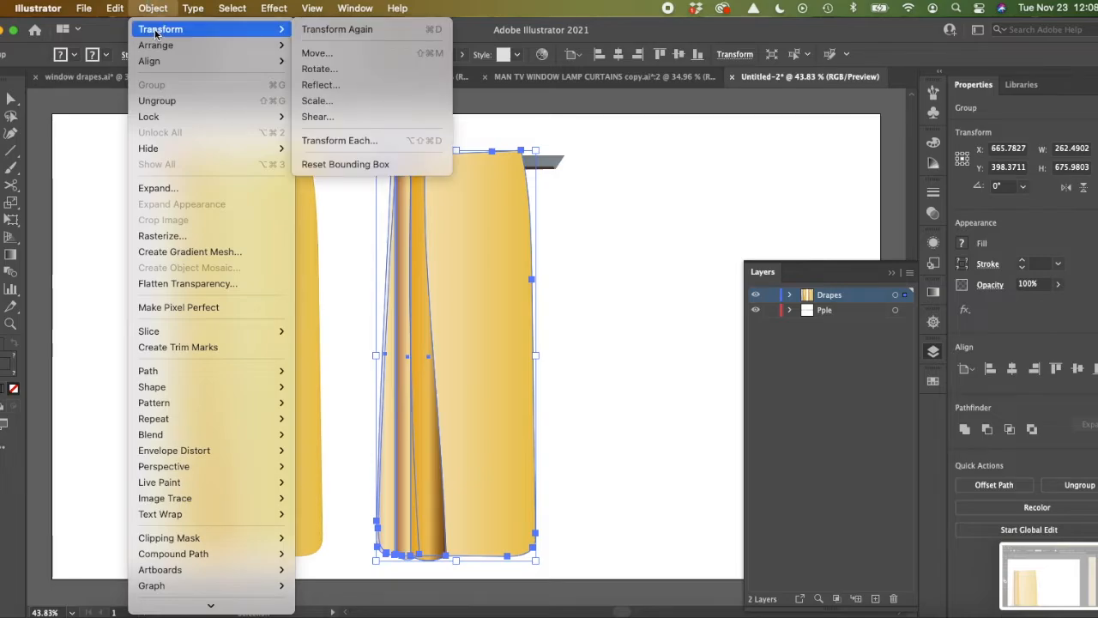
pyautogui.click(309, 84)
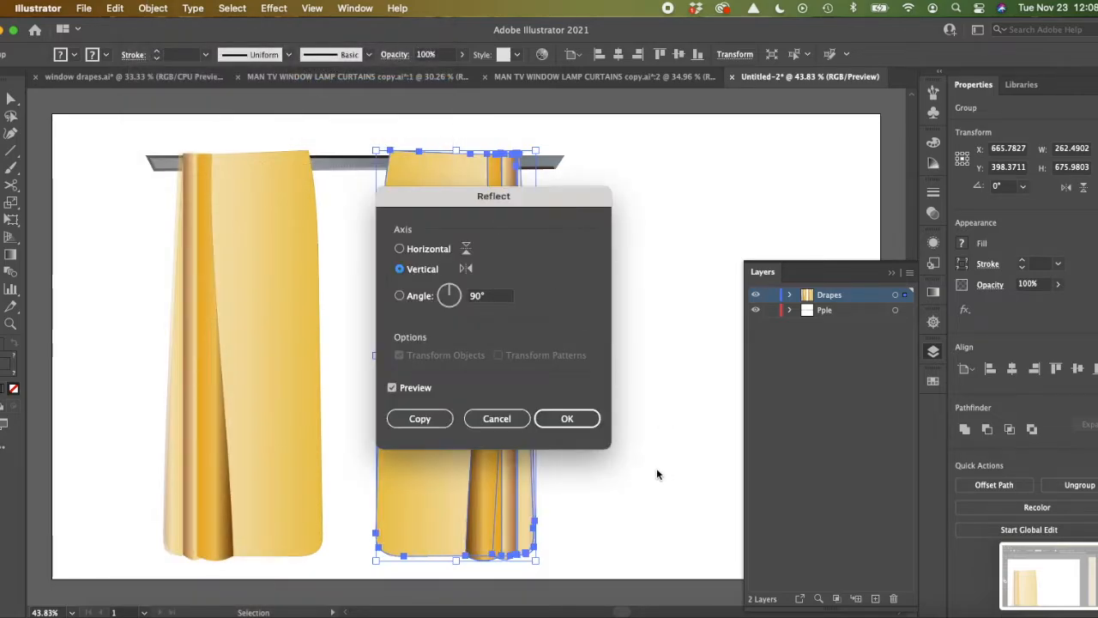
pyautogui.click(567, 419)
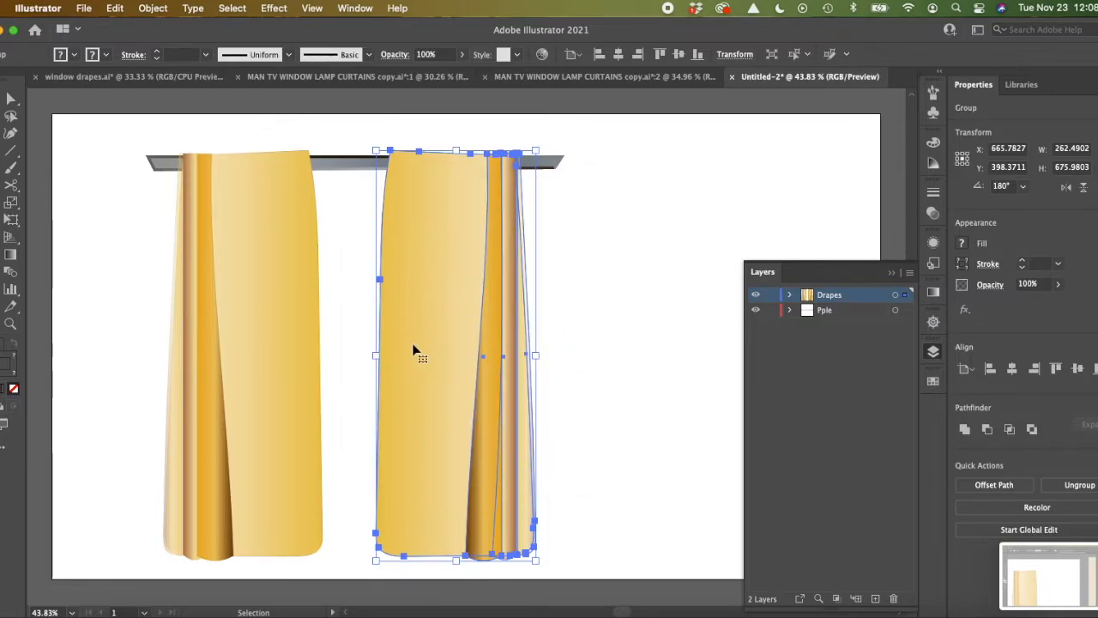
pyautogui.click(609, 396)
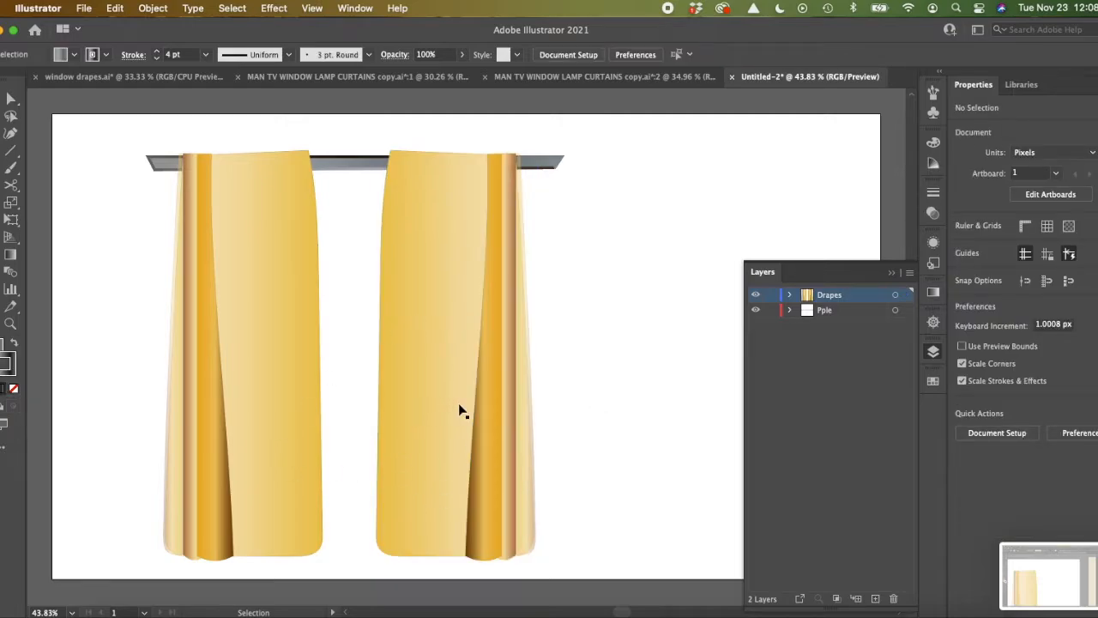
# Step: Nudge the right curtain's top inner corner and the wide fold strip's top corner slightly left to vary its shape
pyautogui.click(452, 295)
pyautogui.click(11, 116)
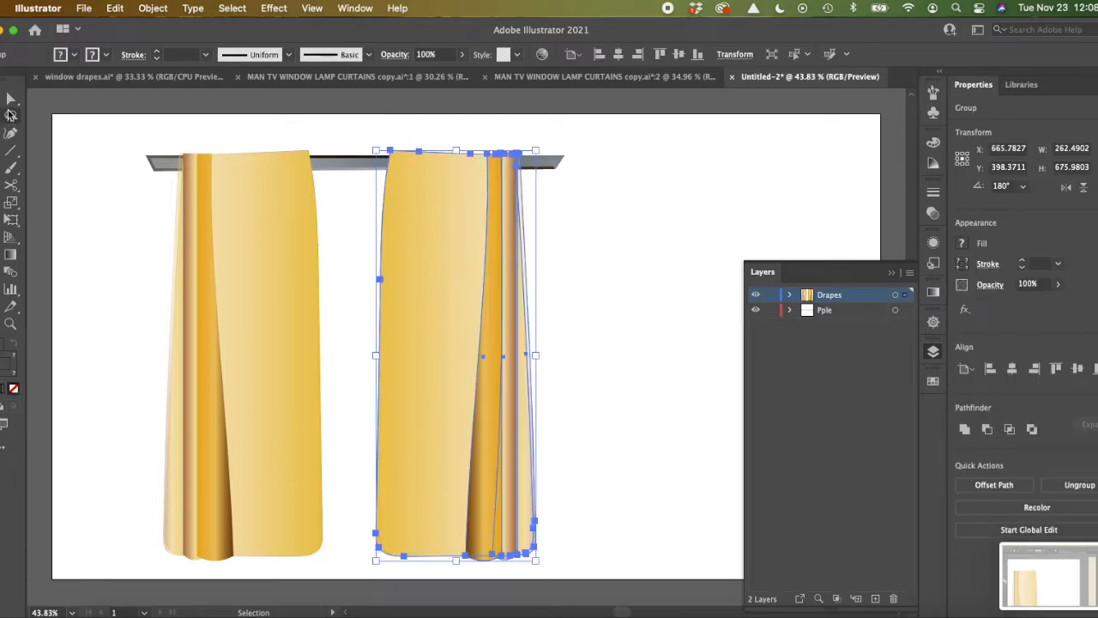
pyautogui.click(12, 100)
pyautogui.click(390, 151)
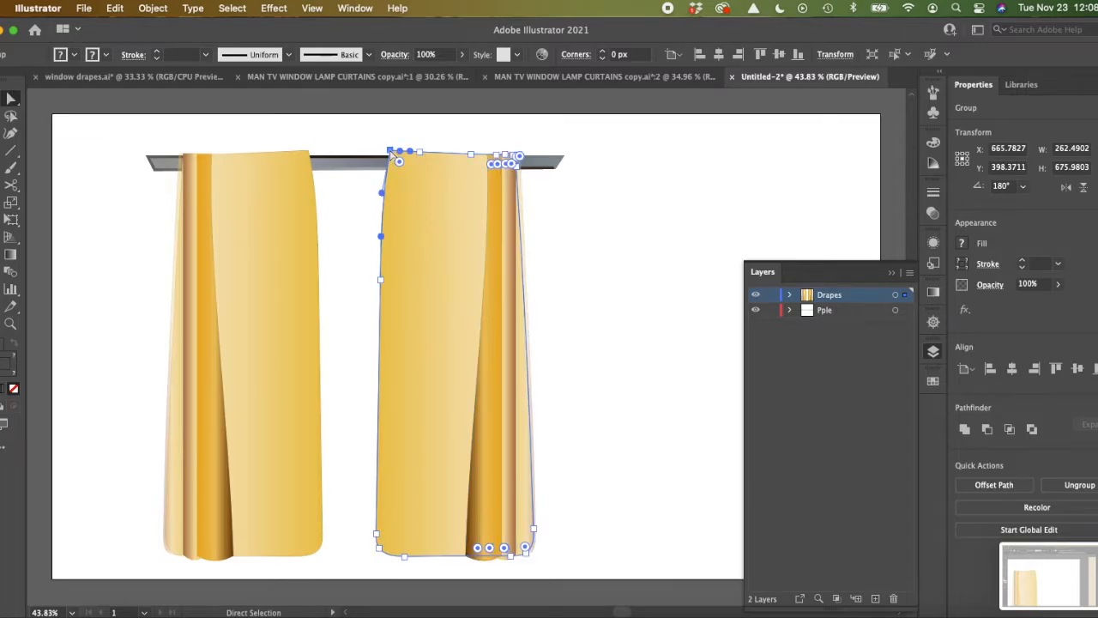
pyautogui.moveTo(391, 152)
pyautogui.mouseDown()
pyautogui.moveTo(381, 170)
pyautogui.moveTo(387, 152)
pyautogui.mouseUp()
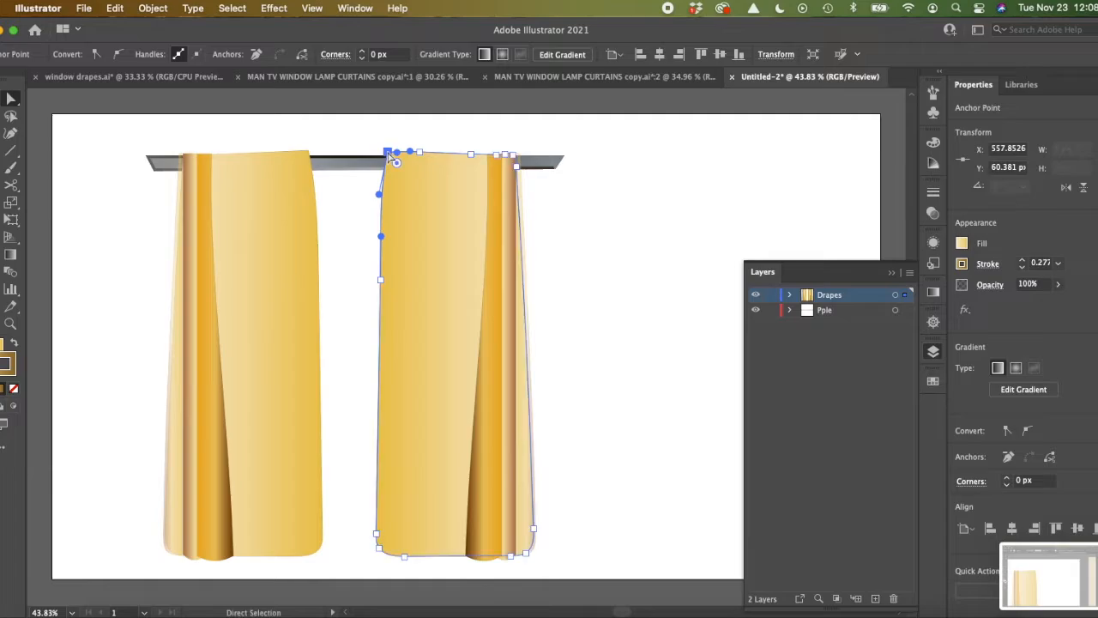
pyautogui.click(487, 155)
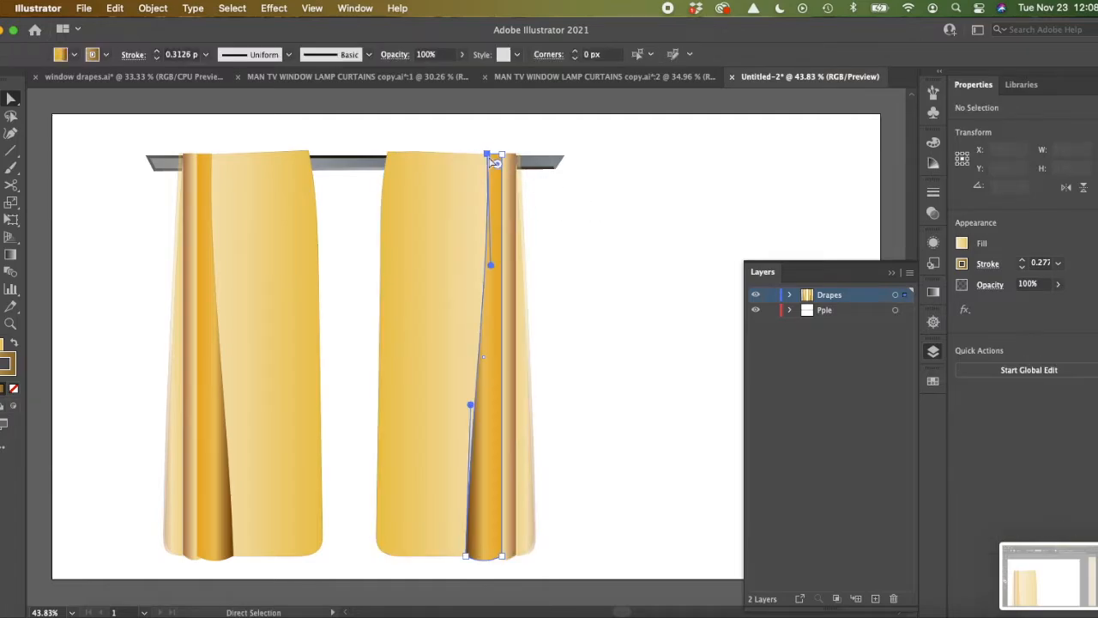
pyautogui.moveTo(487, 154); pyautogui.dragTo(482, 153)
pyautogui.click(578, 287)
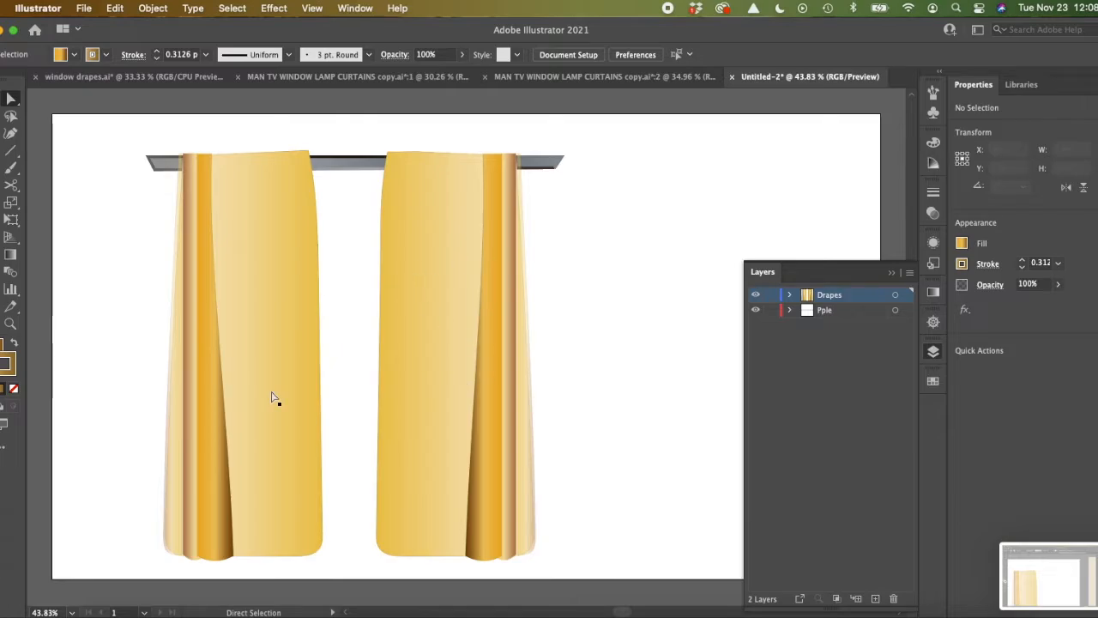
# Step: Fill the right curtain's wide fold strip with the lighter gold gradient swatch
pyautogui.click(483, 420)
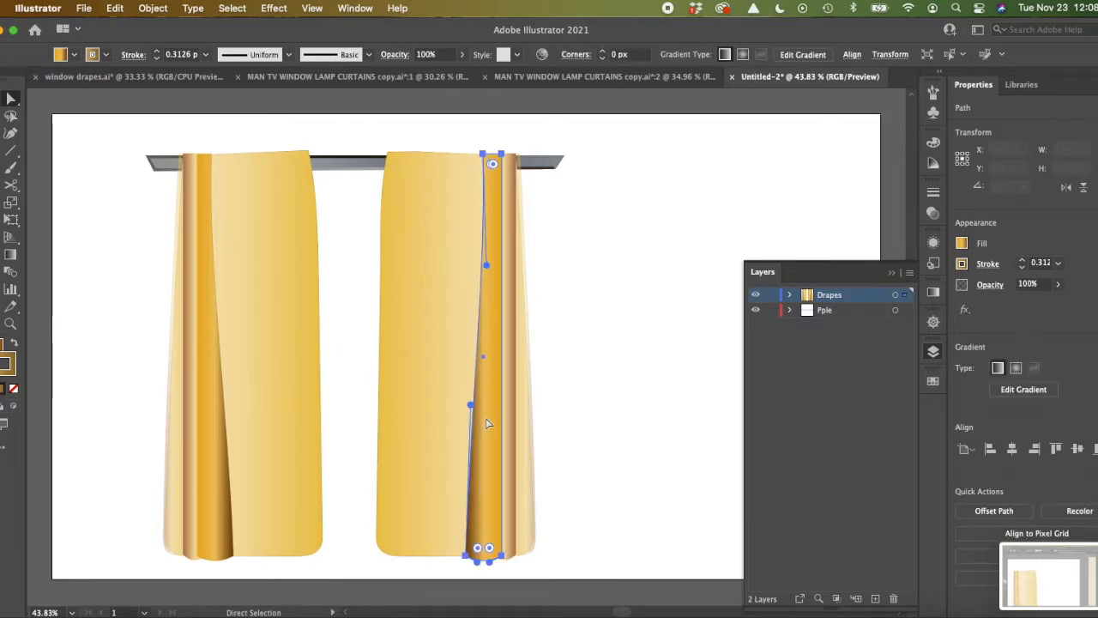
pyautogui.click(961, 244)
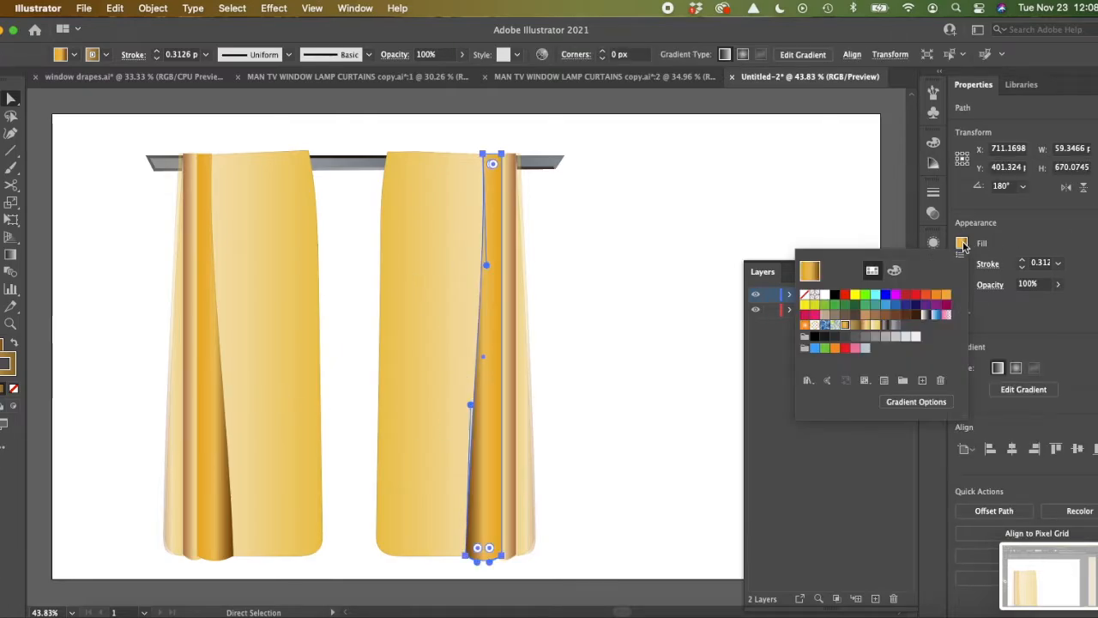
pyautogui.click(873, 326)
pyautogui.click(686, 275)
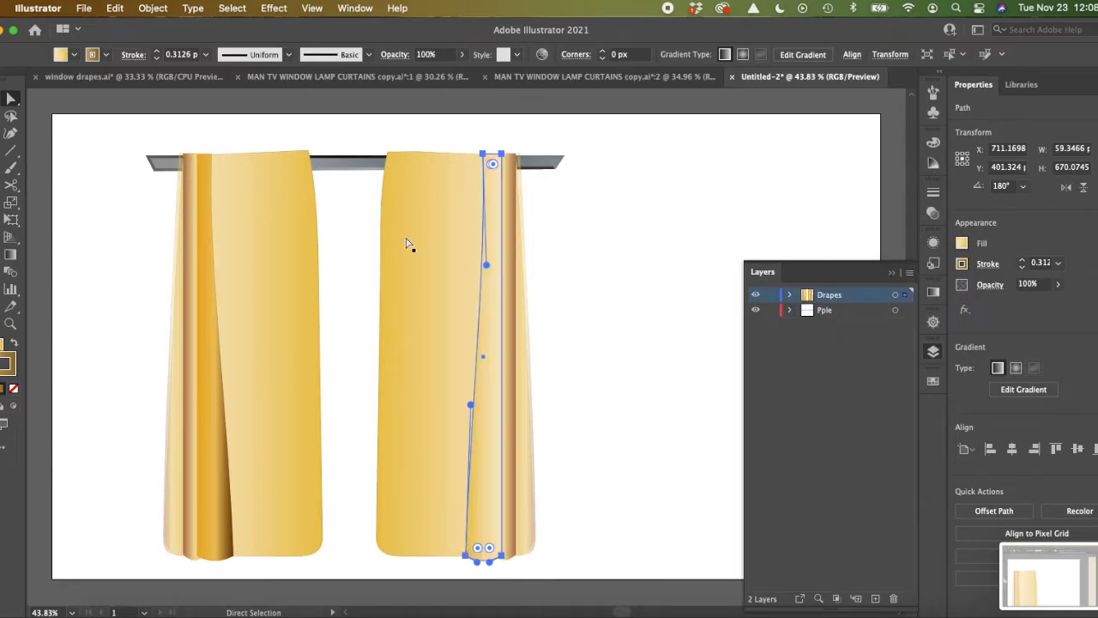
pyautogui.click(596, 307)
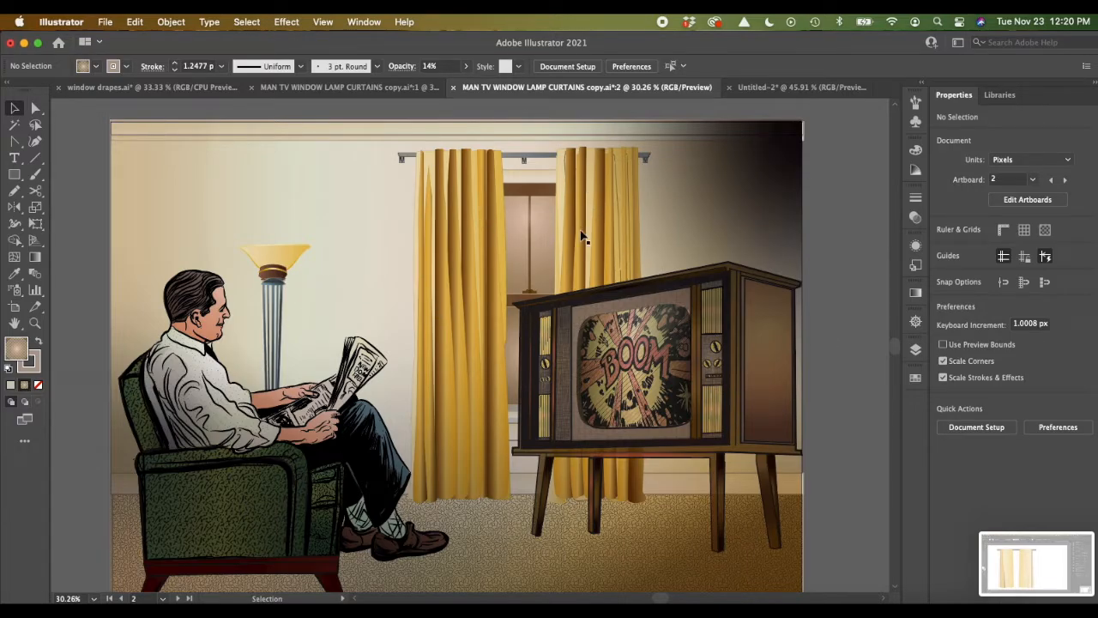
# Step: Hide the two atmosphere layers at the top of the living room illustration's layer stack
pyautogui.hscroll(2, 581, 236)
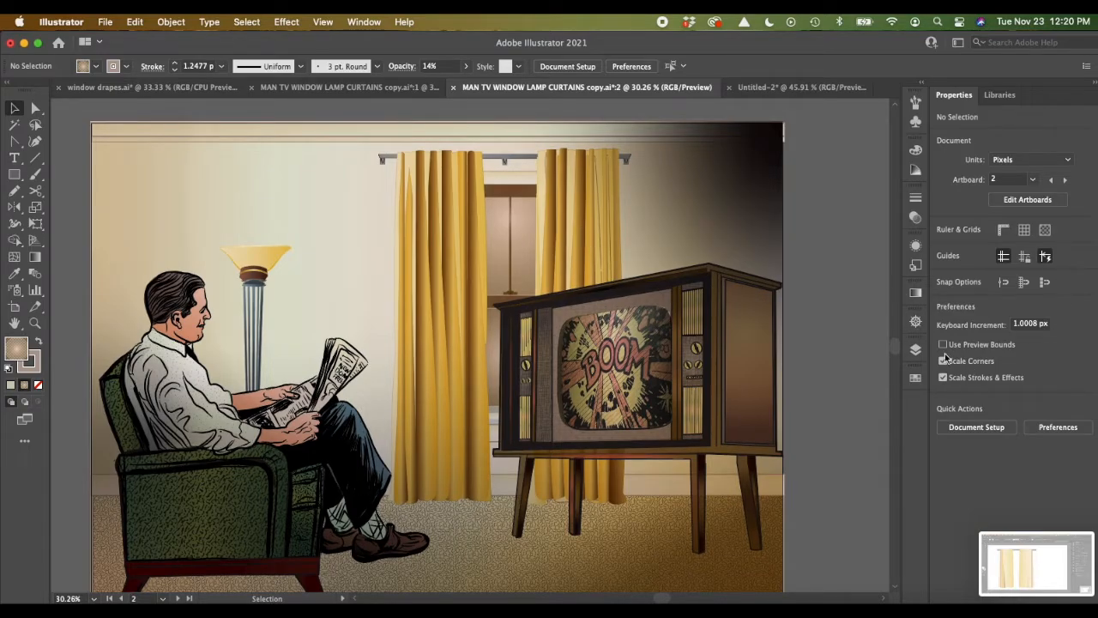
pyautogui.click(917, 351)
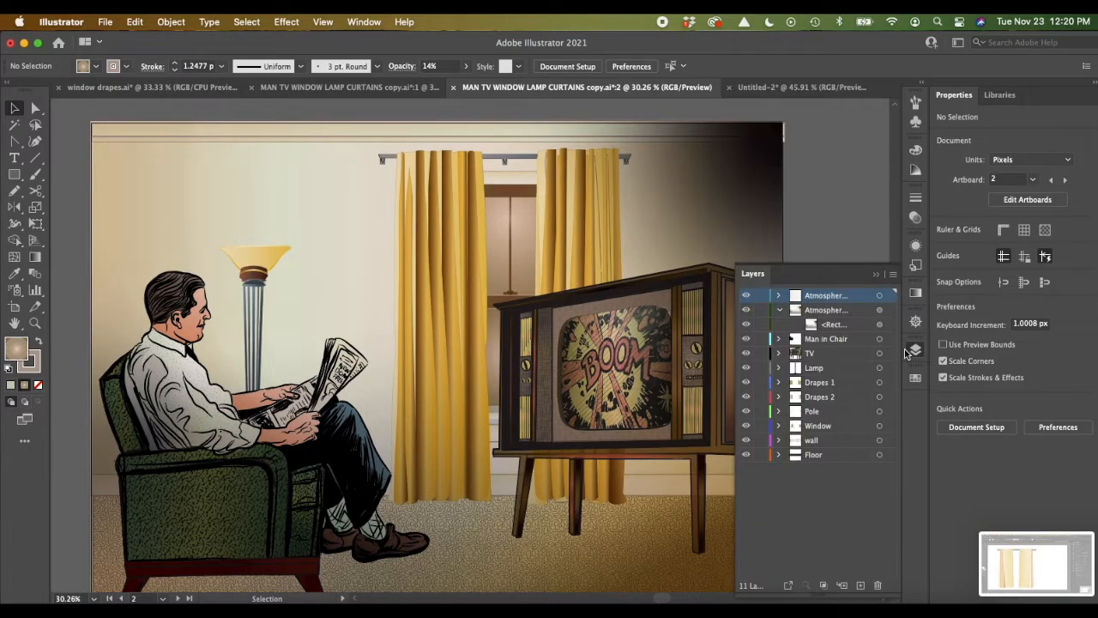
pyautogui.click(745, 310)
pyautogui.click(744, 296)
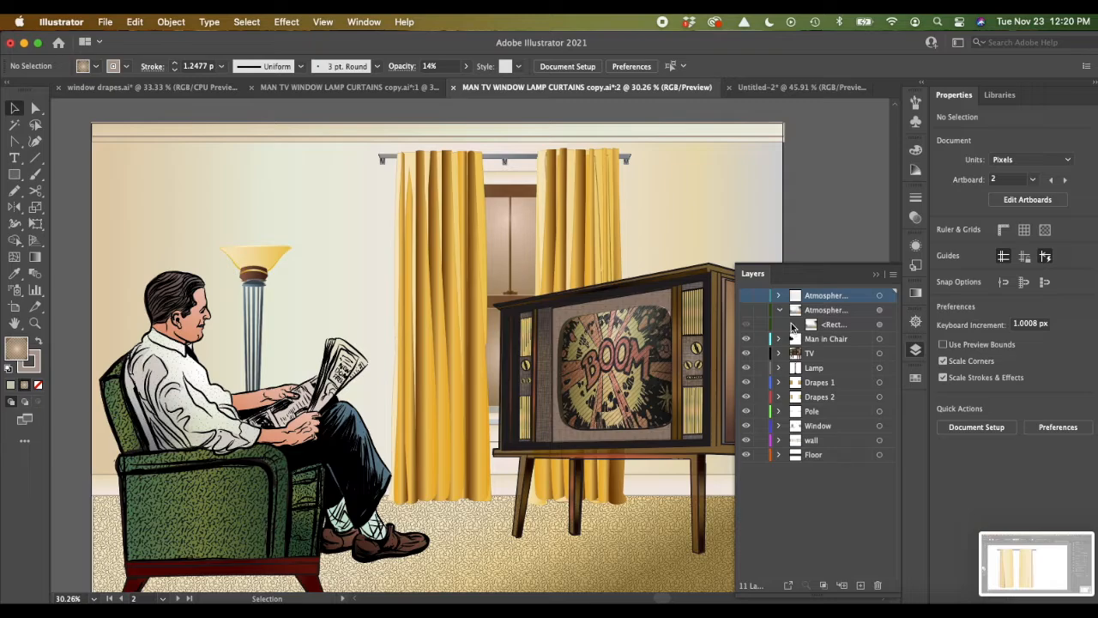
pyautogui.scroll(-3, 525, 371)
pyautogui.hscroll(5, 524, 371)
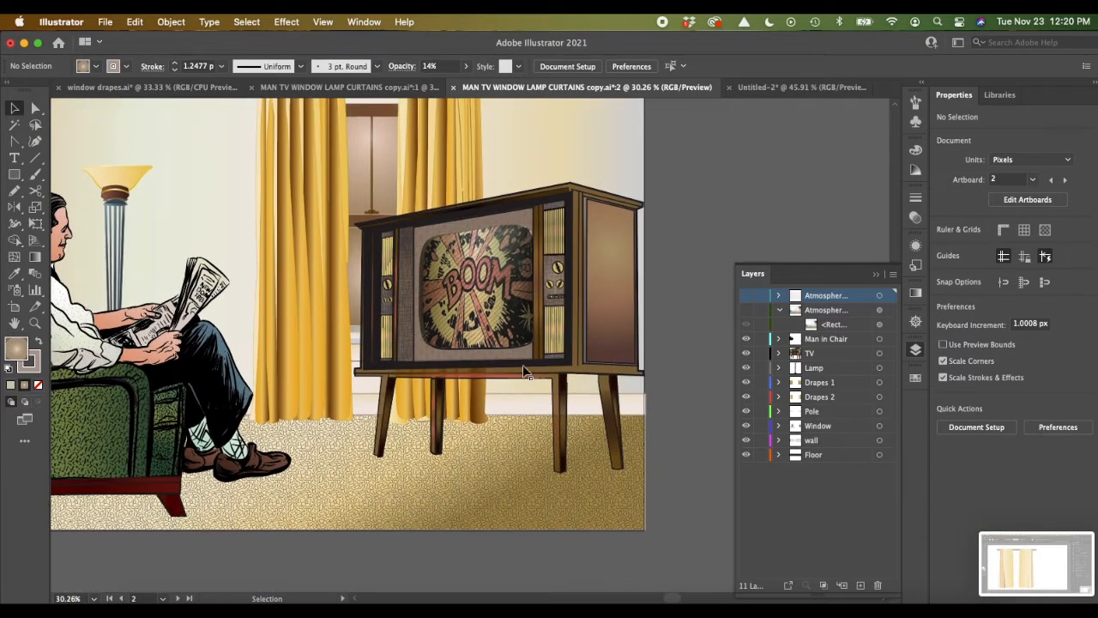
# Step: Examine the living room illustration with the atmosphere layers hidden, from the man in the chair to the drapes and television
pyautogui.hscroll(-3, 524, 371)
pyautogui.scroll(1, 524, 370)
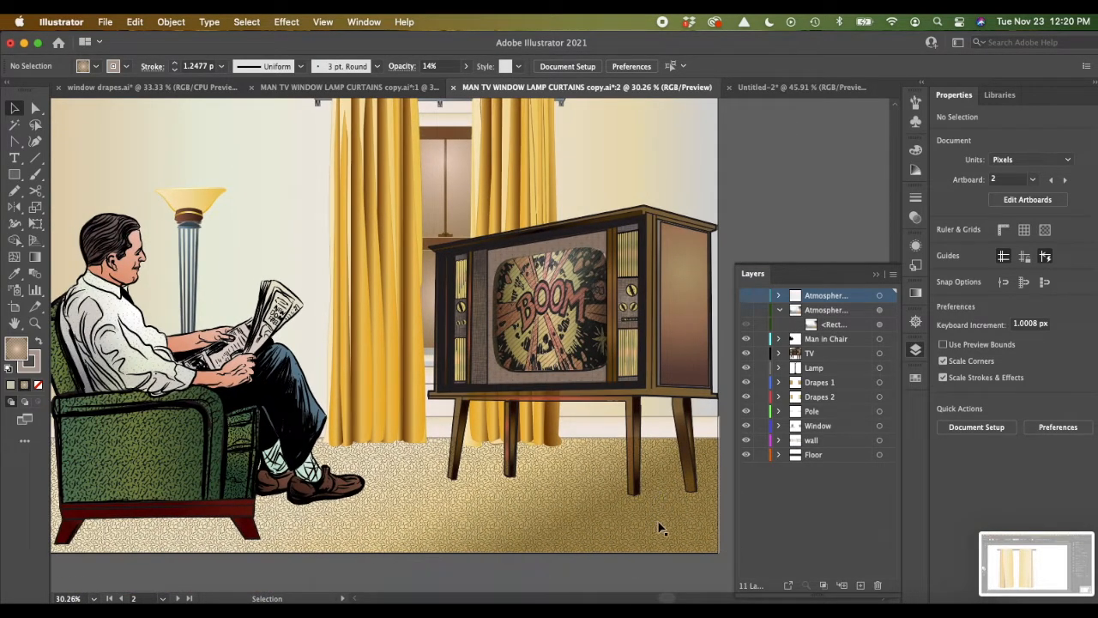
pyautogui.scroll(3, 380, 505)
pyautogui.hscroll(-1, 380, 505)
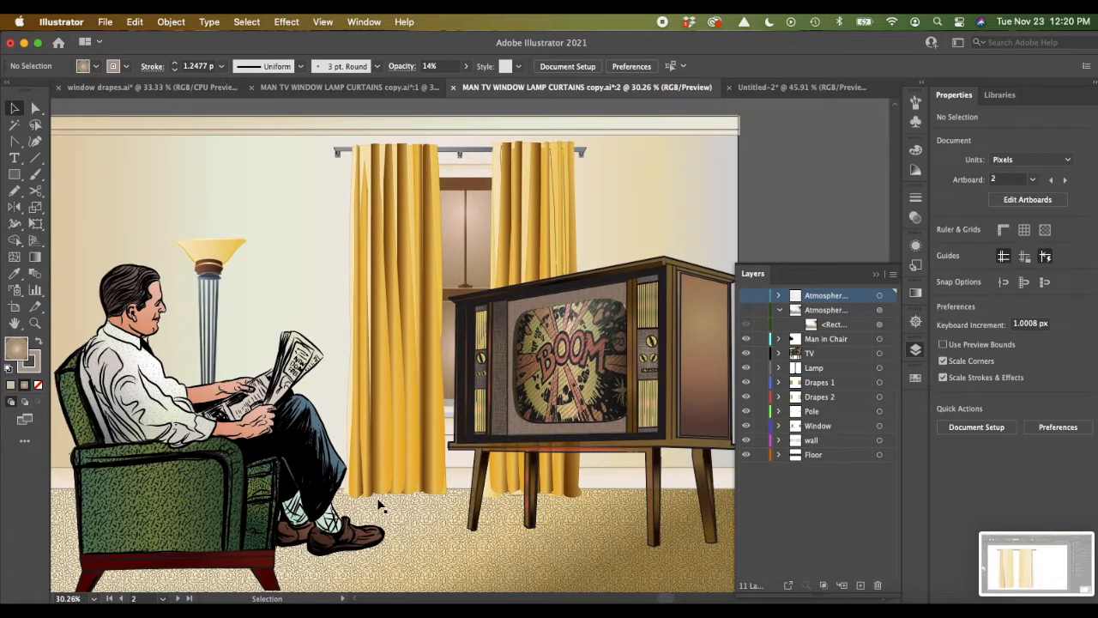
pyautogui.hscroll(-2, 380, 505)
pyautogui.hscroll(1, 380, 505)
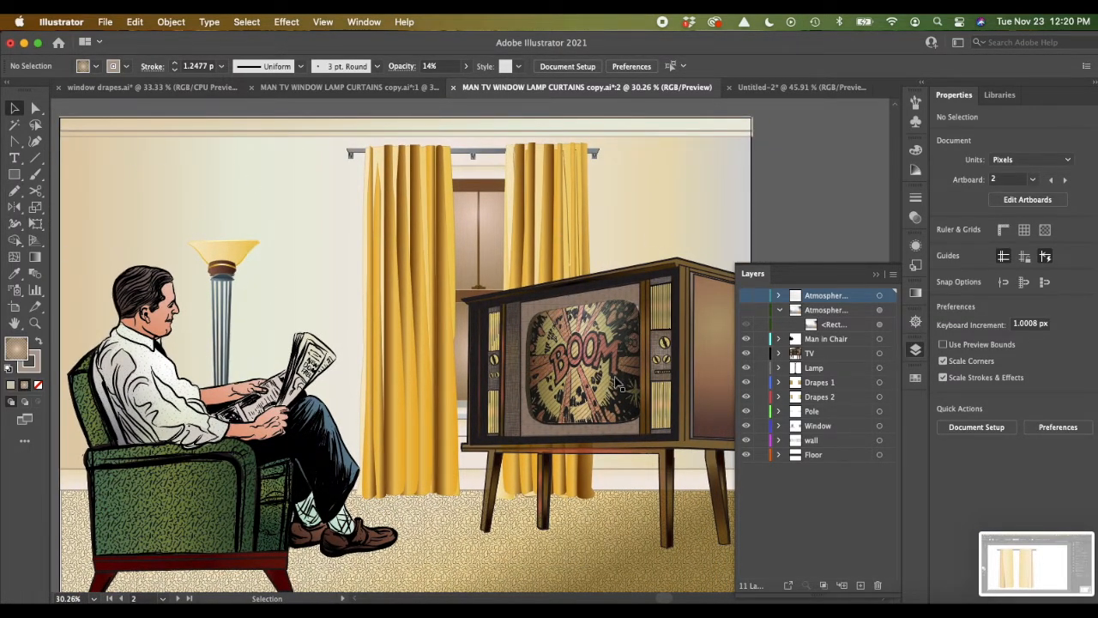
pyautogui.scroll(1, 448, 287)
pyautogui.hscroll(1, 448, 287)
pyautogui.scroll(-1, 448, 286)
pyautogui.hscroll(-1, 448, 285)
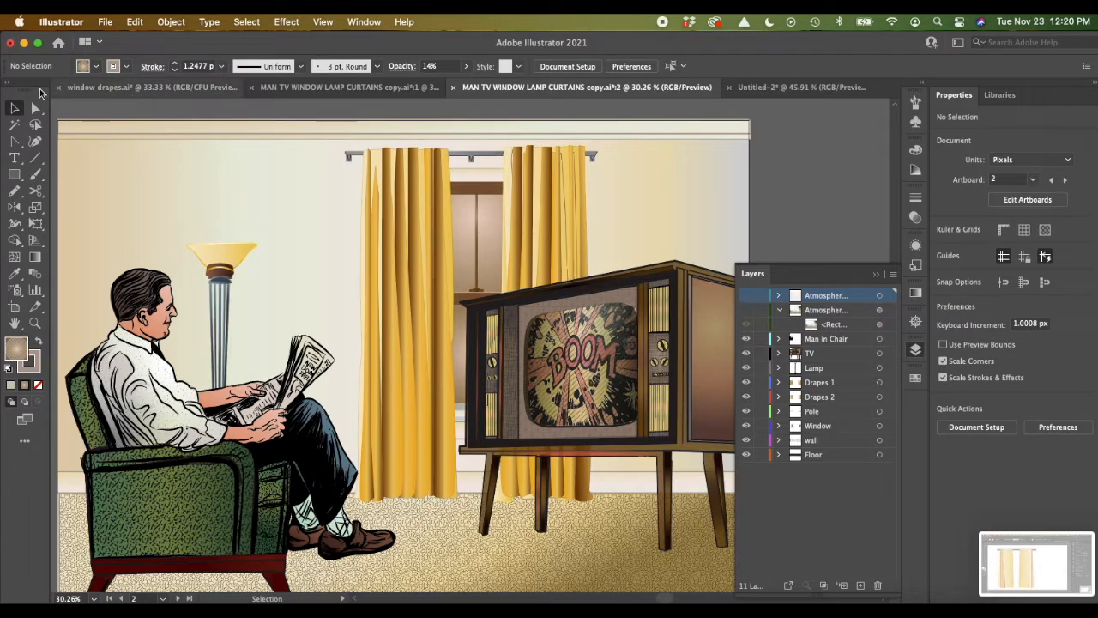
# Step: Add a new layer at the top of the layer stack and name it test
pyautogui.click(13, 176)
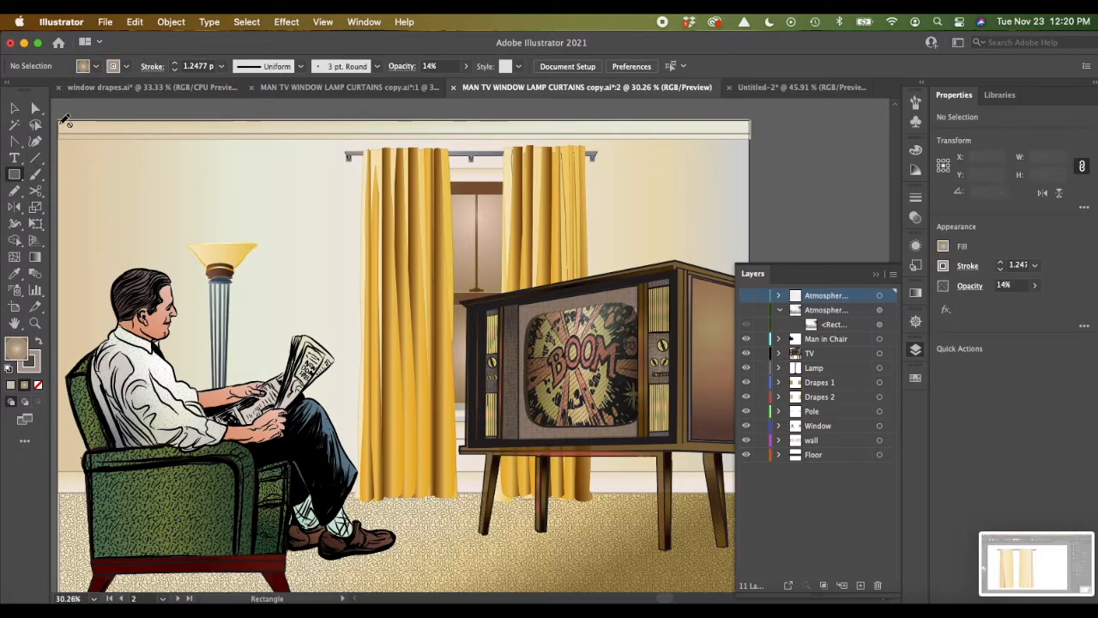
pyautogui.press('v')
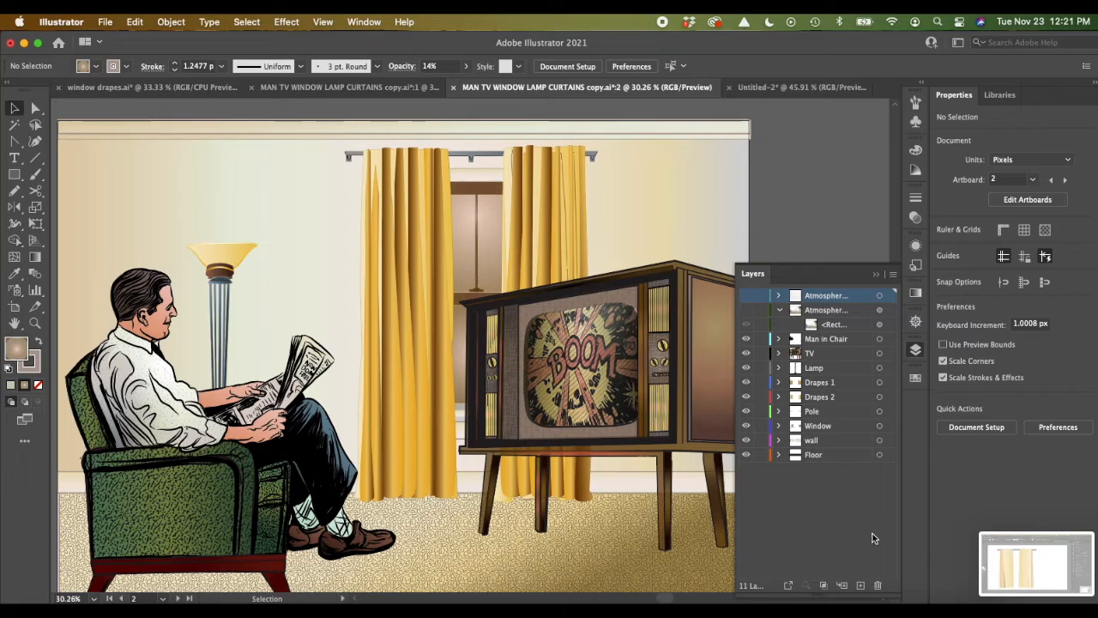
pyautogui.click(860, 585)
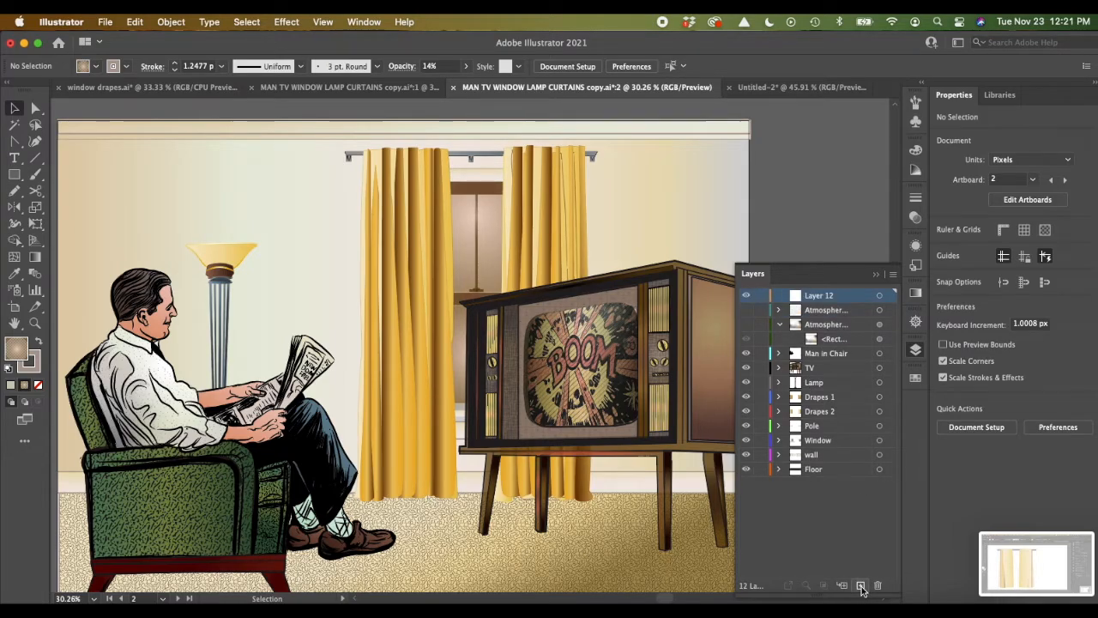
pyautogui.click(745, 312)
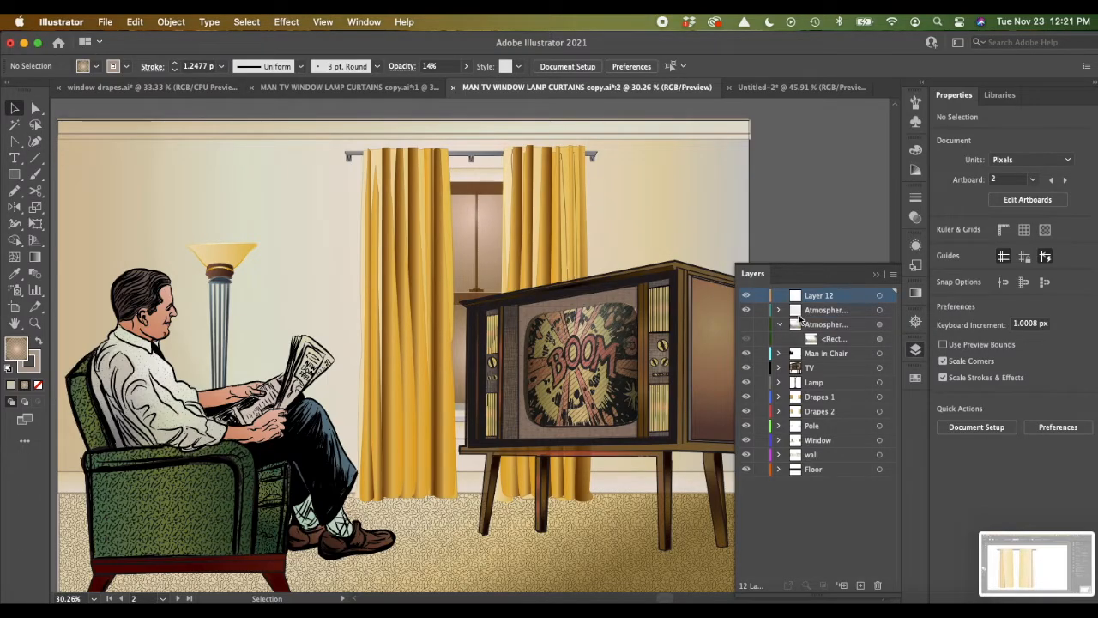
pyautogui.click(747, 309)
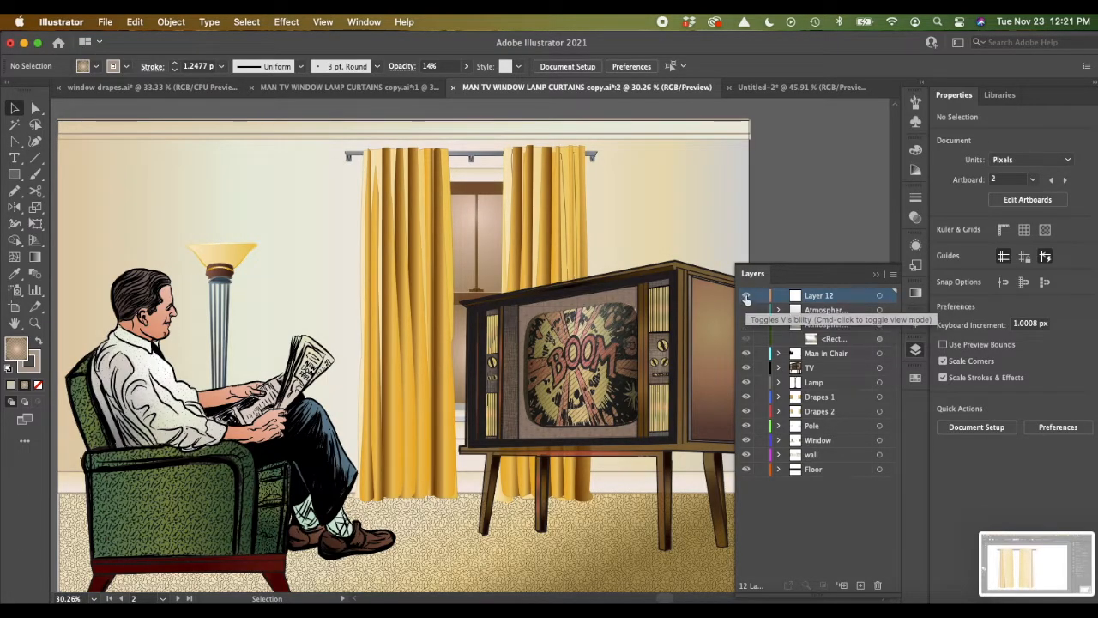
pyautogui.hscroll(1, 570, 225)
pyautogui.hscroll(-3, 563, 183)
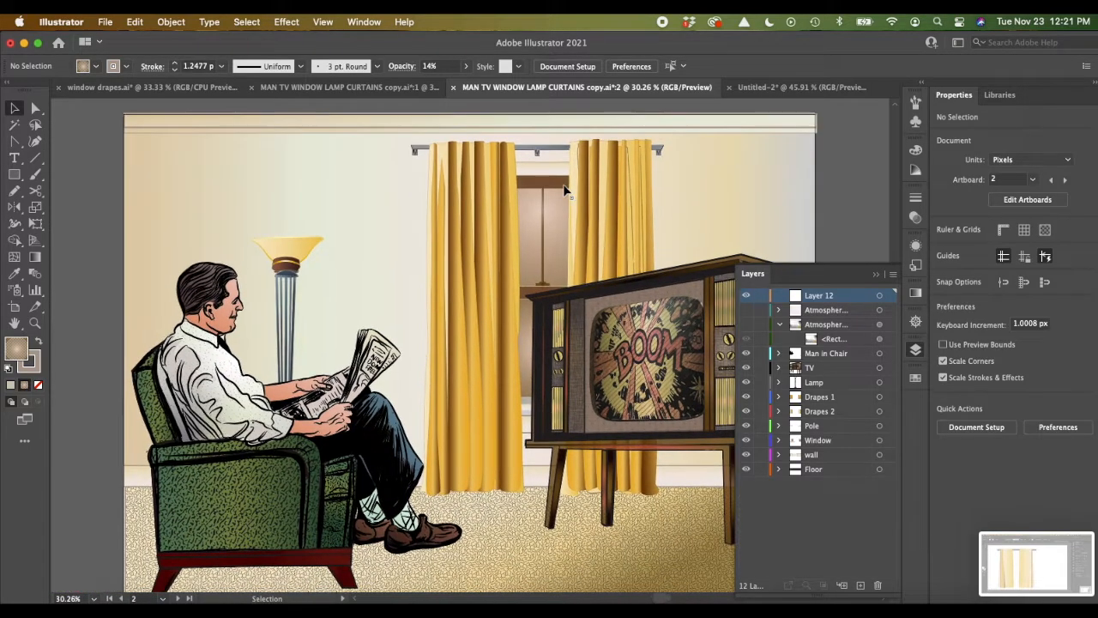
pyautogui.doubleClick(826, 298)
pyautogui.write('l')
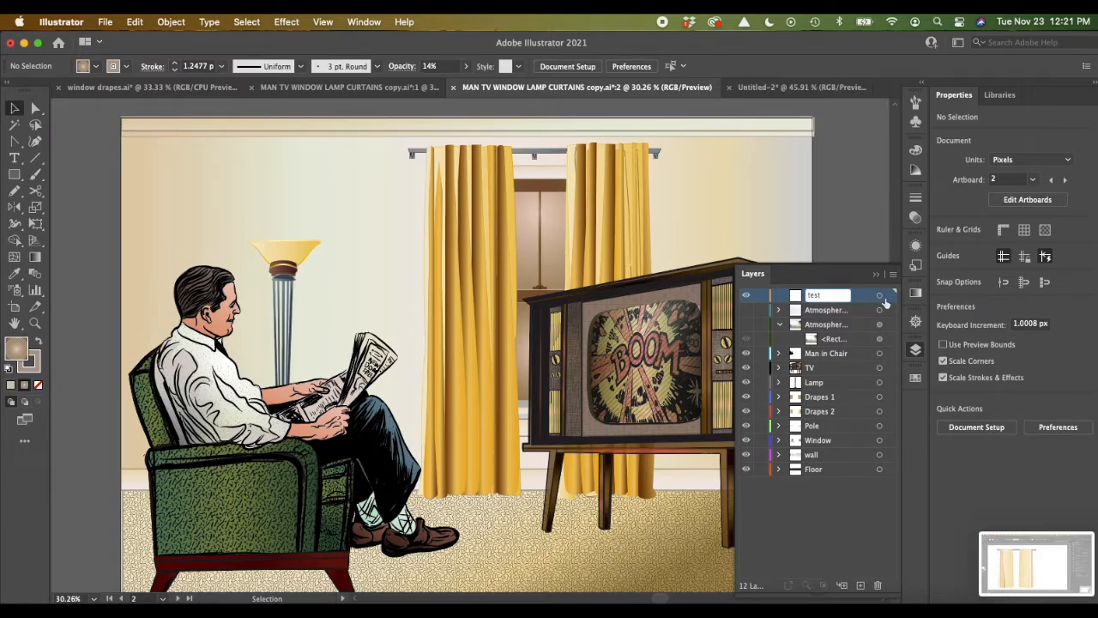
pyautogui.press('Return')
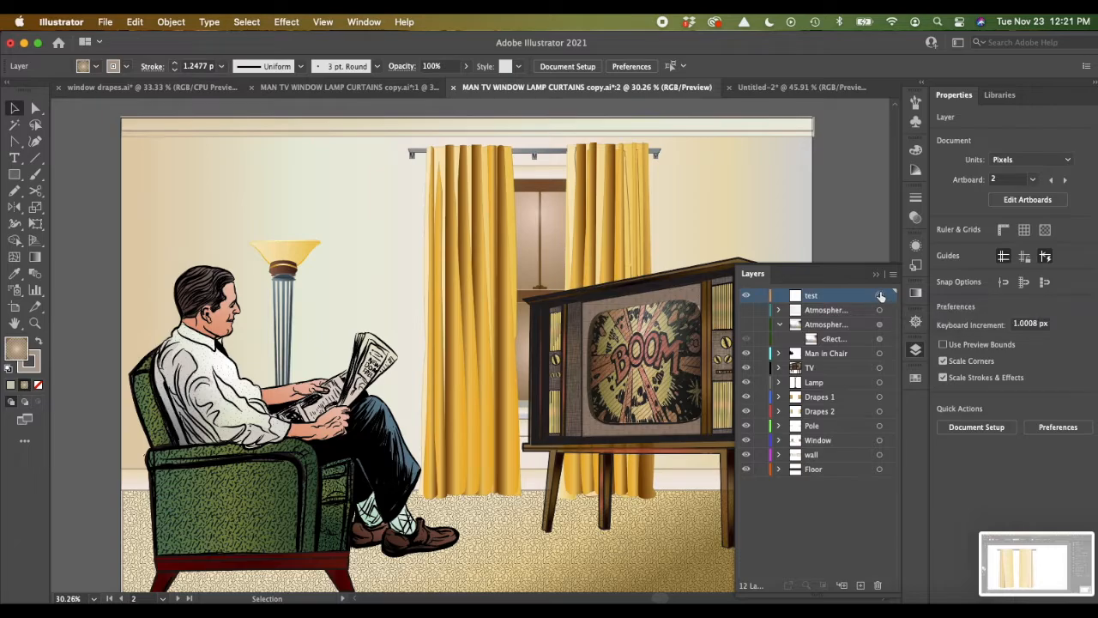
# Step: Draw a gradient-filled rectangle about 1733 by 1207 px over the artboard on the test layer
pyautogui.click(14, 174)
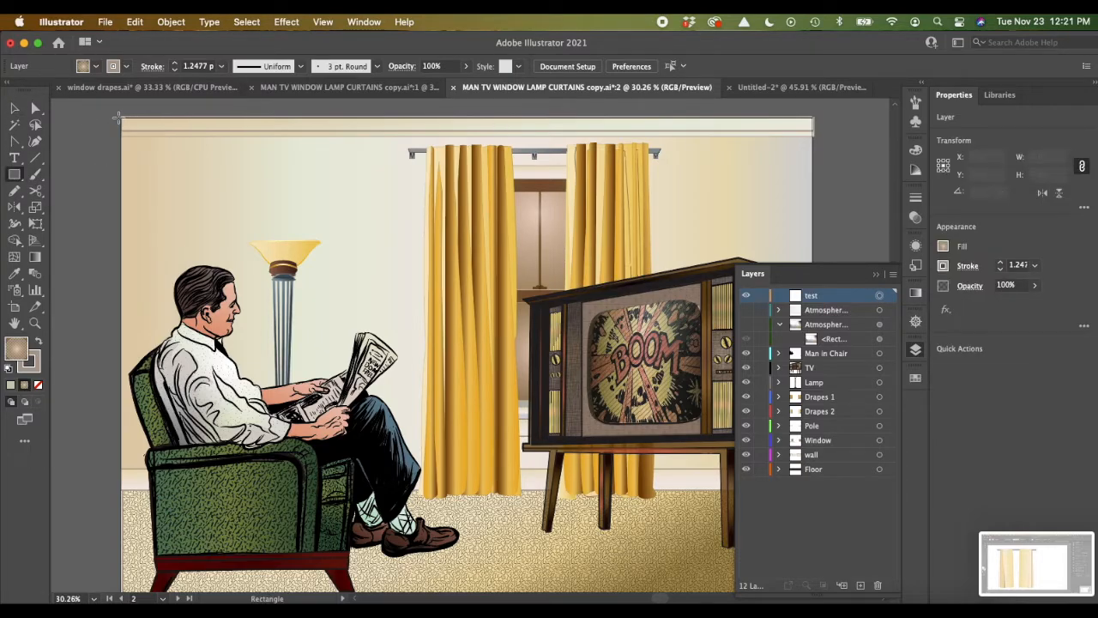
pyautogui.moveTo(118, 115); pyautogui.dragTo(353, 472)
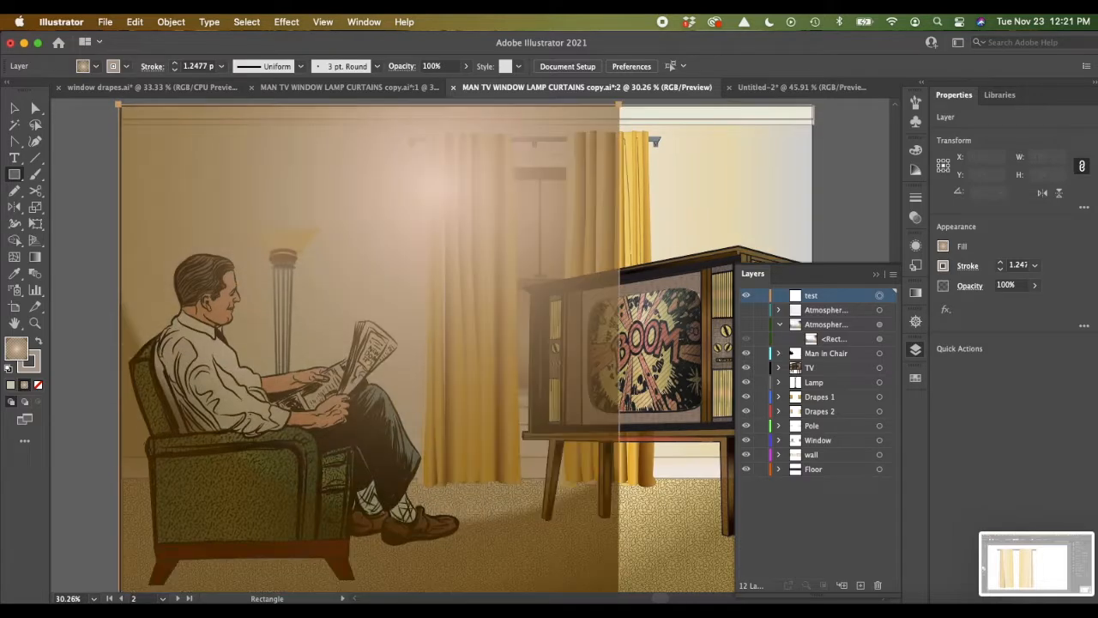
pyautogui.scroll(-3, 429, 344)
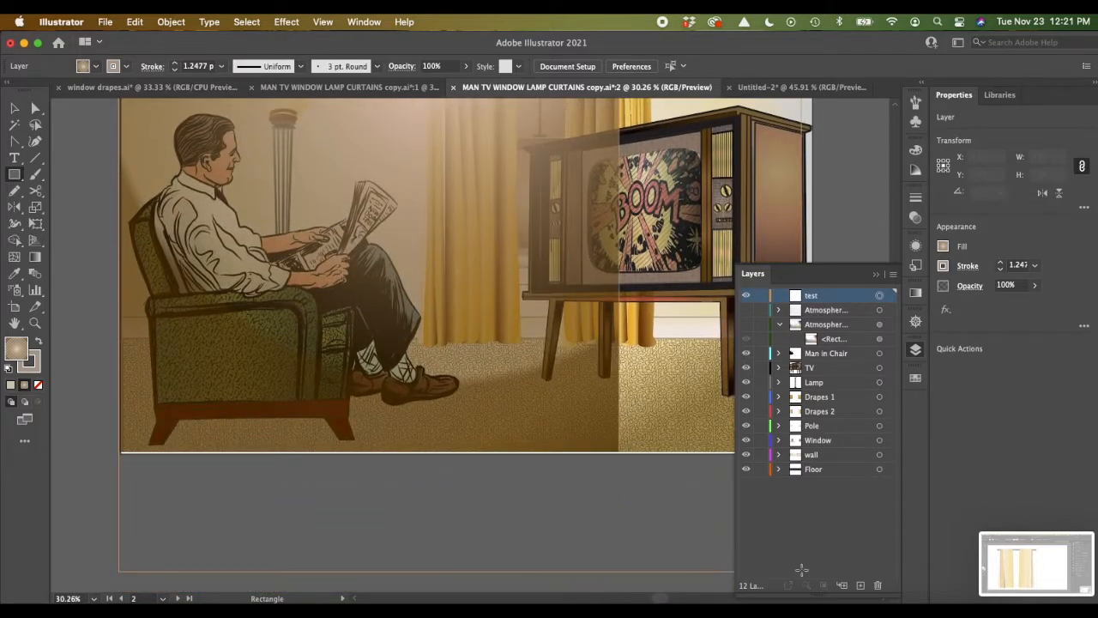
pyautogui.moveTo(802, 443); pyautogui.dragTo(811, 447)
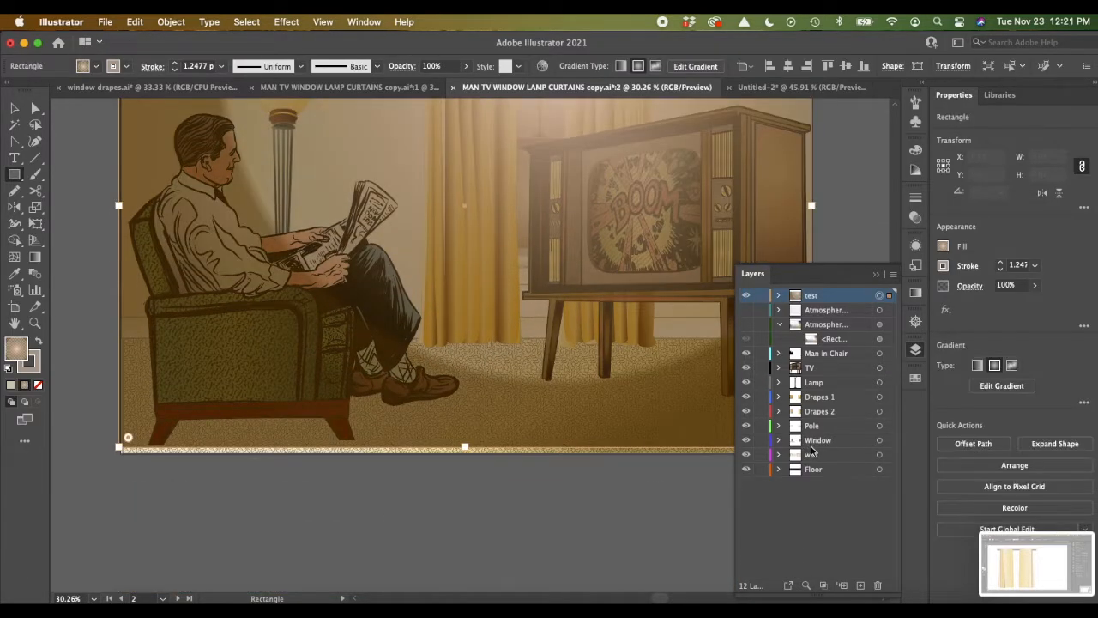
# Step: Stretch the rectangle's bottom edge down to the artboard's lower edge, making it about 1225 px tall
pyautogui.scroll(5, 520, 232)
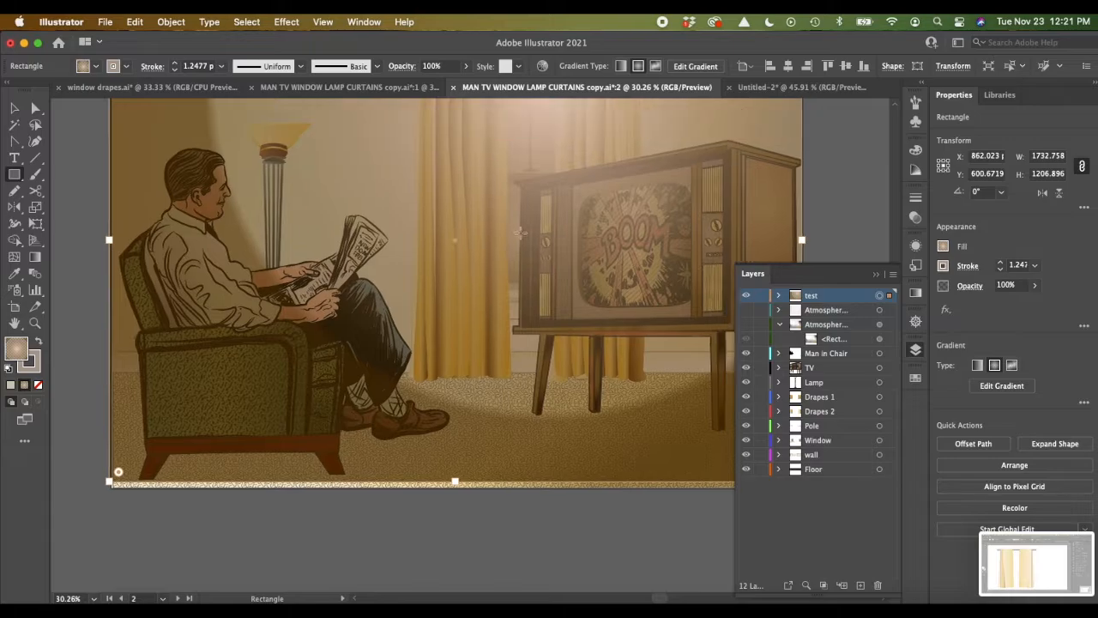
pyautogui.scroll(-2, 520, 232)
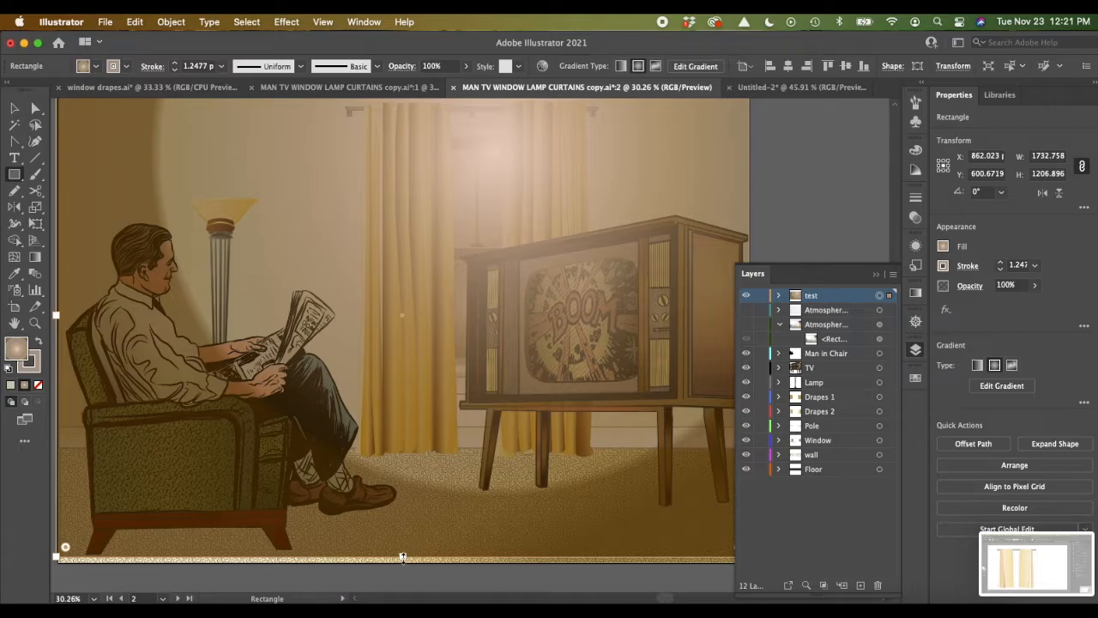
pyautogui.moveTo(403, 557); pyautogui.dragTo(403, 564)
pyautogui.hscroll(5, 404, 564)
pyautogui.scroll(2, 404, 564)
pyautogui.hscroll(-6, 404, 564)
pyautogui.scroll(-3, 404, 563)
pyautogui.hscroll(-1, 404, 564)
pyautogui.scroll(-1, 405, 564)
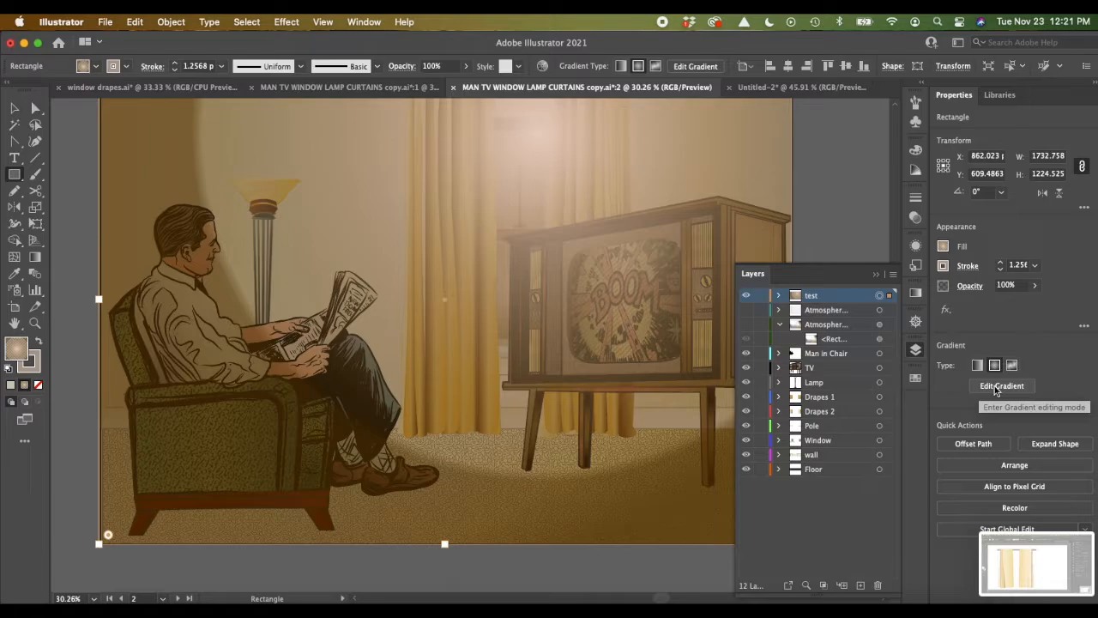
pyautogui.scroll(3, 515, 175)
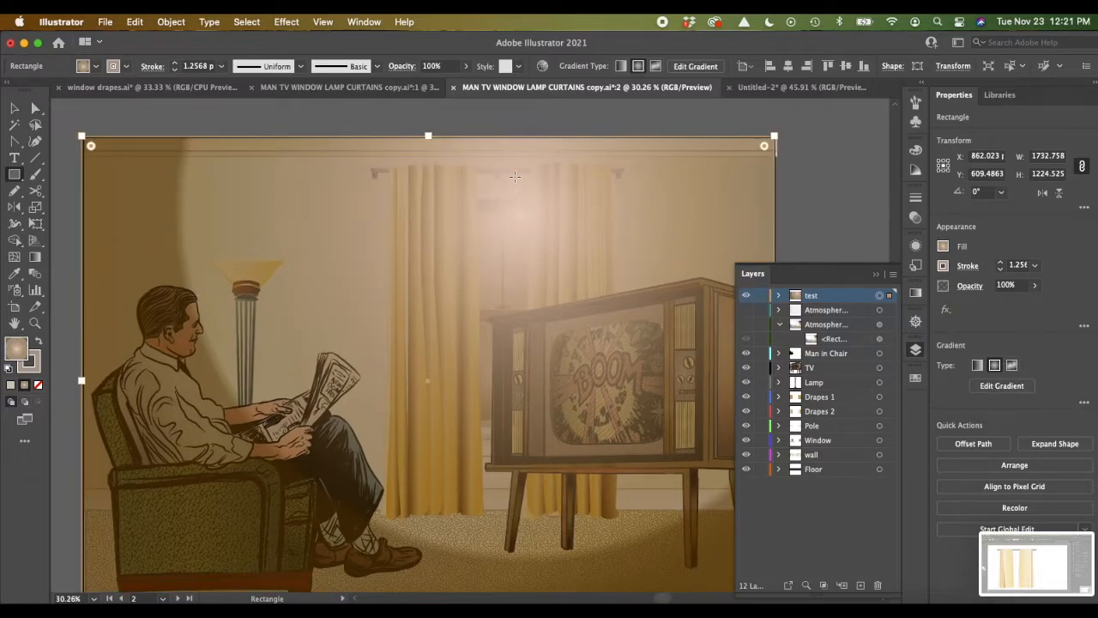
pyautogui.moveTo(515, 235); pyautogui.dragTo(422, 318)
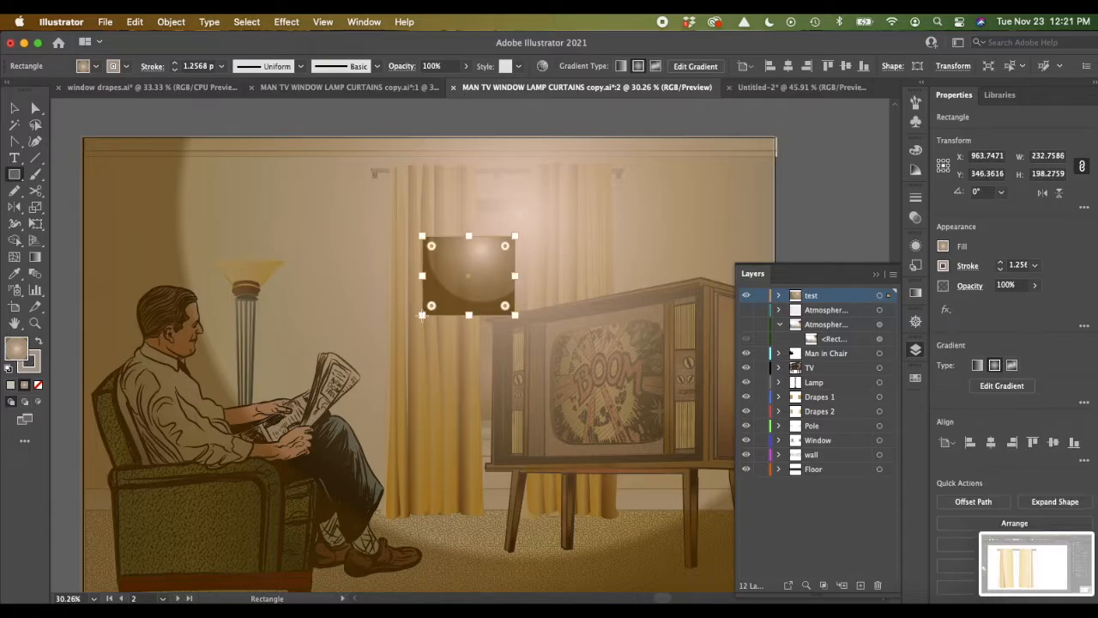
pyautogui.press('Delete')
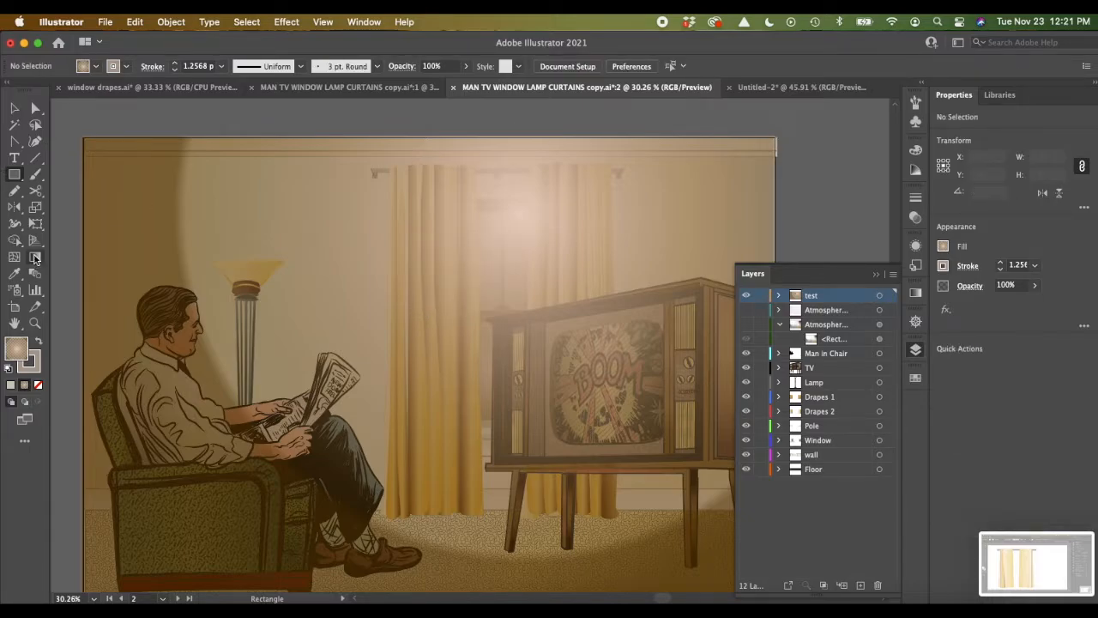
# Step: Redirect the rectangle's radial gradient so it radiates from the upper window area to the seated man's knees
pyautogui.click(36, 257)
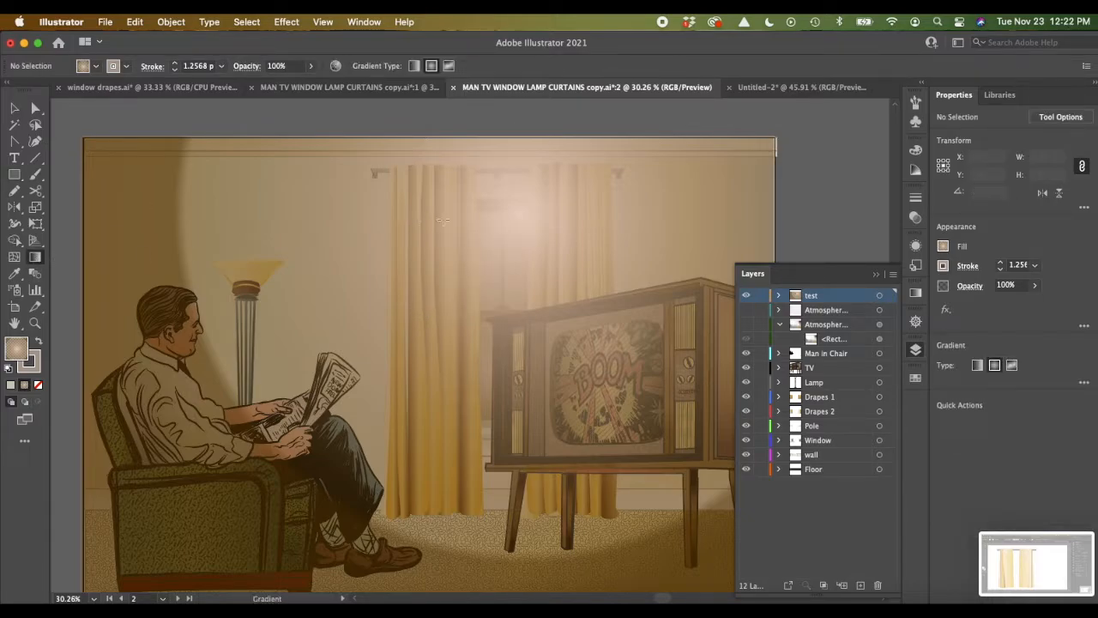
pyautogui.moveTo(512, 210); pyautogui.dragTo(406, 343)
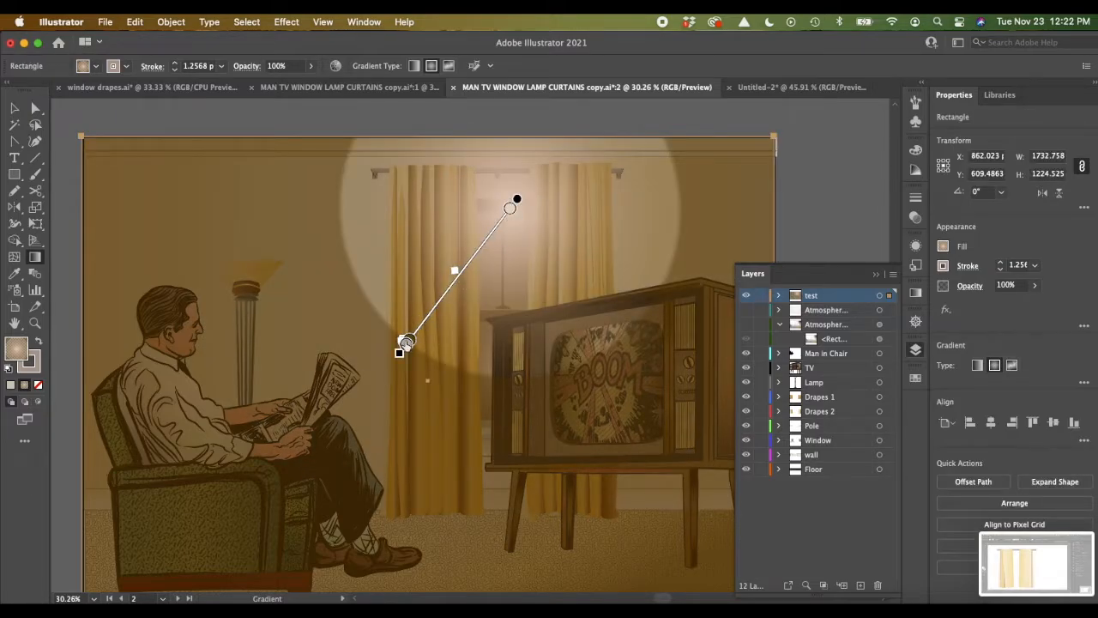
pyautogui.moveTo(398, 351); pyautogui.dragTo(310, 444)
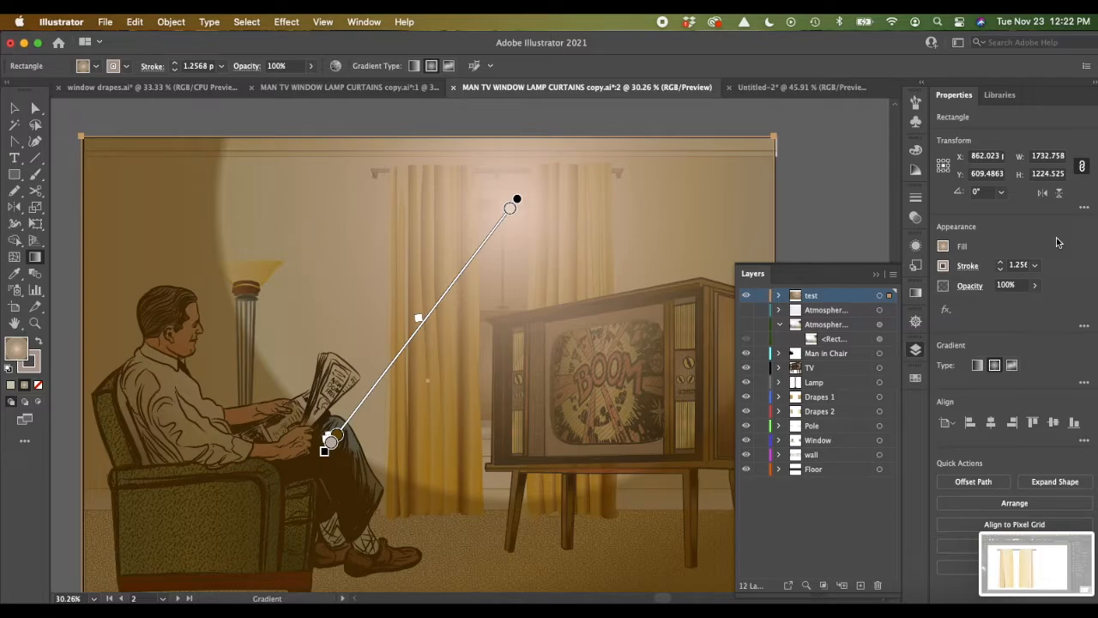
# Step: Set the gradient rectangle's blending mode to Multiply and its opacity to 61%
pyautogui.click(968, 287)
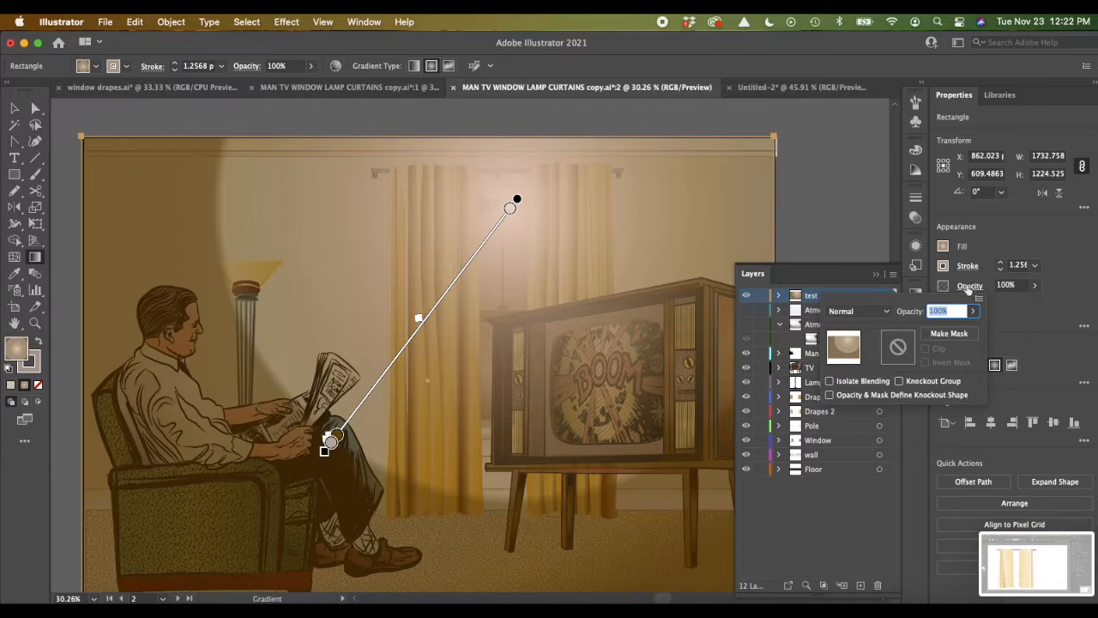
pyautogui.click(887, 314)
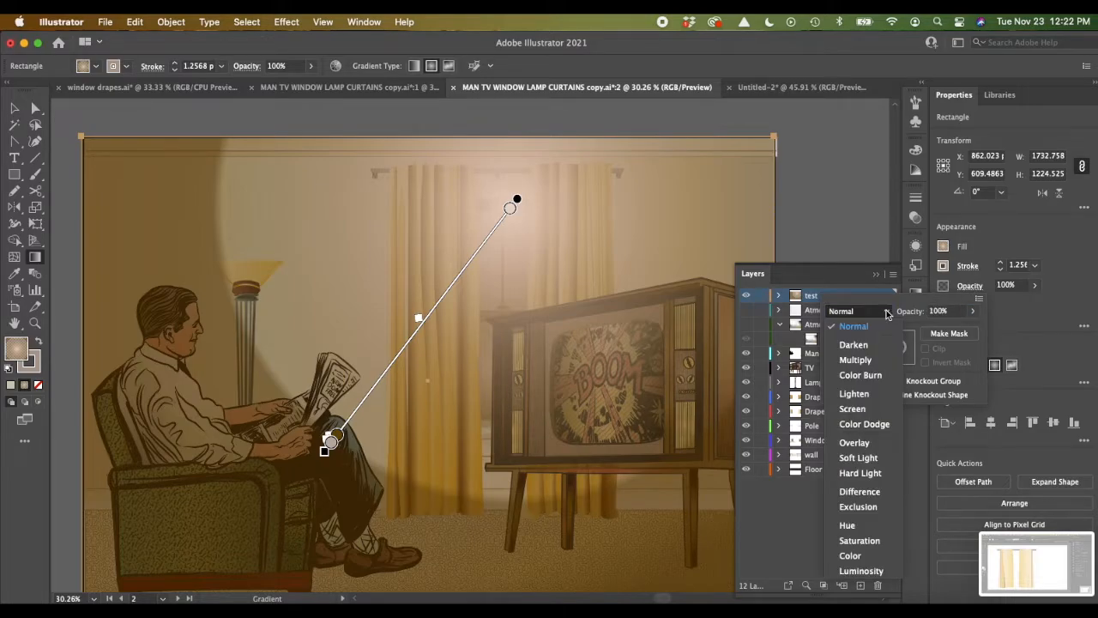
pyautogui.click(856, 367)
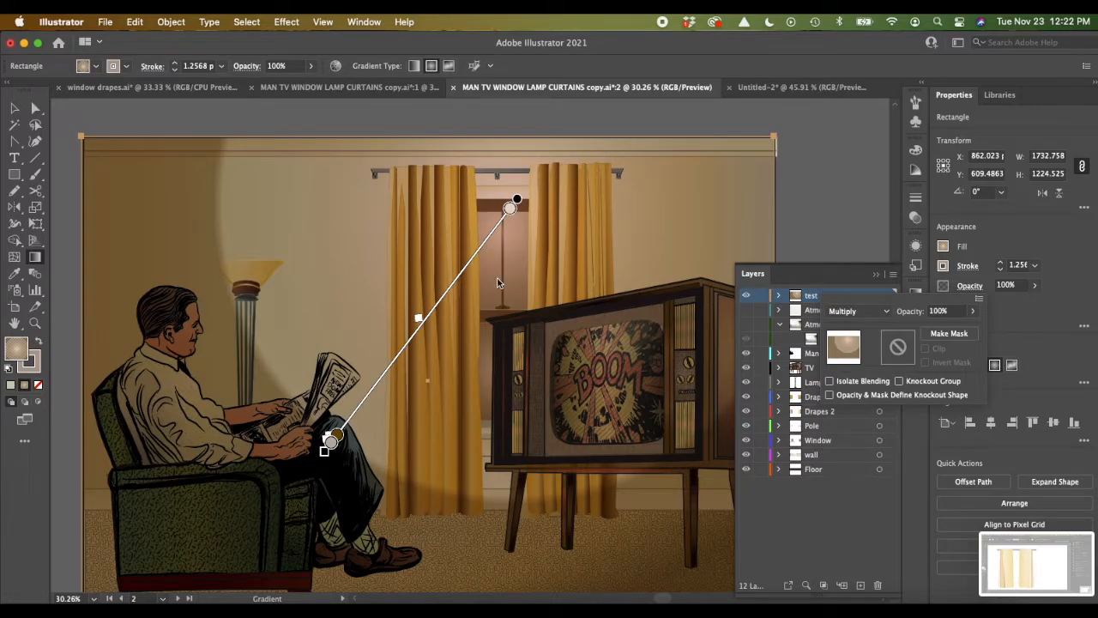
pyautogui.click(418, 319)
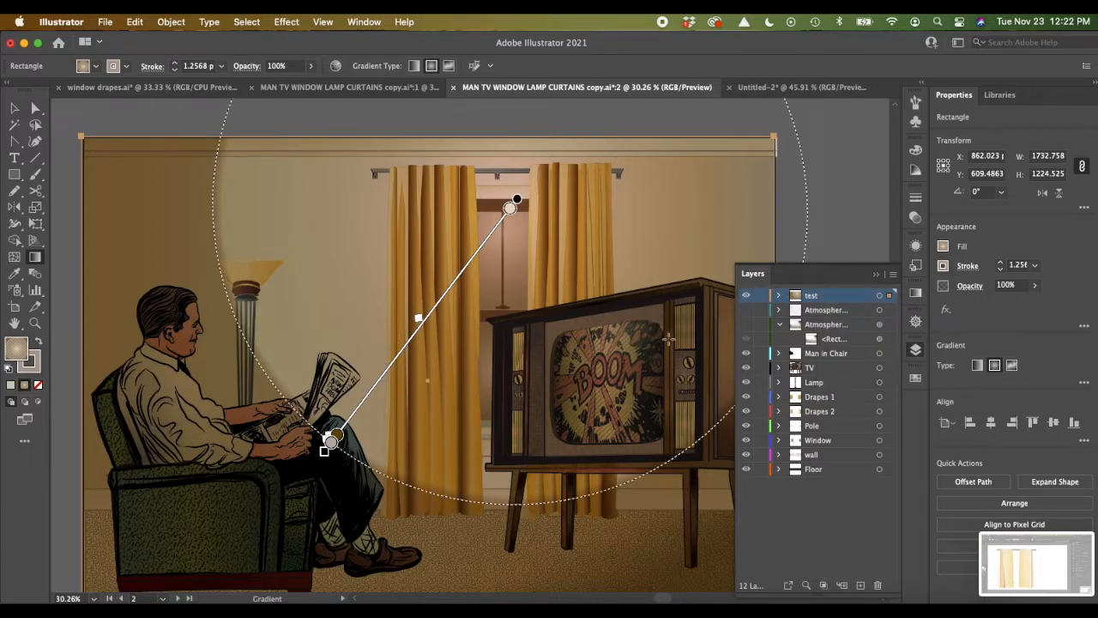
pyautogui.click(1036, 287)
pyautogui.click(998, 302)
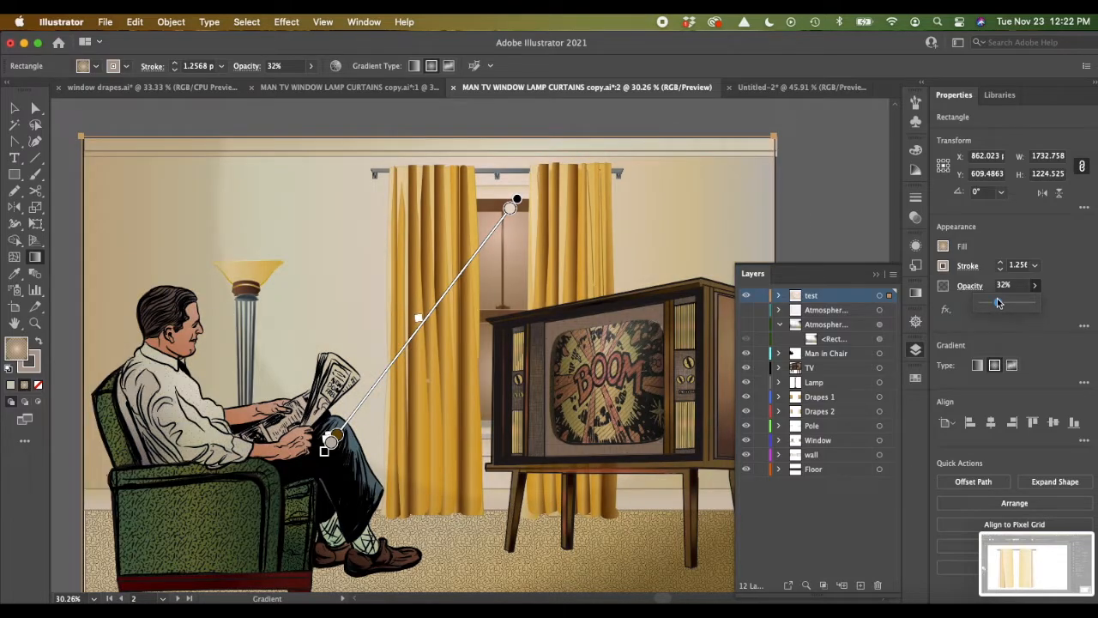
pyautogui.click(1014, 305)
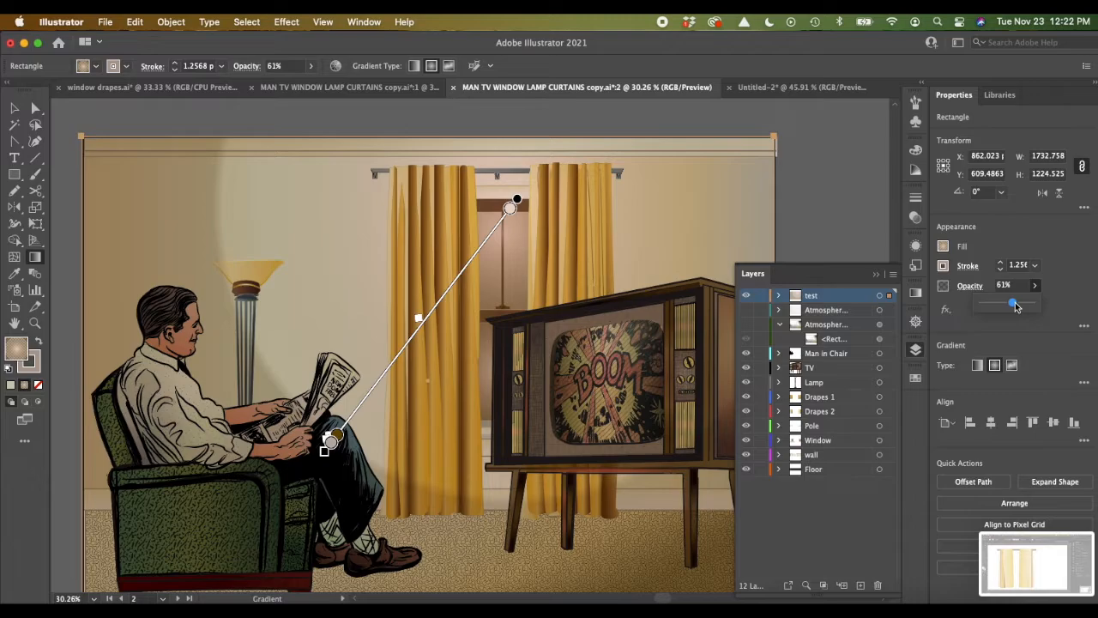
# Step: Try the Darken, Color Burn and Screen blending modes on the gradient rectangle and return it to Multiply
pyautogui.click(970, 285)
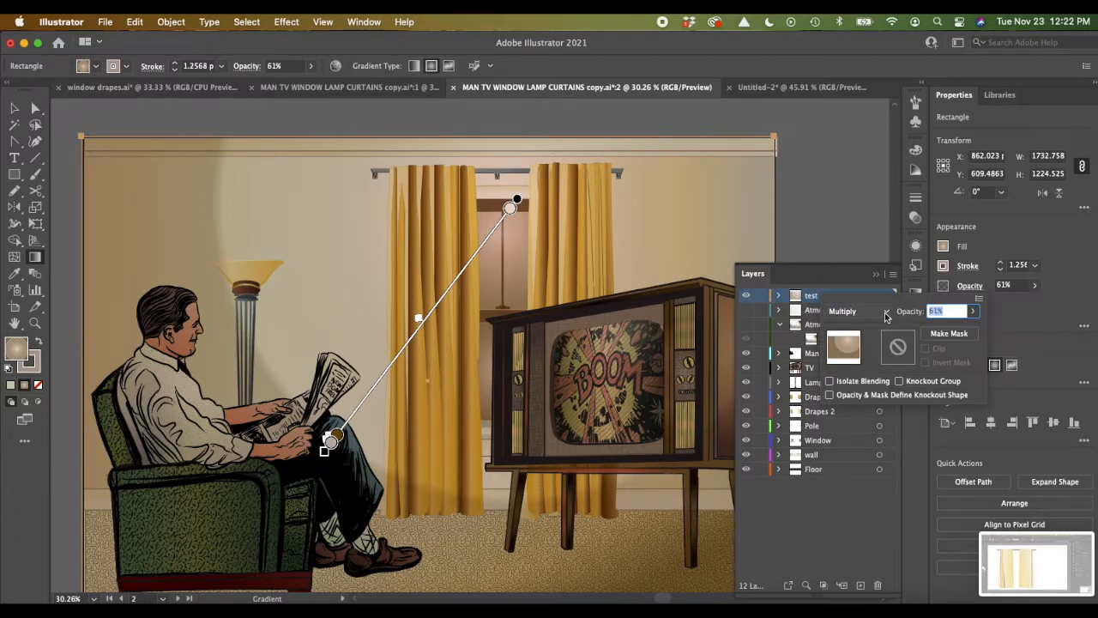
pyautogui.click(857, 310)
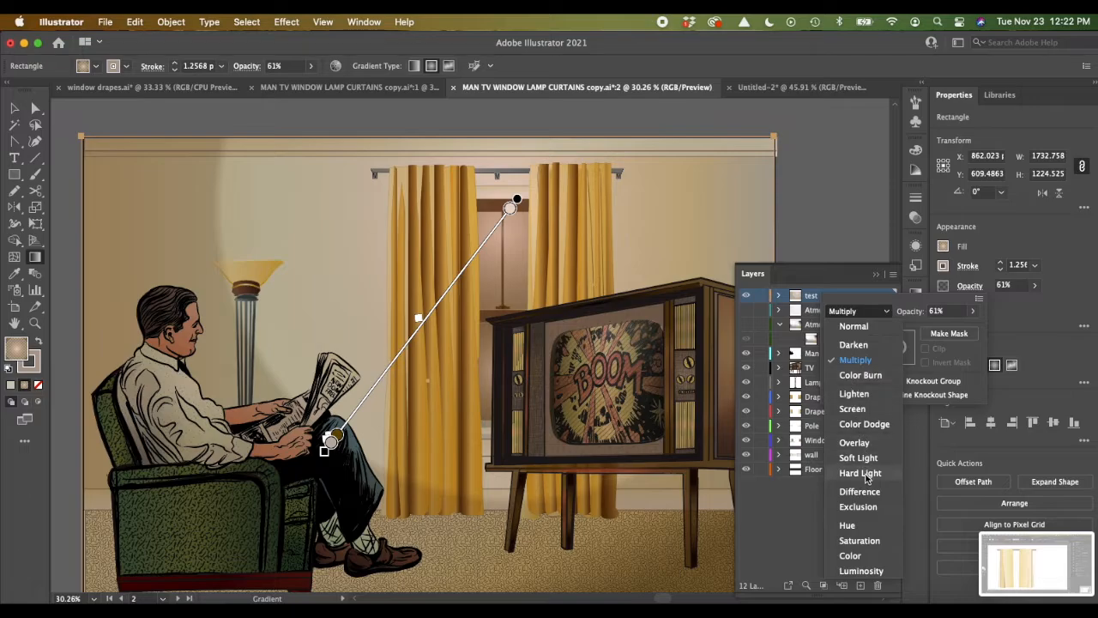
pyautogui.click(863, 345)
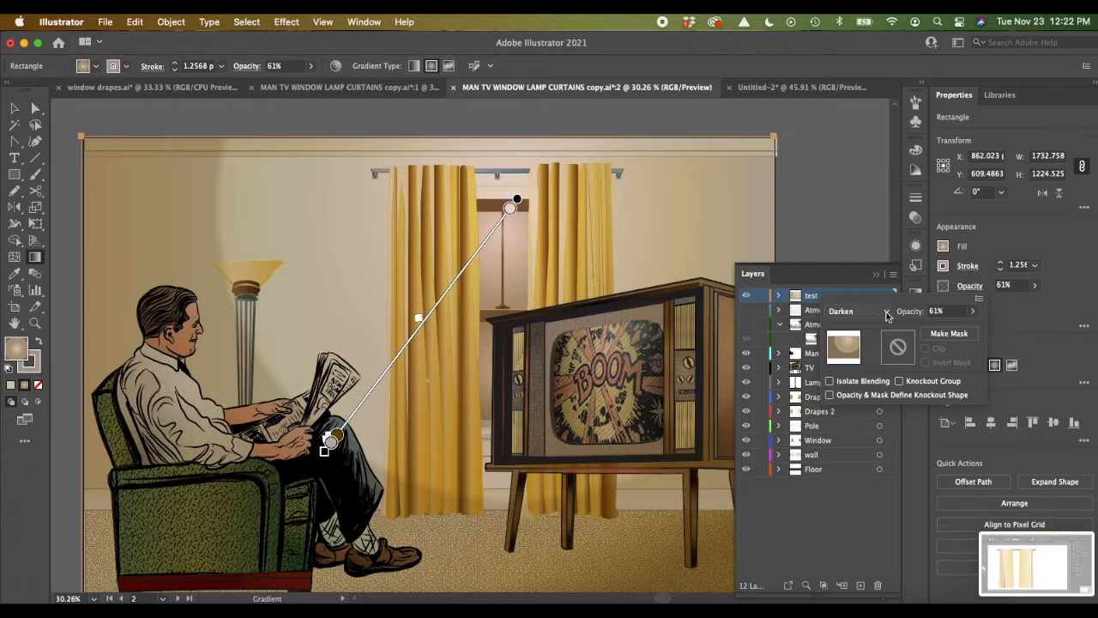
pyautogui.click(886, 312)
pyautogui.click(862, 375)
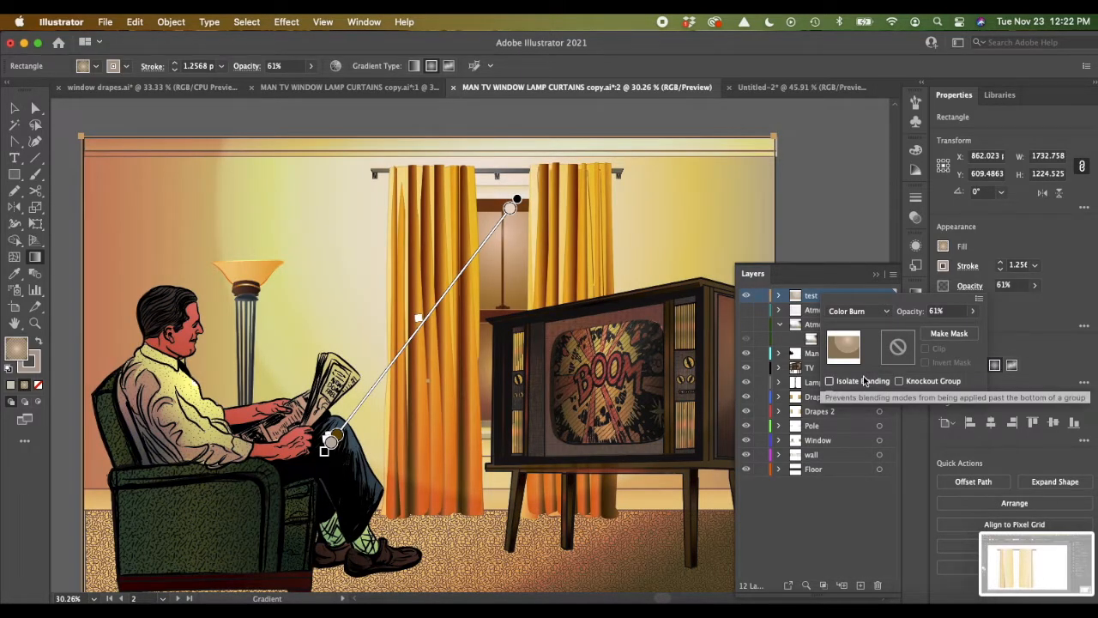
pyautogui.click(883, 313)
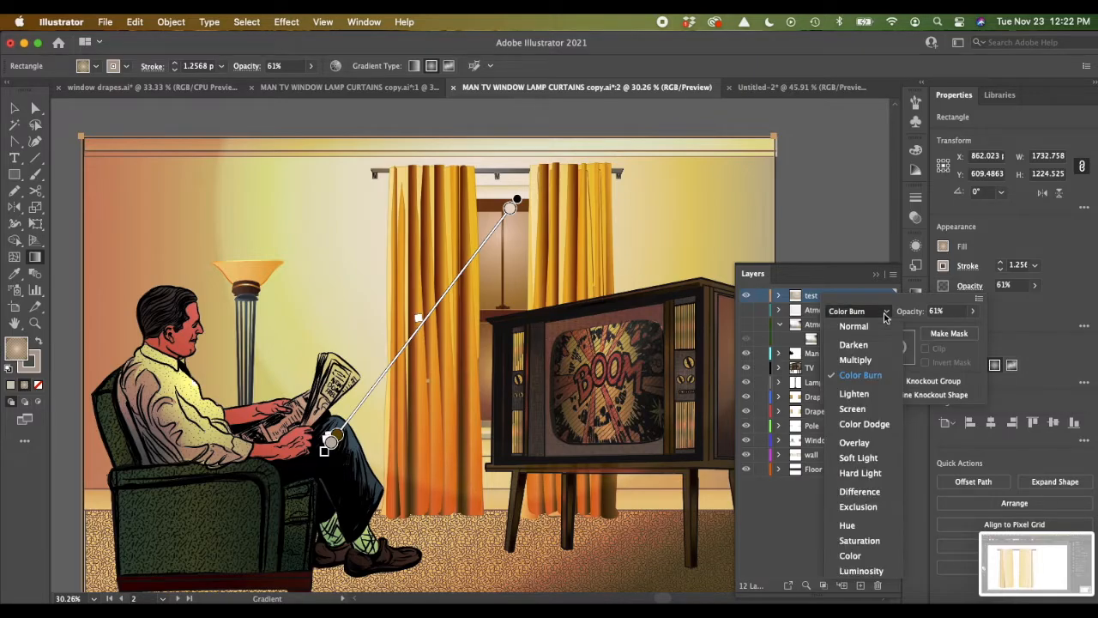
pyautogui.click(859, 411)
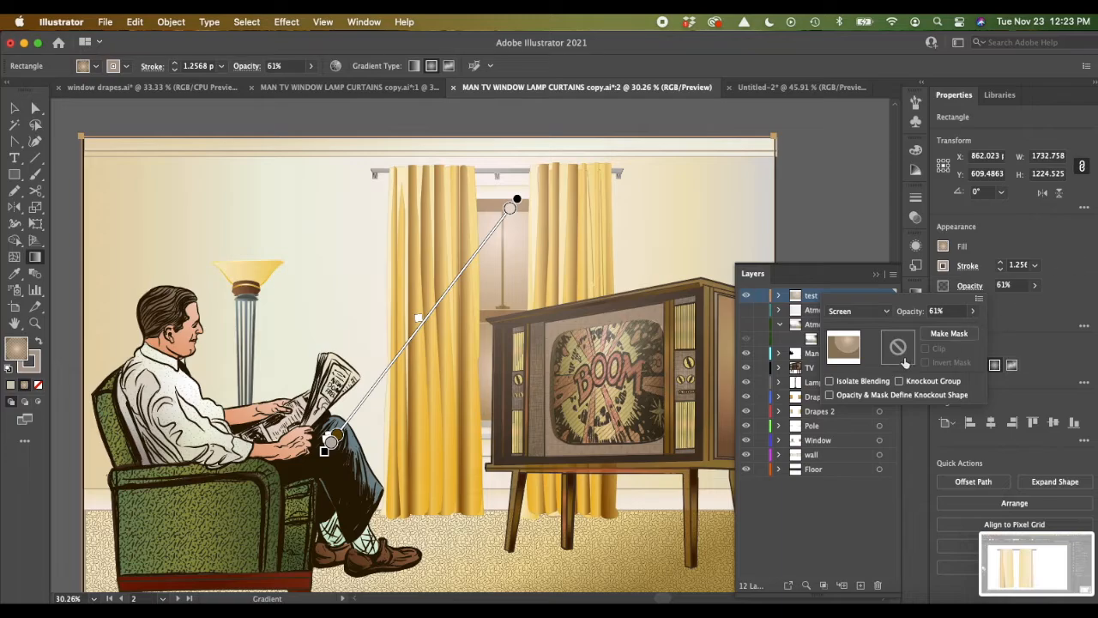
pyautogui.click(884, 312)
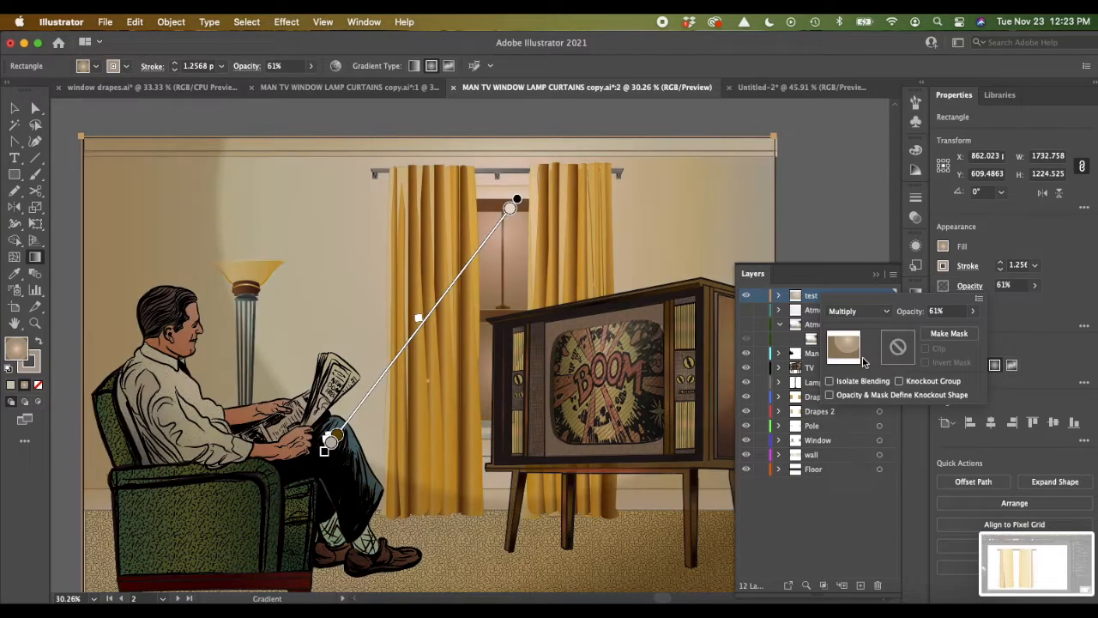
pyautogui.click(856, 360)
# Step: Set the gradient rectangle's opacity to 29% and reshape its radial gradient, narrowing the ellipse and extending its outer end toward the armchair
pyautogui.click(1036, 286)
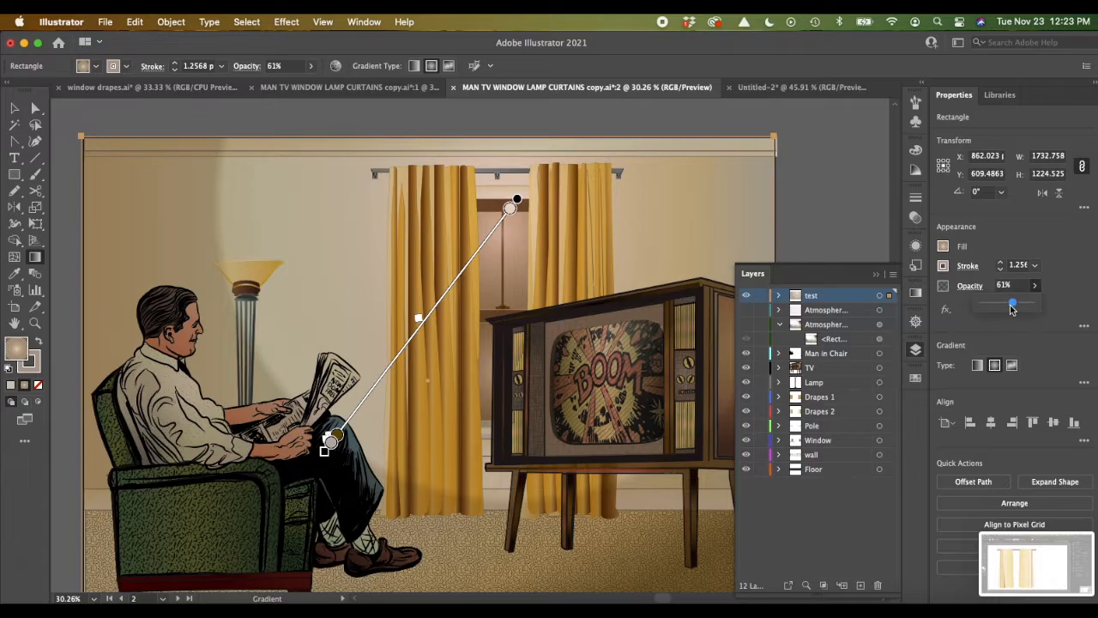
pyautogui.moveTo(1013, 307); pyautogui.dragTo(996, 307)
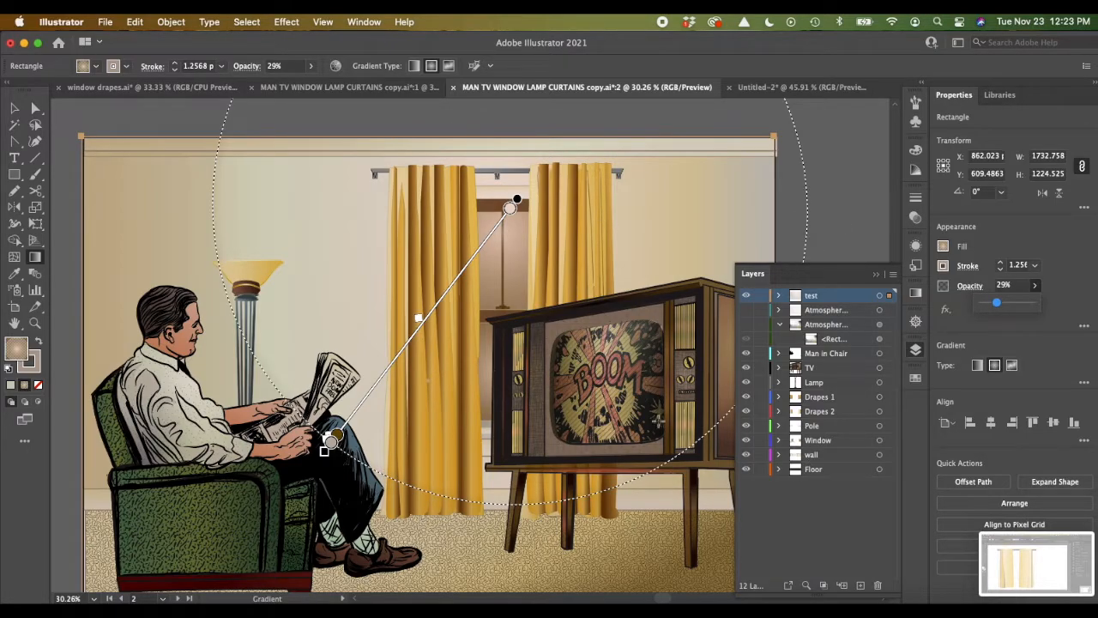
pyautogui.hscroll(5, 258, 260)
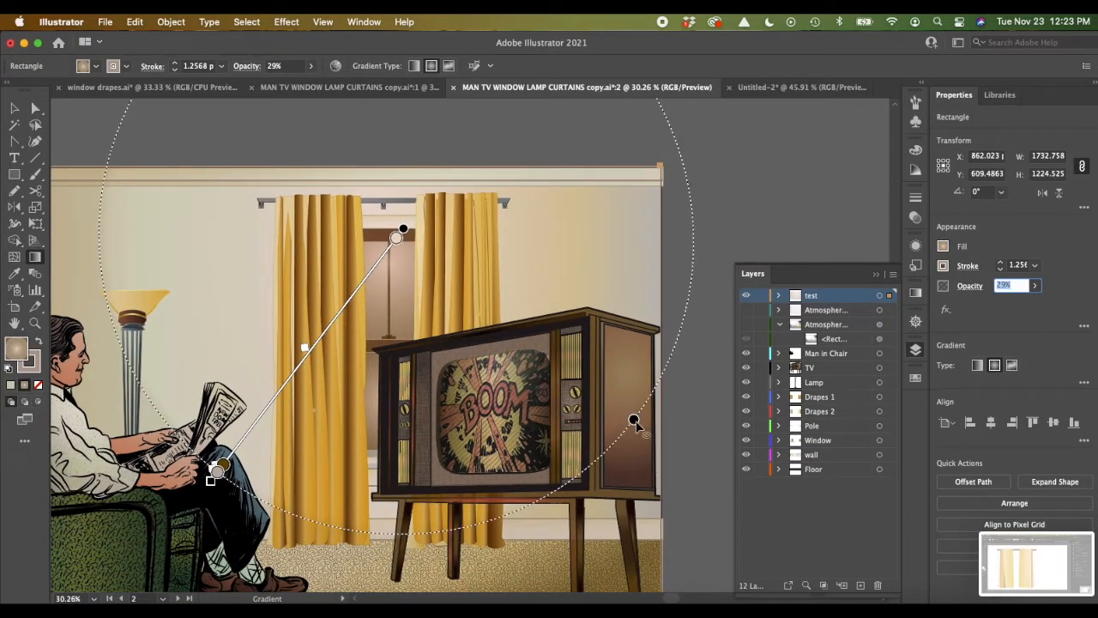
pyautogui.moveTo(633, 420); pyautogui.dragTo(558, 363)
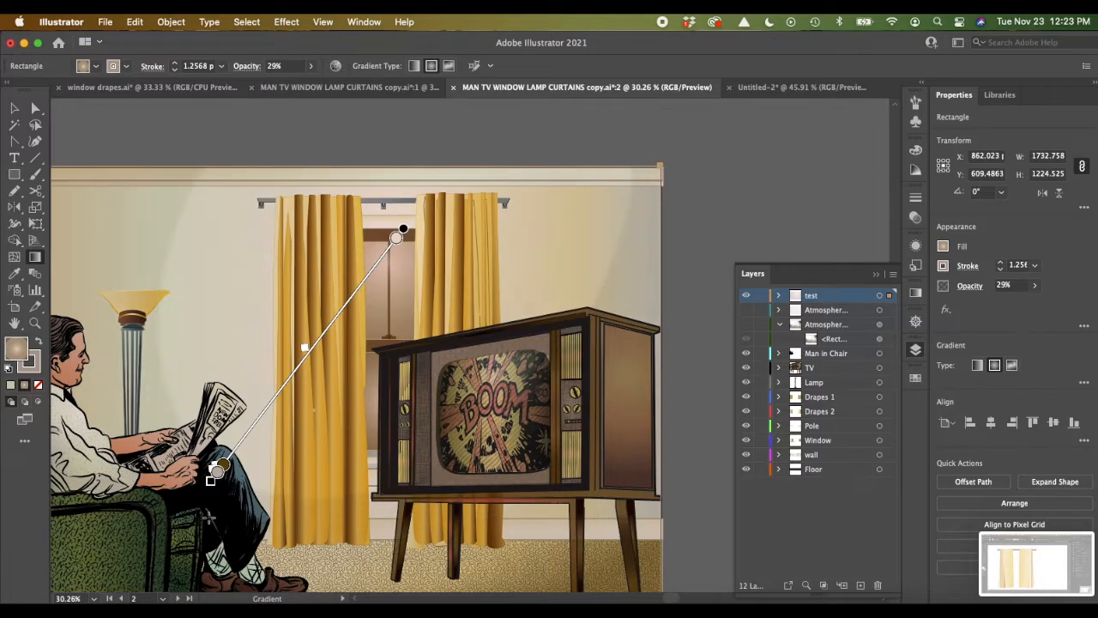
pyautogui.moveTo(215, 472); pyautogui.dragTo(157, 547)
pyautogui.moveTo(81, 502); pyautogui.dragTo(142, 572)
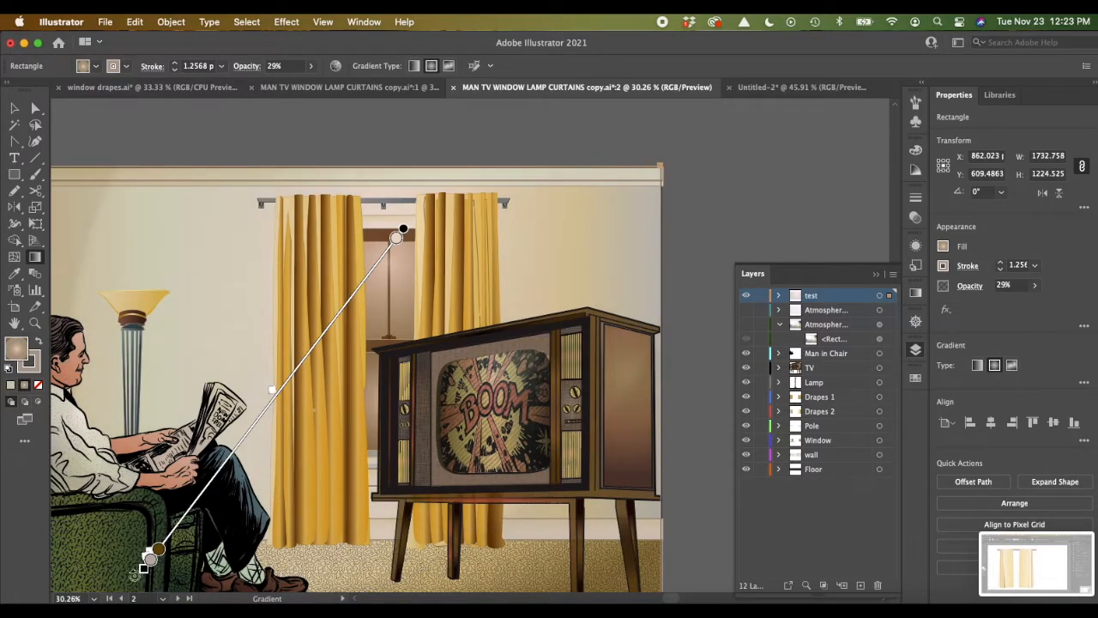
pyautogui.moveTo(146, 562)
pyautogui.mouseDown()
pyautogui.moveTo(85, 497)
pyautogui.moveTo(68, 446)
pyautogui.moveTo(82, 462)
pyautogui.mouseUp()
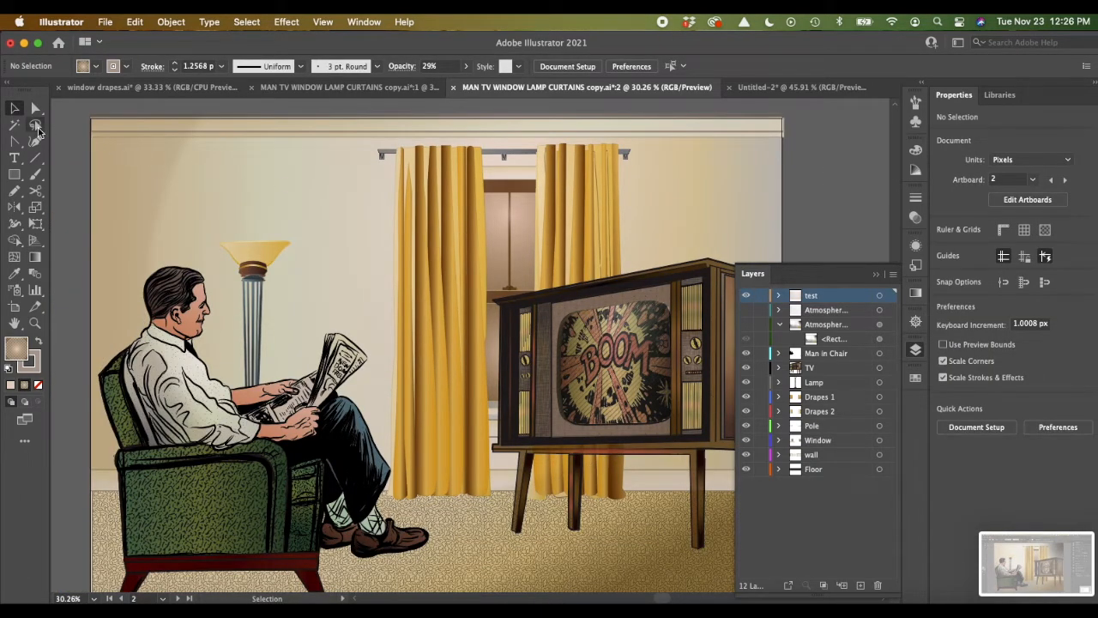
# Step: Add a new layer above the test layer and draw a gradient-filled rectangle about 1726 by 1228 px over the artboard
pyautogui.click(14, 175)
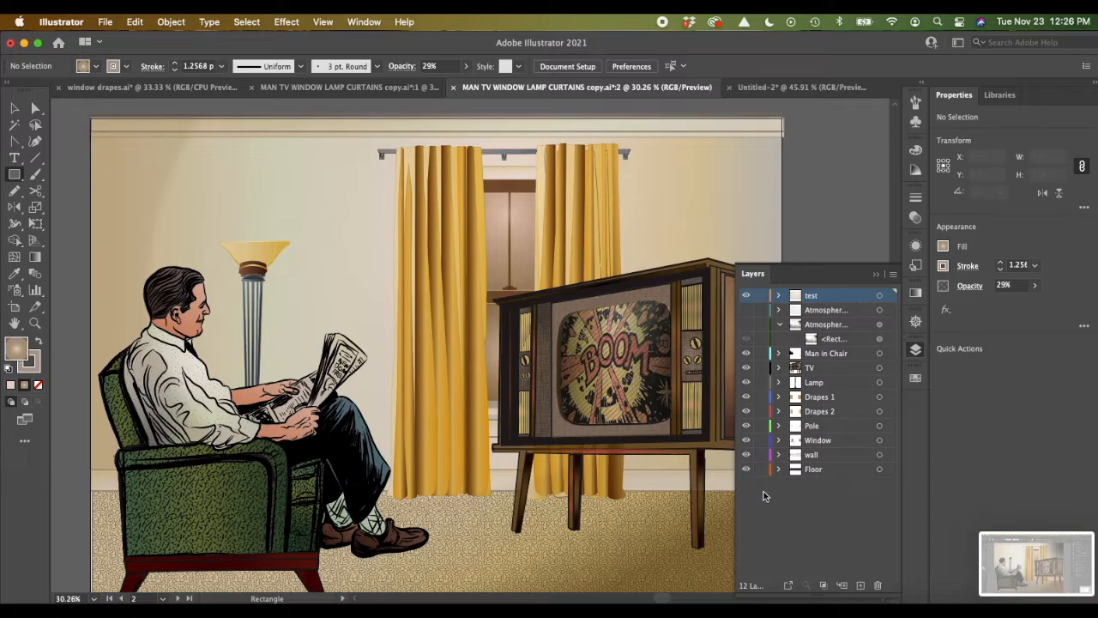
pyautogui.click(860, 588)
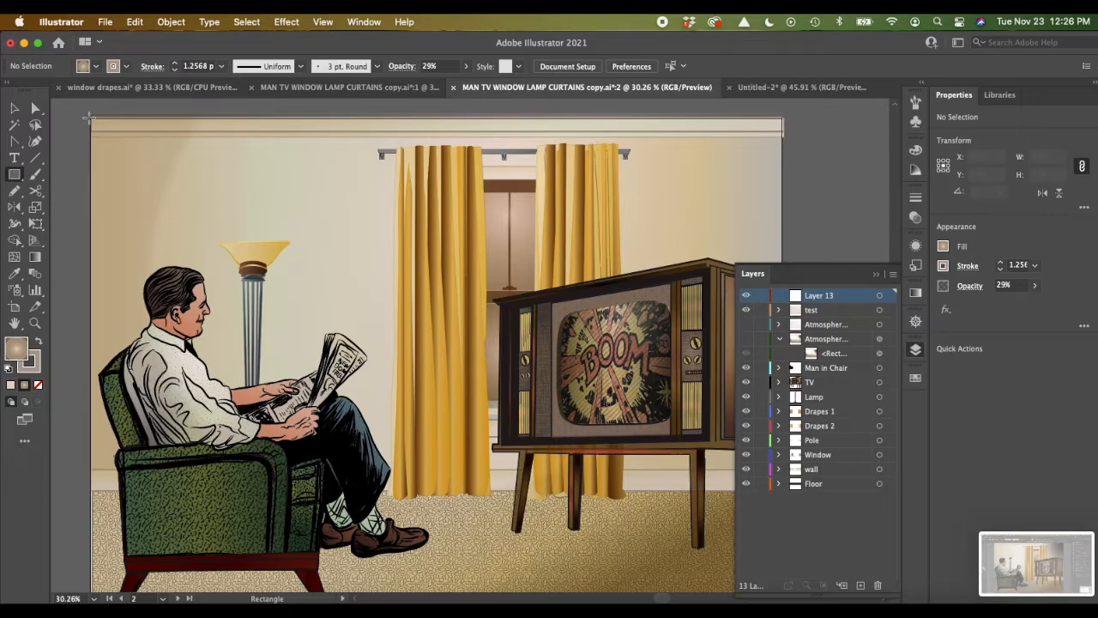
pyautogui.moveTo(93, 118); pyautogui.dragTo(779, 566)
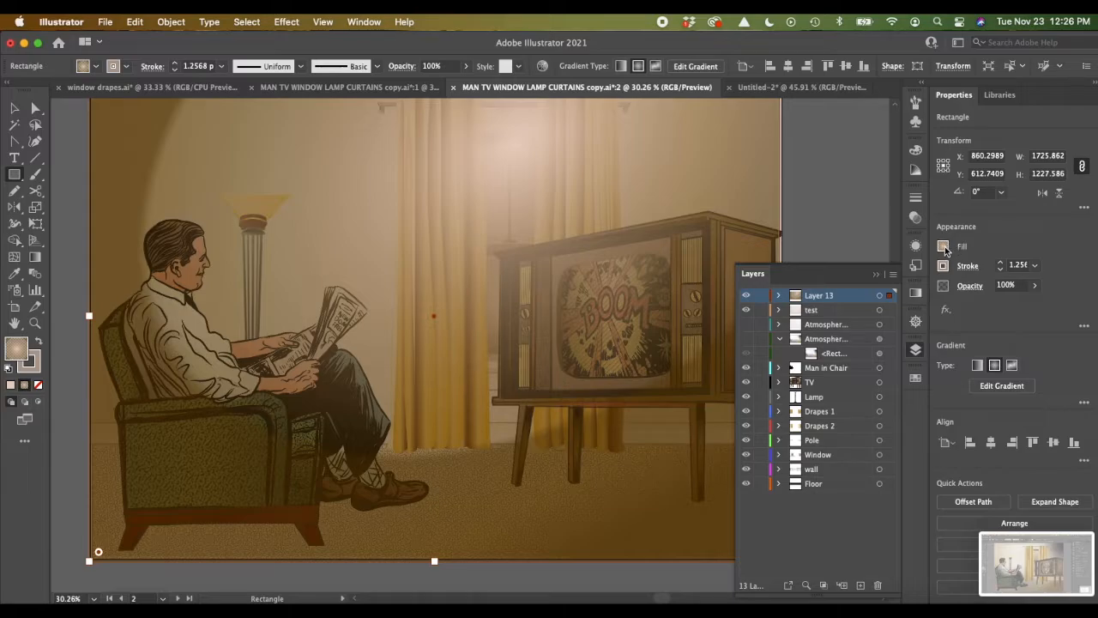
# Step: Switch the new overlay rectangle's fill to a freeform gradient
pyautogui.click(1010, 367)
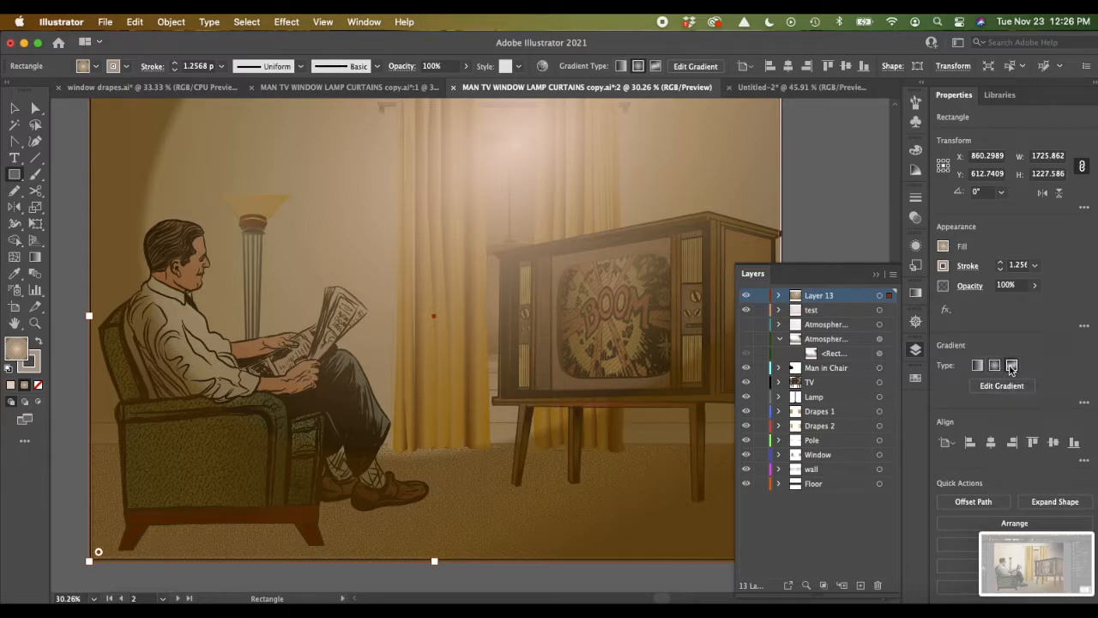
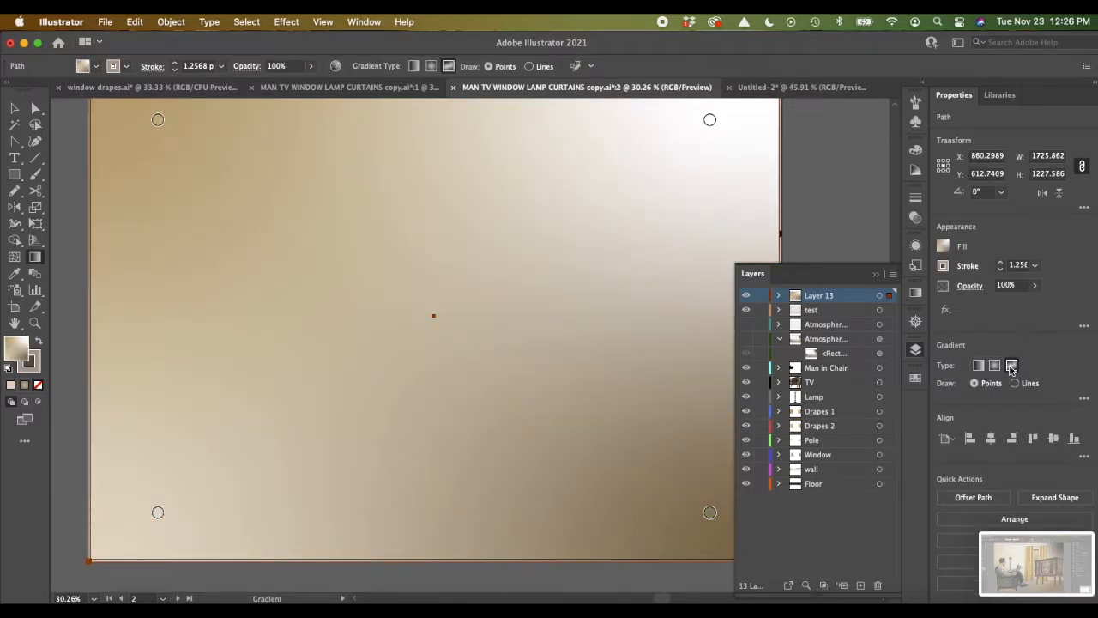
# Step: Set the freeform gradient overlay rectangle's blending mode to Multiply
pyautogui.click(970, 287)
pyautogui.click(886, 311)
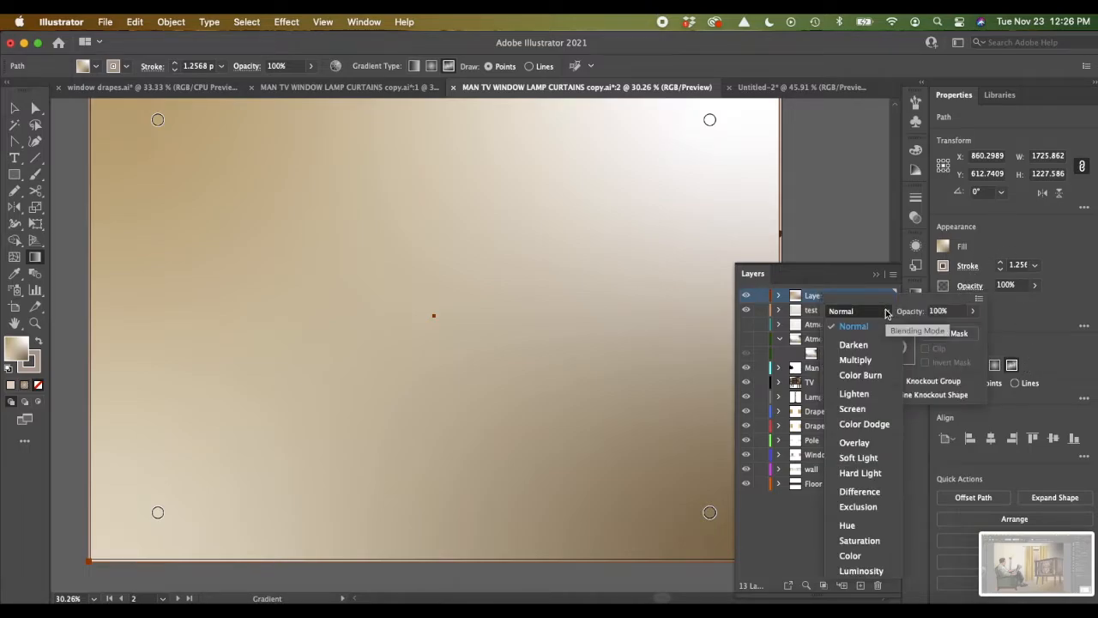
pyautogui.click(862, 364)
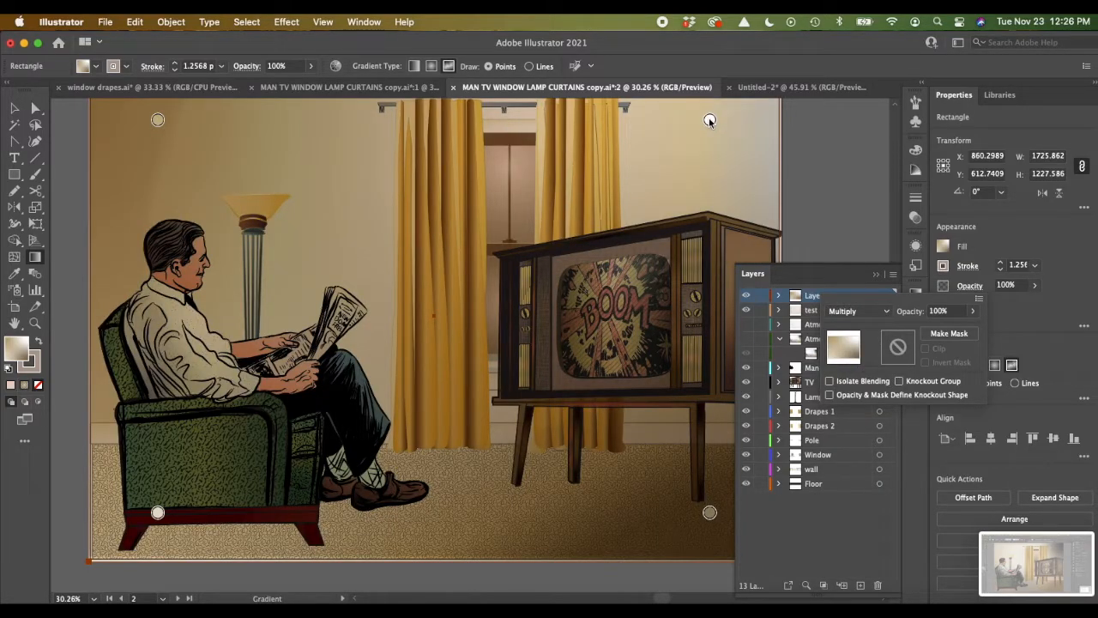
pyautogui.click(710, 120)
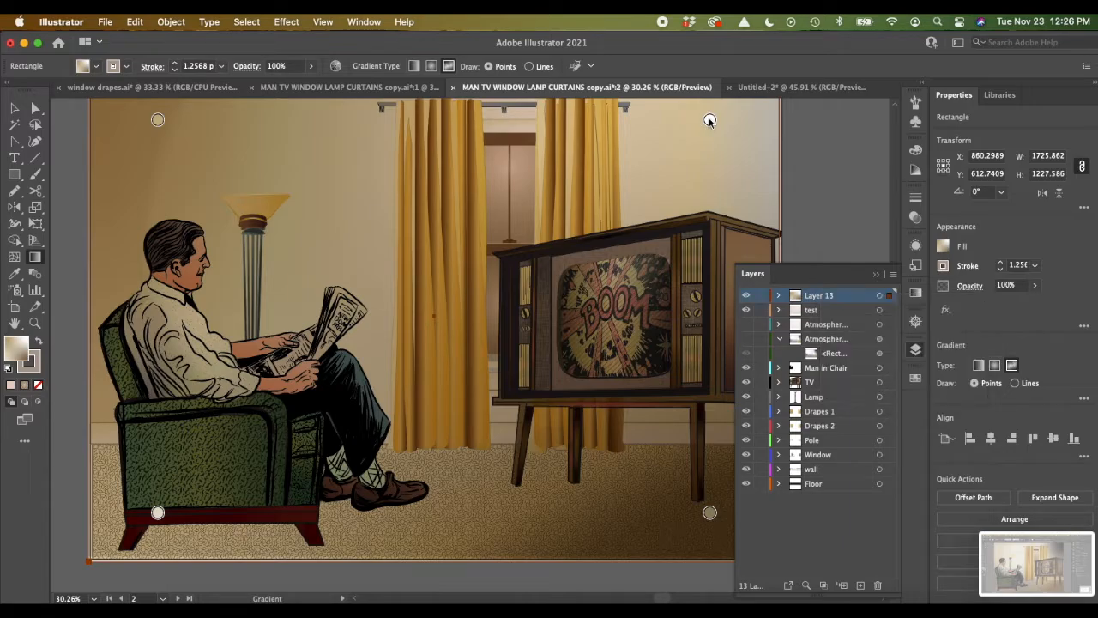
# Step: Move the white gradient stop from the artboard's upper-right corner onto the window between the curtains and widen its spread to 100%
pyautogui.moveTo(710, 120)
pyautogui.moveTo(710, 120); pyautogui.dragTo(513, 178)
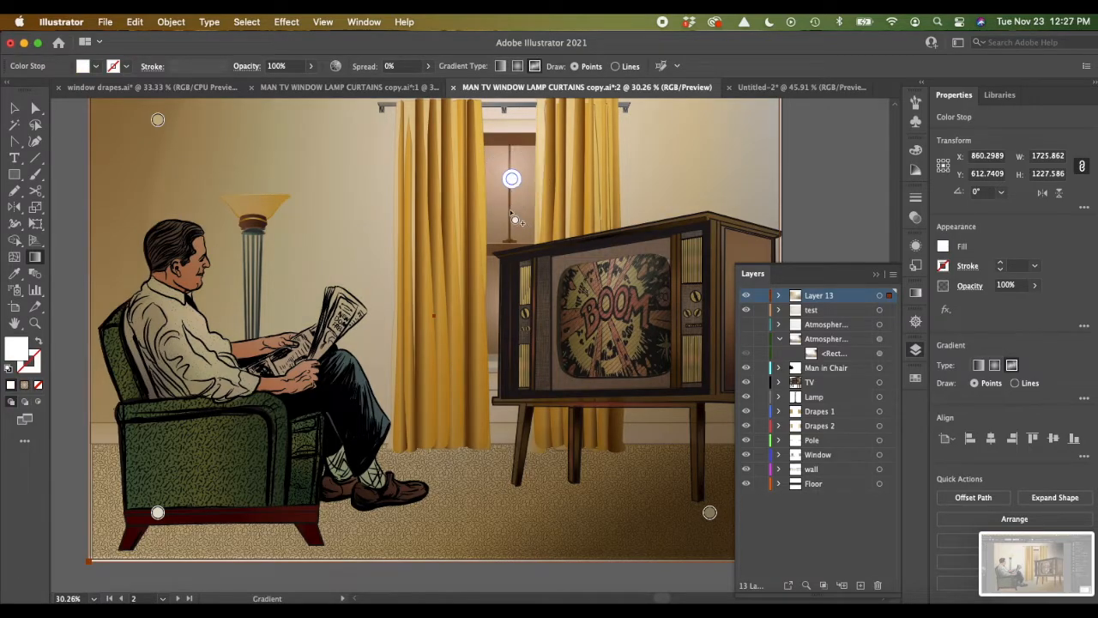
pyautogui.moveTo(512, 181); pyautogui.dragTo(505, 177)
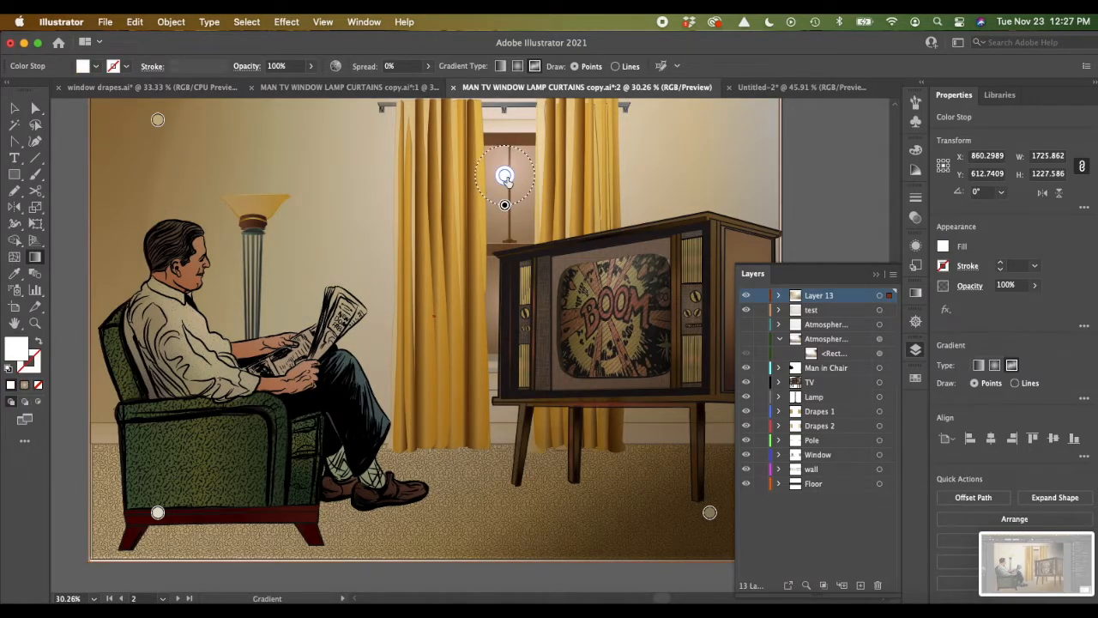
pyautogui.moveTo(506, 207)
pyautogui.moveTo(505, 206); pyautogui.dragTo(506, 289)
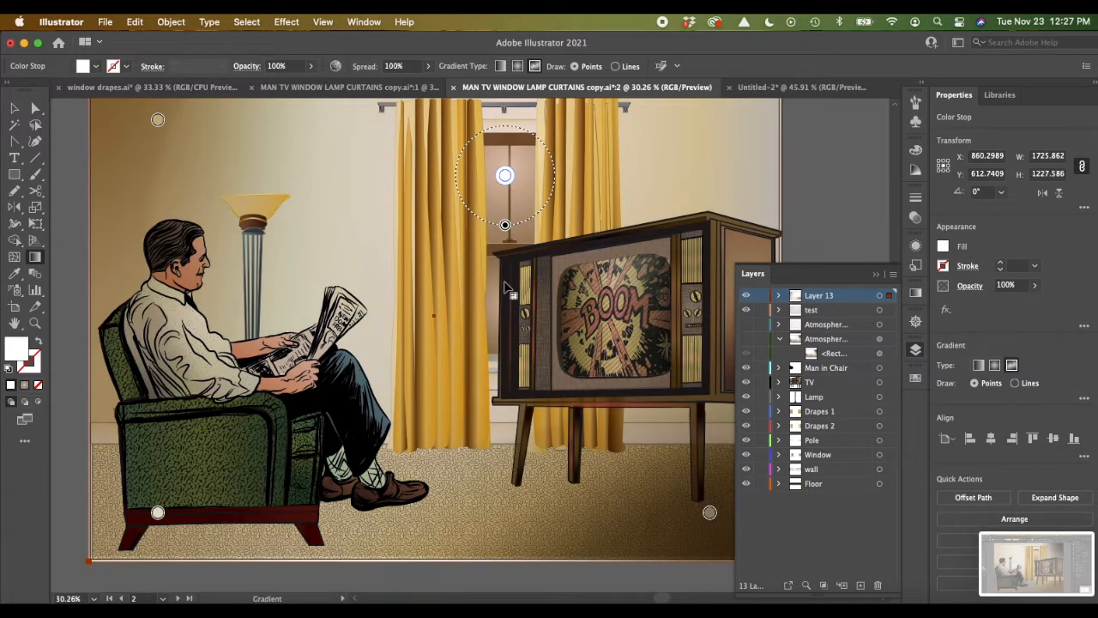
# Step: Move the upper-left tan gradient stop to just above the lamp shade and recolor it pale cream EFE5D3
pyautogui.moveTo(158, 117)
pyautogui.moveTo(158, 120); pyautogui.dragTo(256, 179)
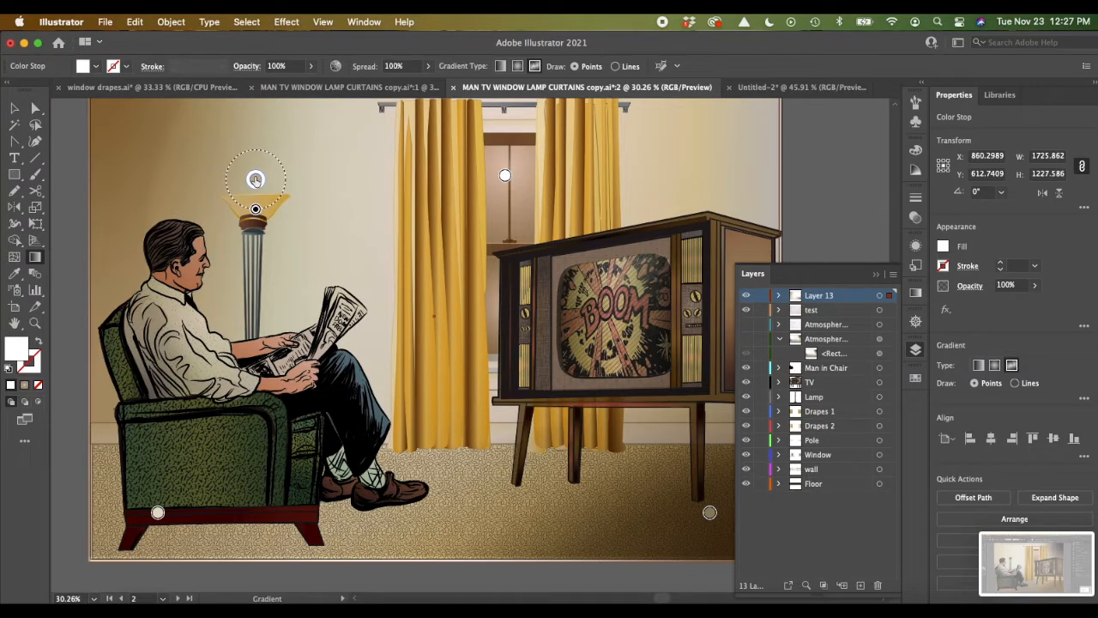
pyautogui.doubleClick(256, 179)
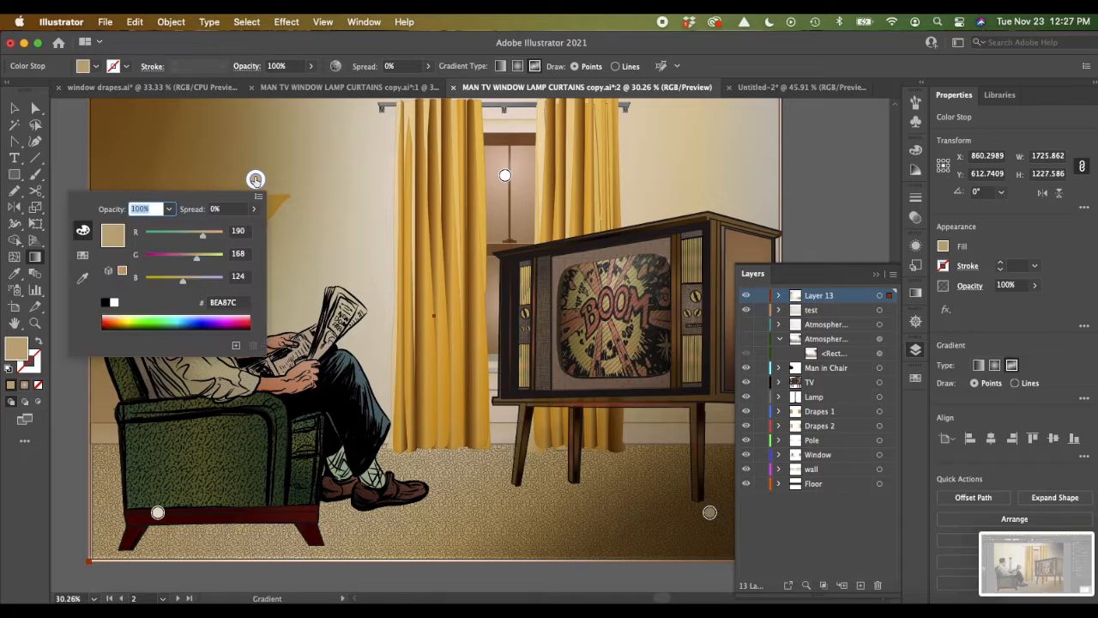
pyautogui.click(15, 351)
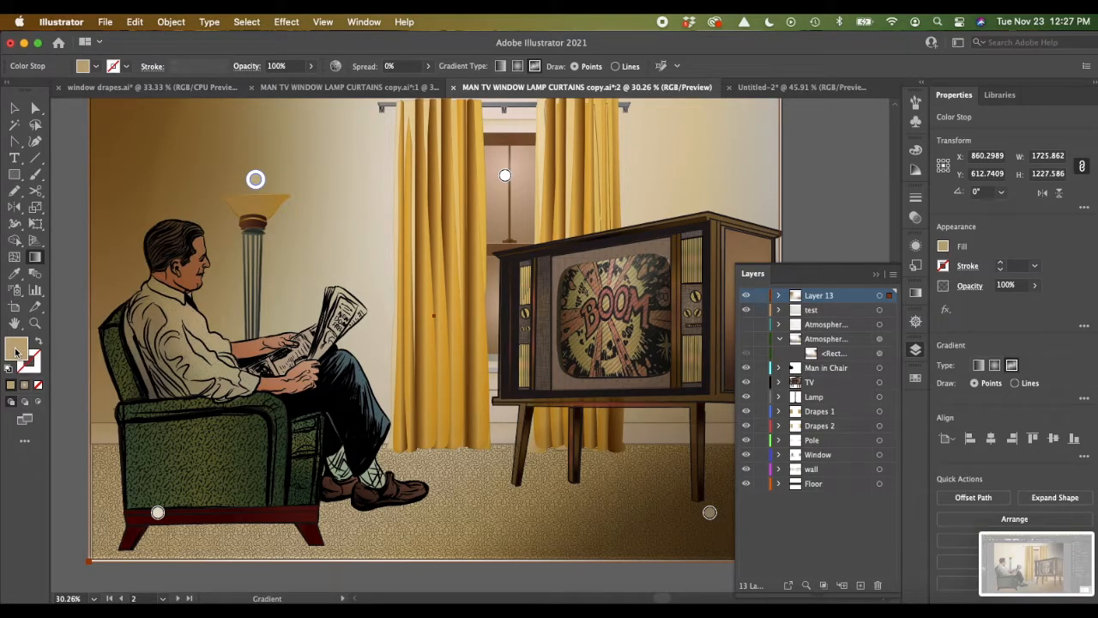
pyautogui.doubleClick(16, 352)
pyautogui.click(639, 87)
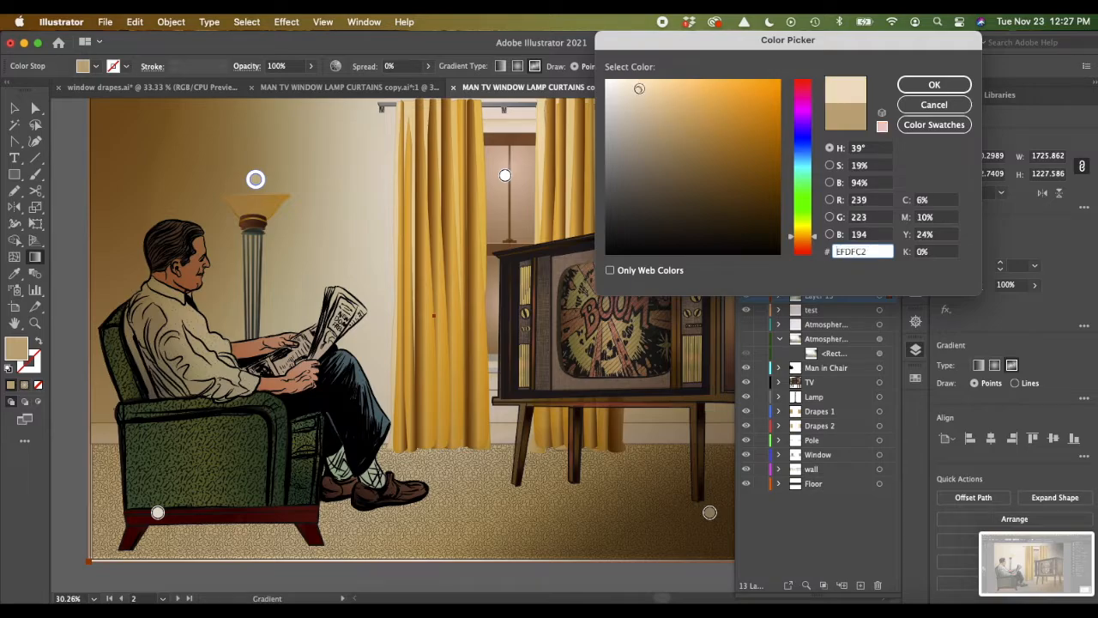
pyautogui.click(913, 86)
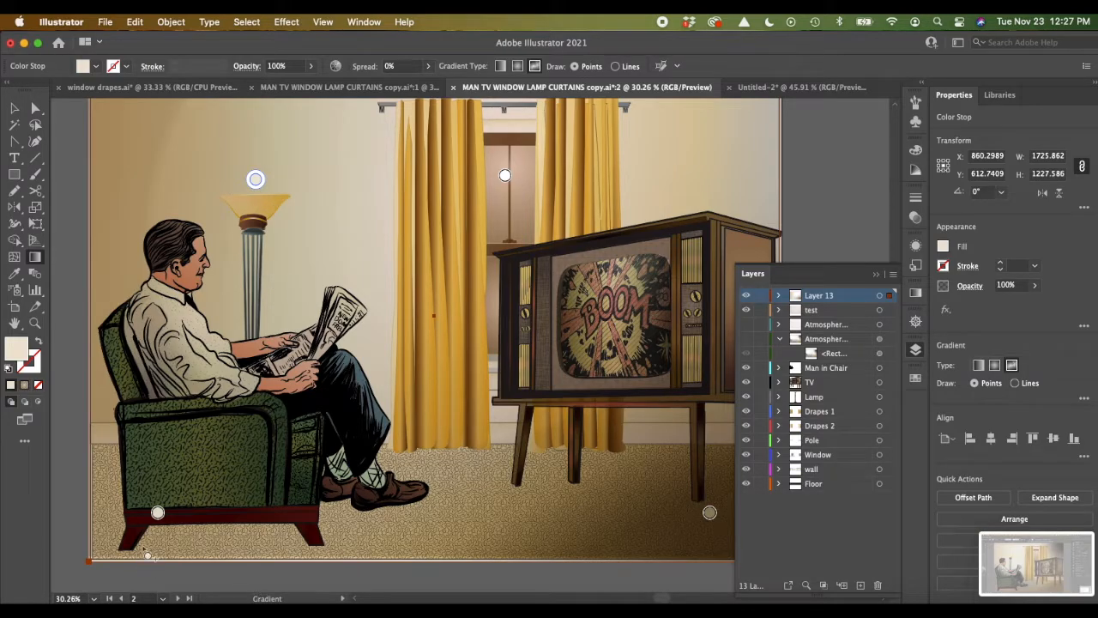
# Step: Sample the dark brown carpet color for the gradient stop at the armchair's base, then lighten the stop to 77664A
pyautogui.doubleClick(158, 513)
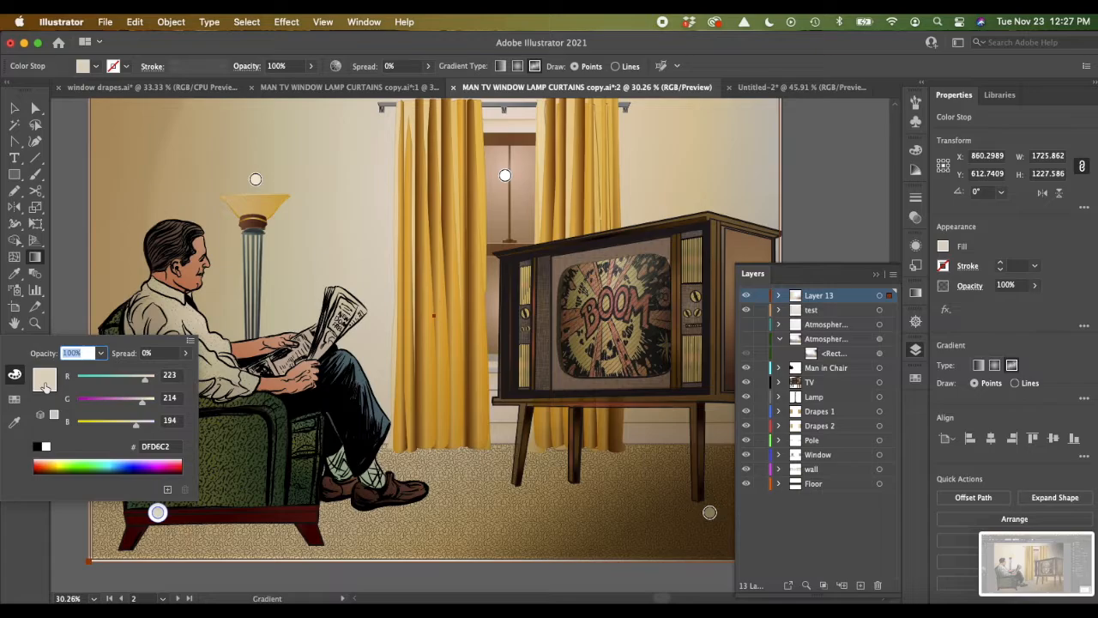
pyautogui.click(13, 423)
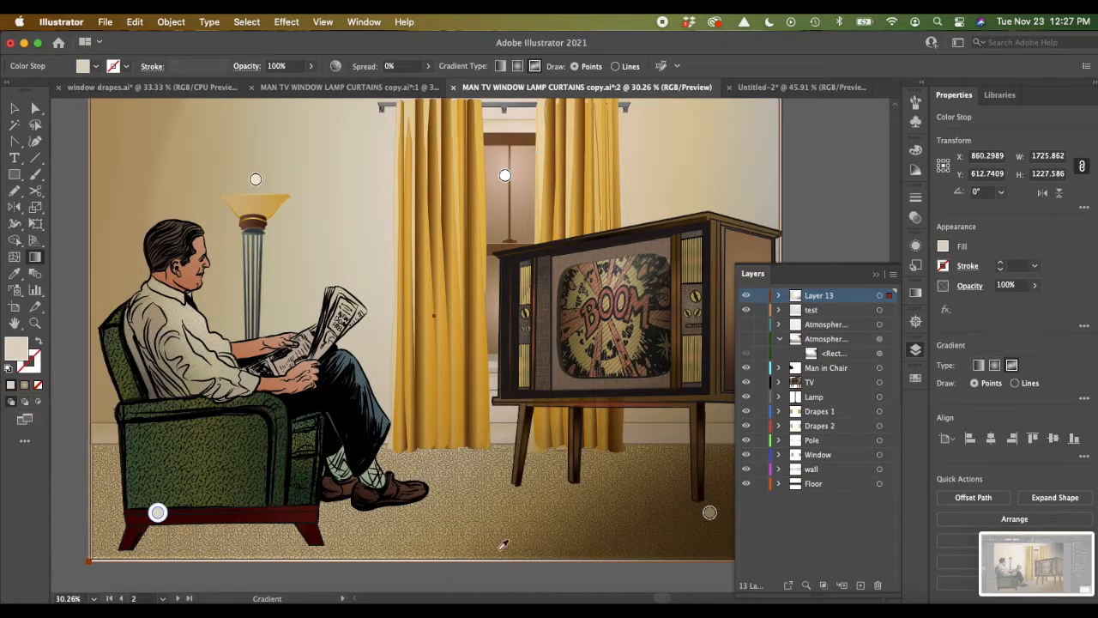
pyautogui.click(651, 500)
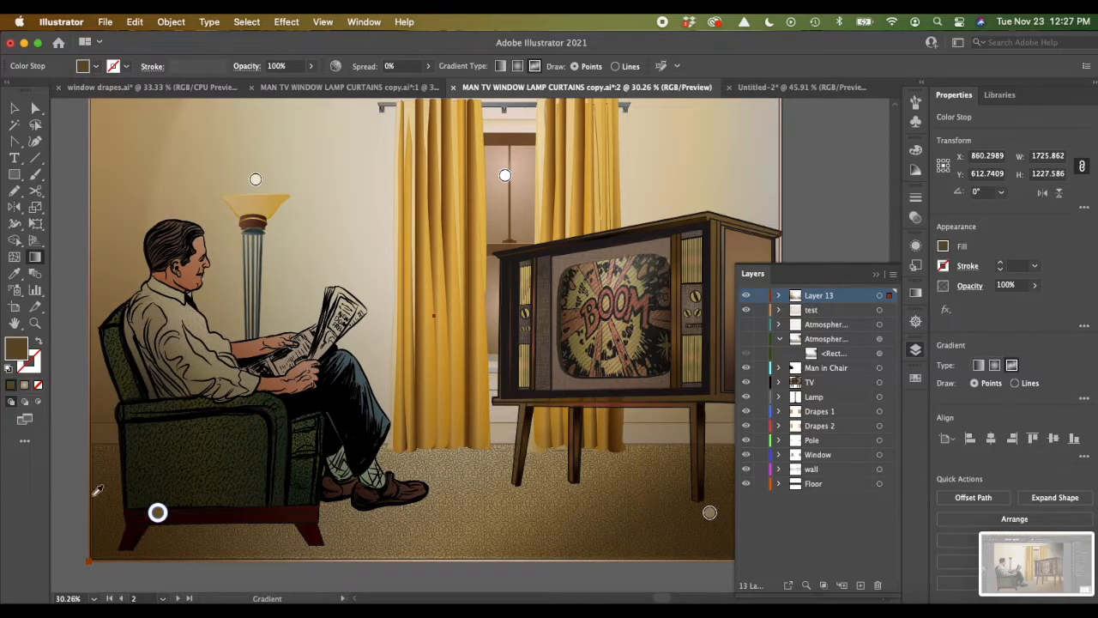
pyautogui.doubleClick(158, 513)
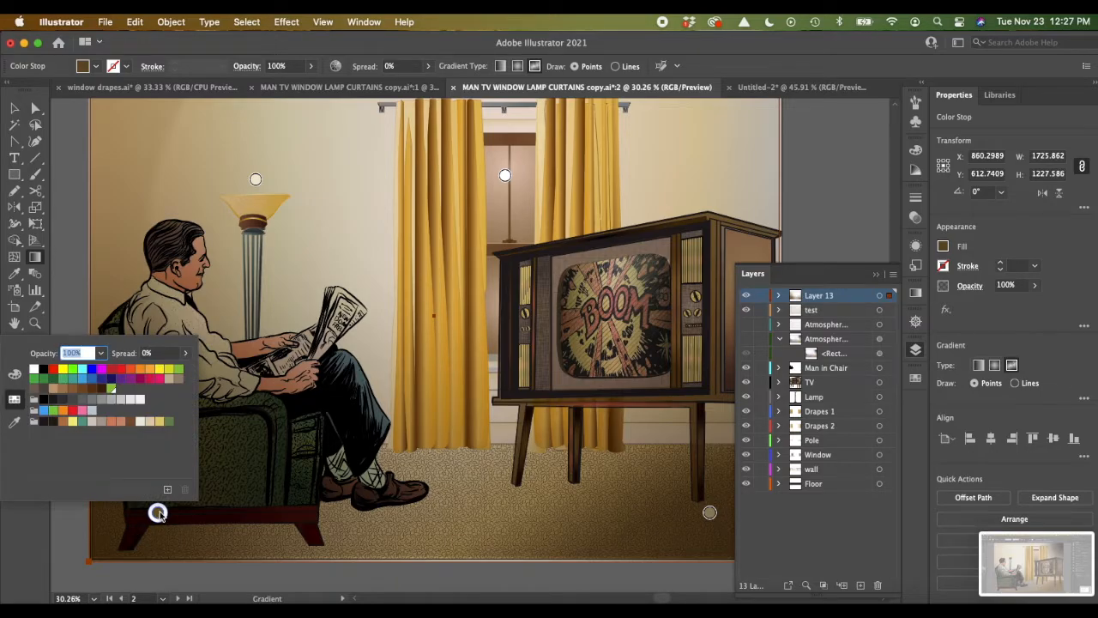
pyautogui.click(159, 514)
pyautogui.doubleClick(13, 347)
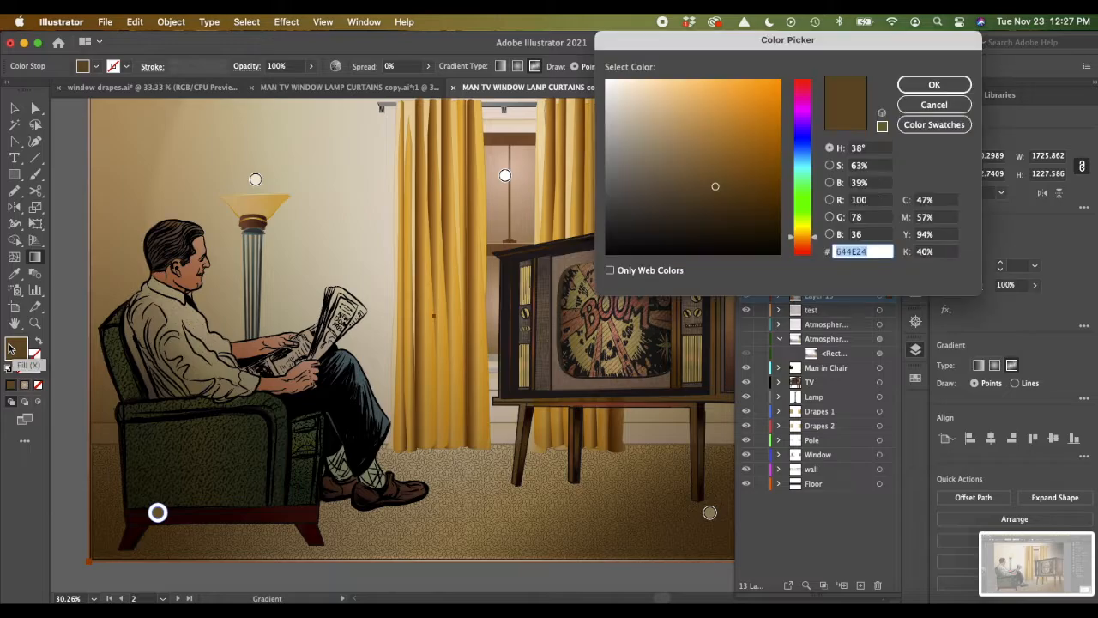
pyautogui.click(673, 171)
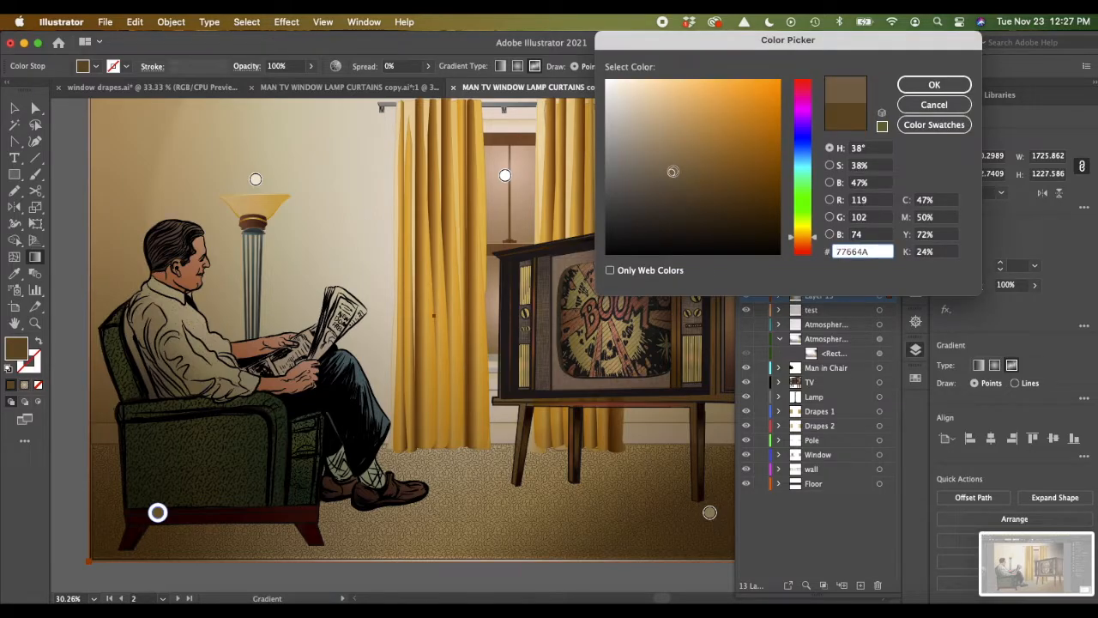
pyautogui.click(934, 85)
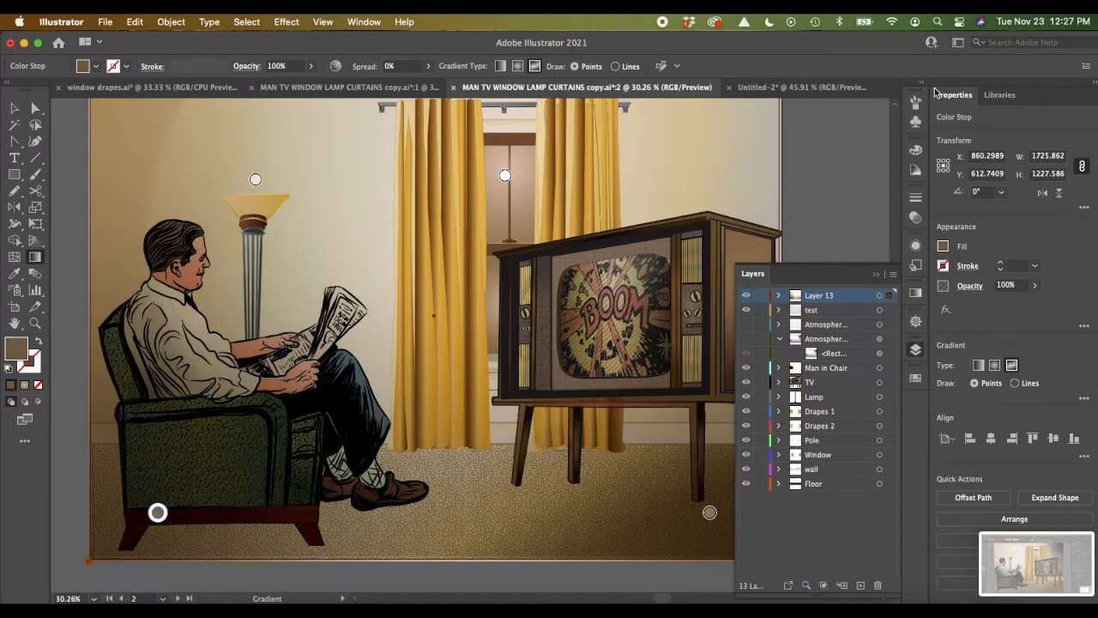
# Step: Move the lower-right brown gradient stop slightly upward, placing it between the TV's right-hand legs
pyautogui.hscroll(4, 457, 312)
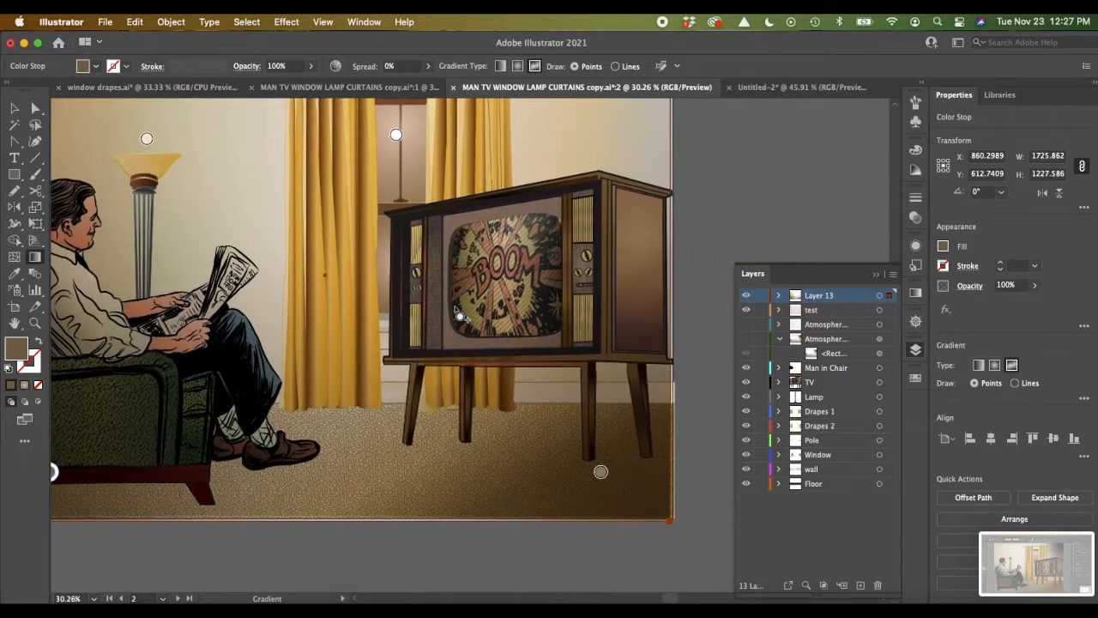
pyautogui.hscroll(-3, 456, 311)
pyautogui.click(689, 496)
pyautogui.moveTo(689, 496)
pyautogui.mouseDown()
pyautogui.moveTo(552, 491)
pyautogui.moveTo(672, 450)
pyautogui.moveTo(694, 462)
pyautogui.mouseUp()
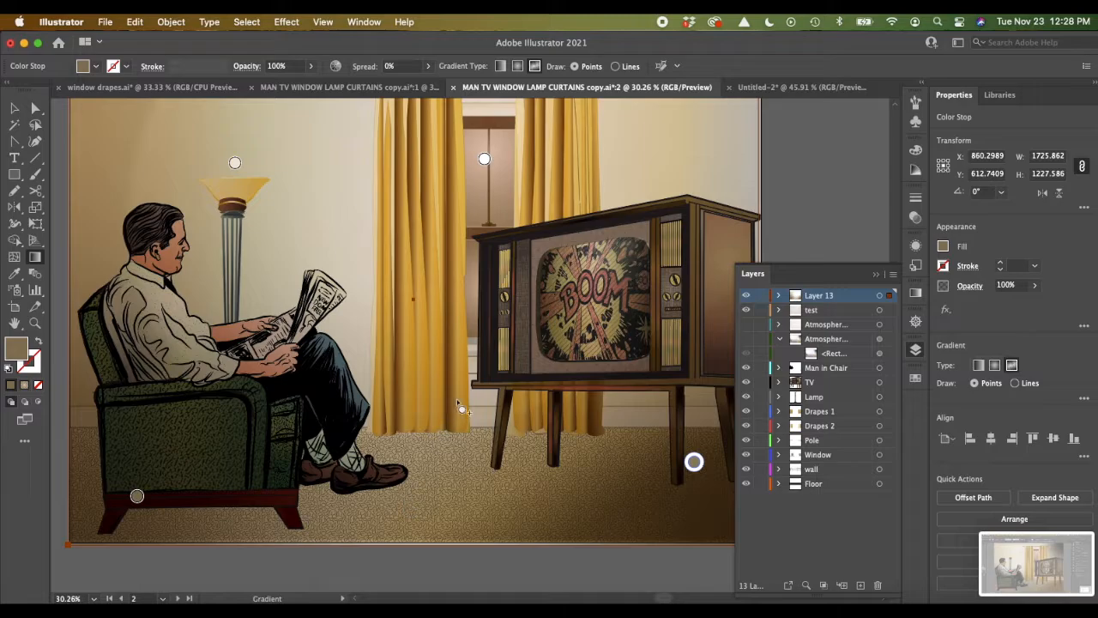
# Step: Add a white gradient stop at the curtain beside the TV and move it onto the center of the TV screen
pyautogui.click(466, 274)
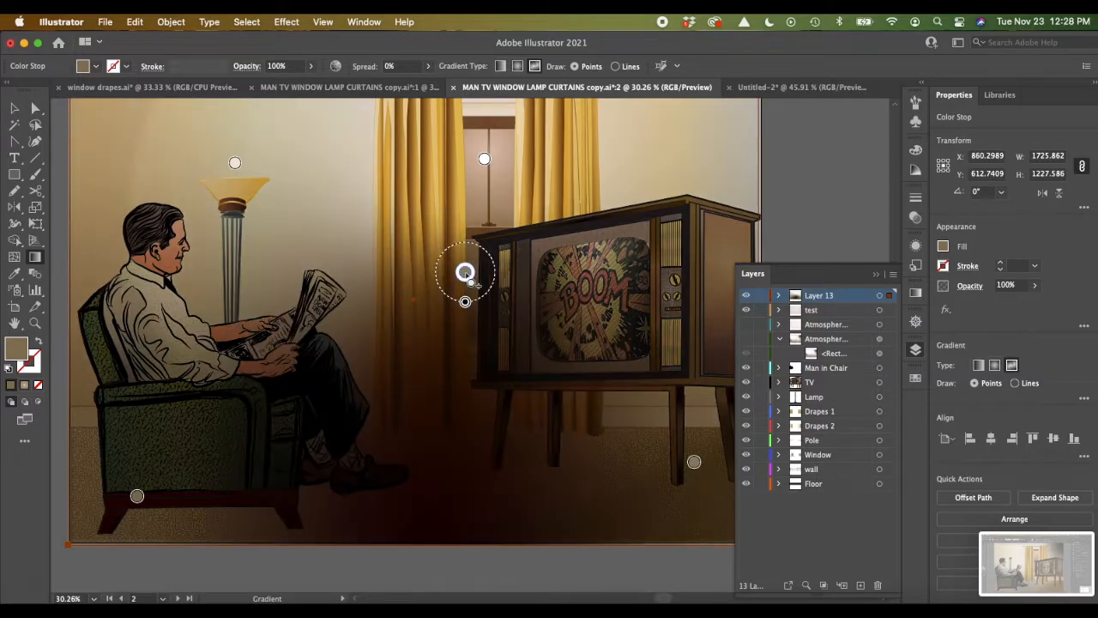
pyautogui.doubleClick(464, 273)
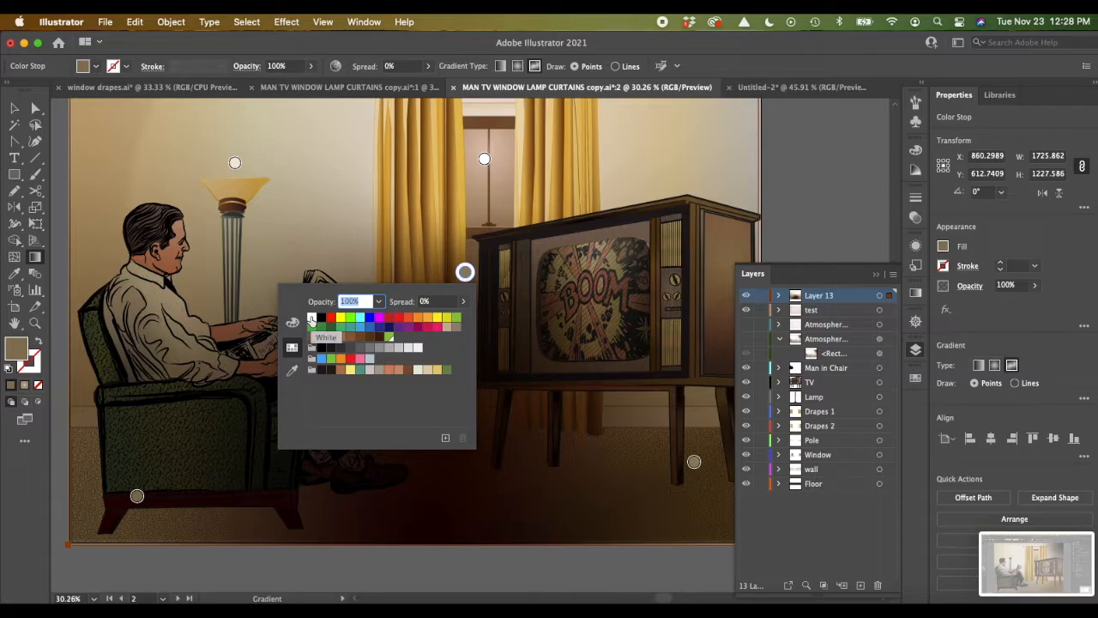
pyautogui.click(311, 319)
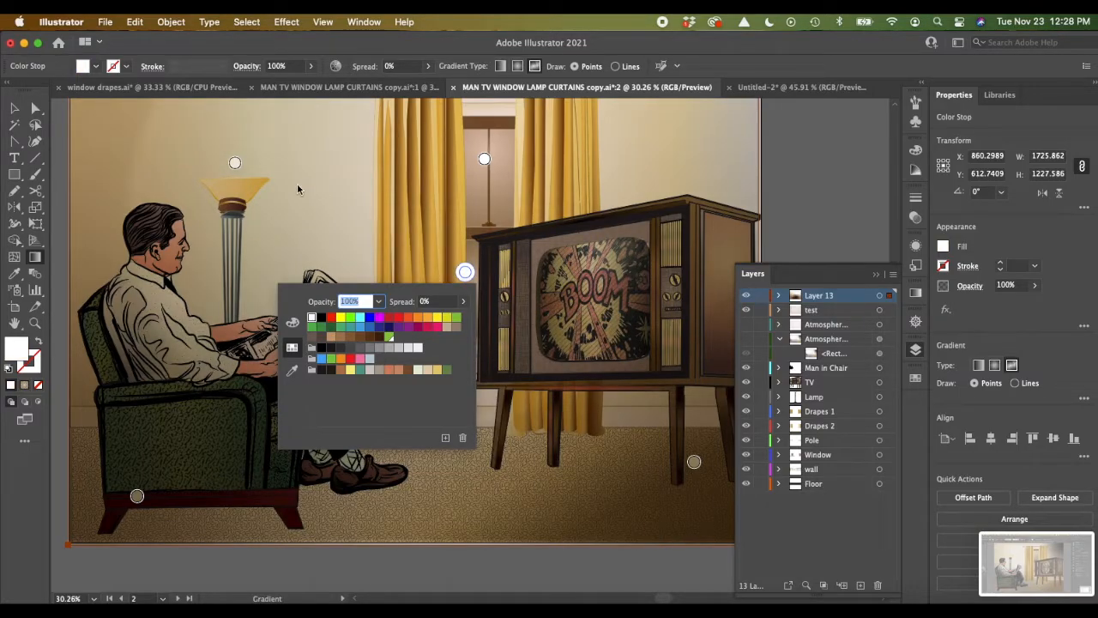
pyautogui.click(12, 512)
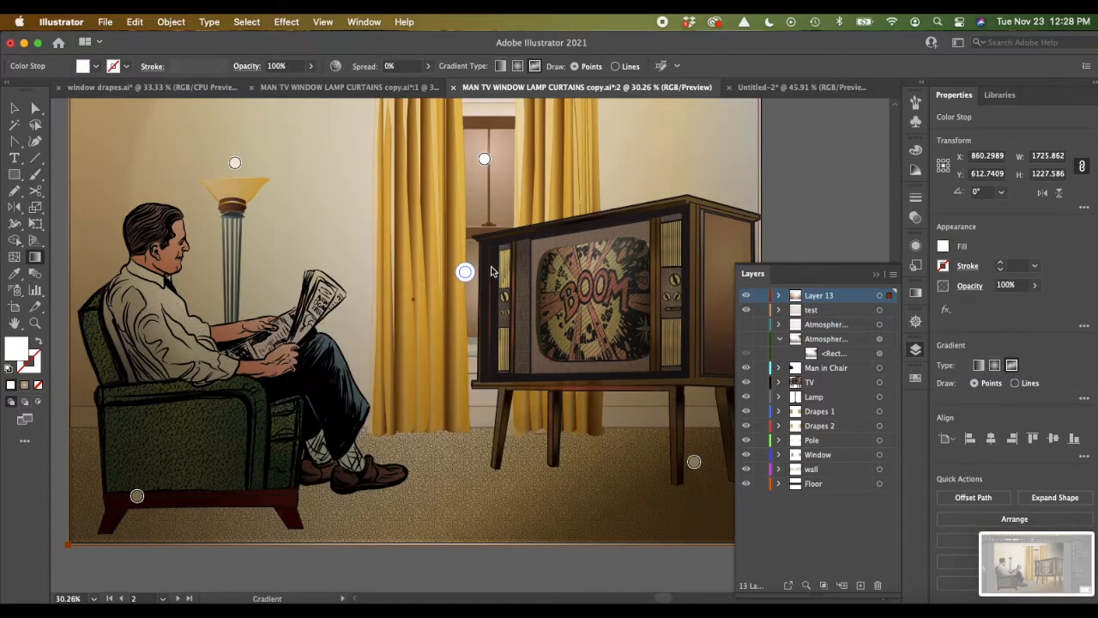
pyautogui.moveTo(465, 272); pyautogui.dragTo(486, 221)
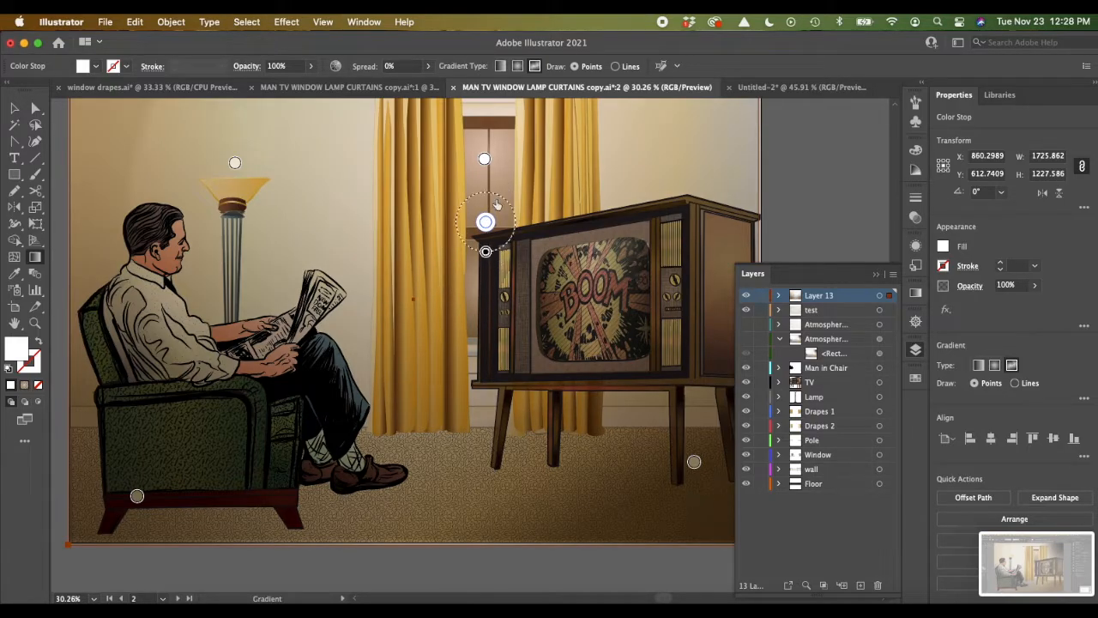
pyautogui.moveTo(486, 224); pyautogui.dragTo(484, 206)
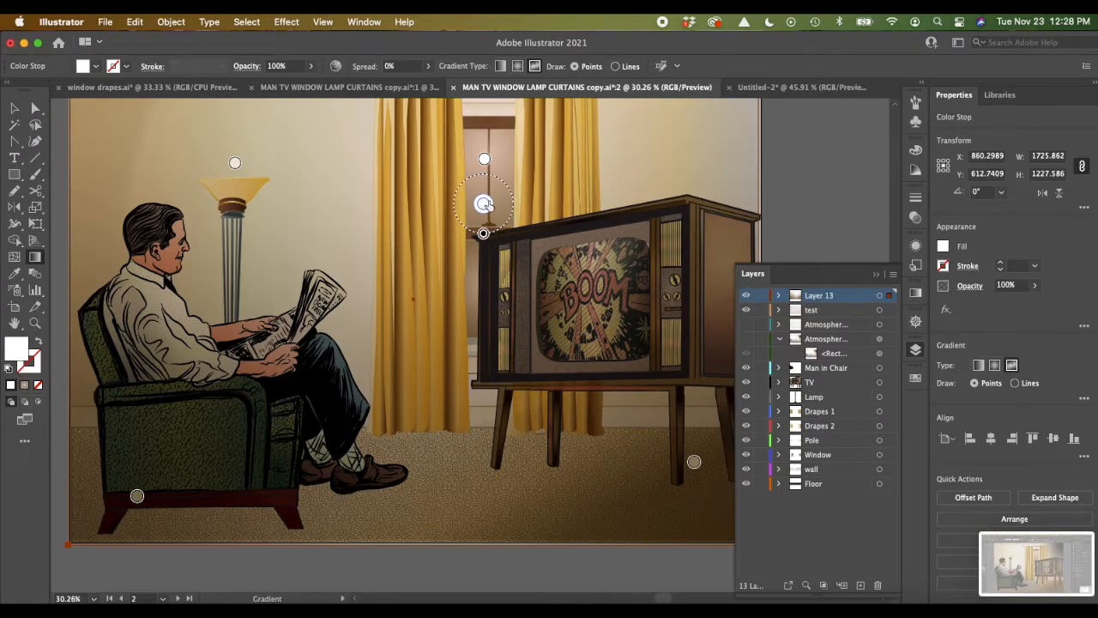
pyautogui.moveTo(484, 205); pyautogui.dragTo(594, 291)
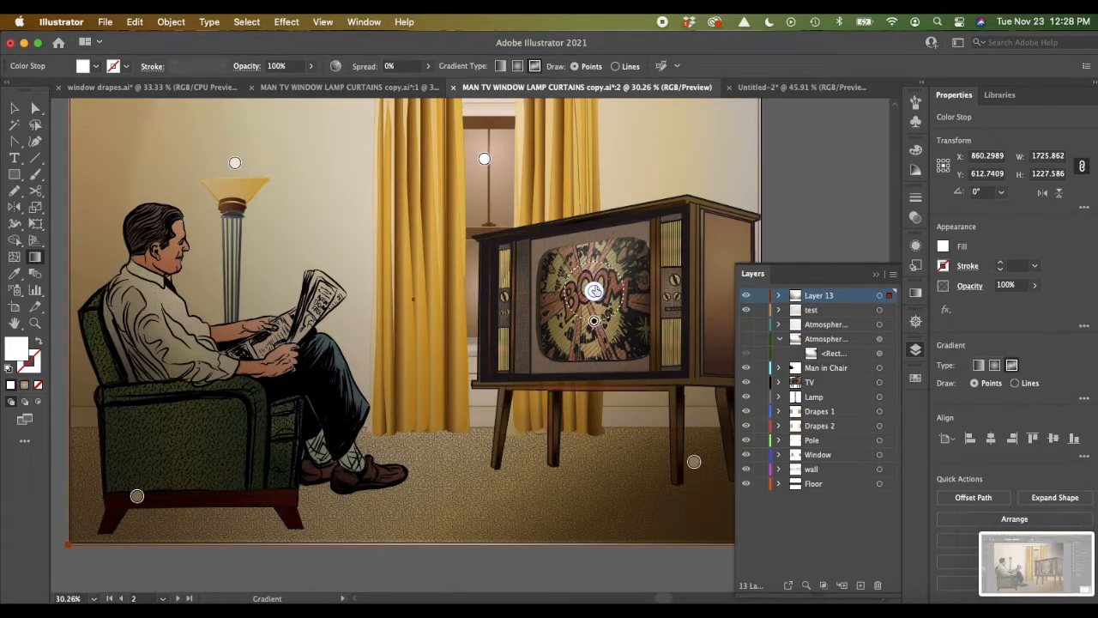
# Step: Place a second white gradient stop on the TV screen and widen the lower stop's spread to 100%
pyautogui.moveTo(594, 294); pyautogui.dragTo(584, 301)
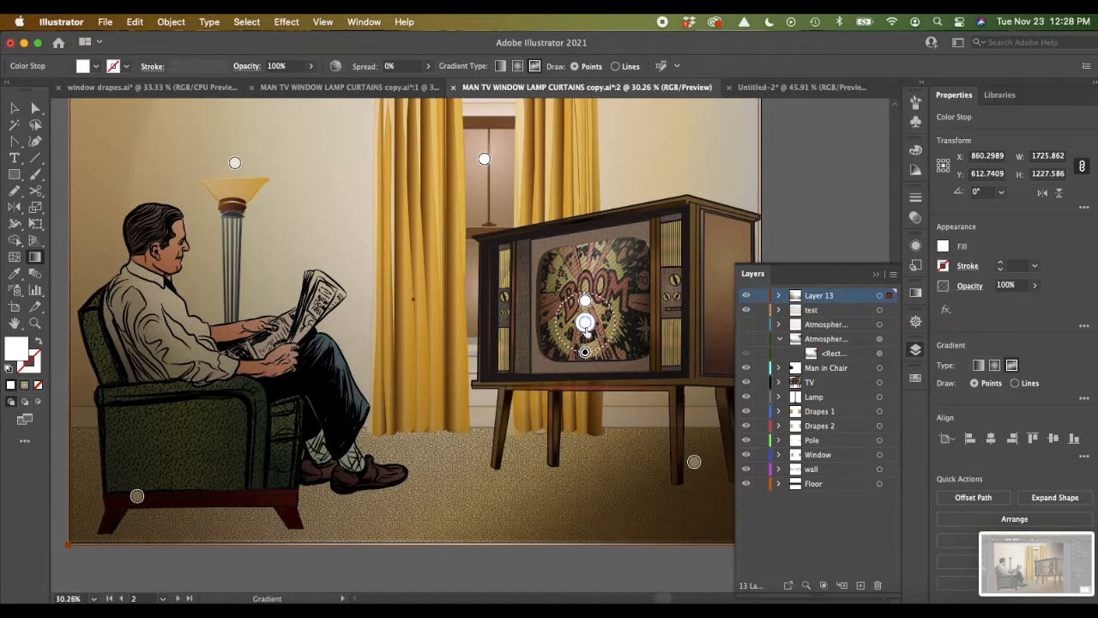
pyautogui.moveTo(584, 322)
pyautogui.mouseDown()
pyautogui.moveTo(626, 314)
pyautogui.moveTo(624, 270)
pyautogui.moveTo(615, 278)
pyautogui.mouseUp()
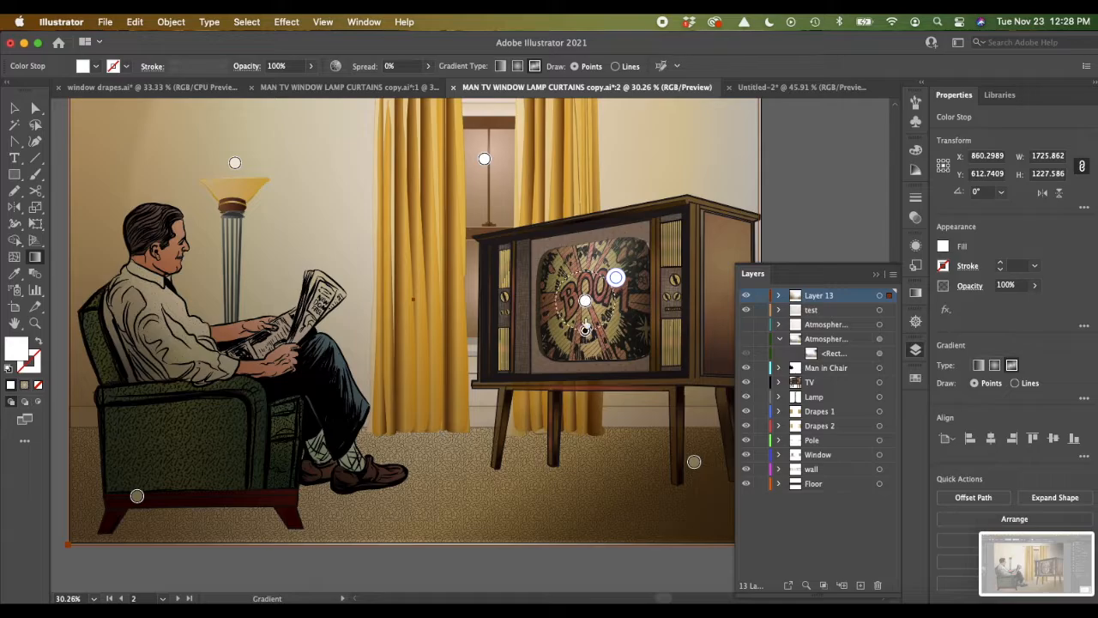
pyautogui.moveTo(585, 332); pyautogui.dragTo(585, 350)
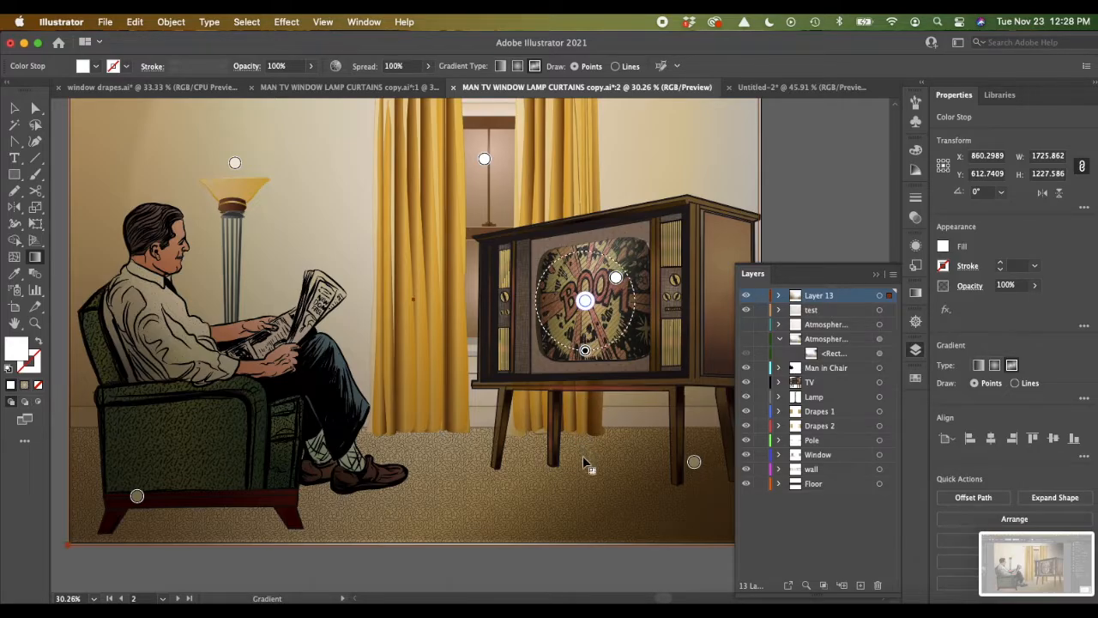
# Step: Lower the overlay rectangle's opacity to 38%, keeping the Multiply blending mode
pyautogui.click(15, 110)
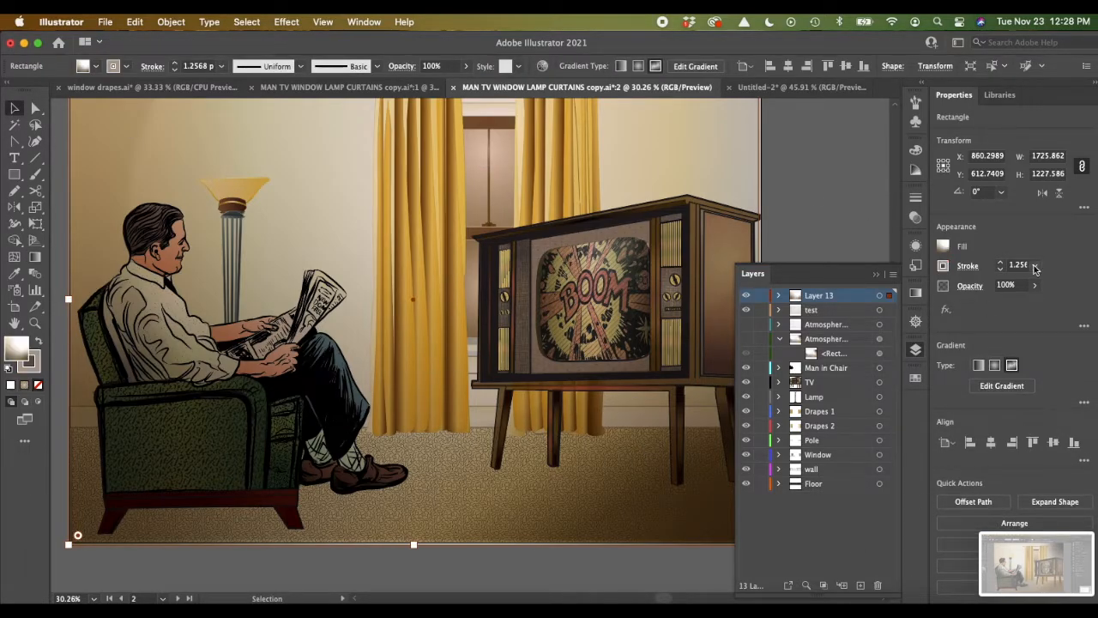
pyautogui.click(970, 286)
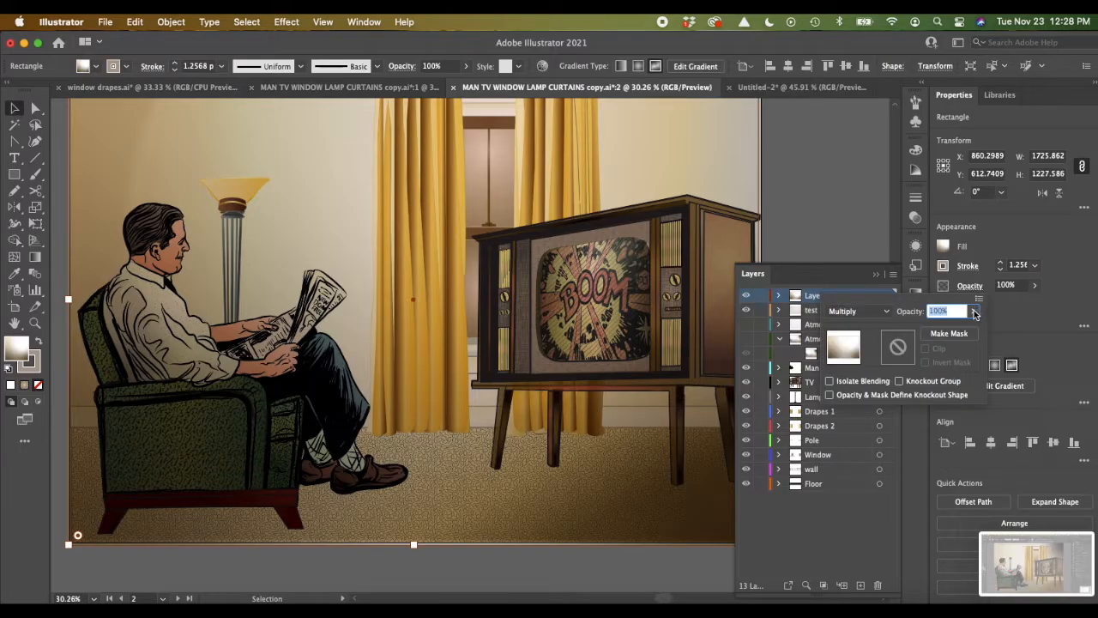
pyautogui.click(974, 312)
pyautogui.moveTo(971, 329); pyautogui.dragTo(929, 327)
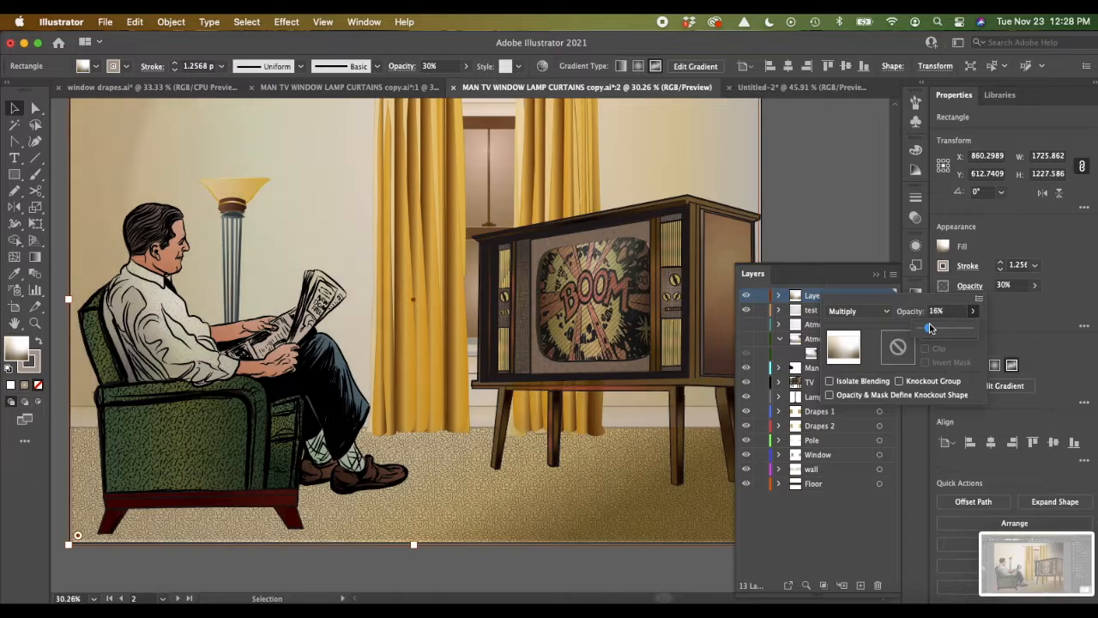
pyautogui.moveTo(929, 327); pyautogui.dragTo(941, 329)
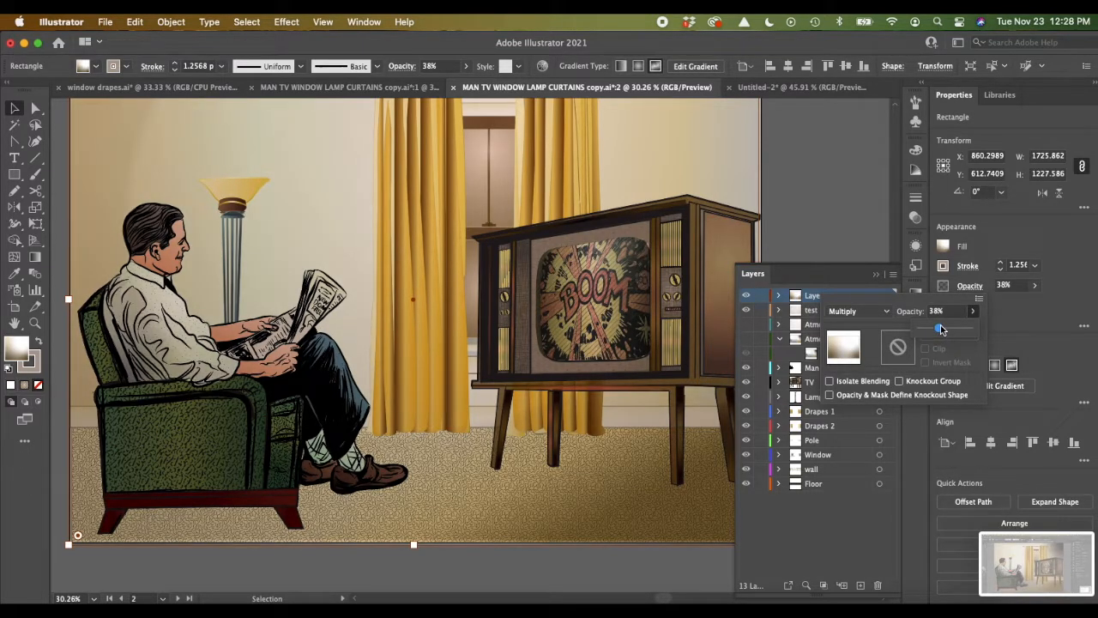
pyautogui.click(1085, 274)
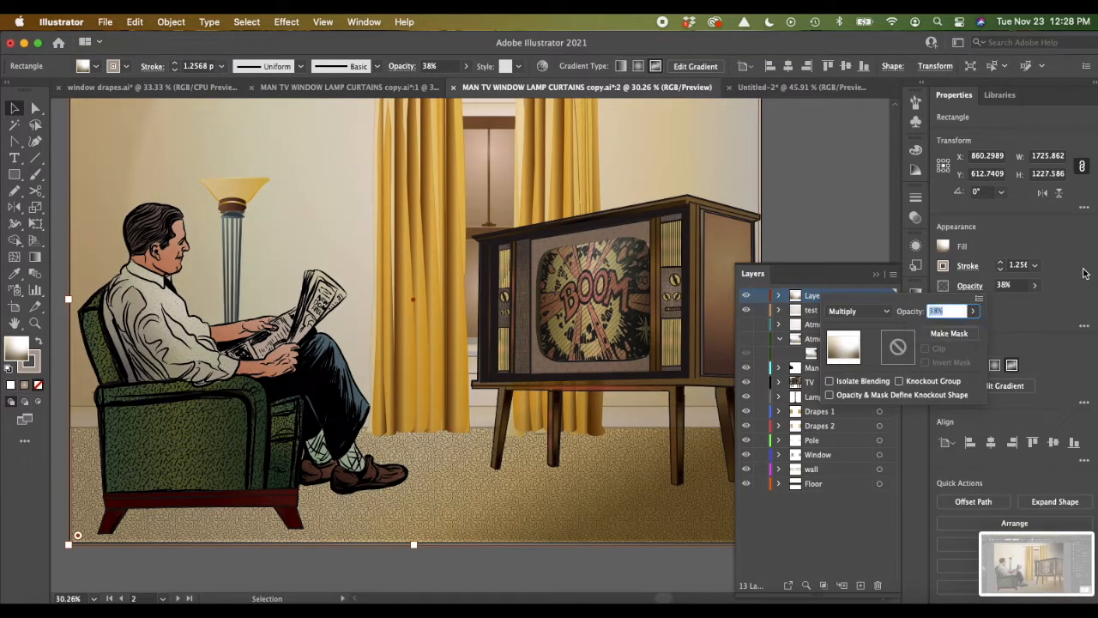
# Step: Hide the open opacity and layer settings, deselect the overlay rectangle, and examine the lighting across the whole living room illustration
pyautogui.click(631, 365)
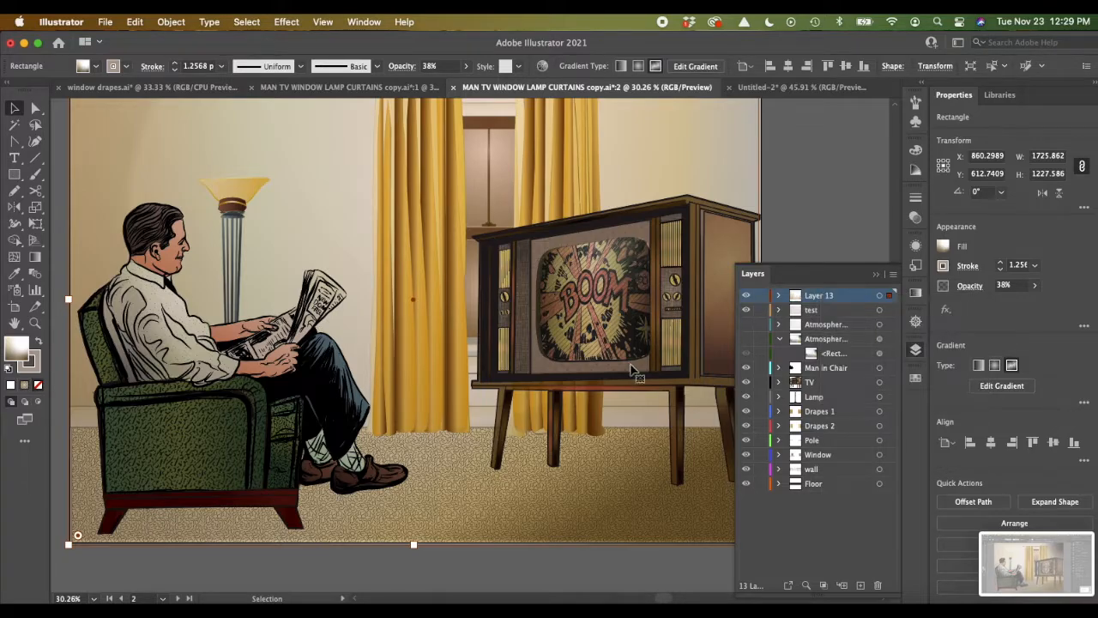
pyautogui.click(878, 272)
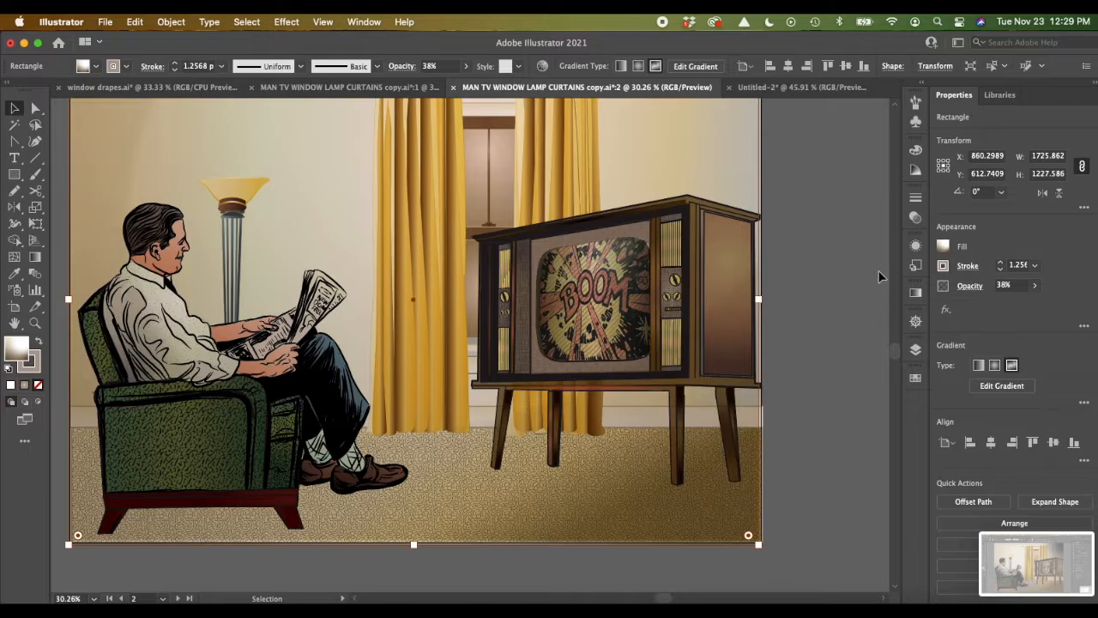
pyautogui.press('super+0')
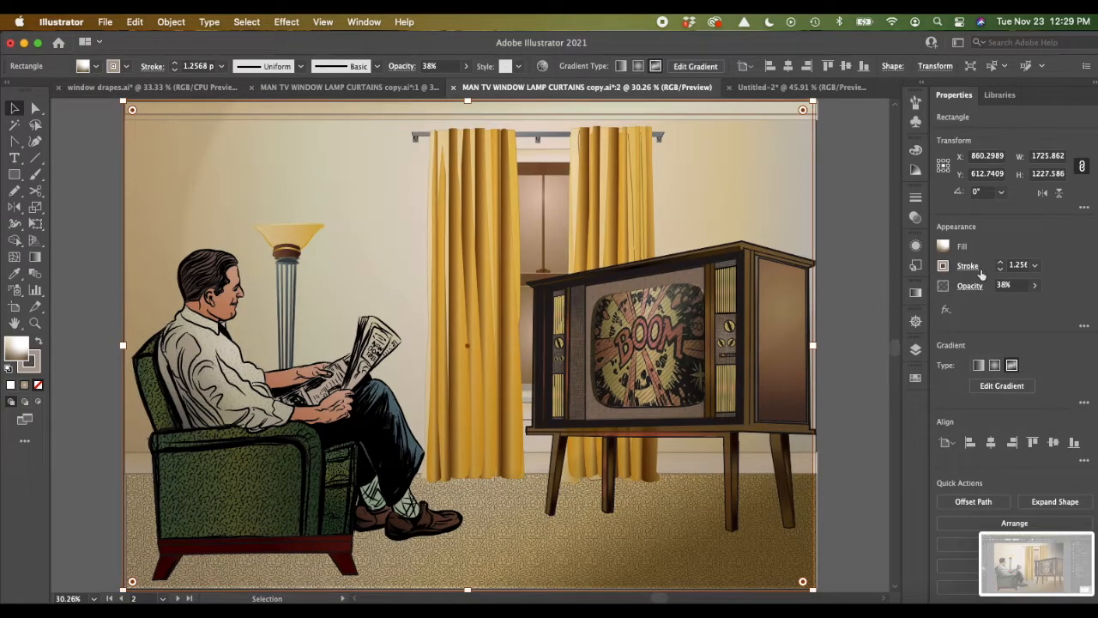
pyautogui.click(850, 241)
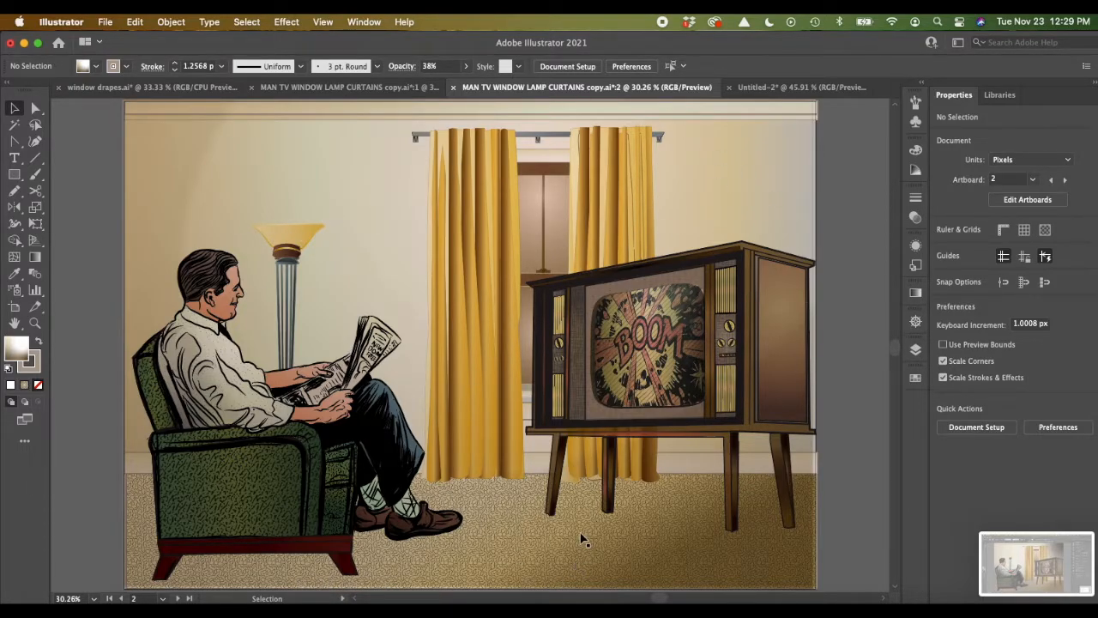
pyautogui.scroll(-3, 581, 539)
pyautogui.hscroll(2, 581, 539)
pyautogui.scroll(1, 581, 538)
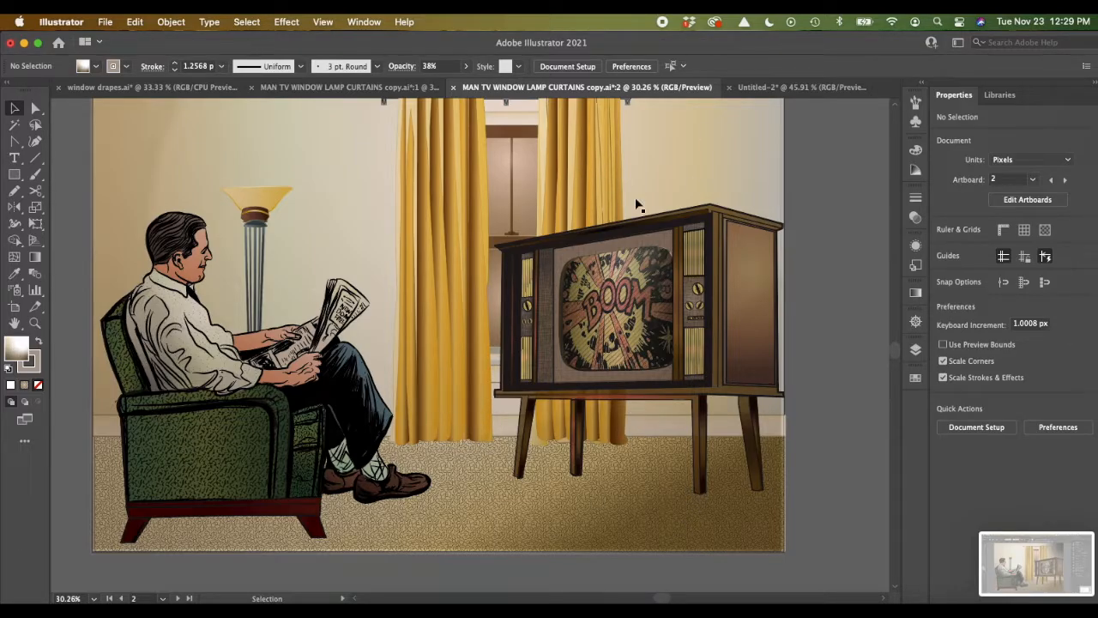
pyautogui.scroll(1, 532, 500)
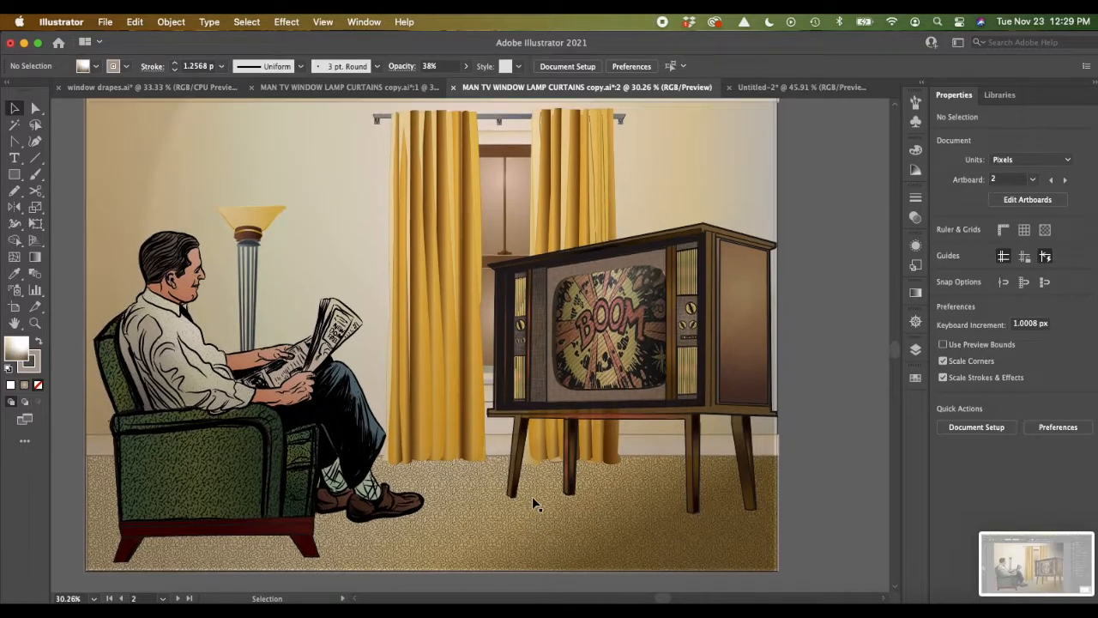